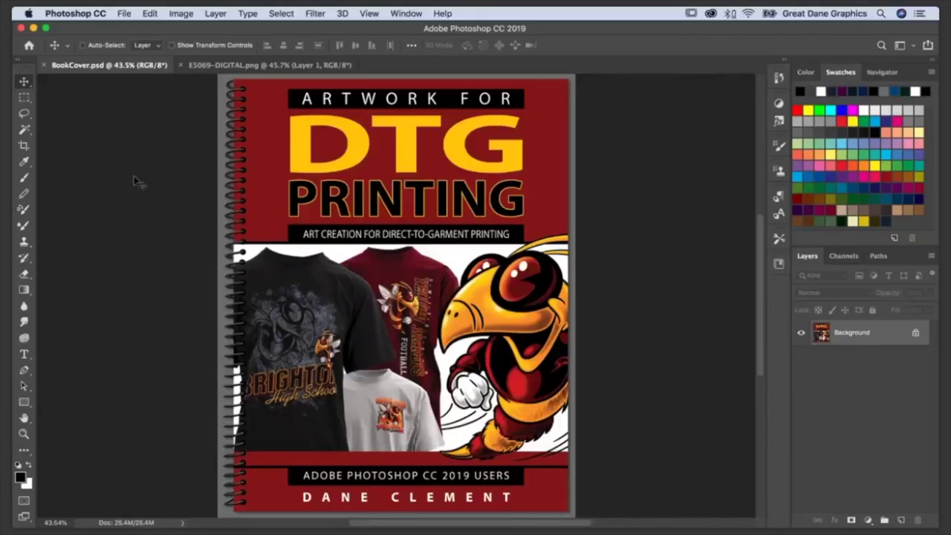
# - Close BookCover.psd and fit the tiki cup image E5069-DIGITAL.png to the window
pyautogui.click(44, 67)
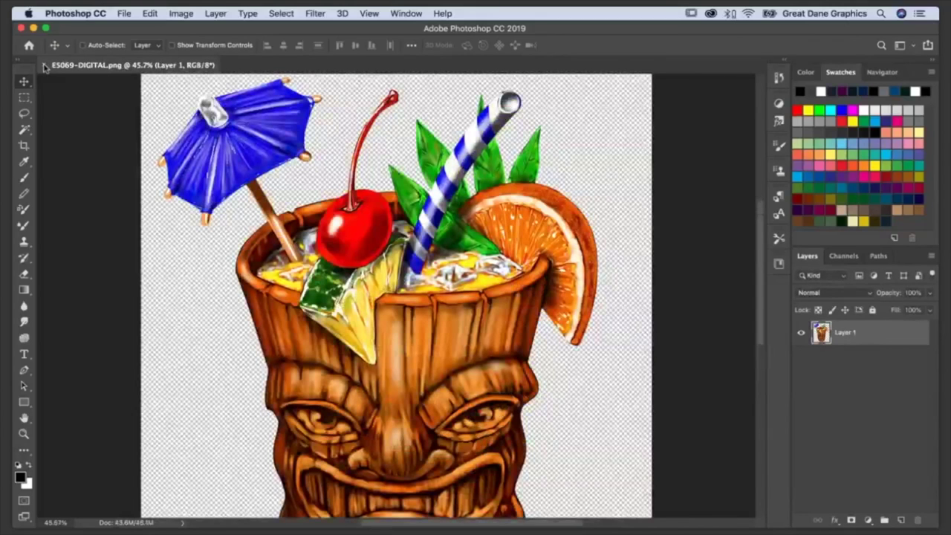
pyautogui.press('super+0')
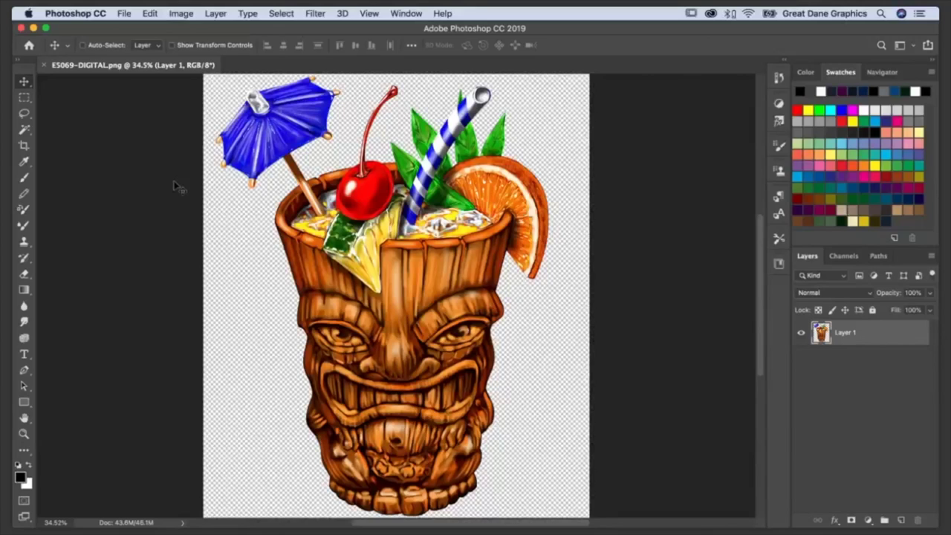
# - Switch to Illustrator and display the selected tiki cup line art in Outline view
pyautogui.press('super+Tab')
pyautogui.press('super+Tab')
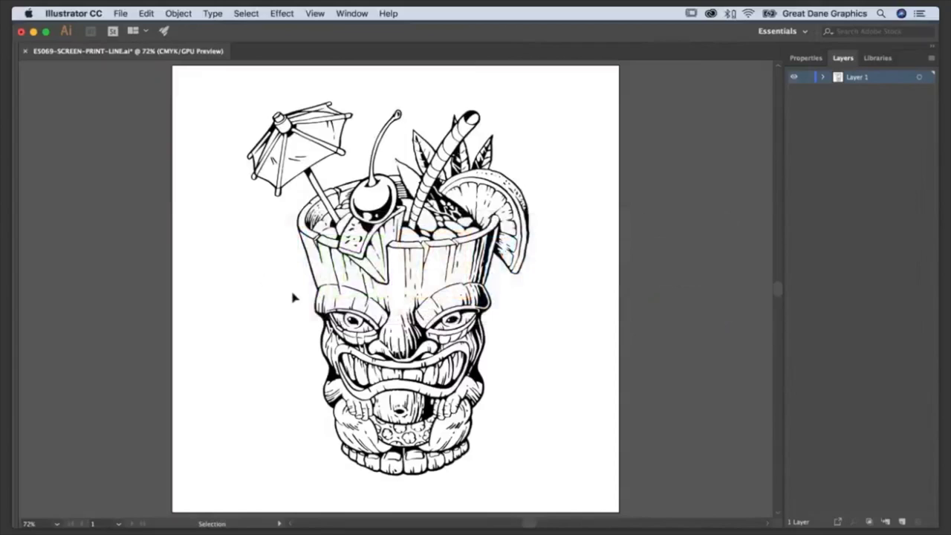
pyautogui.click(349, 317)
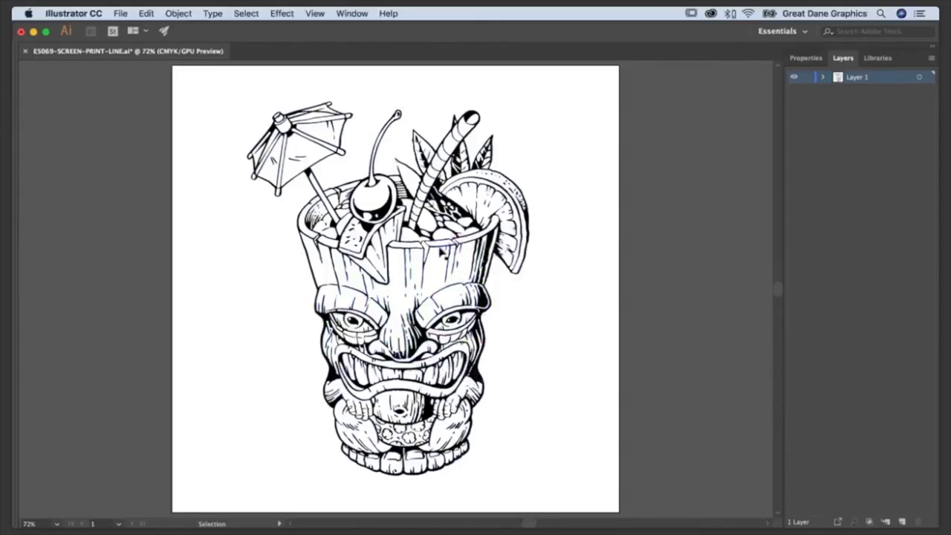
pyautogui.click(442, 254)
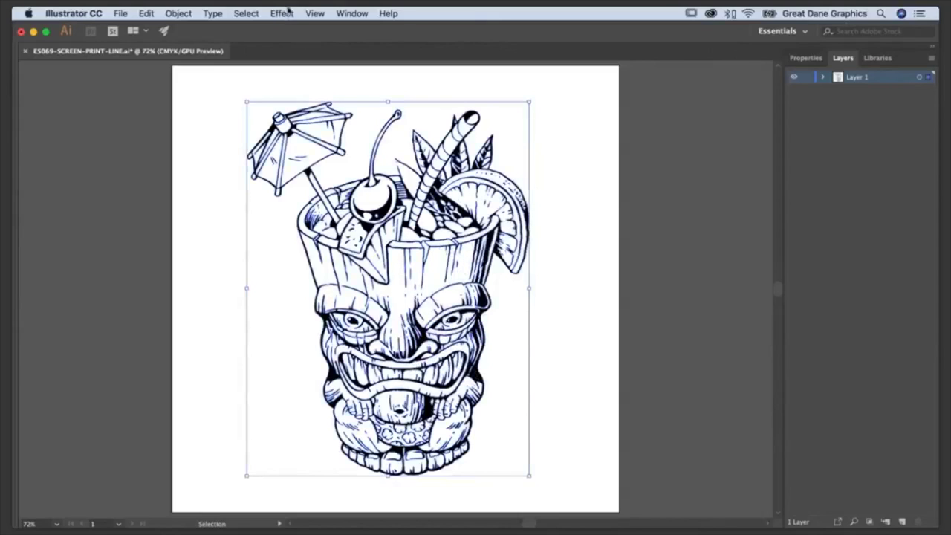
pyautogui.click(315, 13)
pyautogui.click(319, 30)
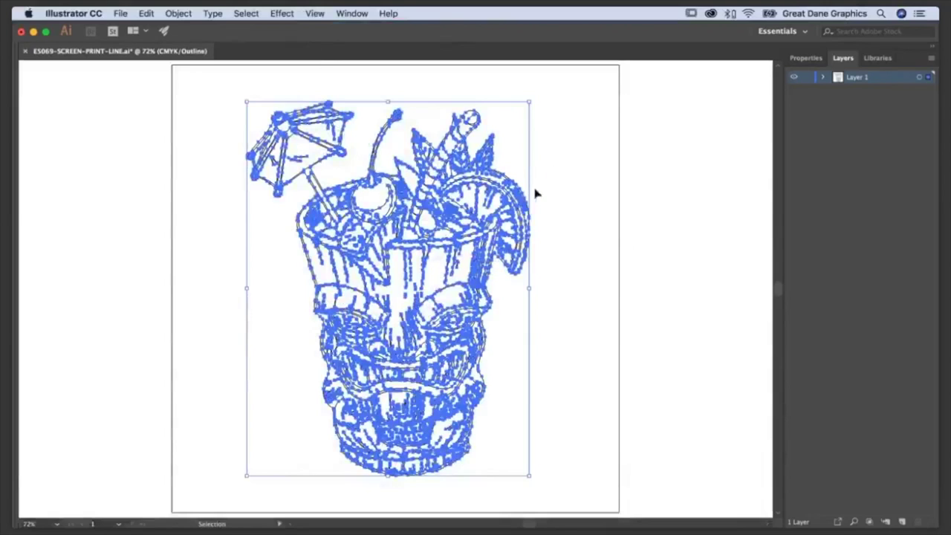
# - Examine the anchor points of the whole tiki cup drawing up close in Outline view and return to Preview mode
pyautogui.click(578, 205)
pyautogui.press('z')
pyautogui.click(434, 272)
pyautogui.click(434, 272)
pyautogui.press('v')
pyautogui.hotkey('ctrl', 'a')
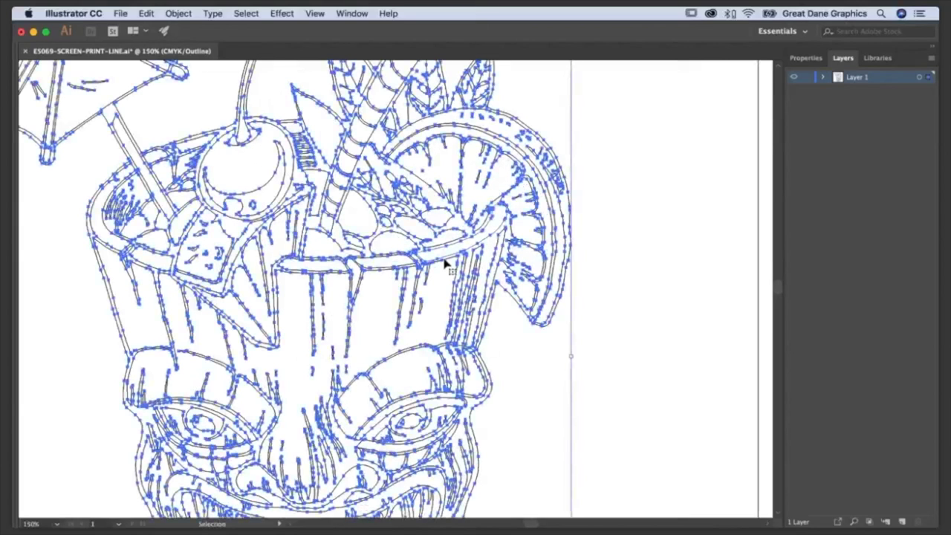
pyautogui.click(585, 234)
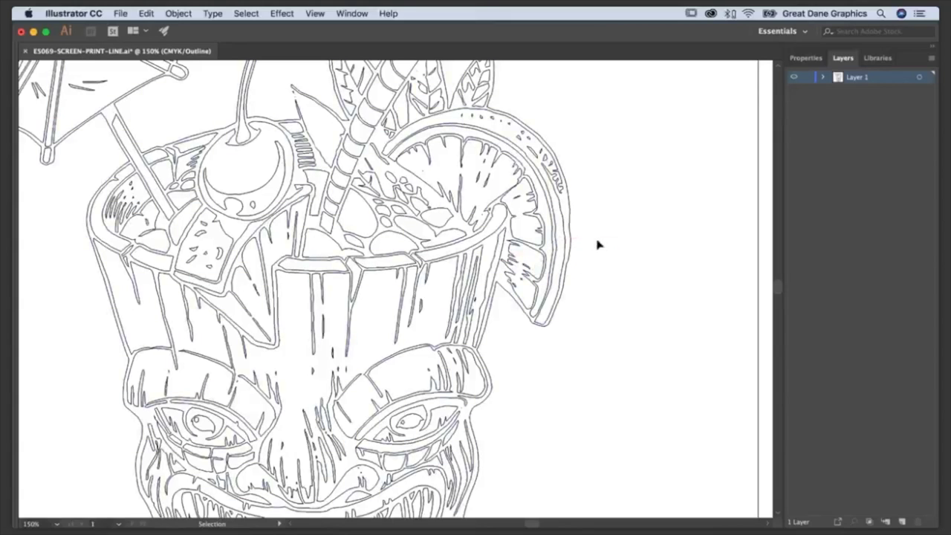
pyautogui.press('super+0')
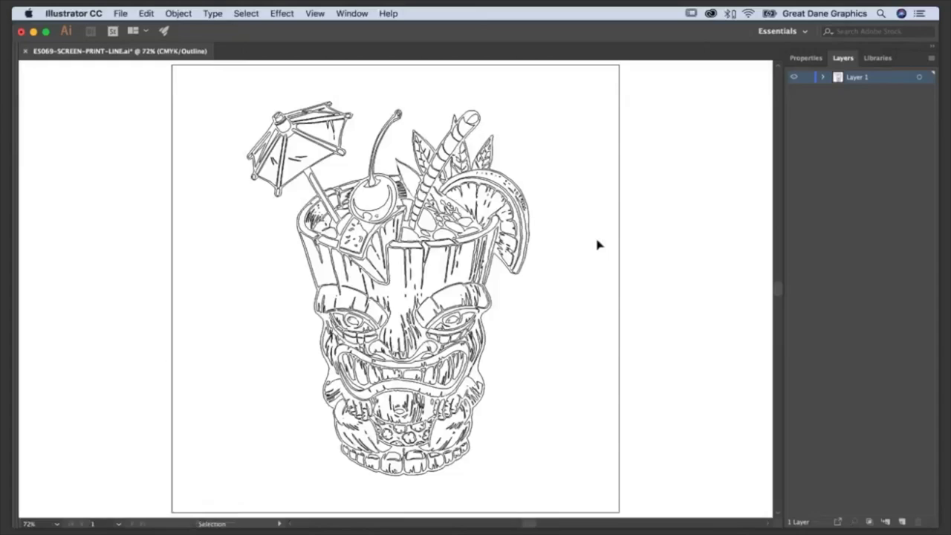
pyautogui.press('super+y')
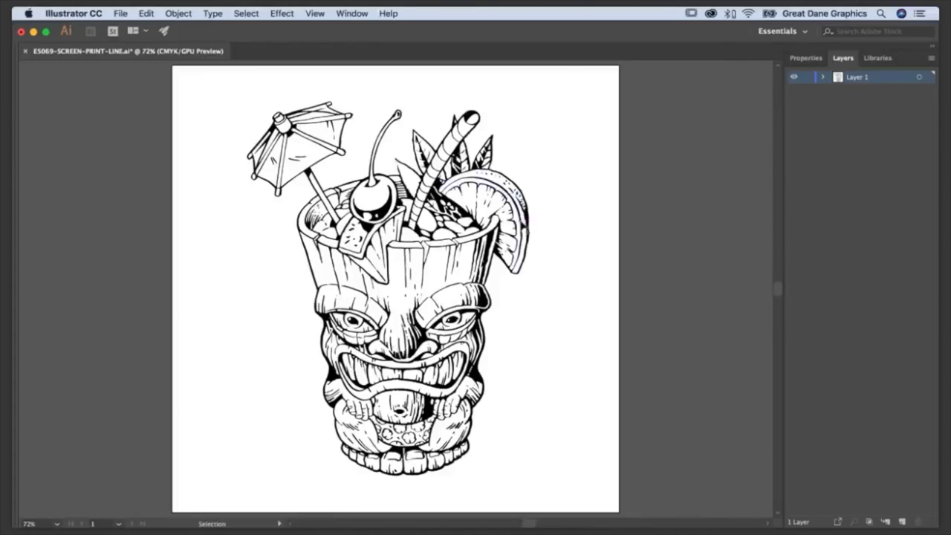
# - Examine the line art's paths and anchor points around the cup's rim and orange slice in Preview mode, leaving nothing selected
pyautogui.click(530, 220)
pyautogui.click(531, 220)
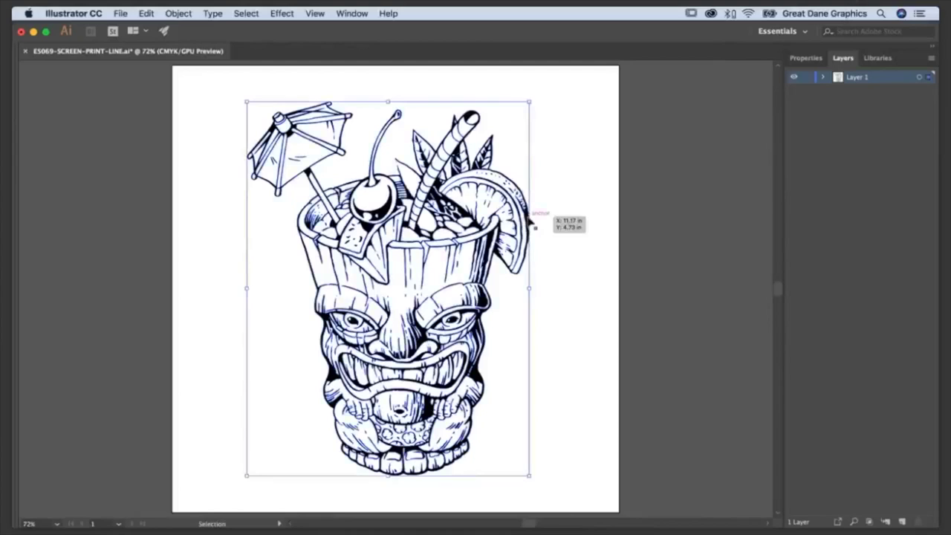
pyautogui.click(587, 295)
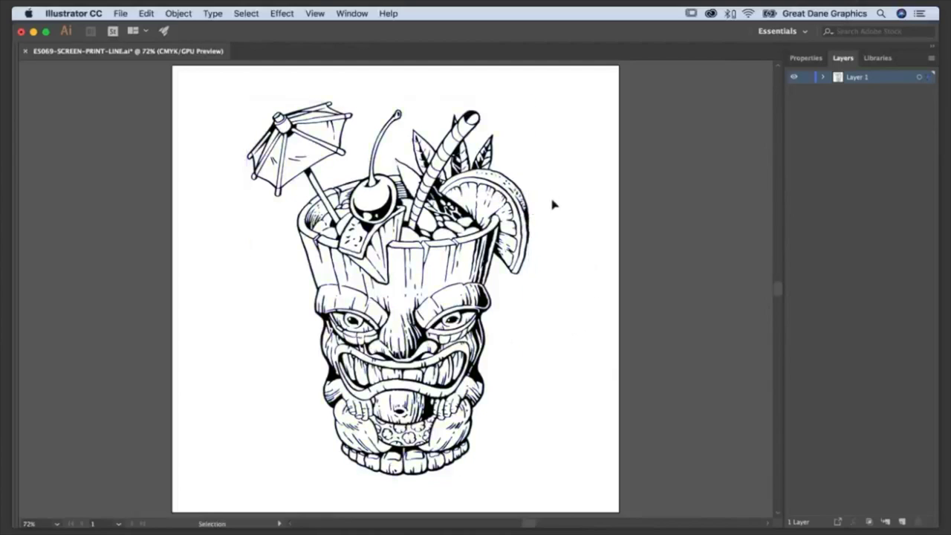
pyautogui.press('z')
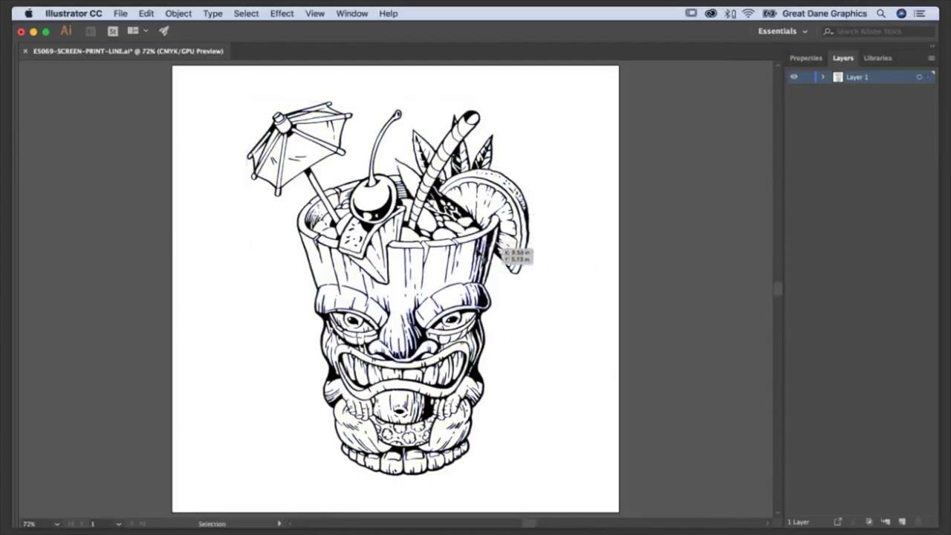
pyautogui.click(476, 260)
pyautogui.click(473, 277)
pyautogui.press('v')
pyautogui.click(386, 263)
pyautogui.press('a')
pyautogui.scroll(2, 285, 303)
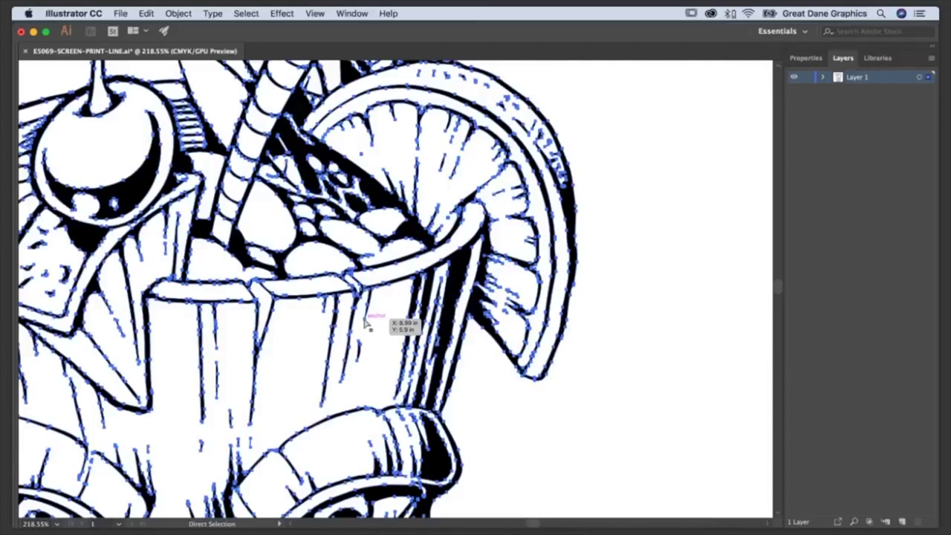
pyautogui.press('v')
pyautogui.click(578, 312)
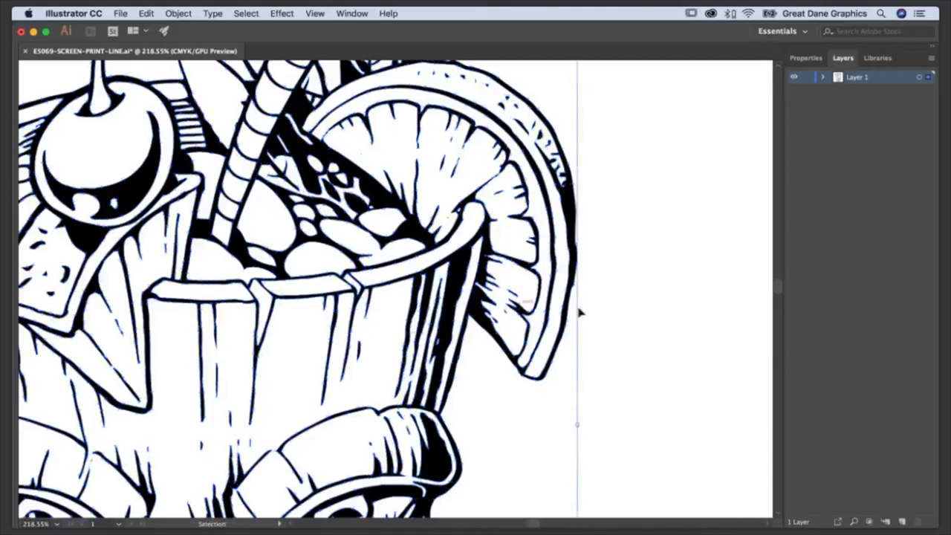
pyautogui.press('Delete')
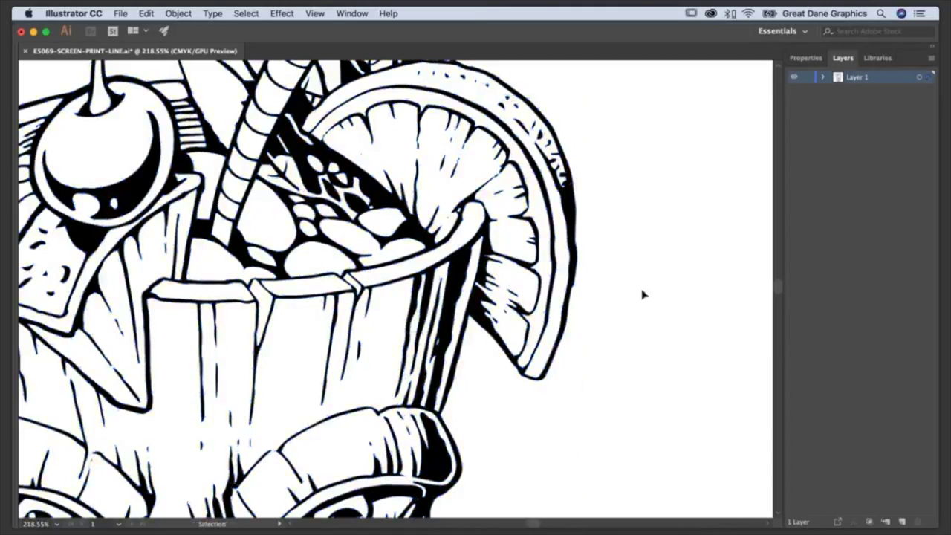
pyautogui.press('super+0')
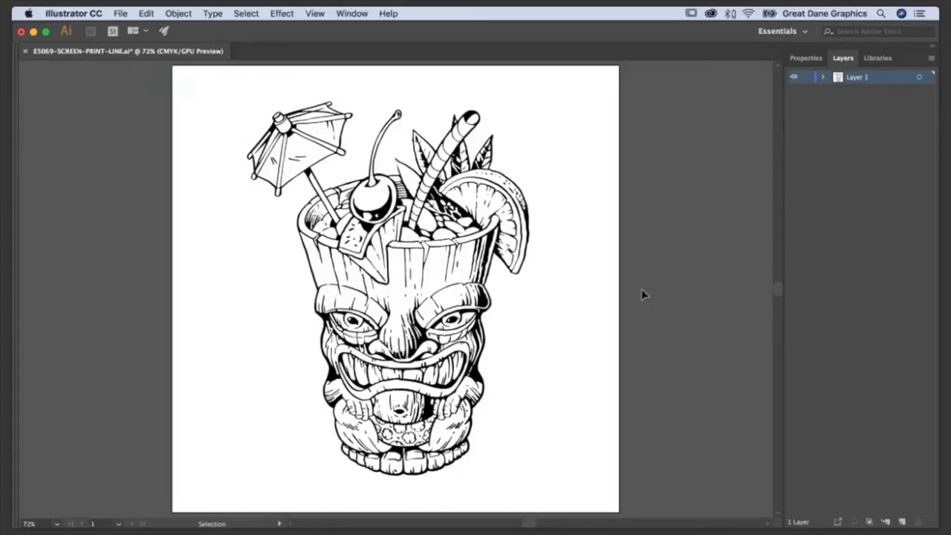
# - Switch to Photoshop and get the Font Book window out of the way of the tiki cup image
pyautogui.press('a')
pyautogui.press('super+Tab')
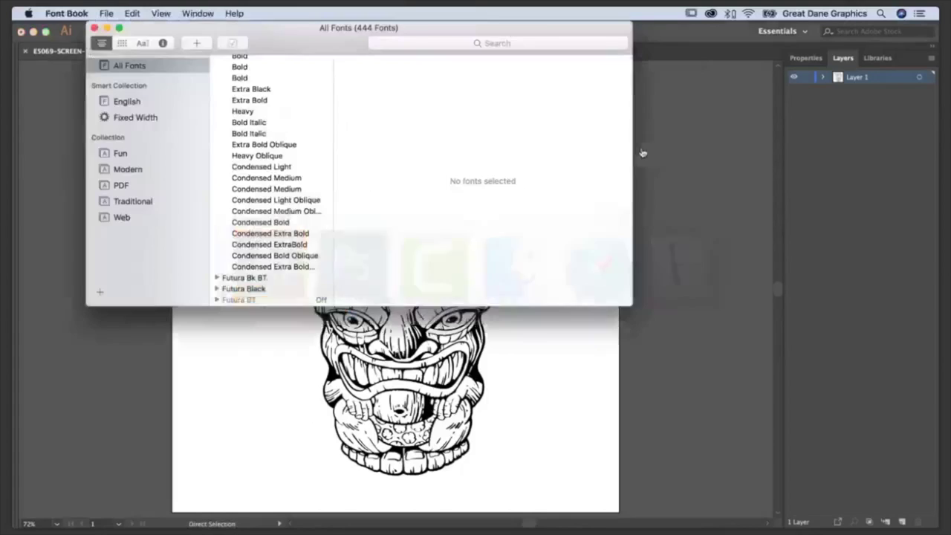
pyautogui.press('super+Tab')
pyautogui.click(85, 14)
pyautogui.click(78, 128)
pyautogui.click(474, 305)
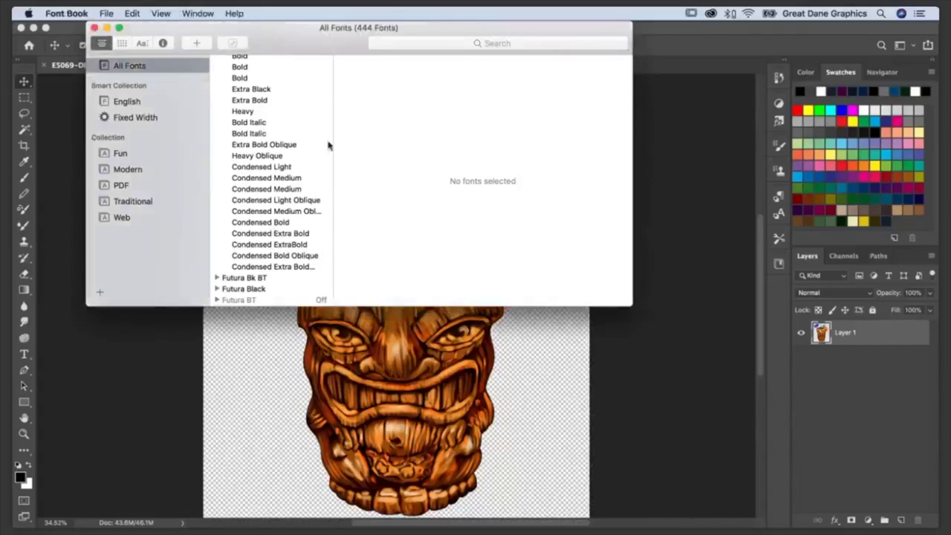
pyautogui.click(171, 367)
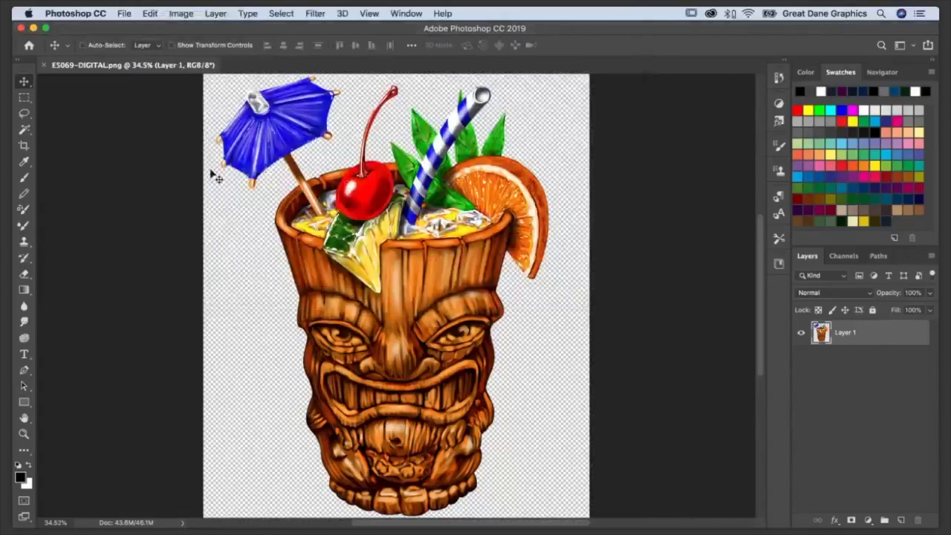
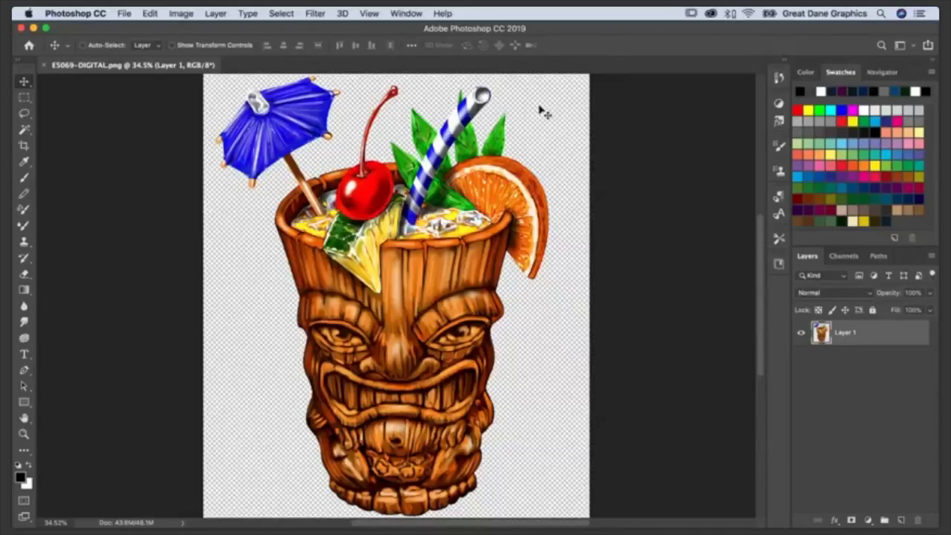
# - Close the tiki cup image and open Gone Fishin Full Color.png from the Gone Fishin folder, fitted to the window
pyautogui.click(44, 66)
pyautogui.click(123, 14)
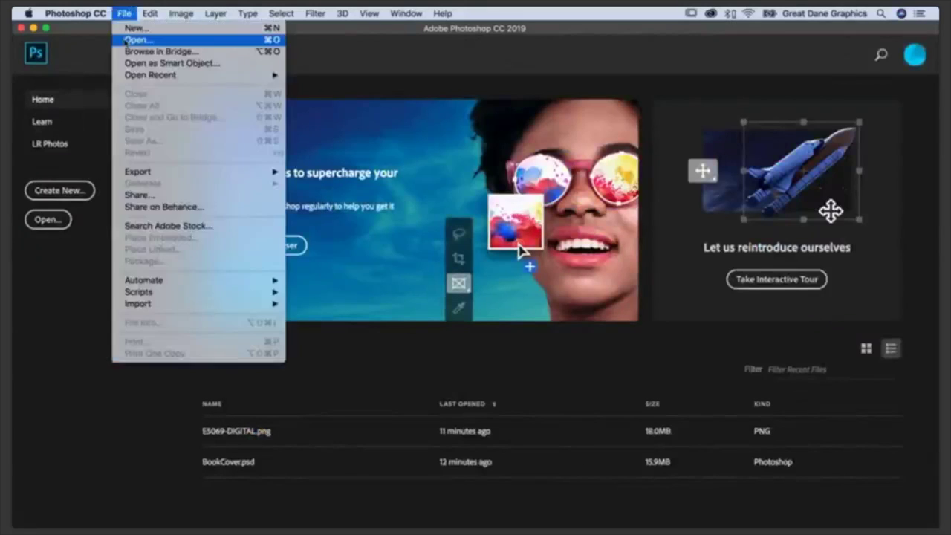
pyautogui.click(126, 40)
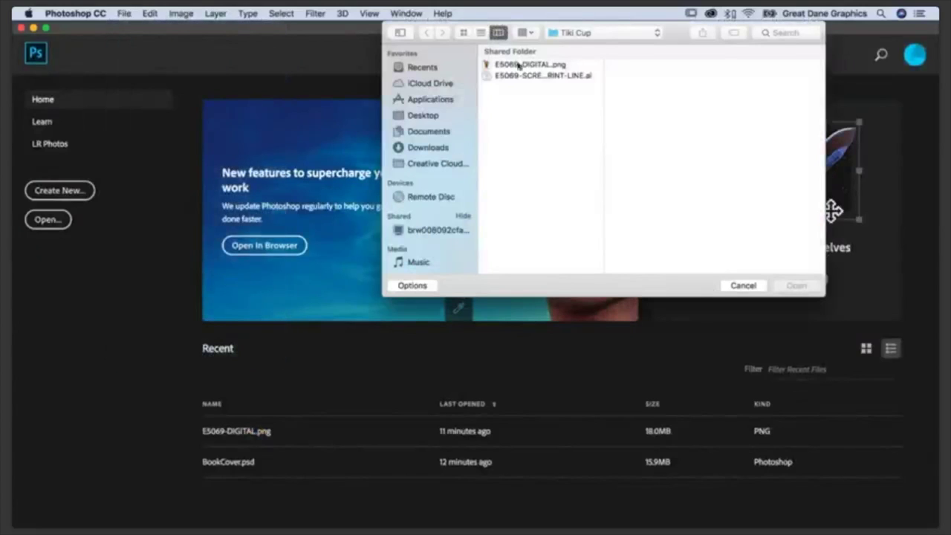
pyautogui.click(602, 35)
pyautogui.click(605, 45)
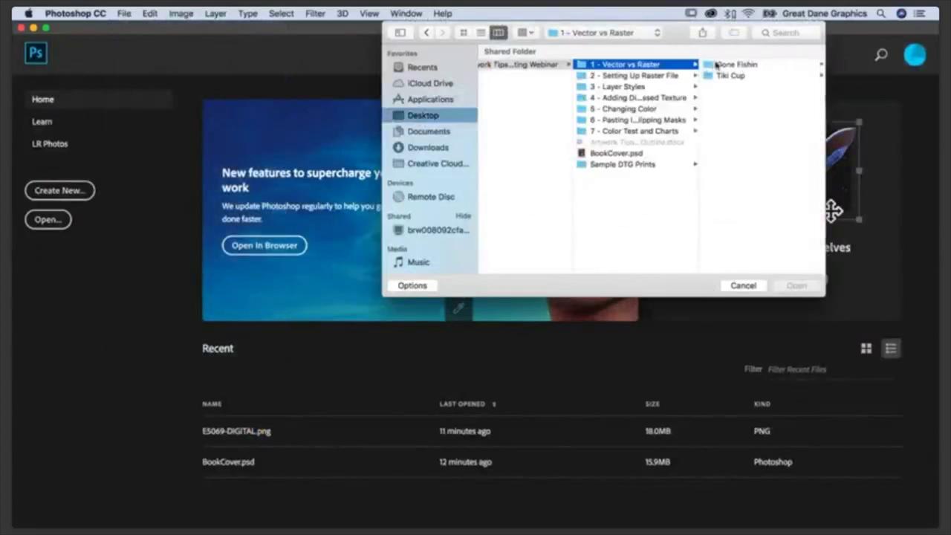
pyautogui.click(716, 65)
pyautogui.click(716, 65)
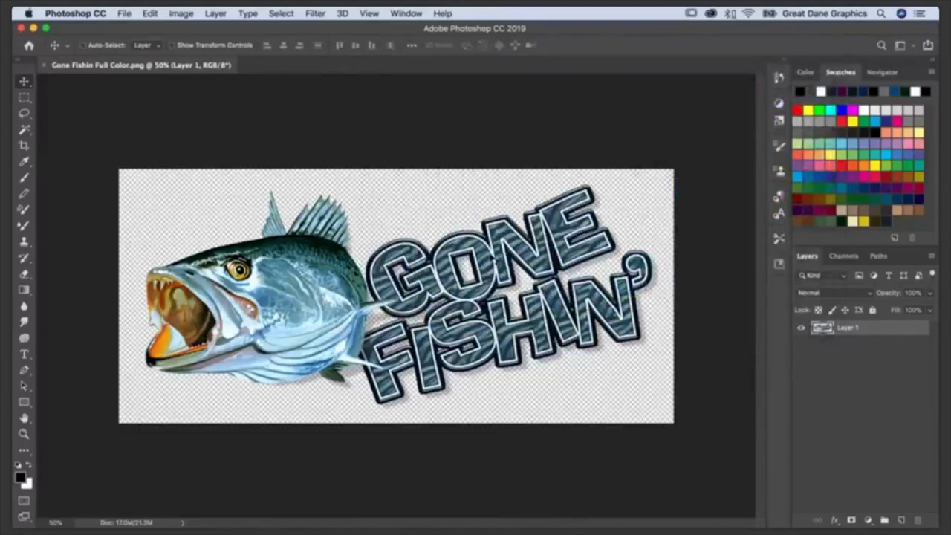
pyautogui.press('super+0')
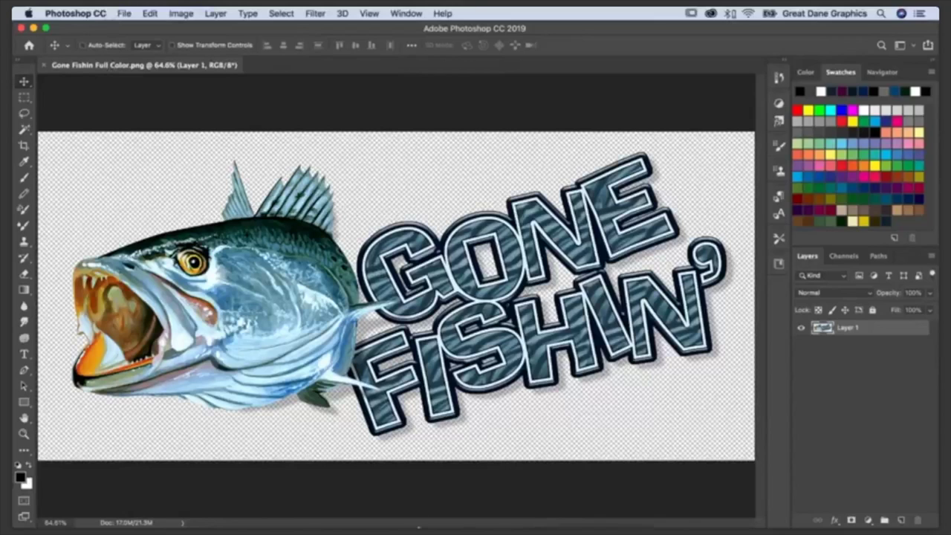
# - Switch to Illustrator and open Gone Fishin.ai from the Gone Fishin folder, with the artboard fitted to the window
pyautogui.moveTo(390, 510)
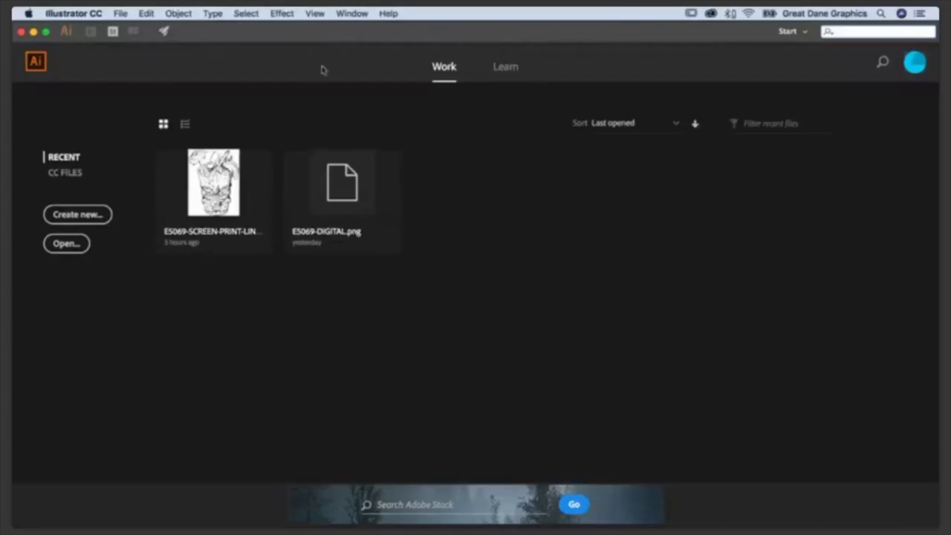
pyautogui.click(123, 14)
pyautogui.click(130, 49)
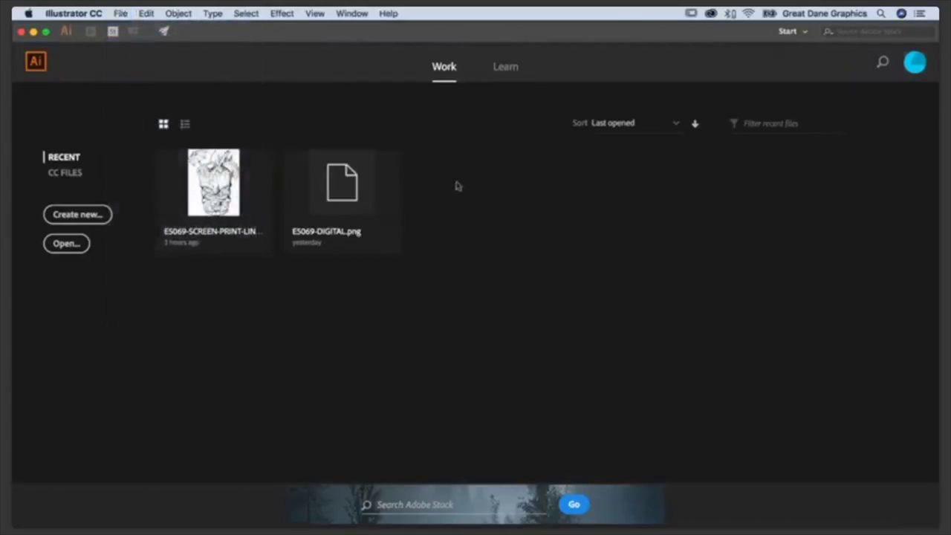
pyautogui.click(466, 90)
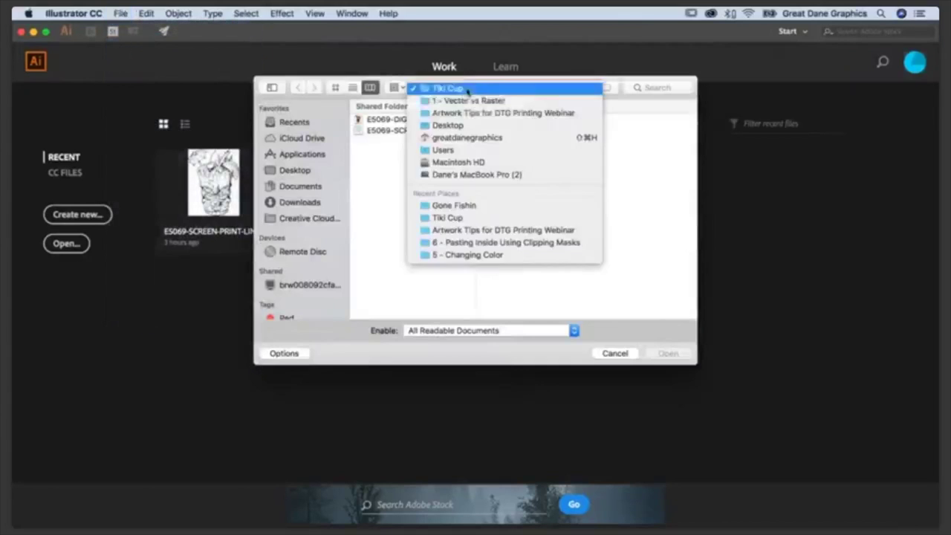
pyautogui.click(466, 100)
pyautogui.click(610, 120)
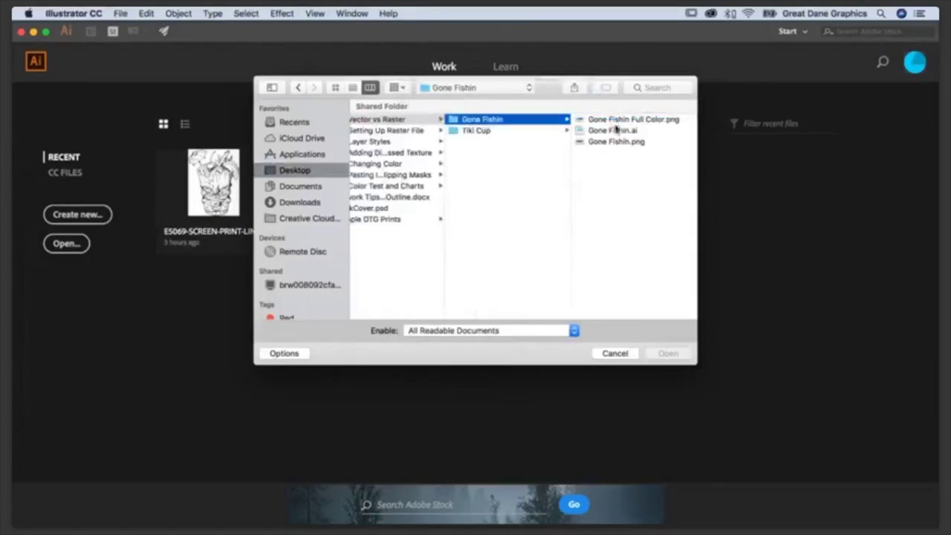
pyautogui.click(615, 129)
pyautogui.click(668, 354)
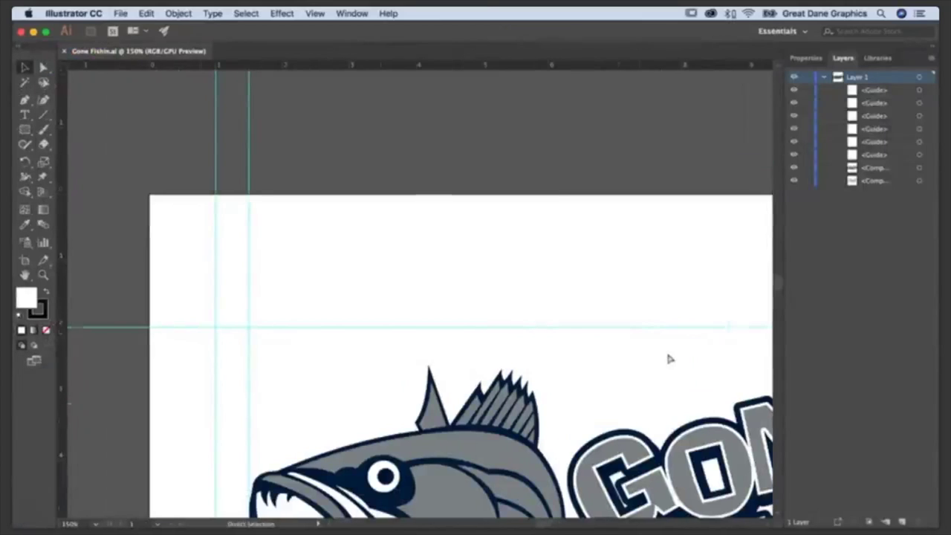
pyautogui.press('super+0')
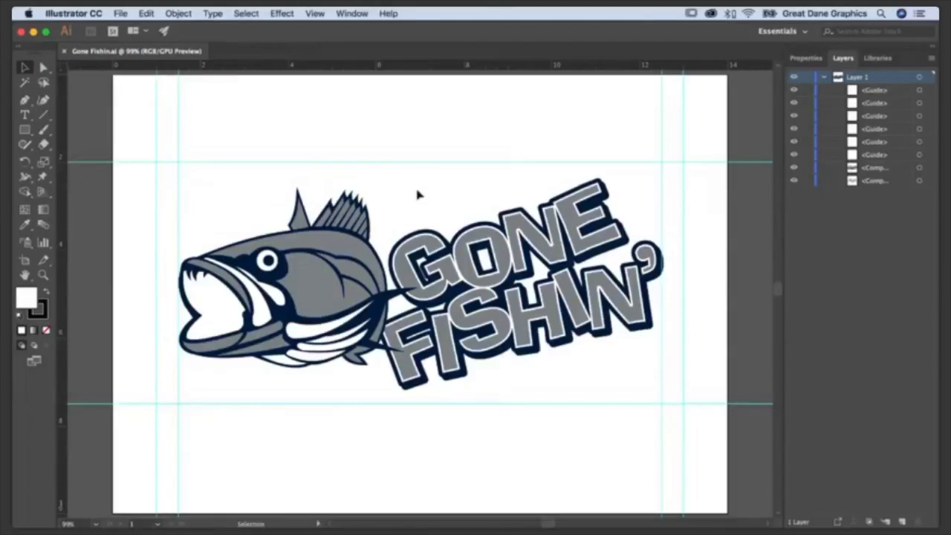
# - Display the Gone Fishin' artwork in Outline view and select the dark blue compound path of the fish and lettering
pyautogui.click(315, 14)
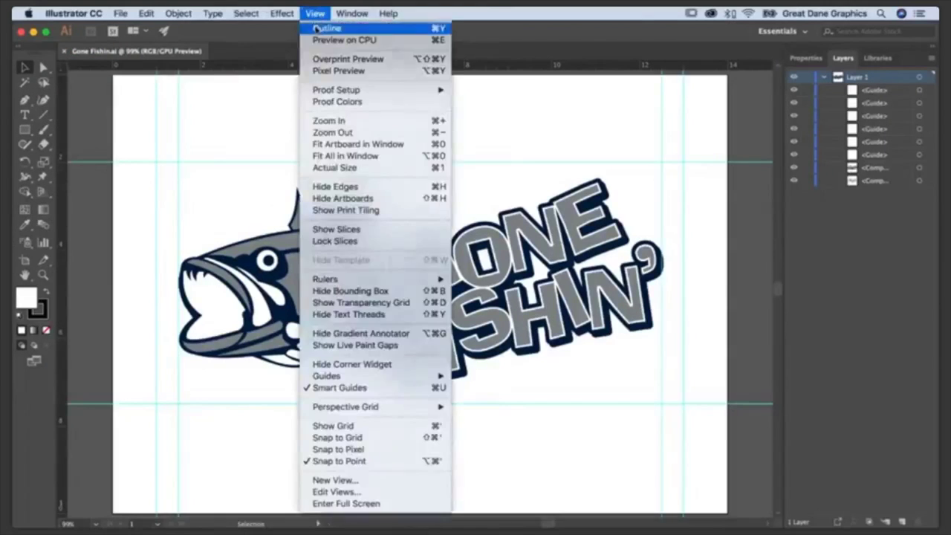
pyautogui.click(319, 27)
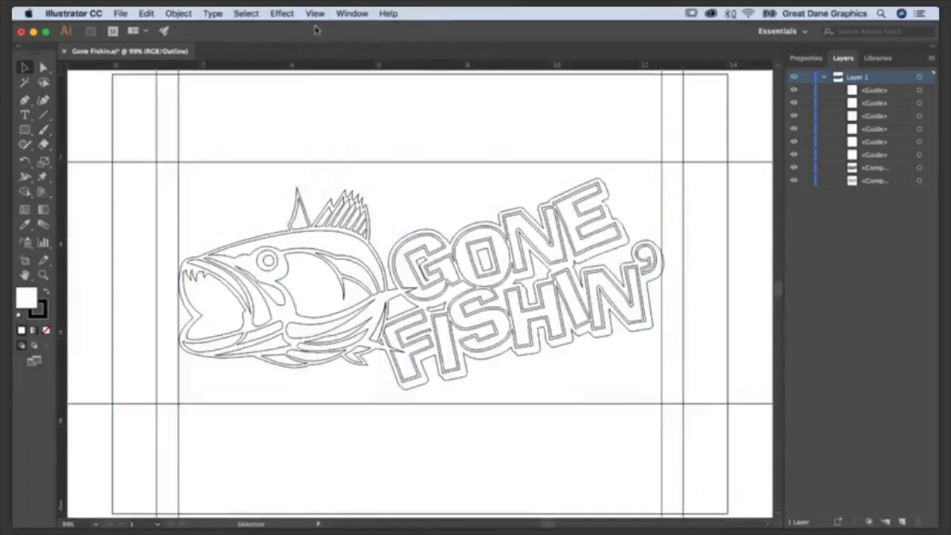
pyautogui.click(363, 264)
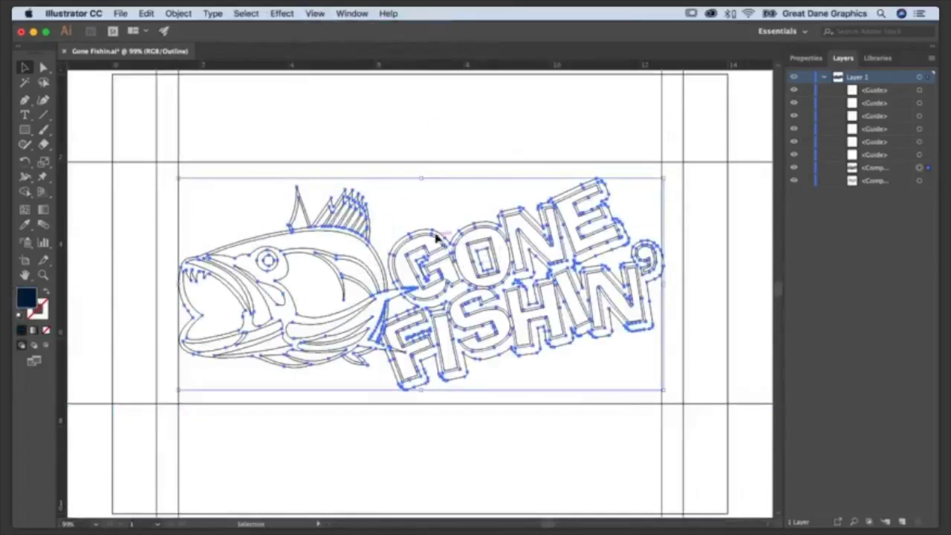
# - Return the Gone Fishin' artwork from Outline view to preview, inspect the gray compound path by selecting it, and deselect it
pyautogui.click(380, 227)
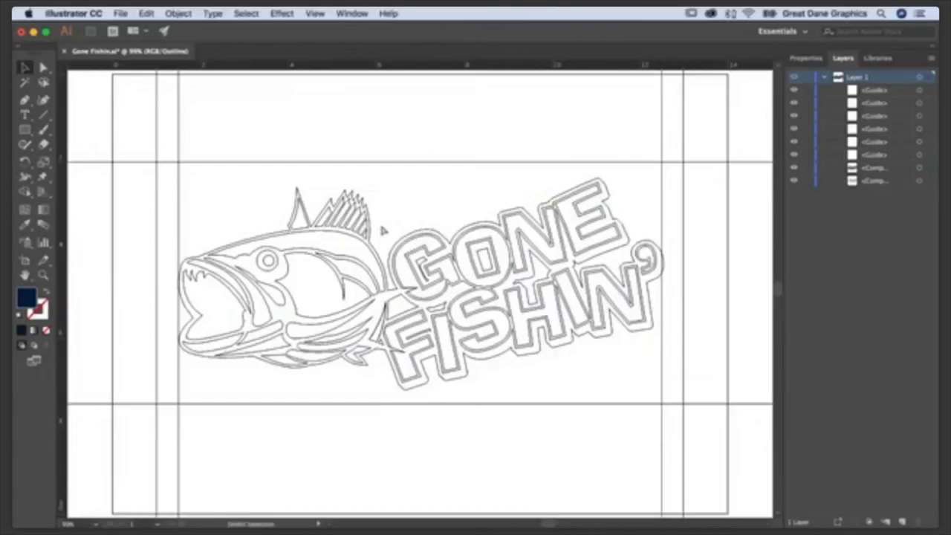
pyautogui.hotkey('ctrl', 'y')
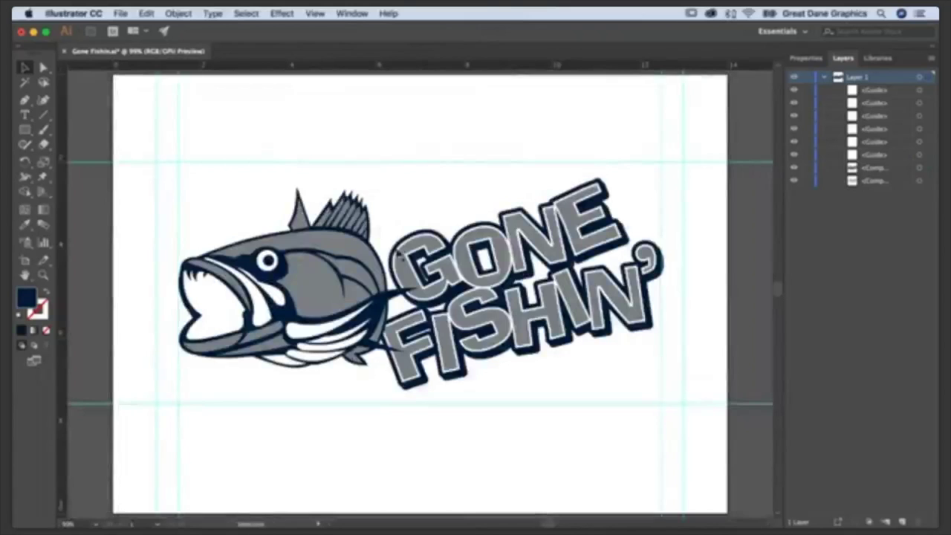
pyautogui.click(358, 258)
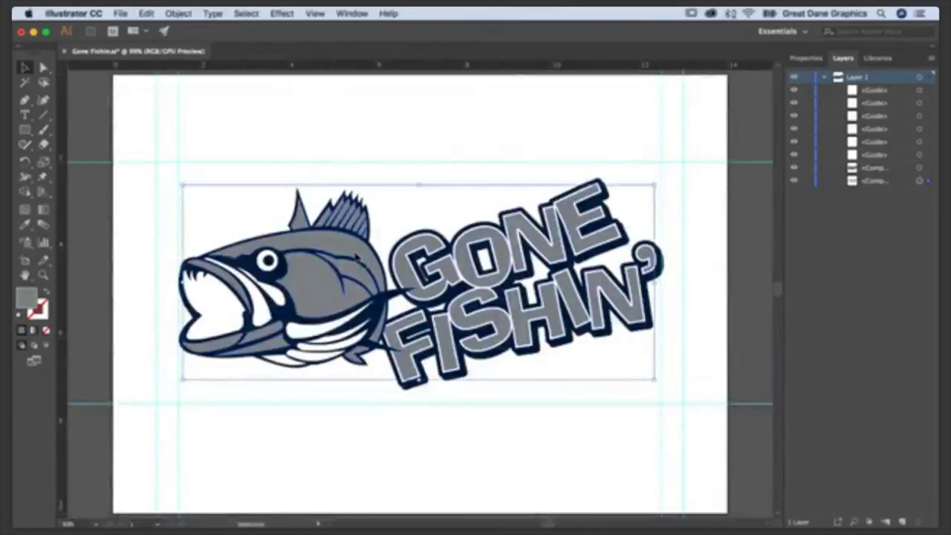
pyautogui.click(299, 146)
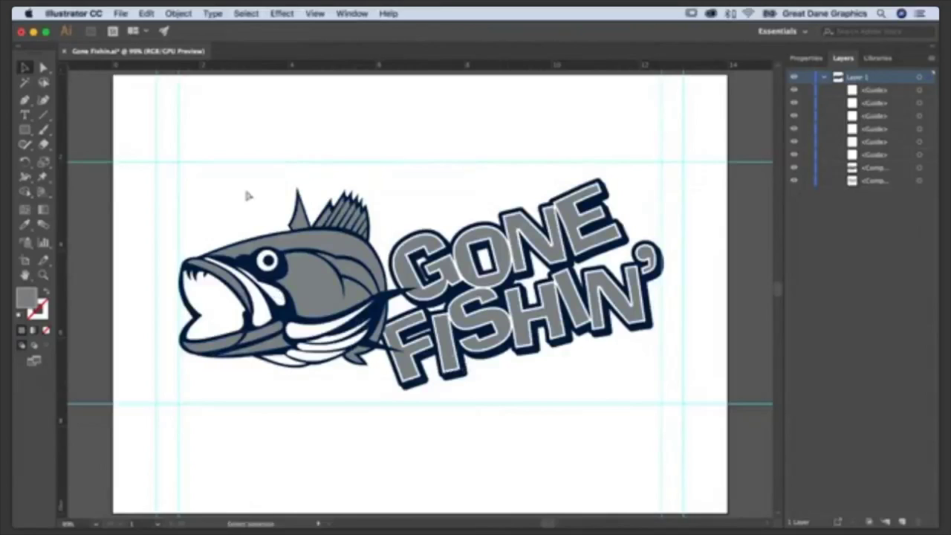
# - Switch to Photoshop, open Gone Fishin.png from the Gone Fishin folder, and try to move its locked Background artwork
pyautogui.press('super+Tab')
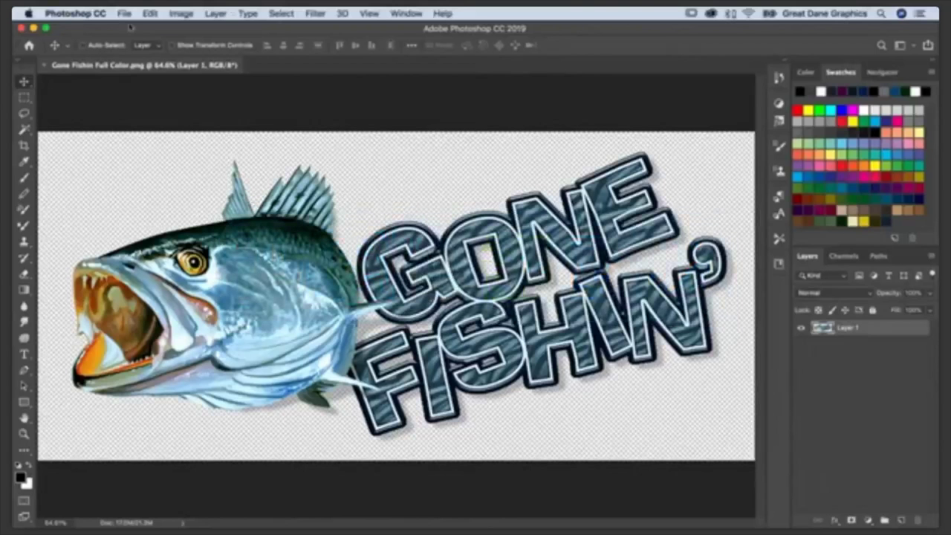
pyautogui.click(123, 14)
pyautogui.click(128, 39)
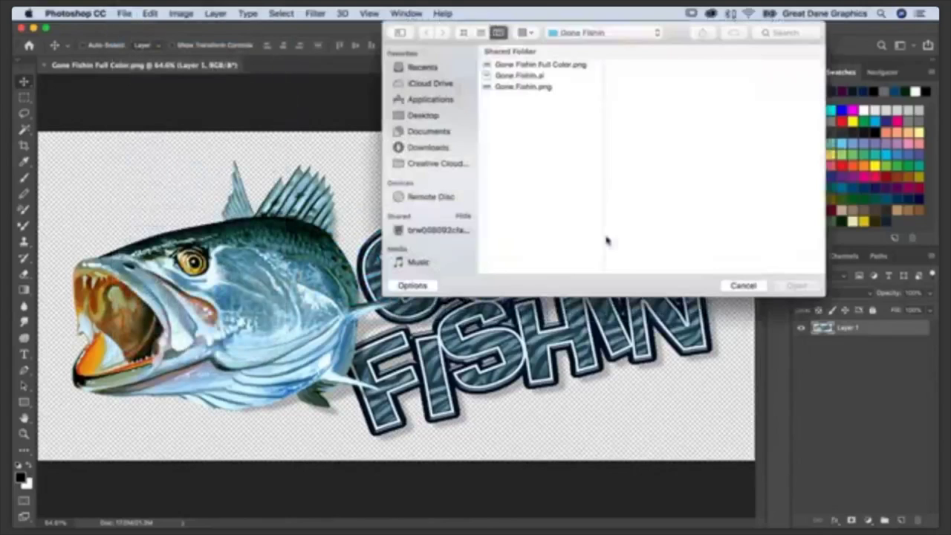
pyautogui.click(502, 87)
pyautogui.click(795, 285)
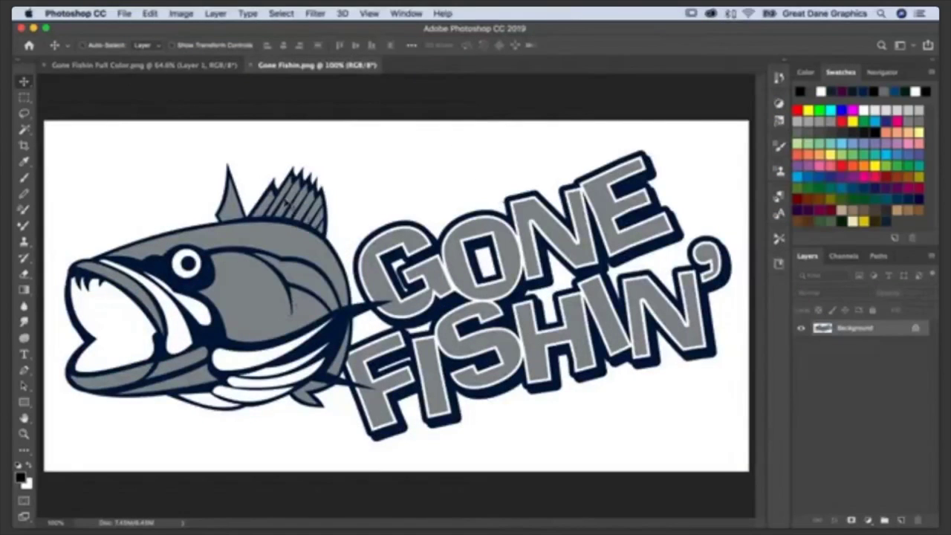
pyautogui.moveTo(286, 207); pyautogui.dragTo(476, 186)
pyautogui.click(457, 235)
# - Switch to Illustrator, close Gone Fishin.ai without saving, and create a new 8.5 x 11 in Letter document
pyautogui.press('super+Tab')
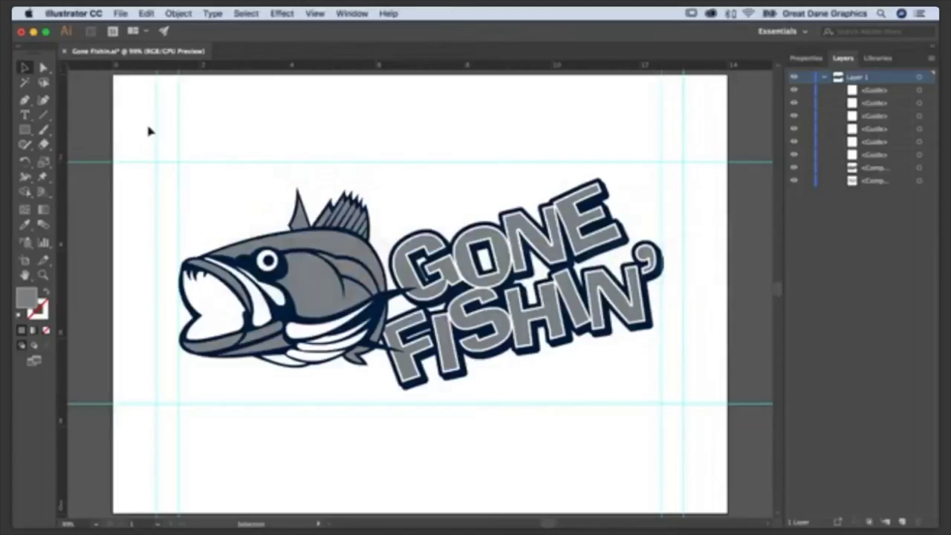
pyautogui.click(66, 52)
pyautogui.click(482, 307)
pyautogui.click(121, 13)
pyautogui.click(127, 26)
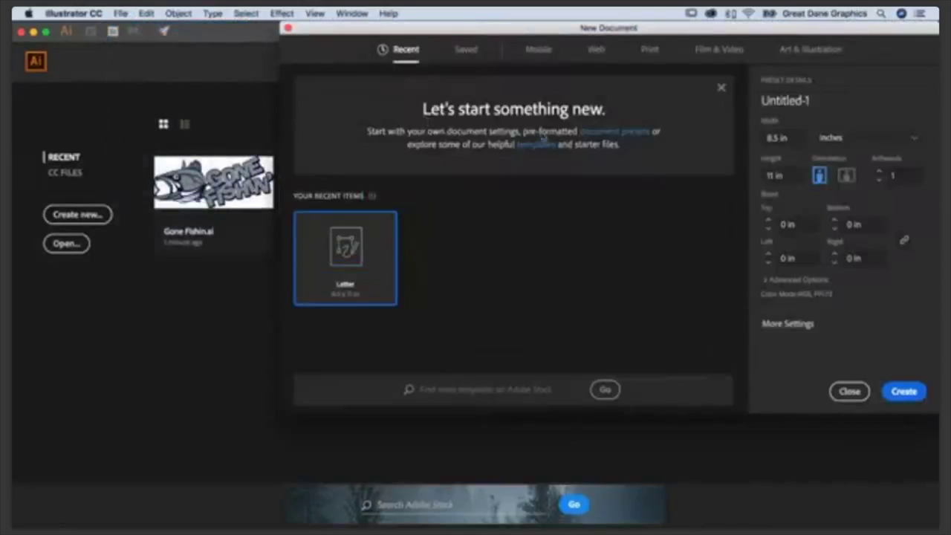
pyautogui.click(904, 392)
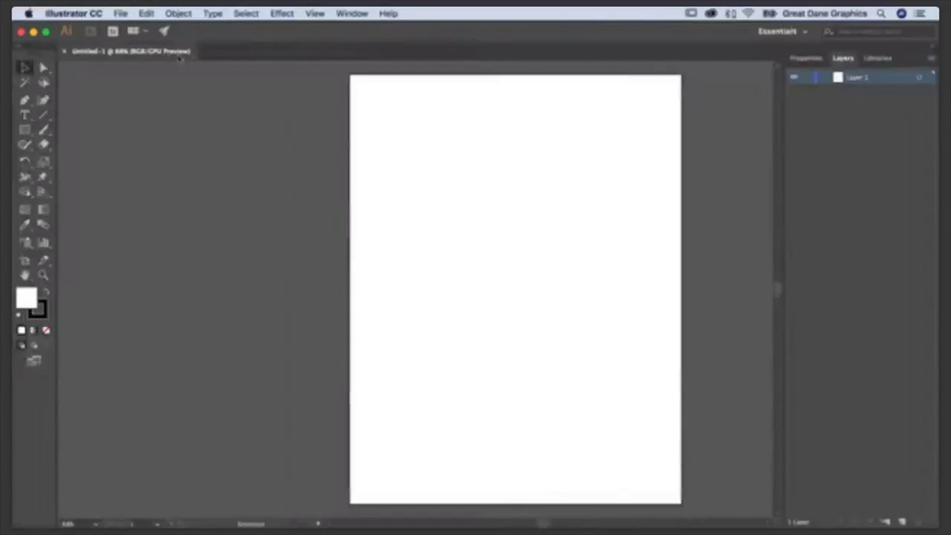
# - Place Gone Fishin.png in the new document, shift it so the fish overlaps the artboard's edge, and deselect it
pyautogui.click(120, 13)
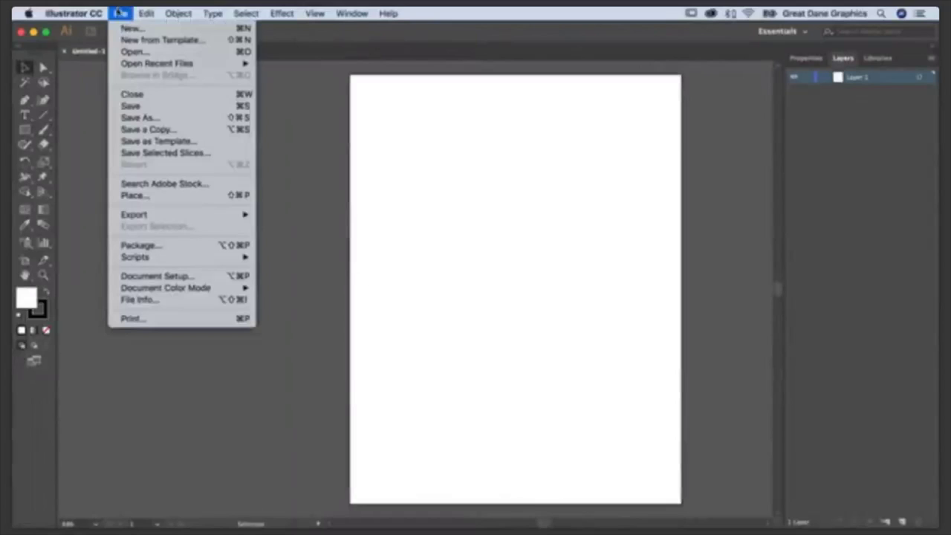
pyautogui.click(131, 196)
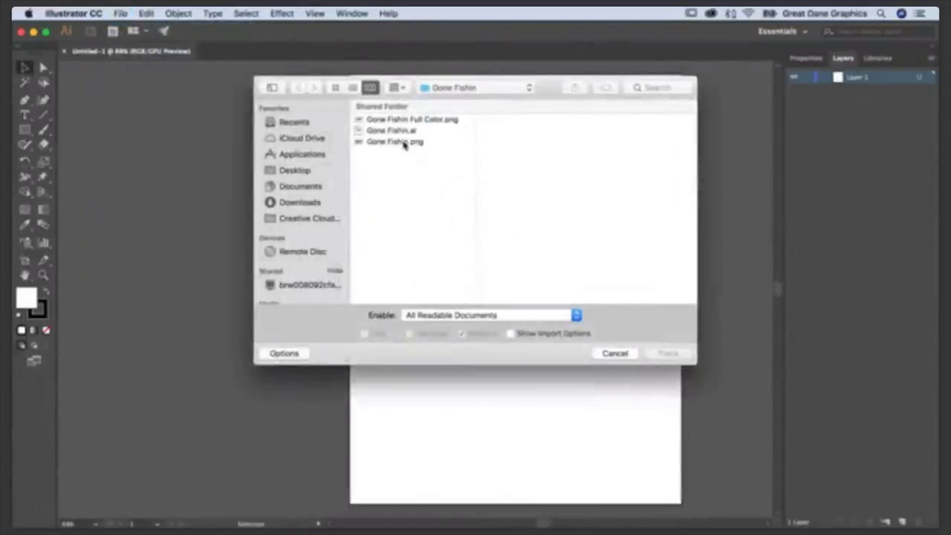
pyautogui.click(397, 142)
pyautogui.click(666, 369)
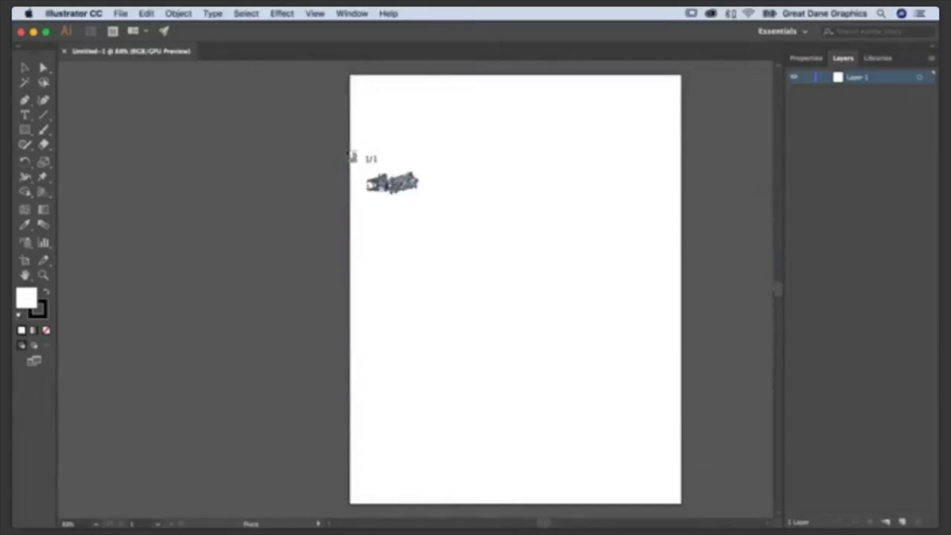
pyautogui.click(346, 150)
pyautogui.moveTo(628, 238); pyautogui.dragTo(483, 199)
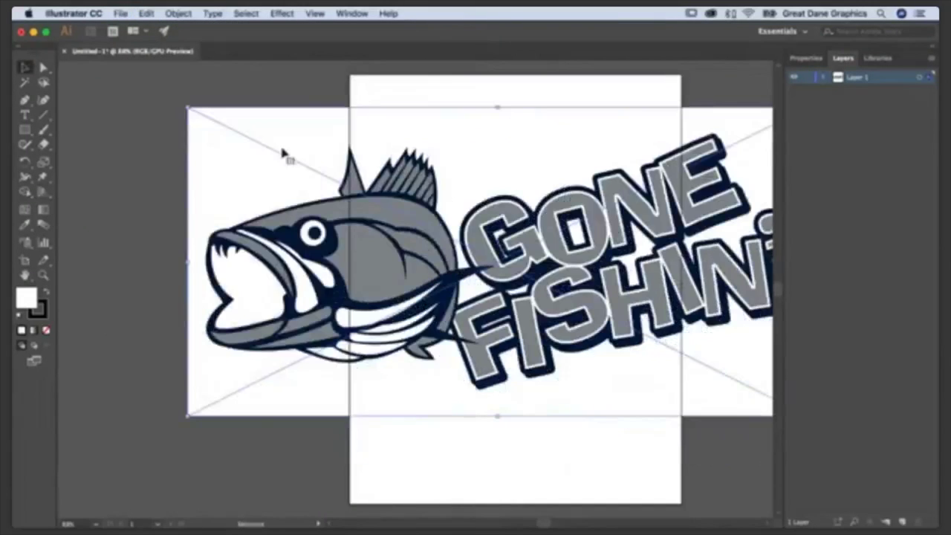
pyautogui.click(287, 88)
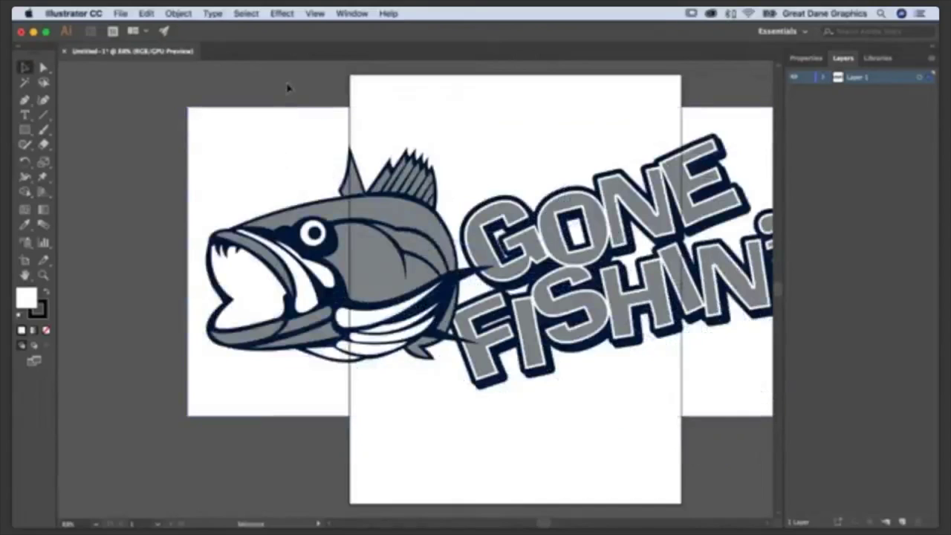
# - Examine the placed PNG in Outline view, restore GPU Preview, and drag the whole image as one object across the artboard
pyautogui.click(315, 14)
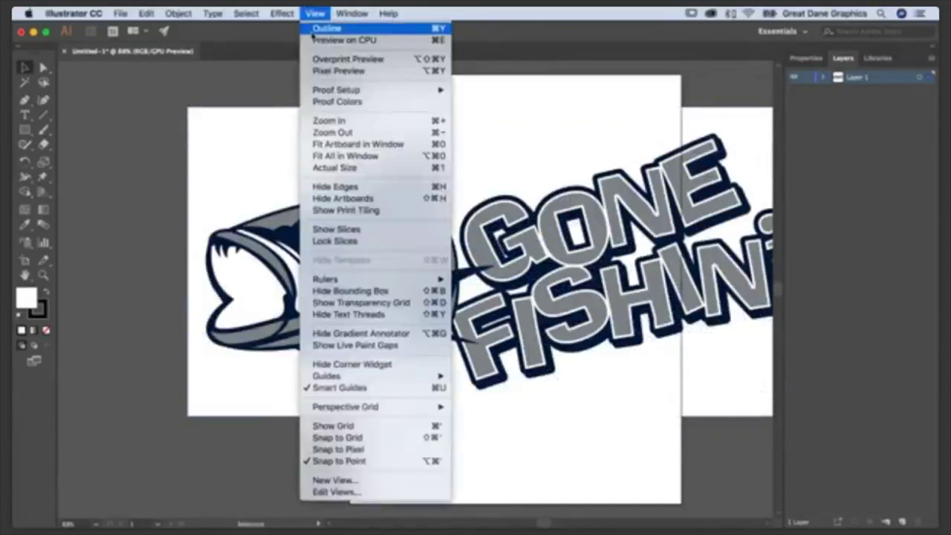
pyautogui.click(314, 32)
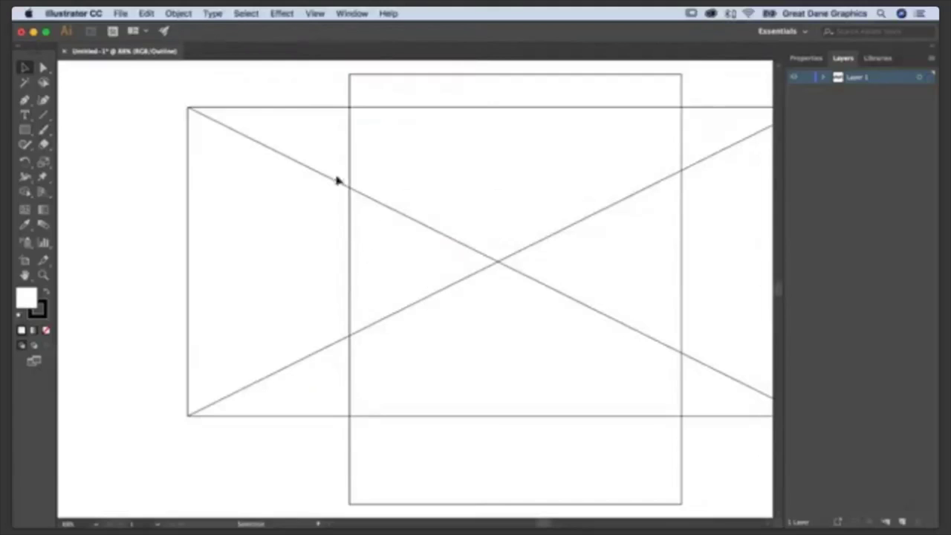
pyautogui.click(315, 13)
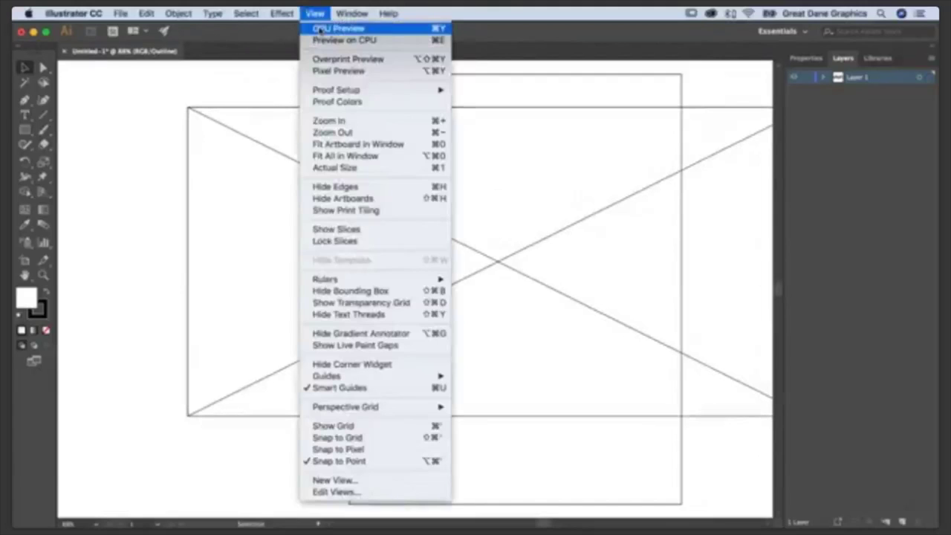
pyautogui.click(320, 30)
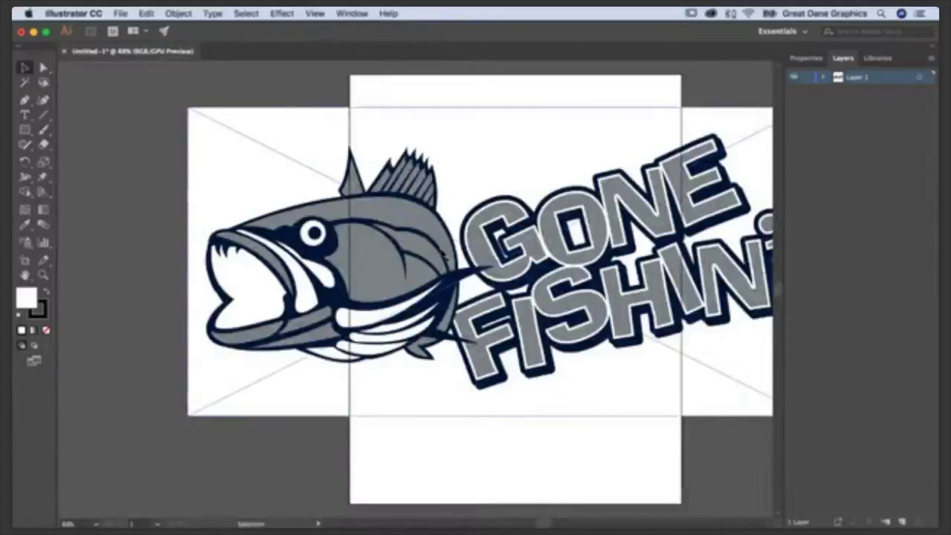
pyautogui.moveTo(387, 267); pyautogui.dragTo(314, 275)
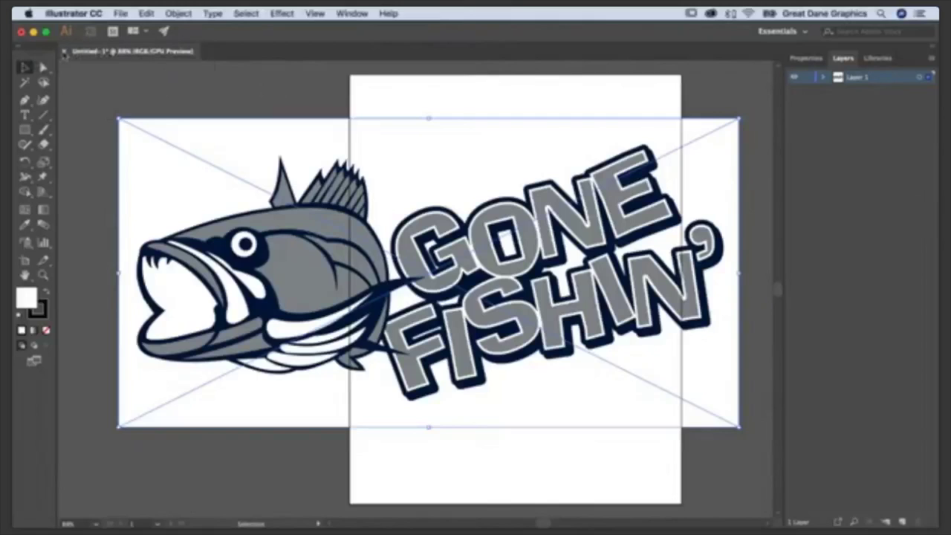
# - Close the untitled document without saving and switch to Photoshop
pyautogui.click(64, 52)
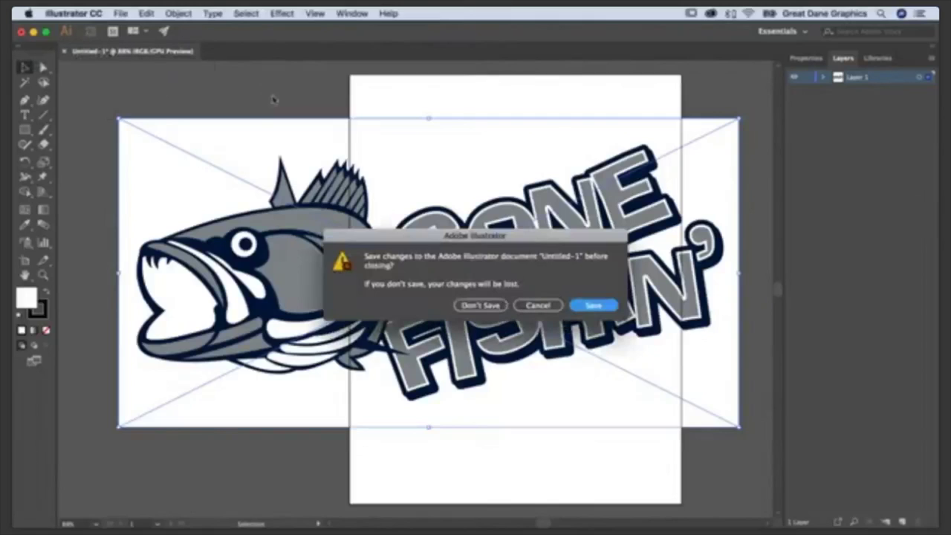
pyautogui.click(480, 305)
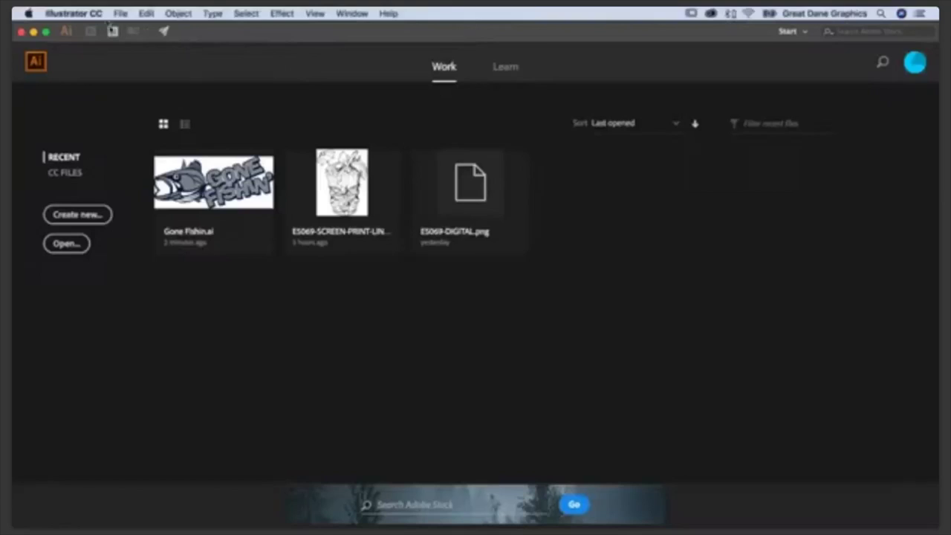
pyautogui.press('super+Tab')
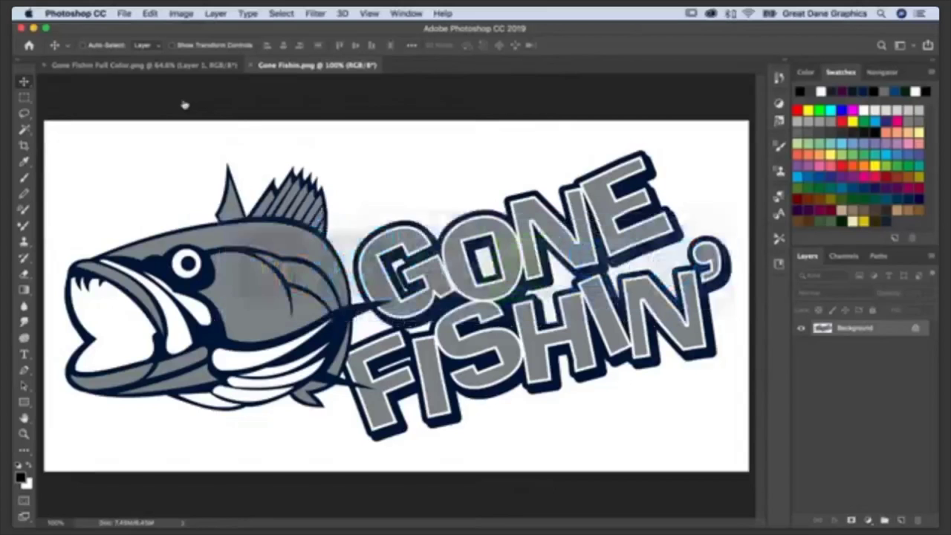
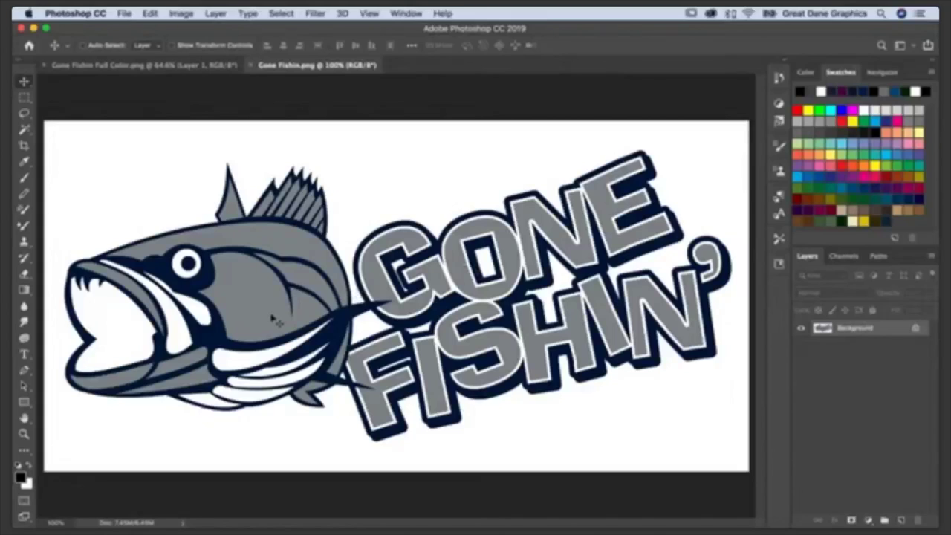
# - Close both open images, Gone Fishin Full Color.png and Gone Fishin.png
pyautogui.click(192, 67)
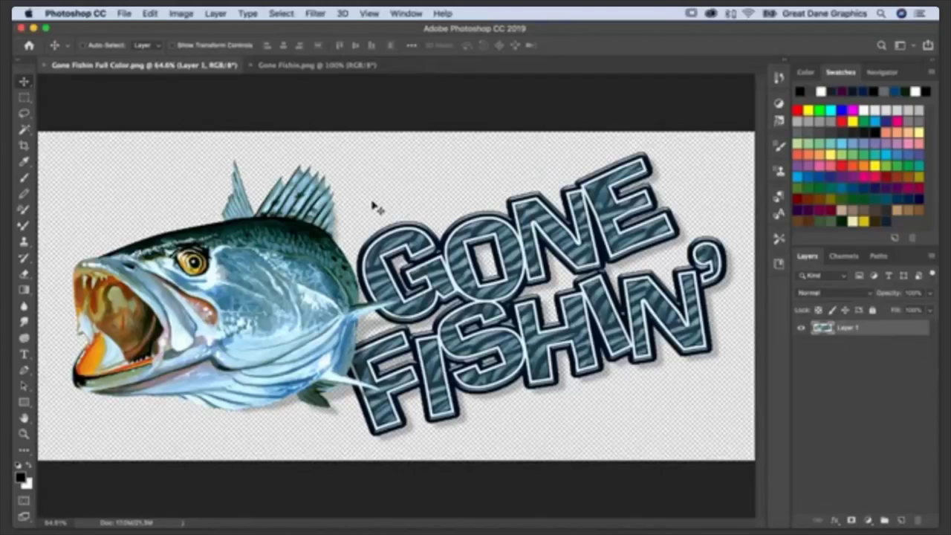
pyautogui.click(45, 65)
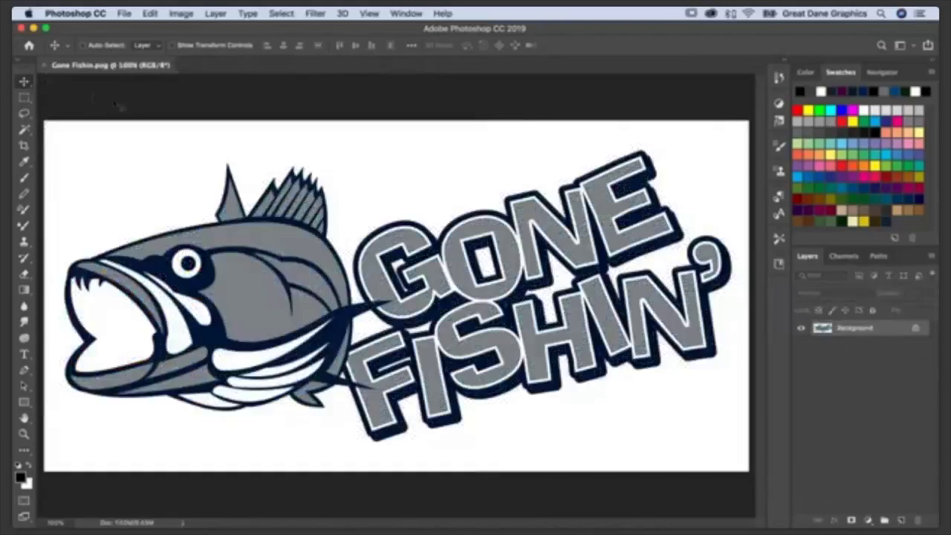
pyautogui.click(45, 65)
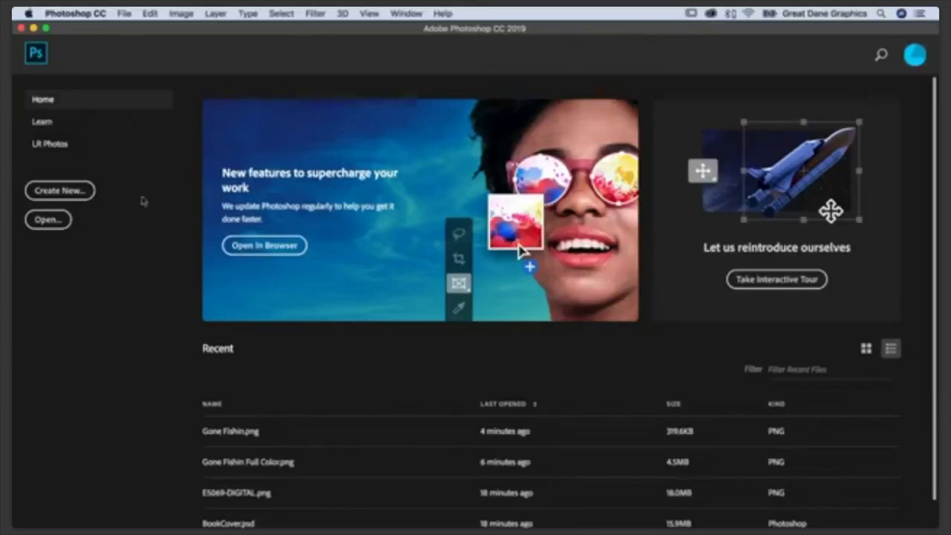
# - Start a new document measured in inches, with a width of 14 and a height of 14
pyautogui.click(63, 192)
pyautogui.moveTo(480, 34); pyautogui.dragTo(269, 88)
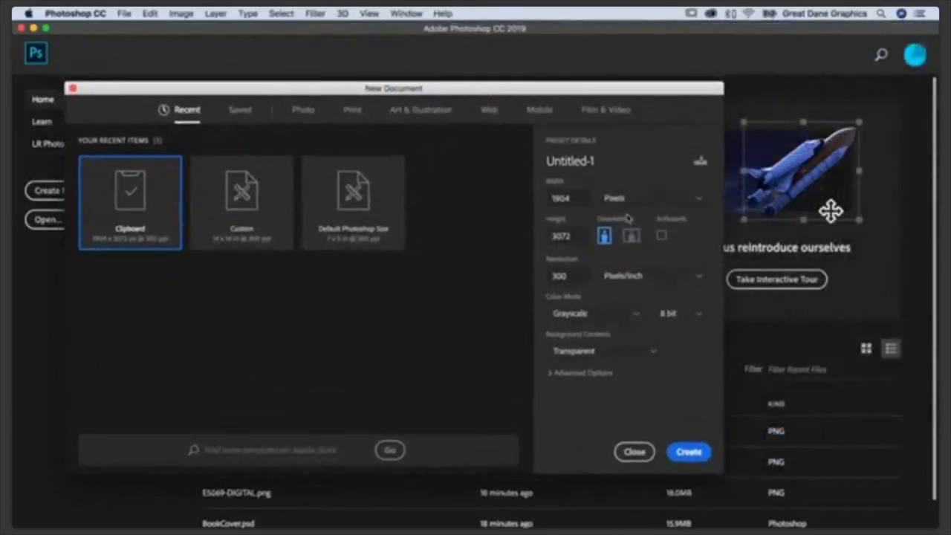
pyautogui.moveTo(534, 89); pyautogui.dragTo(553, 74)
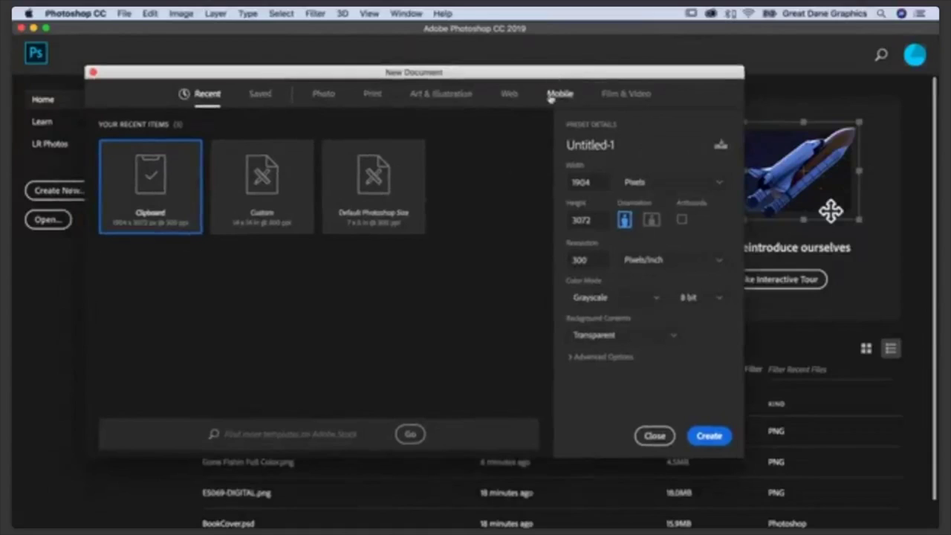
pyautogui.click(648, 183)
pyautogui.click(636, 223)
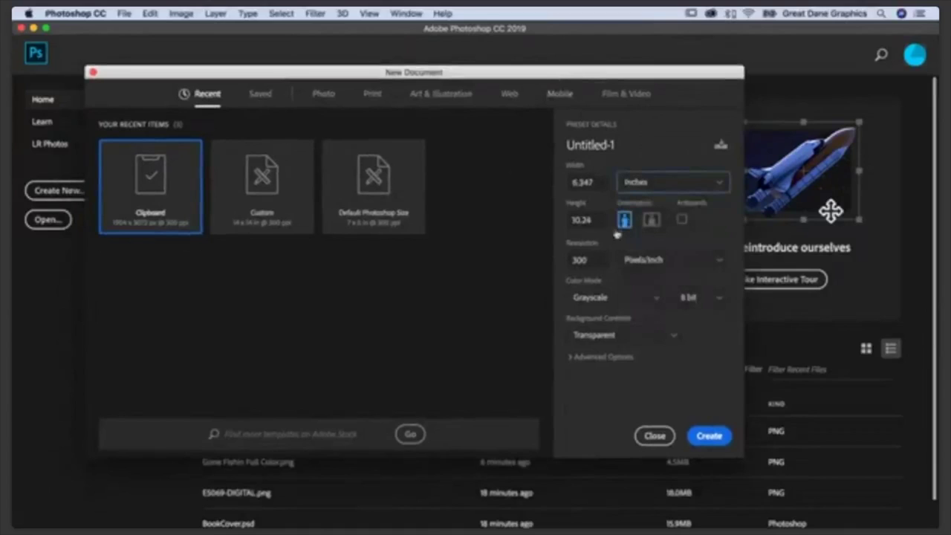
pyautogui.hotkey('shift', 'Tab')
pyautogui.write('14')
pyautogui.press('Tab')
pyautogui.write('14')
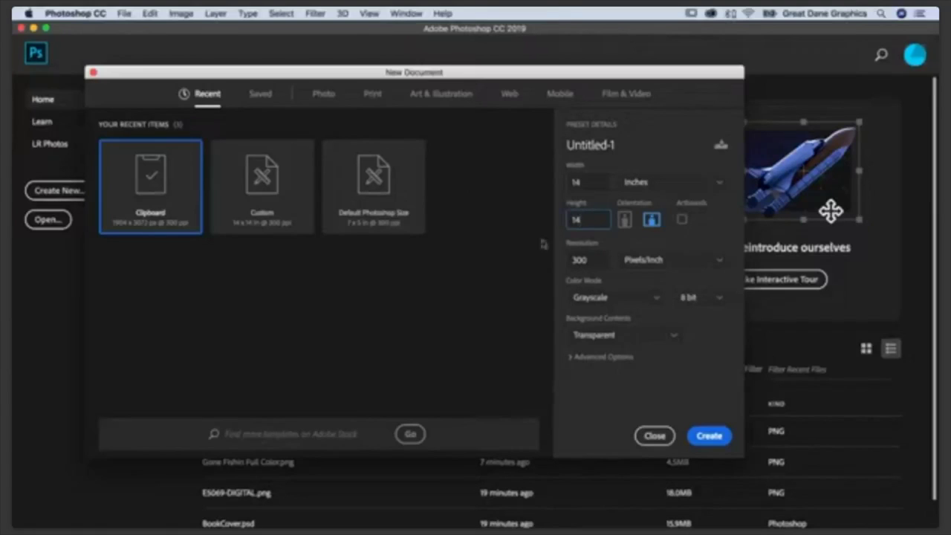
# - Set the new document's color mode to RGB Color and keep its background contents Transparent
pyautogui.click(657, 300)
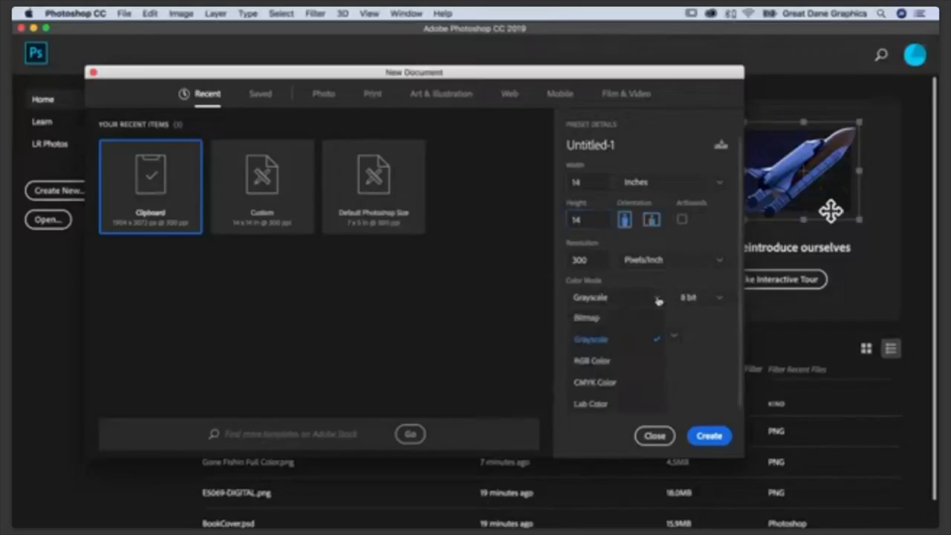
pyautogui.click(591, 362)
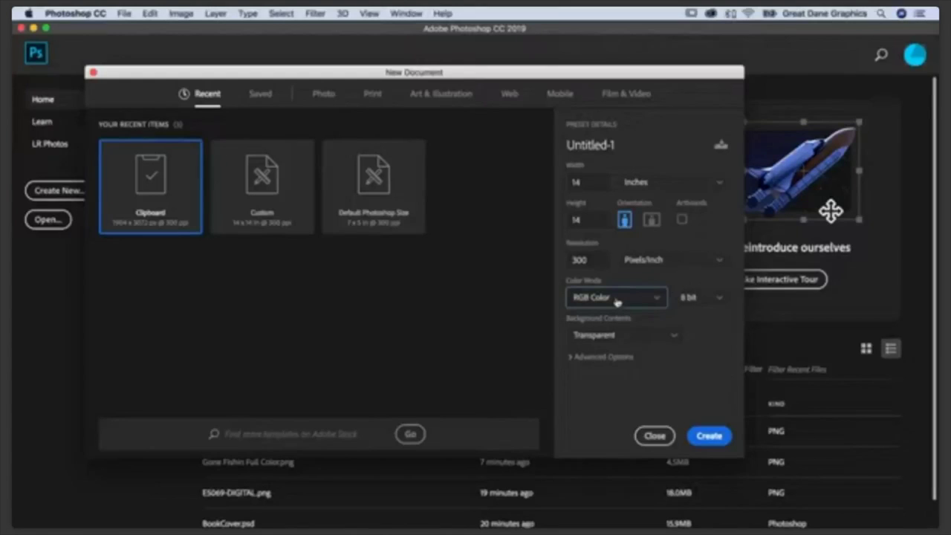
pyautogui.click(672, 339)
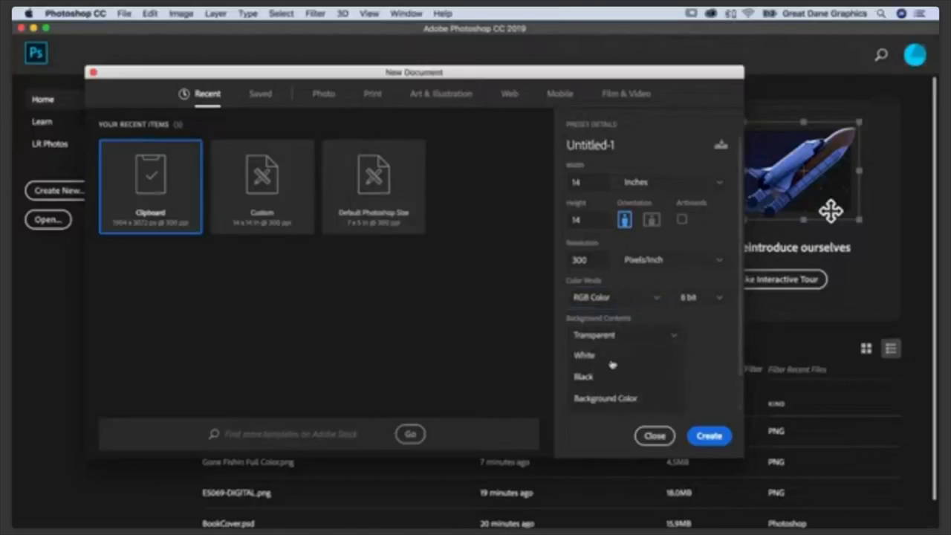
pyautogui.click(677, 336)
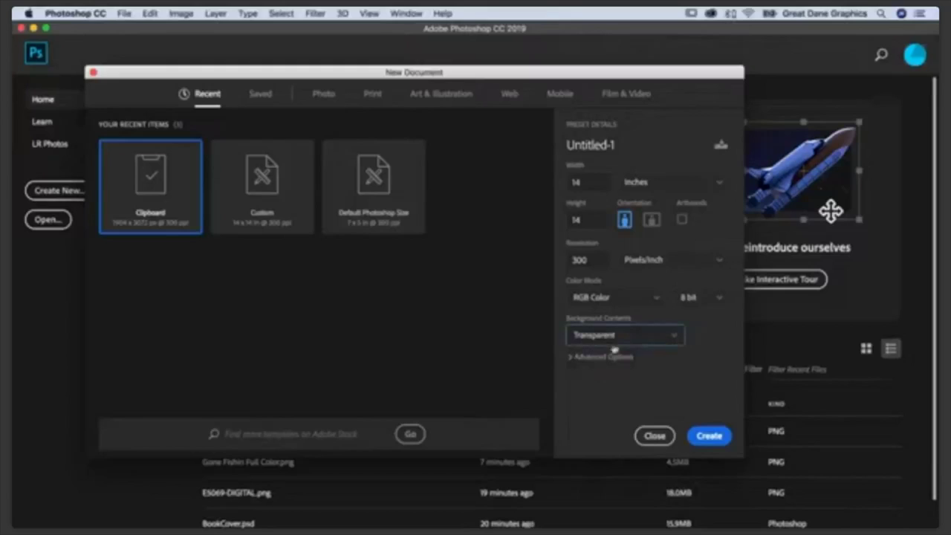
# - Switch the new document's background contents to White and back to Transparent
pyautogui.click(677, 336)
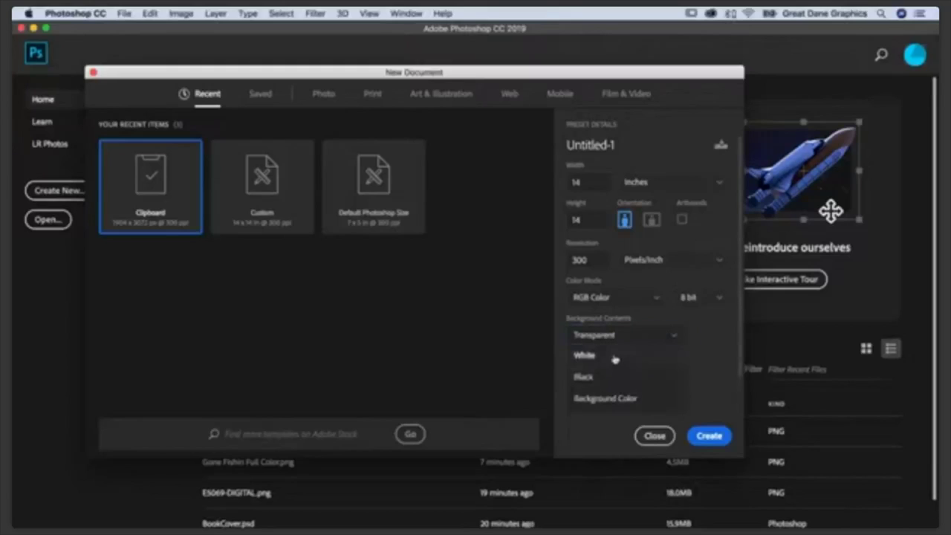
pyautogui.click(616, 358)
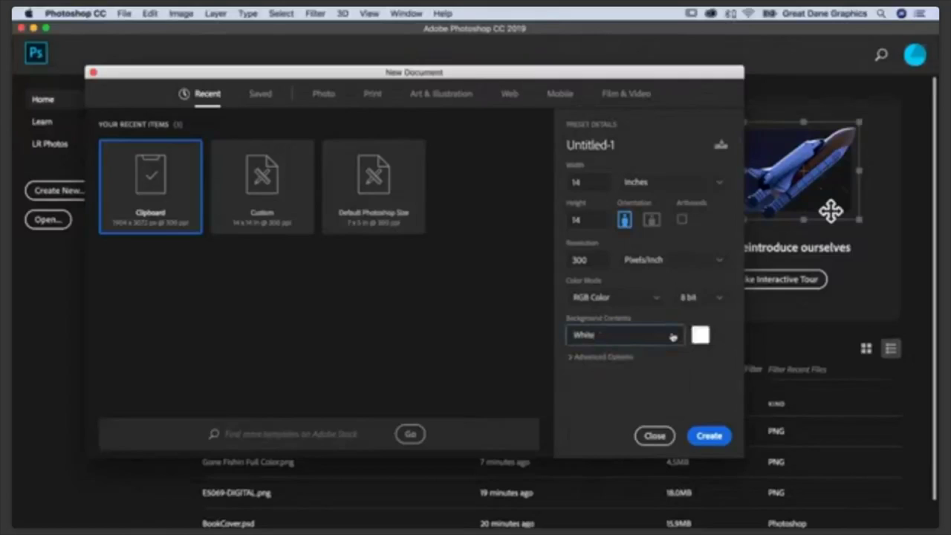
pyautogui.click(673, 337)
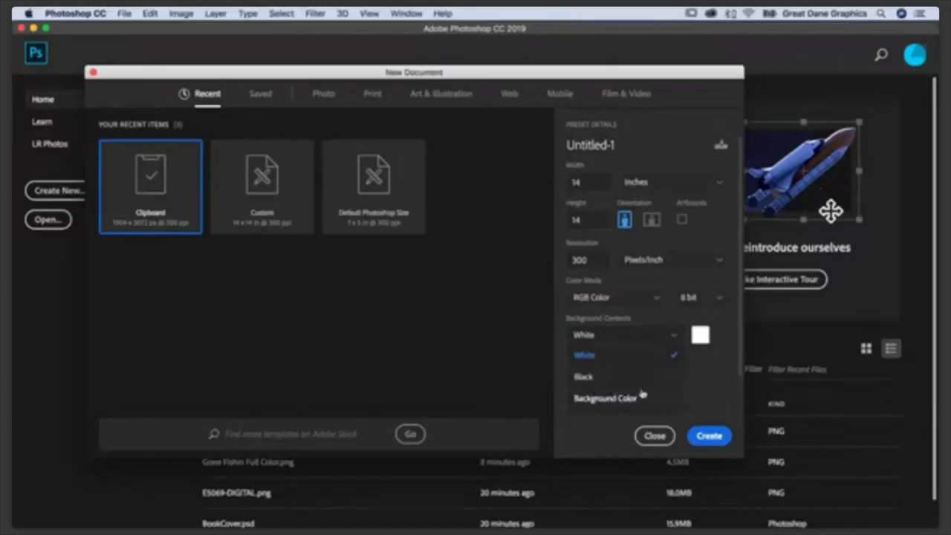
pyautogui.scroll(-2, 642, 391)
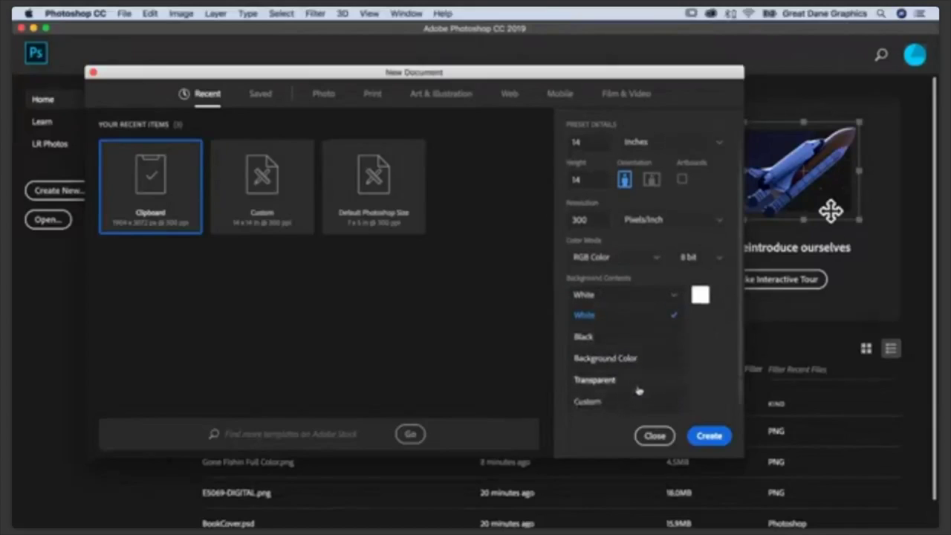
pyautogui.click(602, 382)
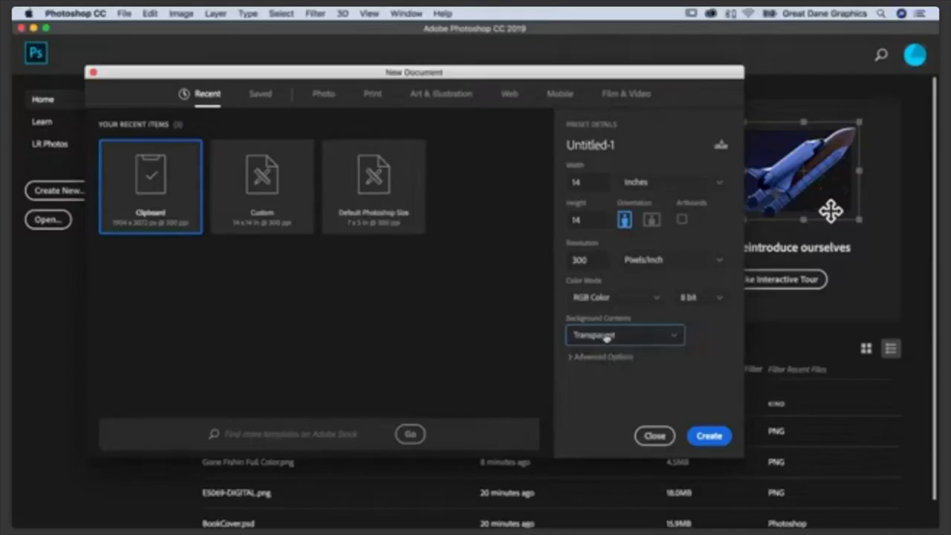
# - Choose the Adobe RGB (1998) color profile in the advanced options and create the document
pyautogui.click(571, 358)
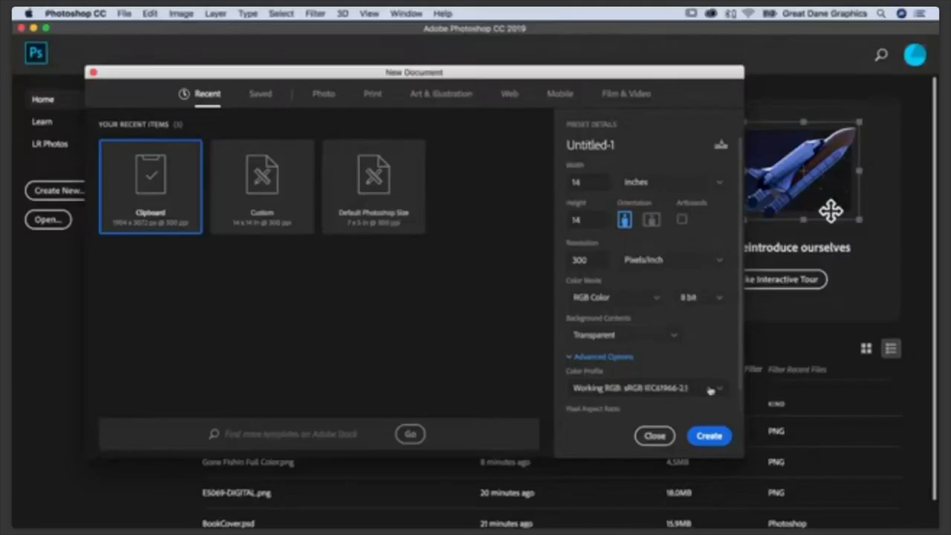
pyautogui.click(712, 388)
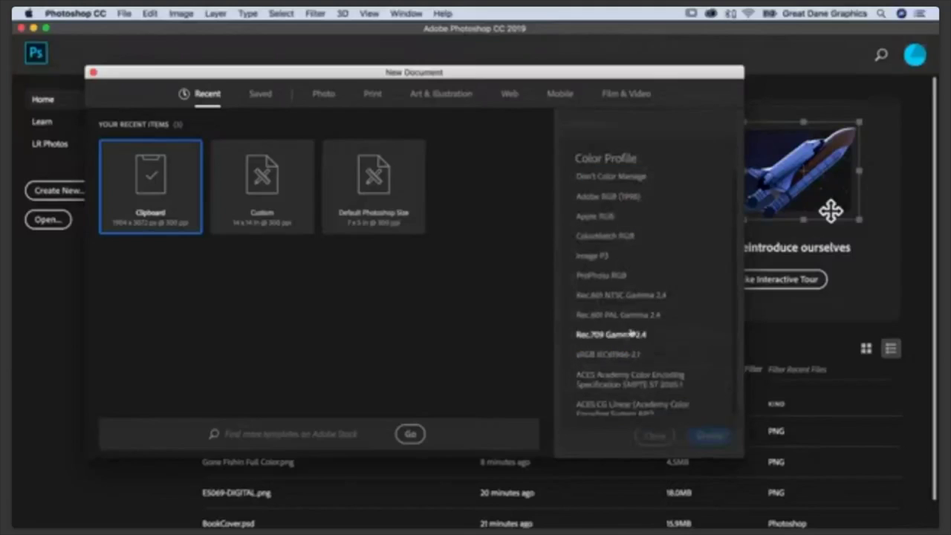
pyautogui.click(609, 197)
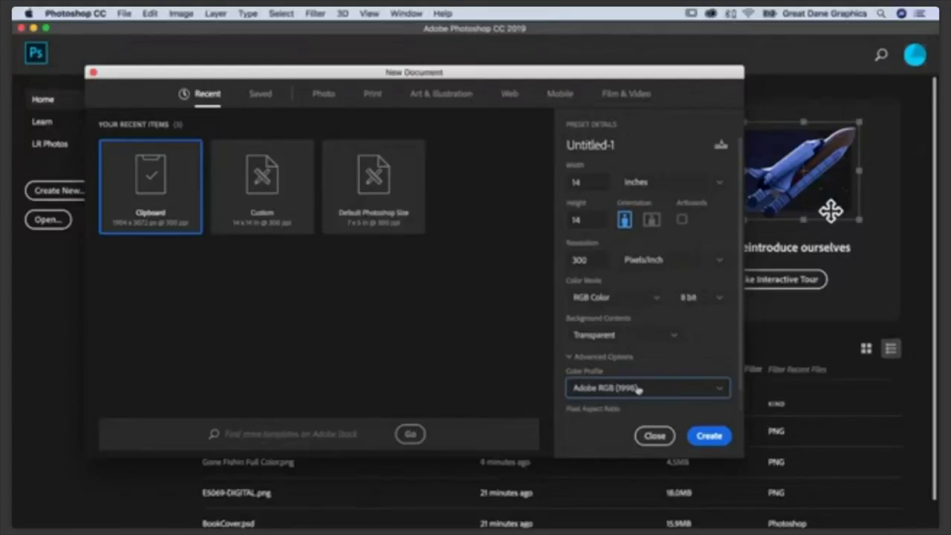
pyautogui.click(710, 437)
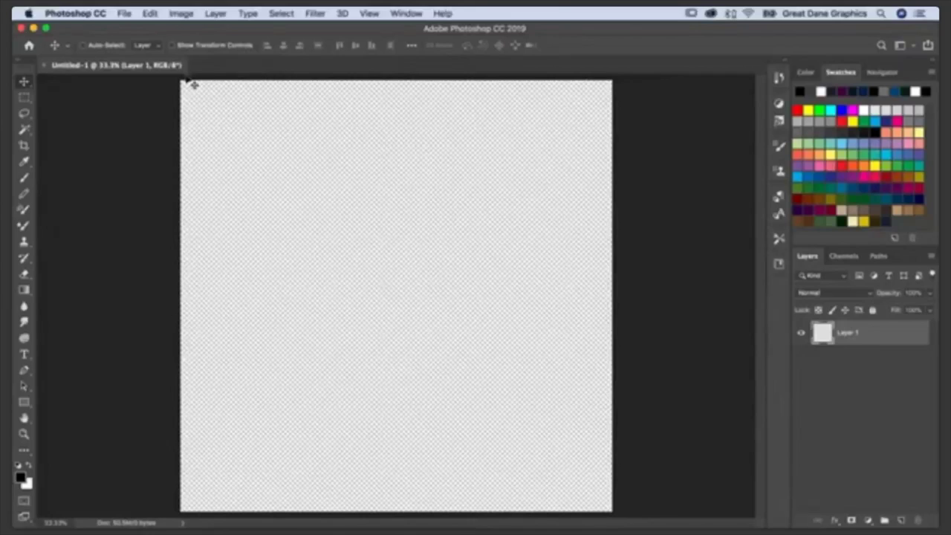
# - Open Setting Up Raster File.png from the 2 - Setting Up Raster File folder of the webinar files
pyautogui.click(123, 14)
pyautogui.click(123, 40)
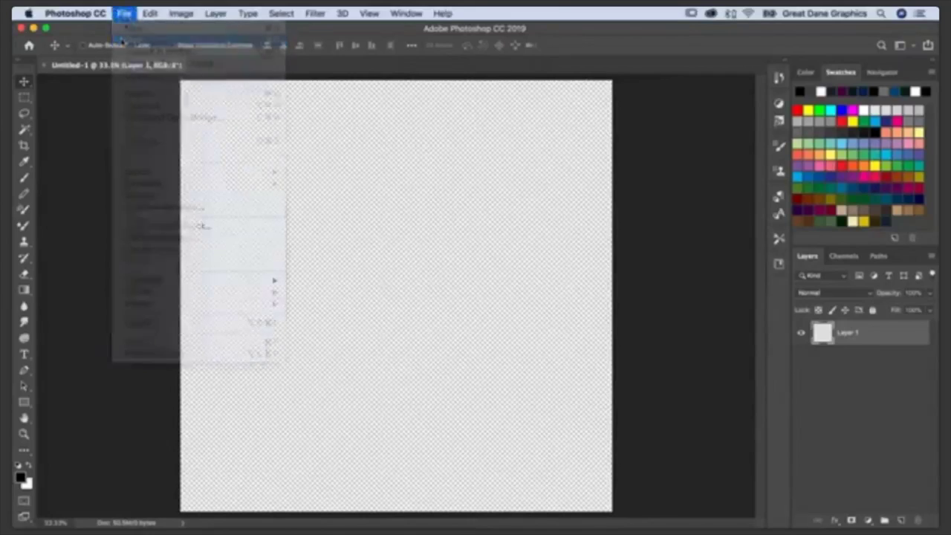
pyautogui.click(569, 33)
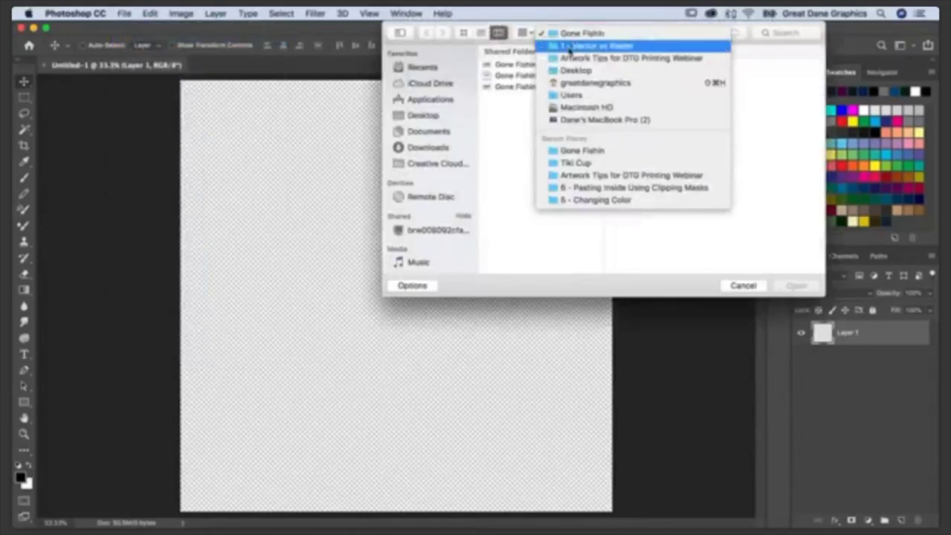
pyautogui.click(570, 46)
pyautogui.click(615, 75)
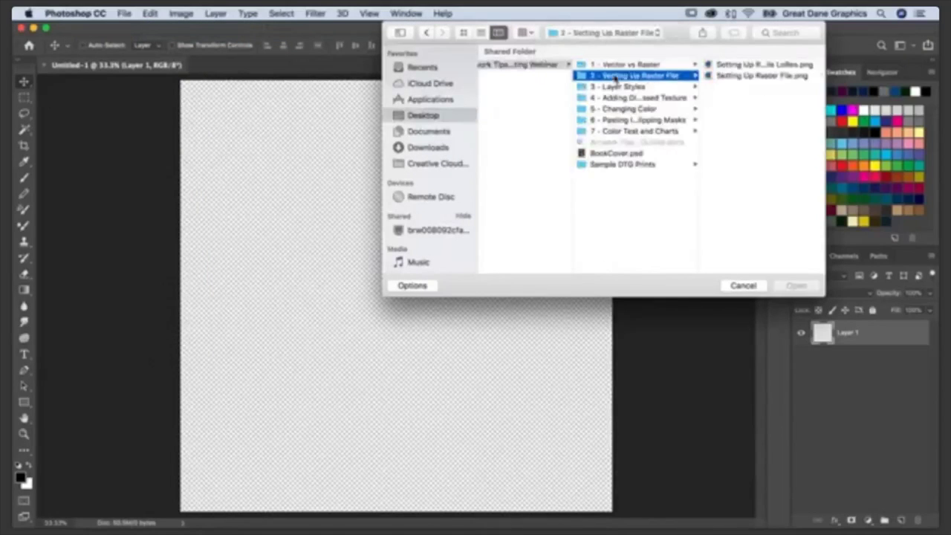
pyautogui.click(717, 66)
pyautogui.click(669, 76)
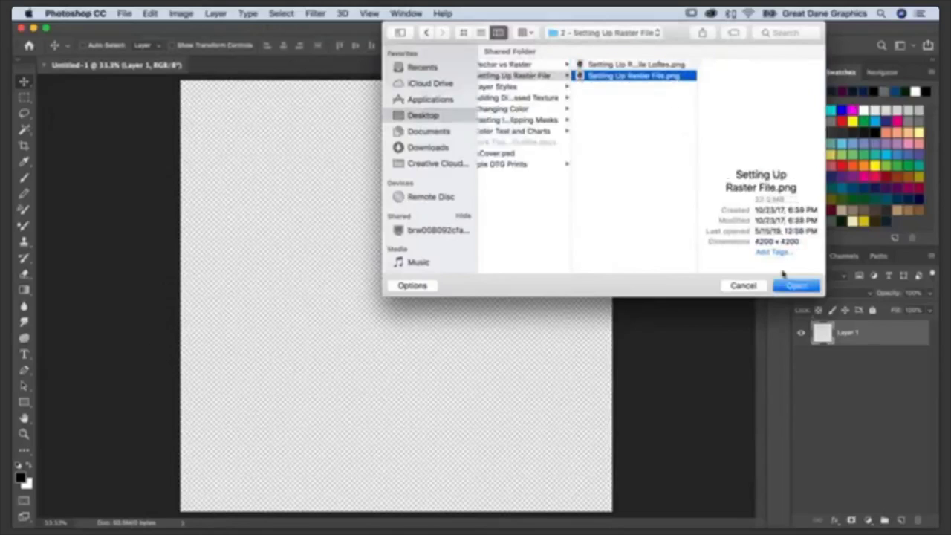
pyautogui.click(798, 286)
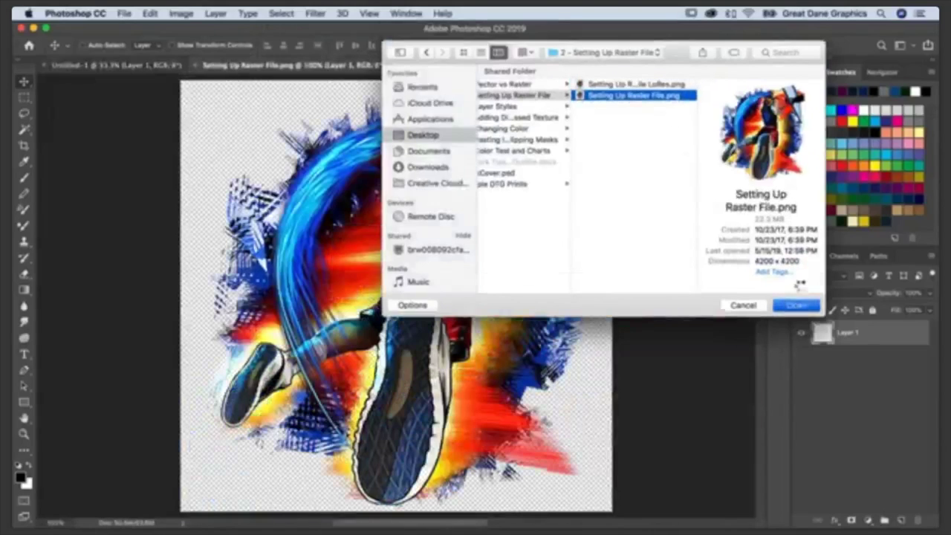
# - Open the low-resolution version, Setting Up Raster File LoRes.png, from the same folder
pyautogui.click(124, 13)
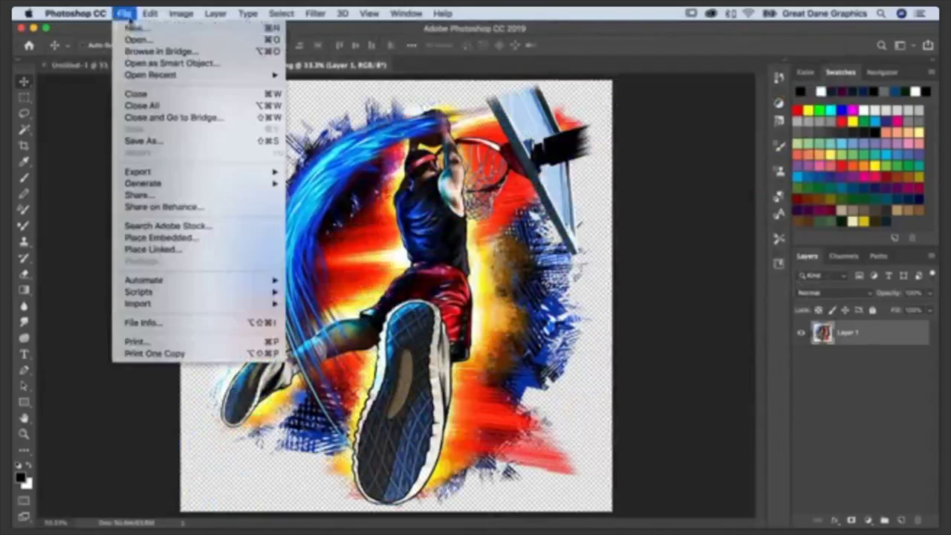
pyautogui.click(138, 40)
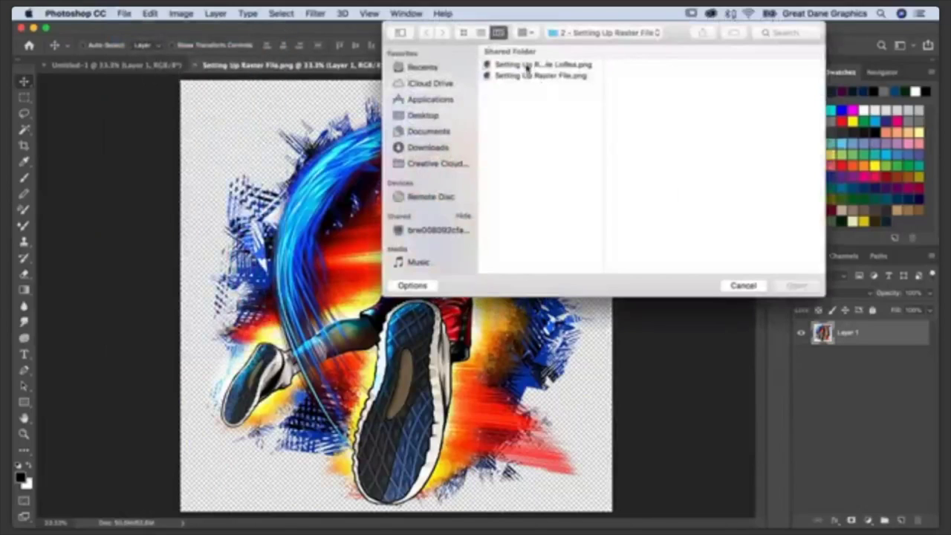
pyautogui.click(526, 66)
pyautogui.click(797, 285)
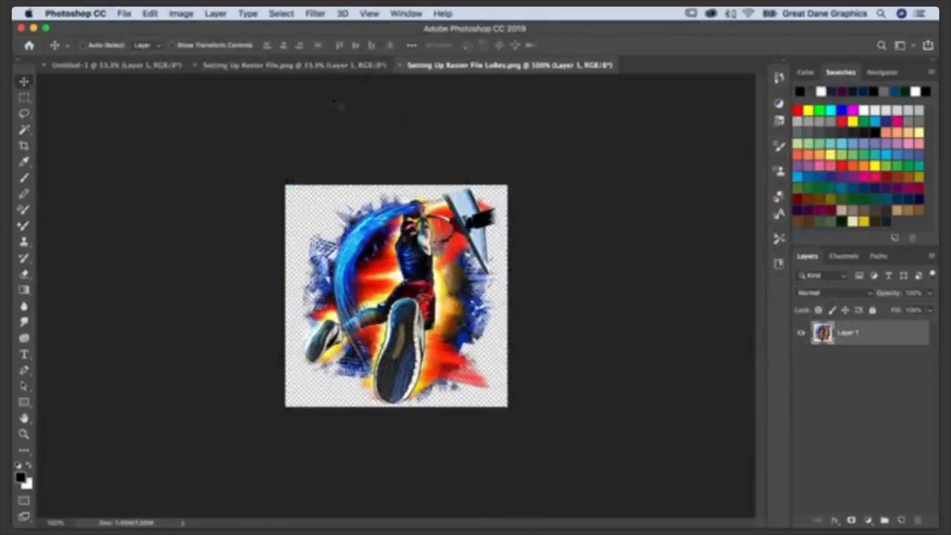
# - Check the dimensions and resolution of Setting Up Raster File.png in Image Size, leaving them as they are
pyautogui.click(316, 67)
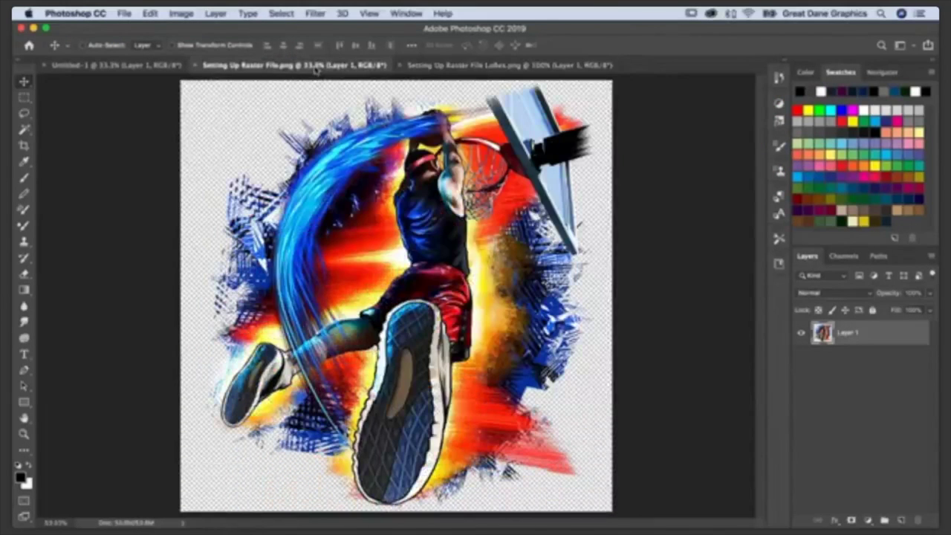
pyautogui.click(172, 12)
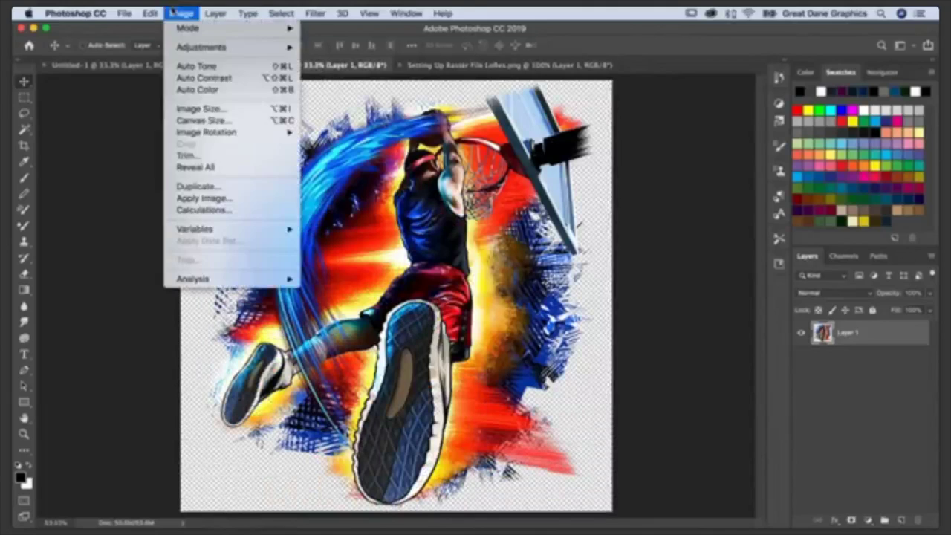
pyautogui.click(197, 112)
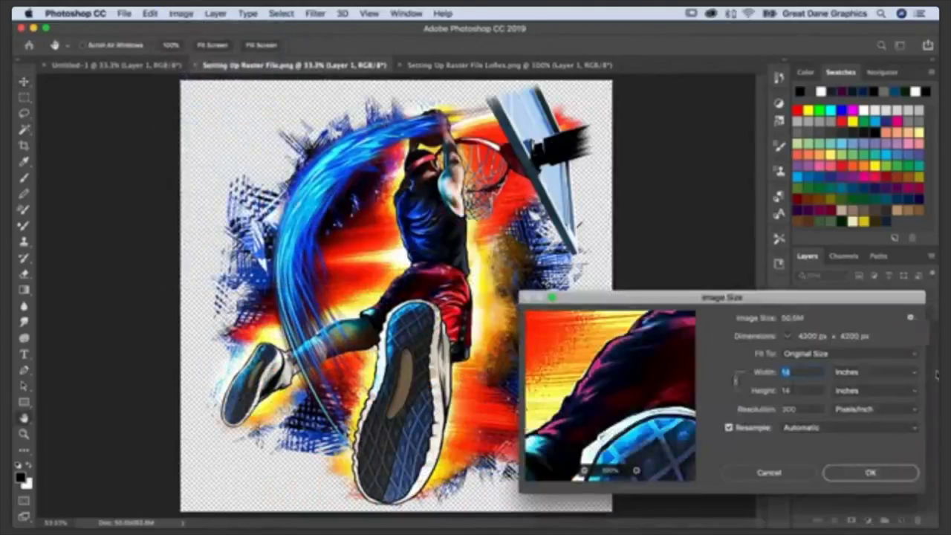
pyautogui.moveTo(834, 305); pyautogui.dragTo(333, 109)
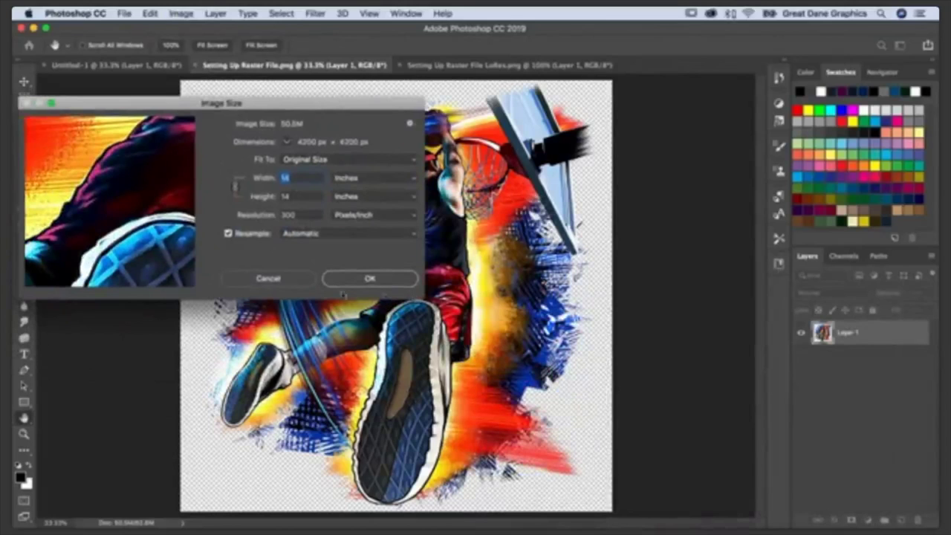
pyautogui.click(301, 281)
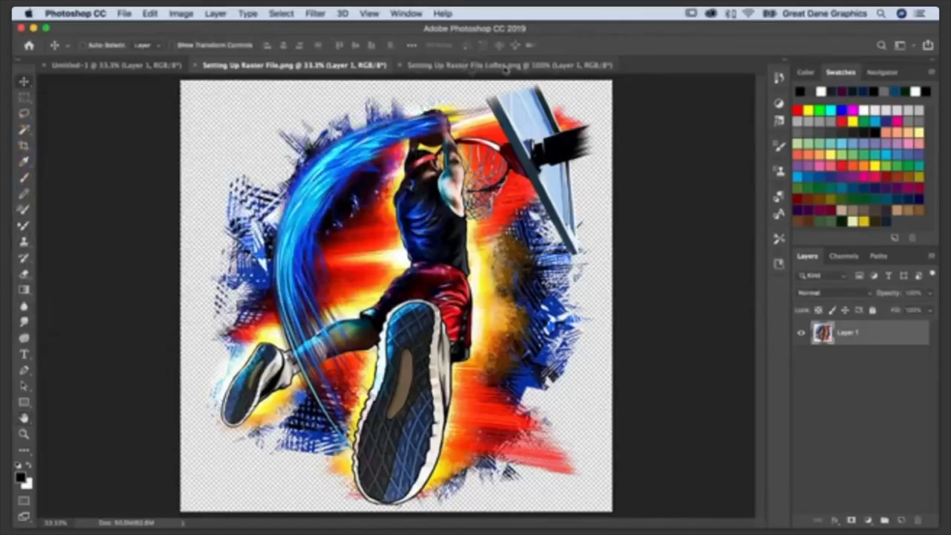
# - Glance at the LoRes image, then examine the detail of Setting Up Raster File.png at 100% across the player, hoop and background
pyautogui.click(474, 66)
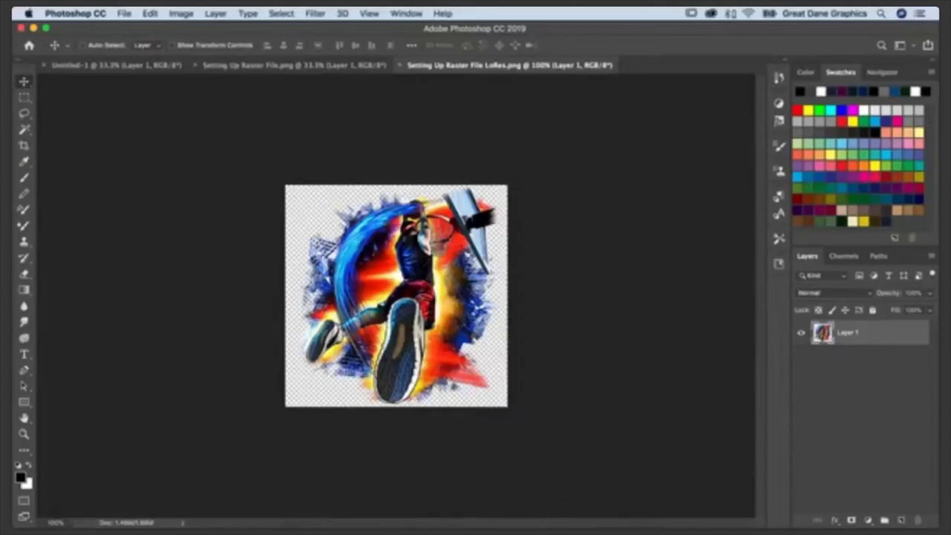
pyautogui.click(351, 71)
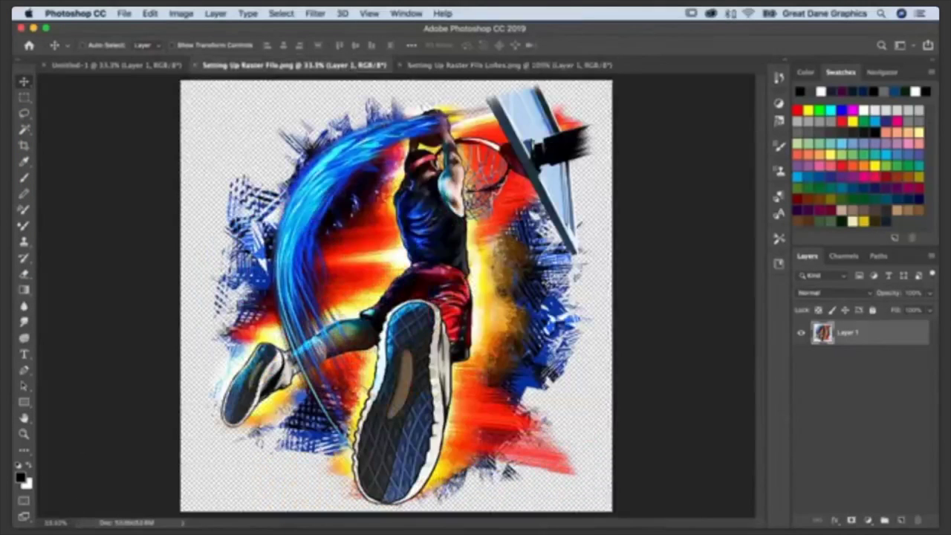
pyautogui.click(54, 522)
pyautogui.doubleClick(23, 434)
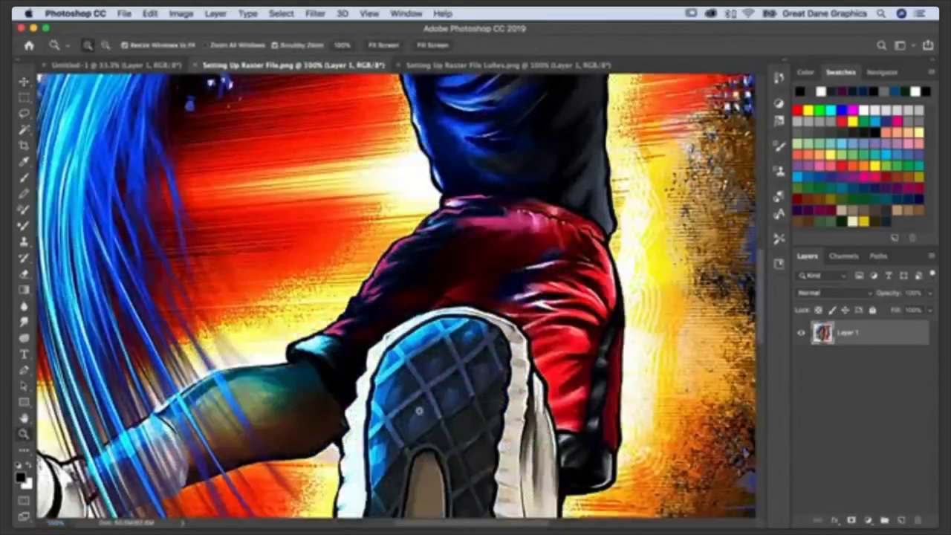
pyautogui.moveTo(527, 232); pyautogui.dragTo(330, 378)
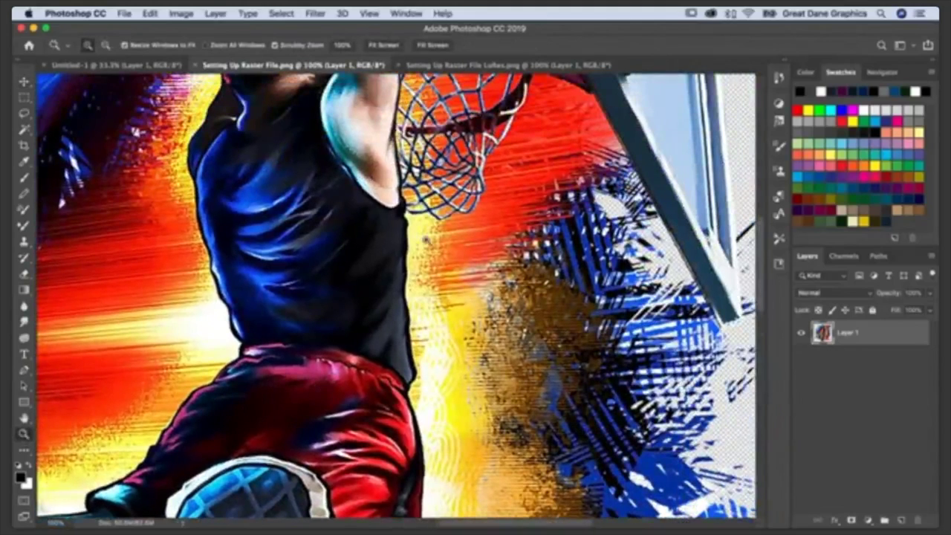
pyautogui.scroll(6, 374, 225)
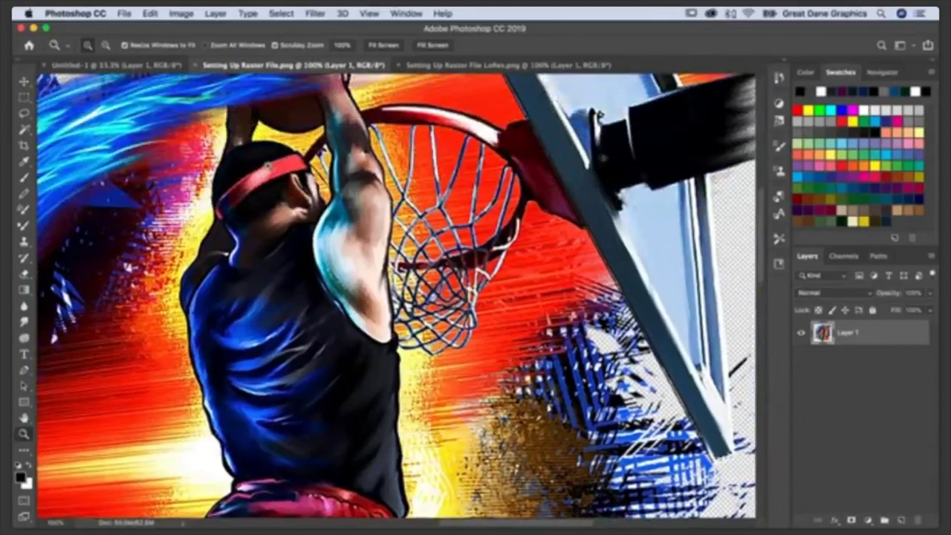
pyautogui.scroll(-10, 599, 113)
pyautogui.hscroll(-10, 598, 113)
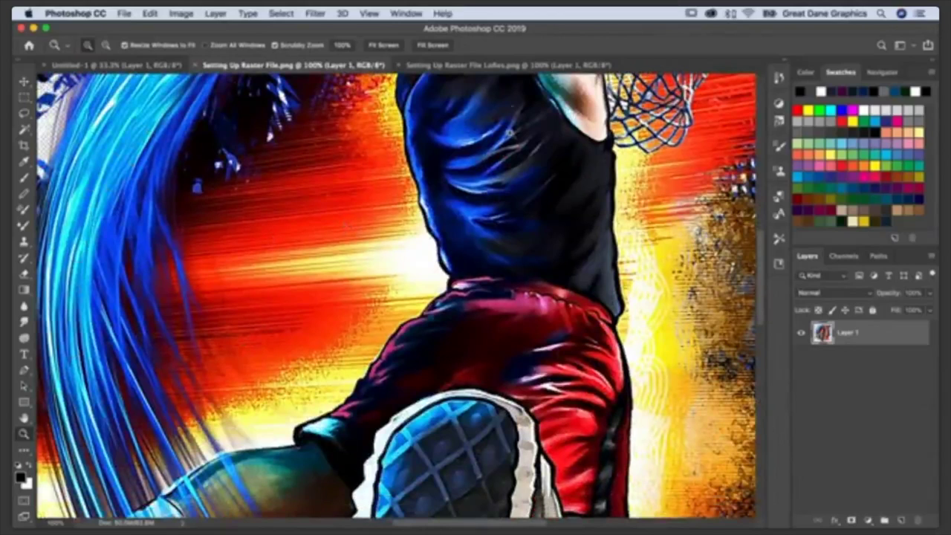
# - Check the dimensions and resolution of Setting Up Raster File LoRes.png in Image Size without changing them
pyautogui.click(494, 67)
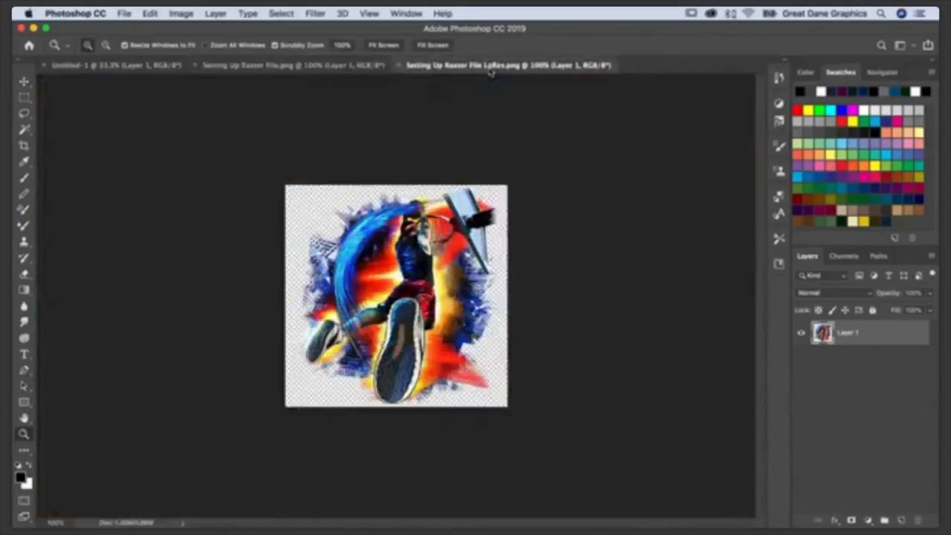
pyautogui.click(183, 14)
pyautogui.click(198, 113)
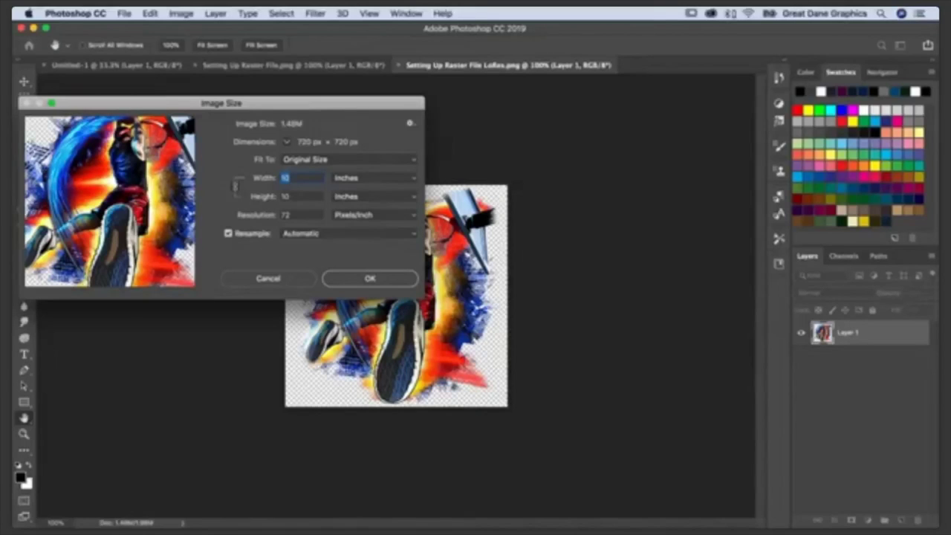
pyautogui.click(299, 286)
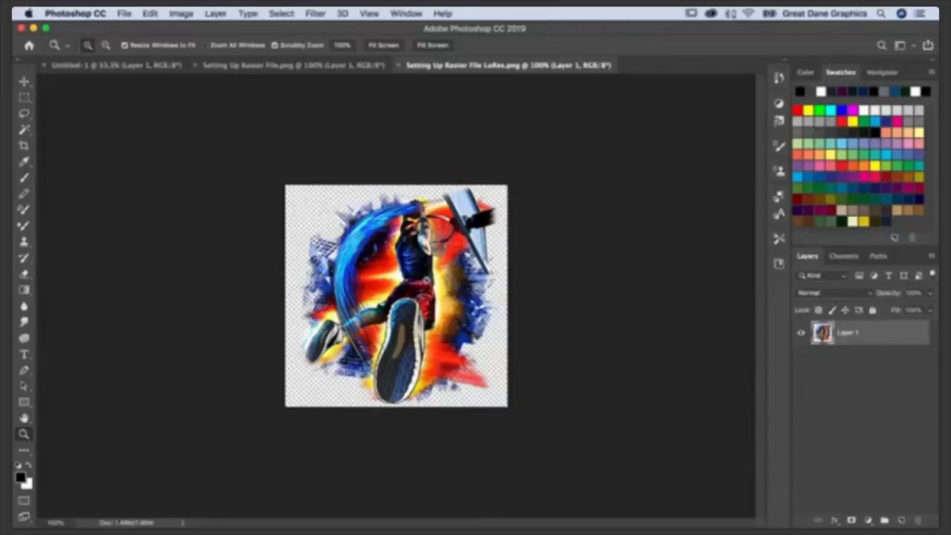
# - Compare the LoRes image at 100% and 400%, inspecting the edges and detail around the player and the hoop
pyautogui.click(416, 252)
pyautogui.click(417, 254)
pyautogui.click(430, 232)
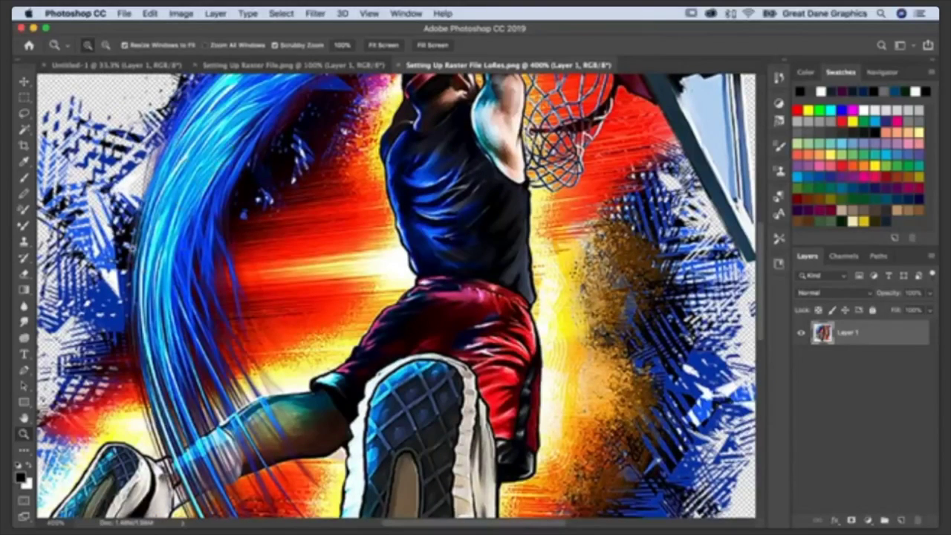
pyautogui.doubleClick(23, 435)
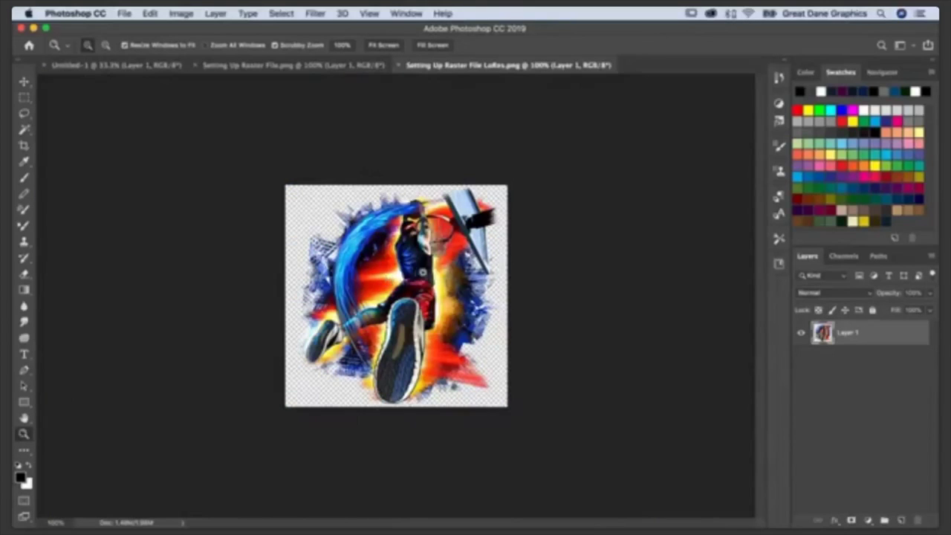
pyautogui.click(420, 287)
pyautogui.click(421, 286)
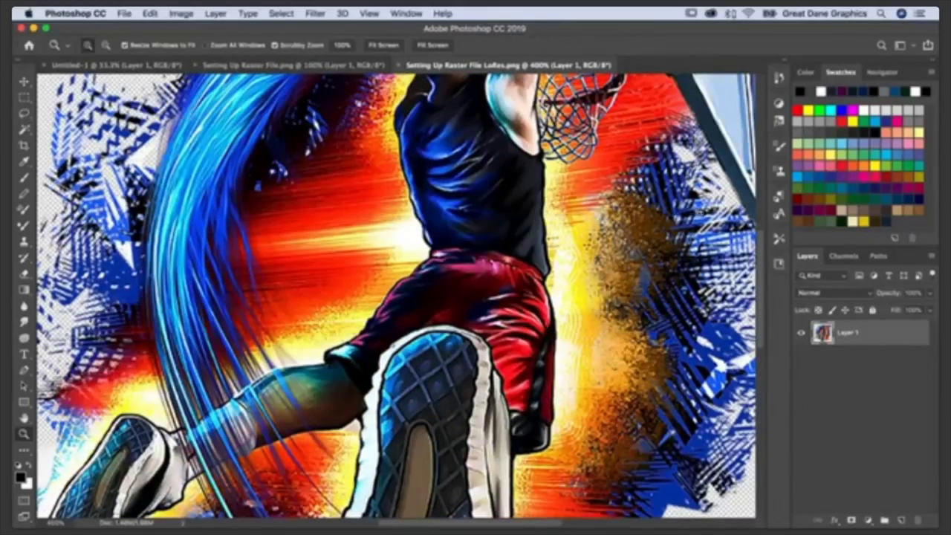
pyautogui.hscroll(6, 732, 210)
pyautogui.press('super+minus')
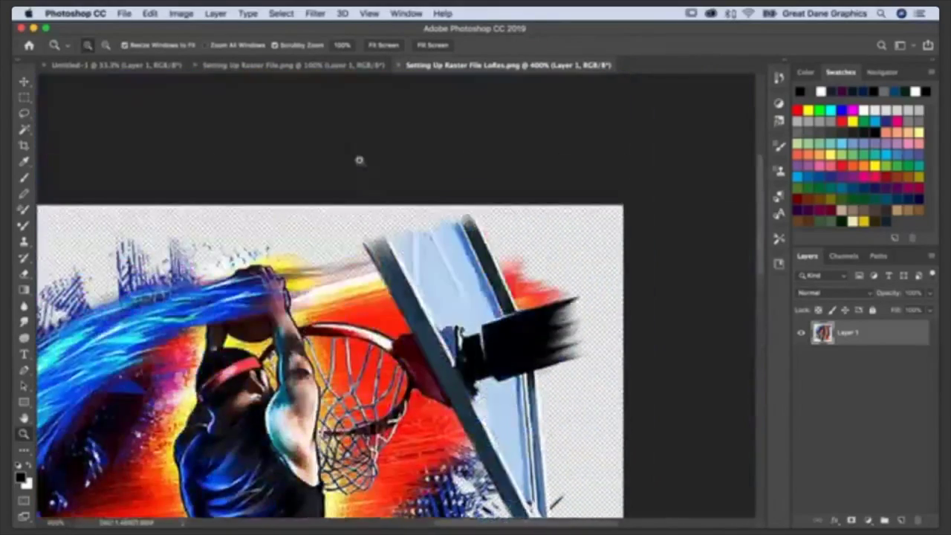
# - Check the dimensions and resolution of the LoRes image in Image Size once more, leaving them as they are
pyautogui.press('super+0')
pyautogui.scroll(-5, 213, 179)
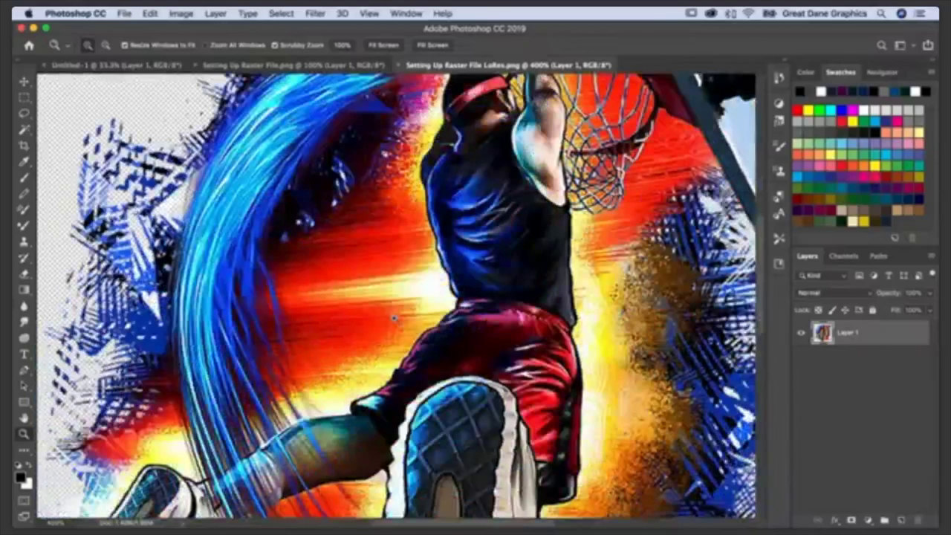
pyautogui.click(181, 14)
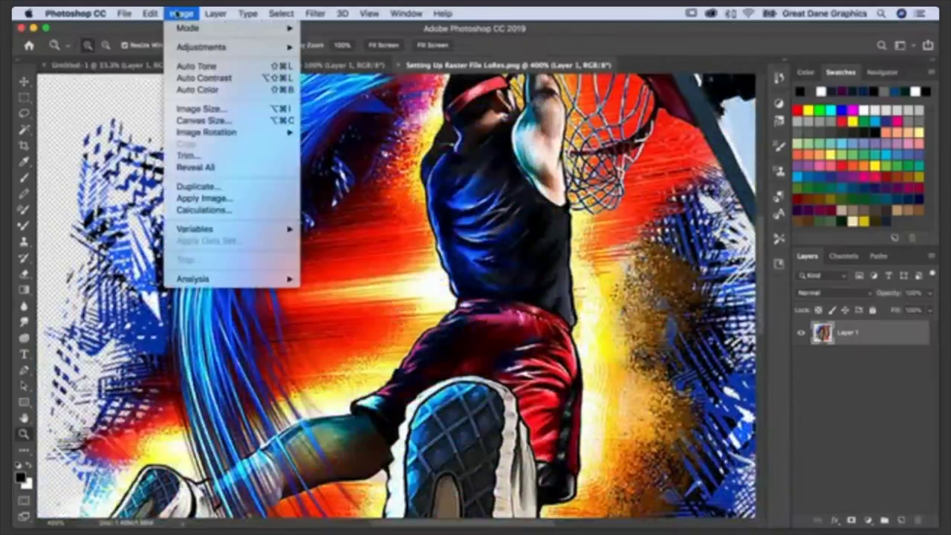
pyautogui.click(191, 110)
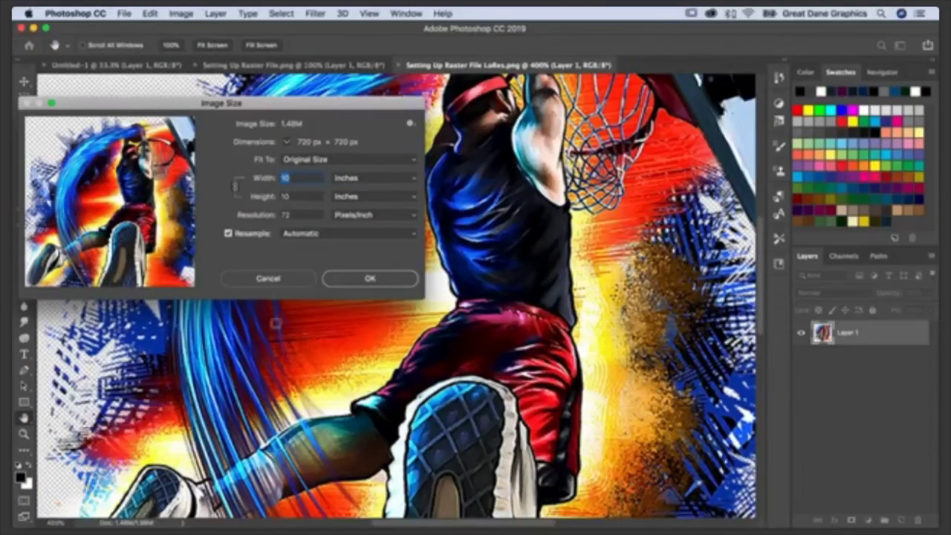
pyautogui.click(294, 283)
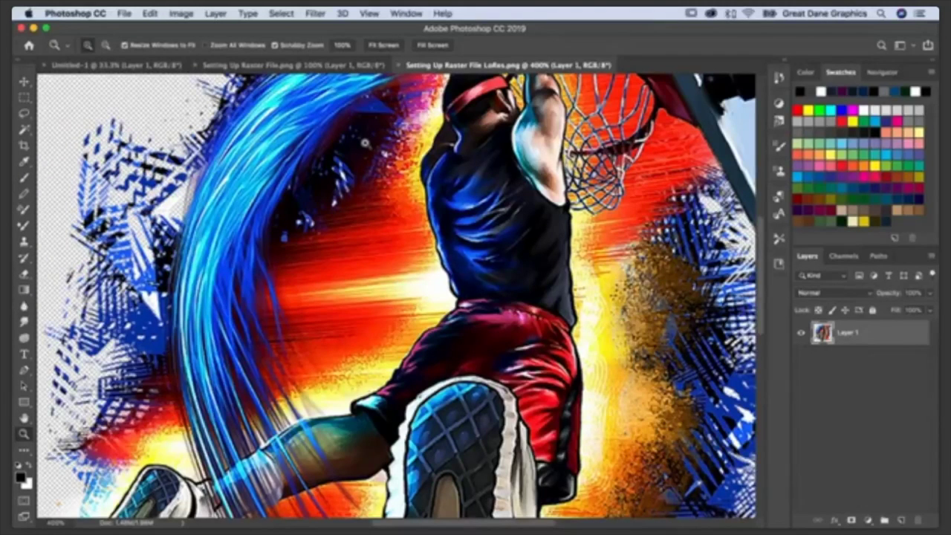
# - Close Setting Up Raster File LoRes.png, look over the left side of Setting Up Raster File.png, and close that file too
pyautogui.click(399, 65)
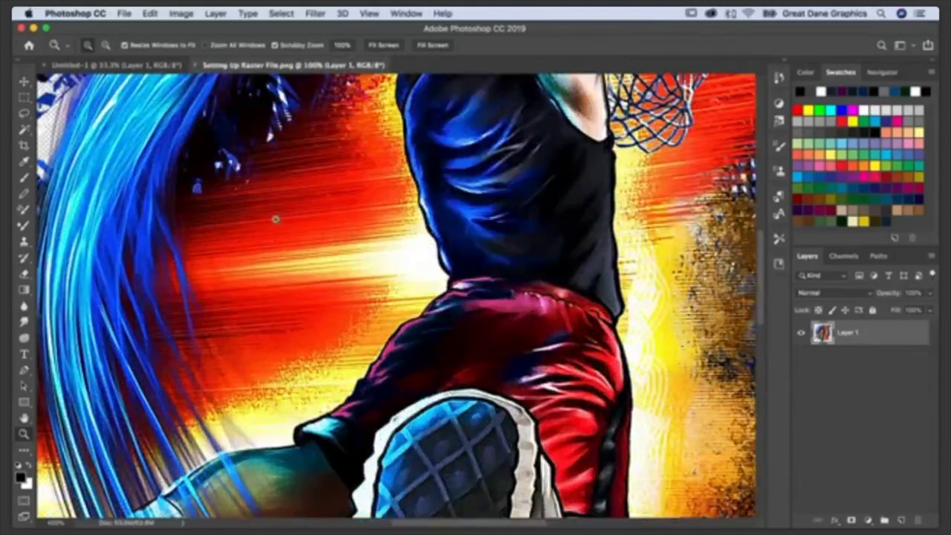
pyautogui.hscroll(-10, 275, 217)
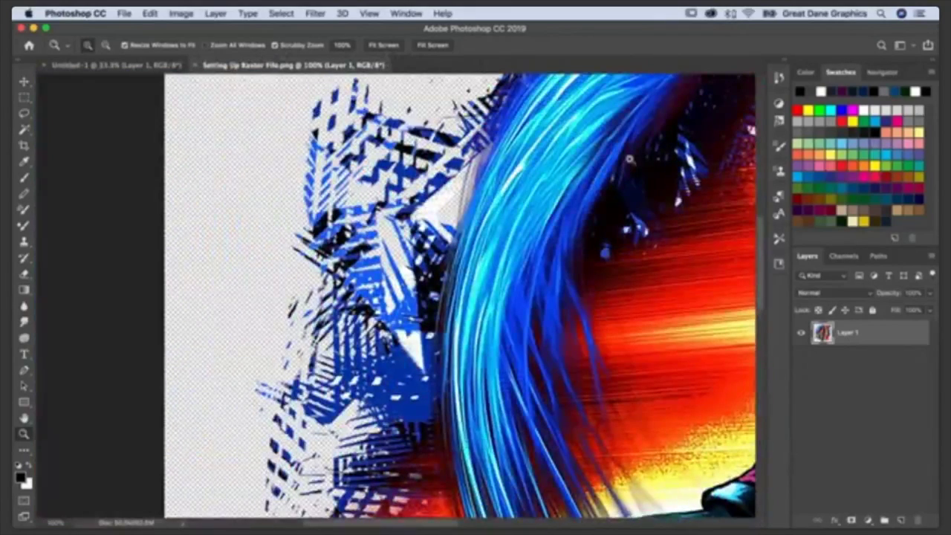
pyautogui.scroll(8, 276, 220)
pyautogui.hscroll(4, 275, 220)
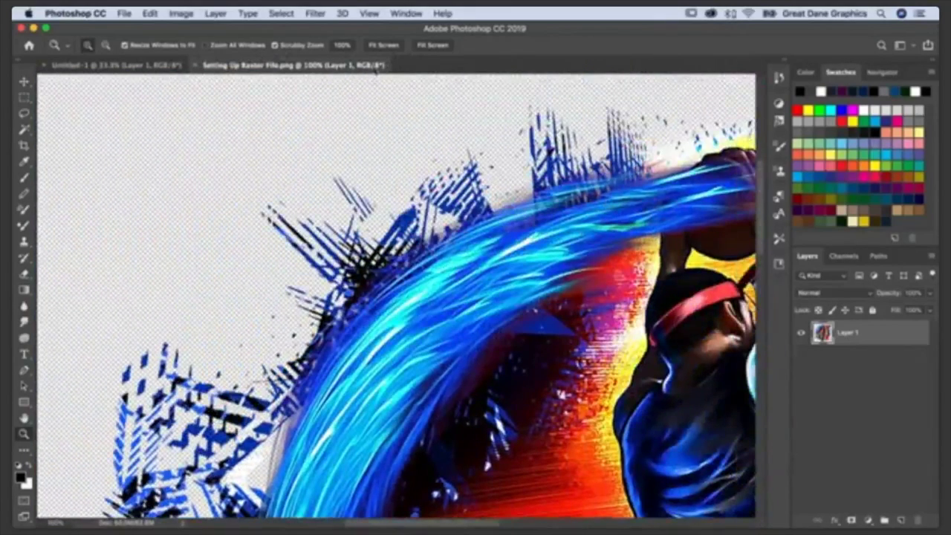
pyautogui.click(196, 65)
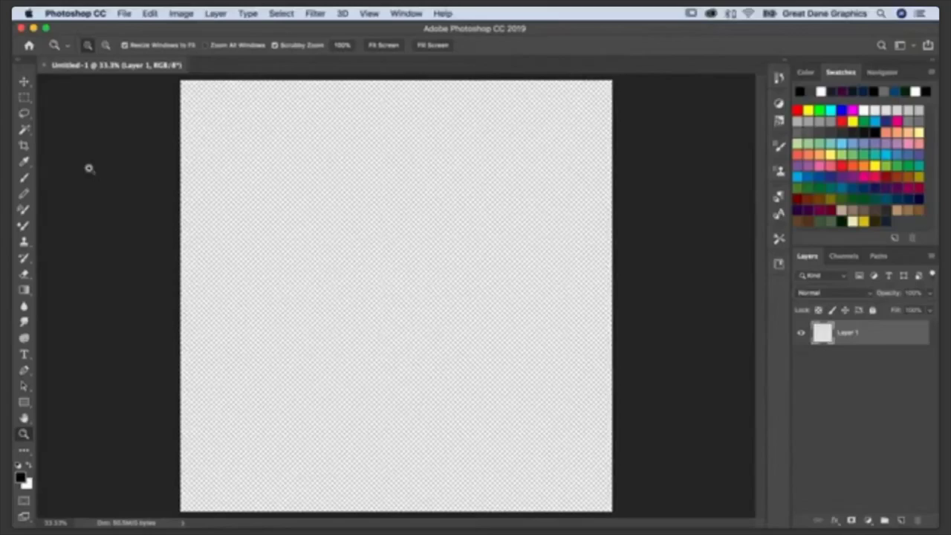
pyautogui.click(24, 355)
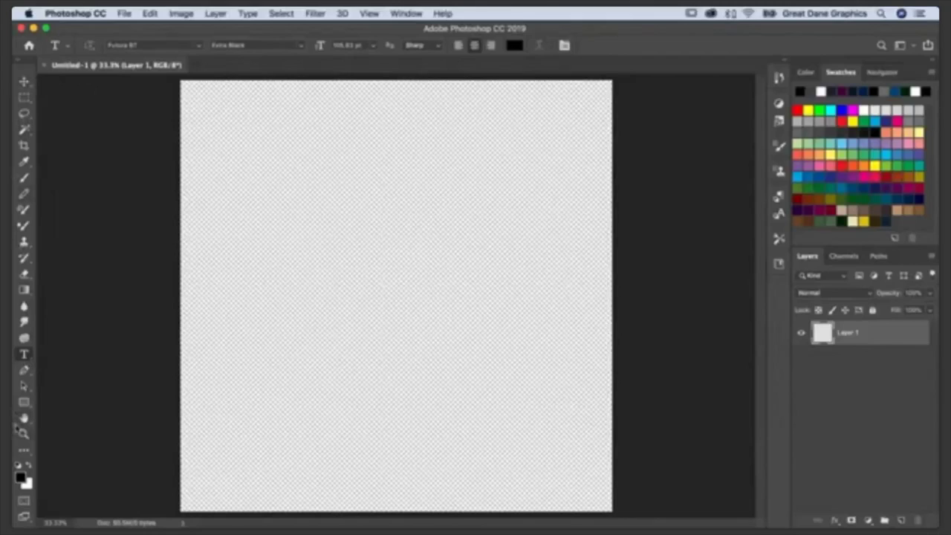
pyautogui.click(25, 178)
pyautogui.click(24, 160)
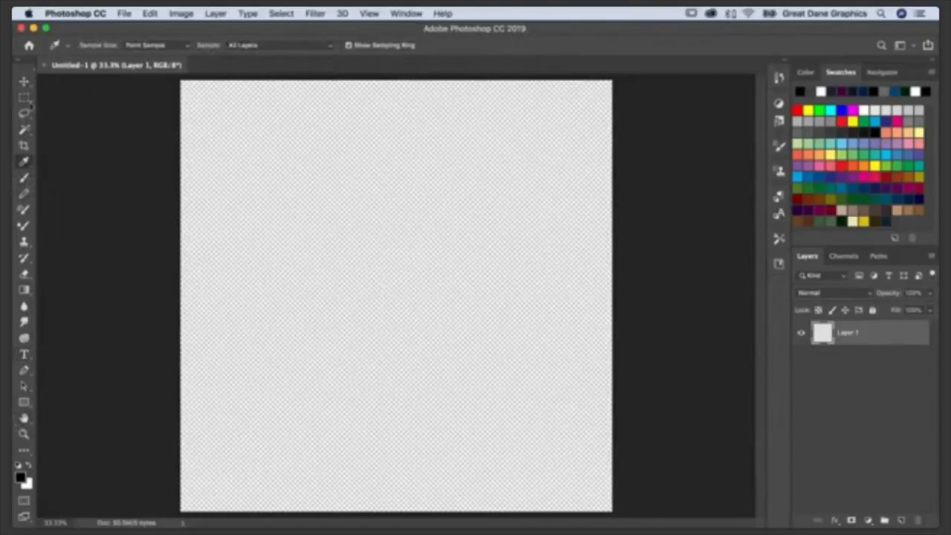
pyautogui.click(24, 112)
pyautogui.click(28, 259)
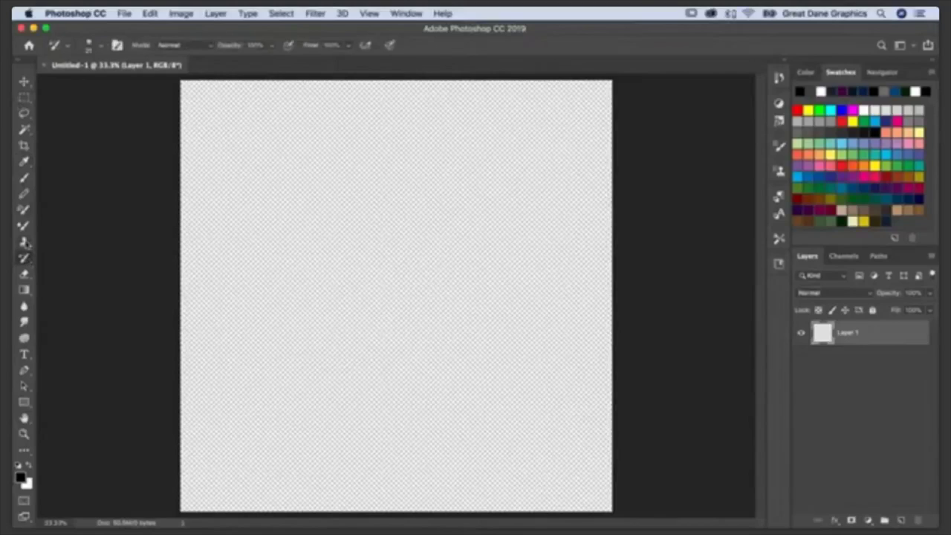
pyautogui.click(24, 243)
pyautogui.click(24, 307)
pyautogui.click(24, 371)
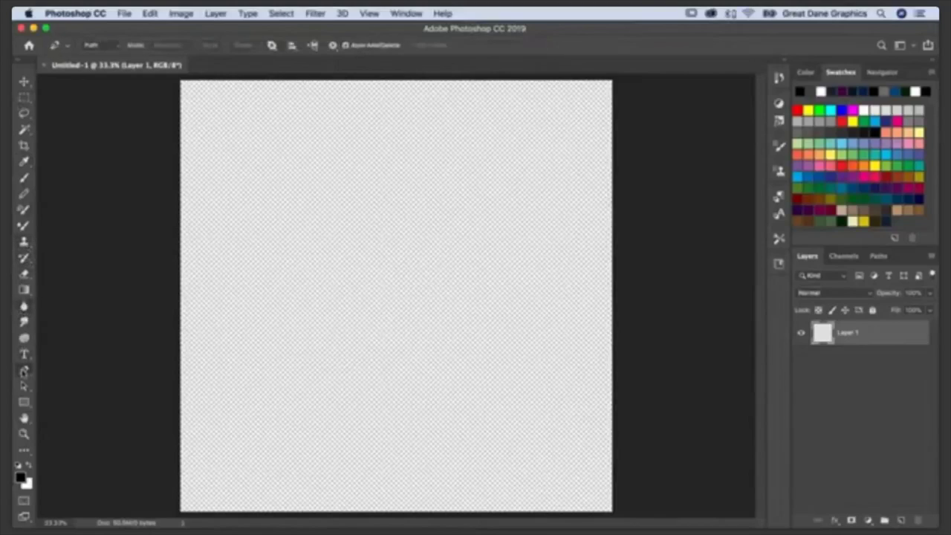
pyautogui.click(24, 417)
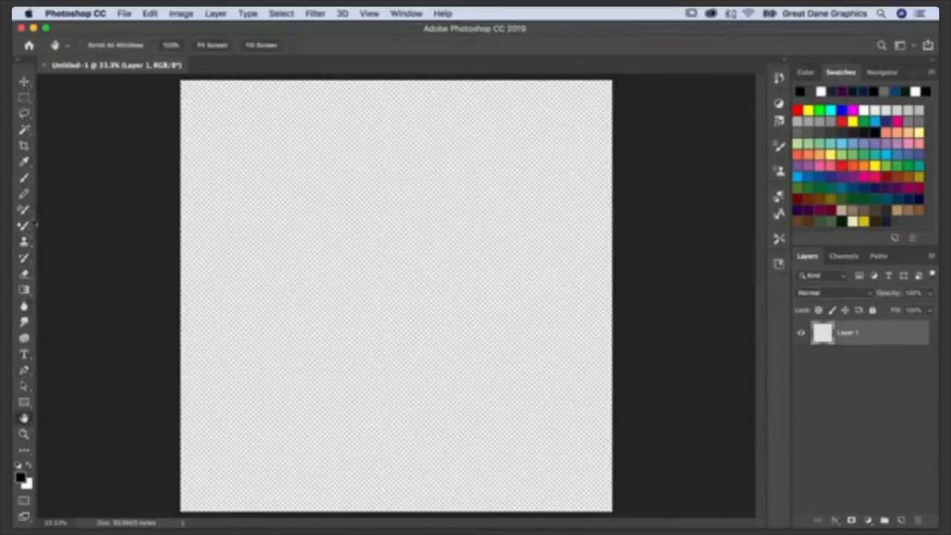
# - Add the text GREAT DANE across the upper part of the blank canvas and move it slightly down
pyautogui.click(23, 354)
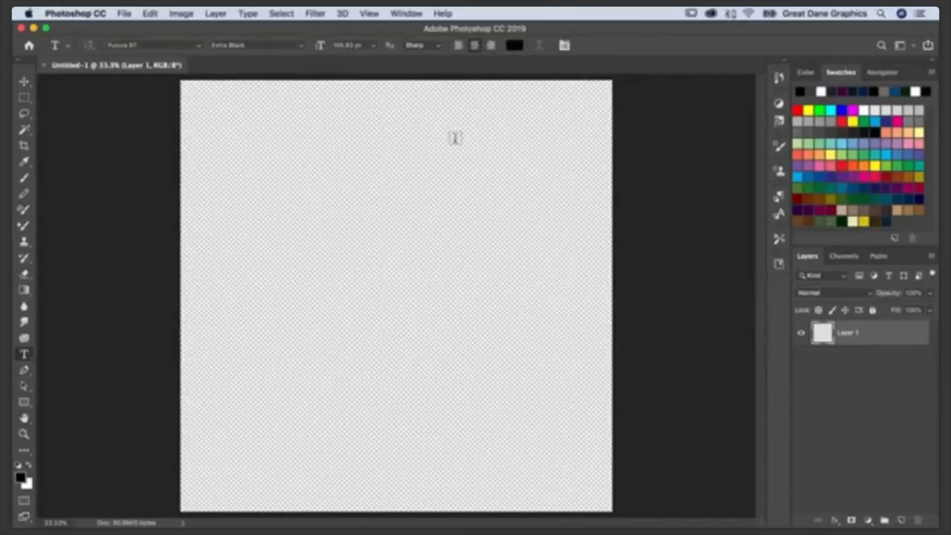
pyautogui.click(399, 200)
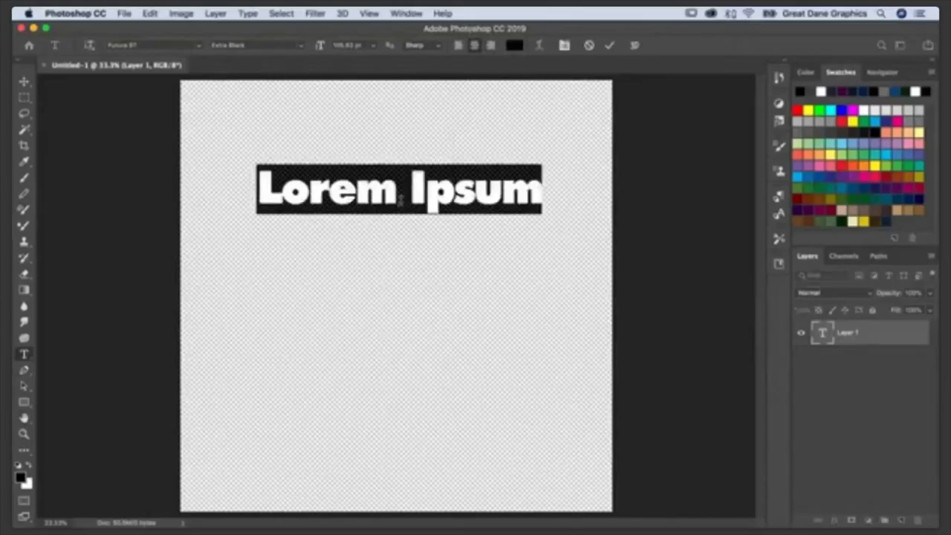
pyautogui.write('GREA')
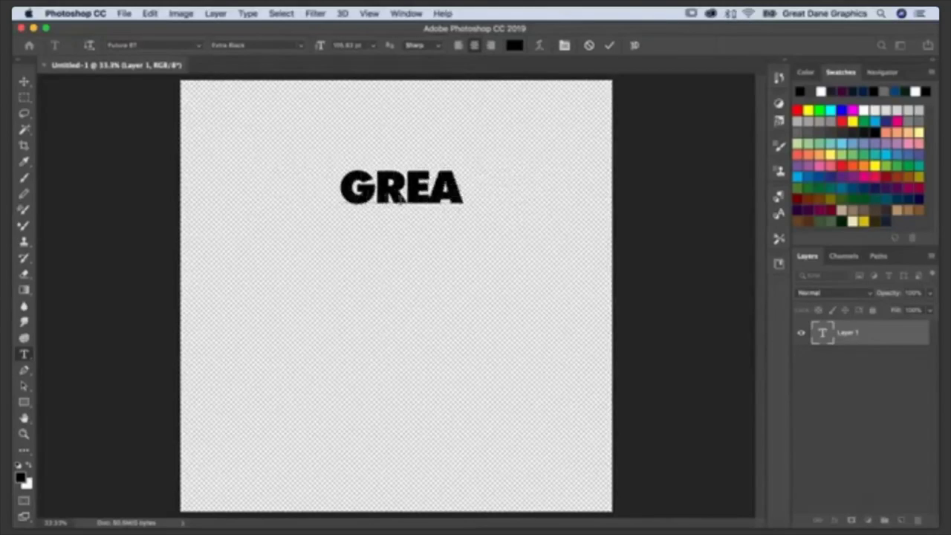
pyautogui.write('T DANE')
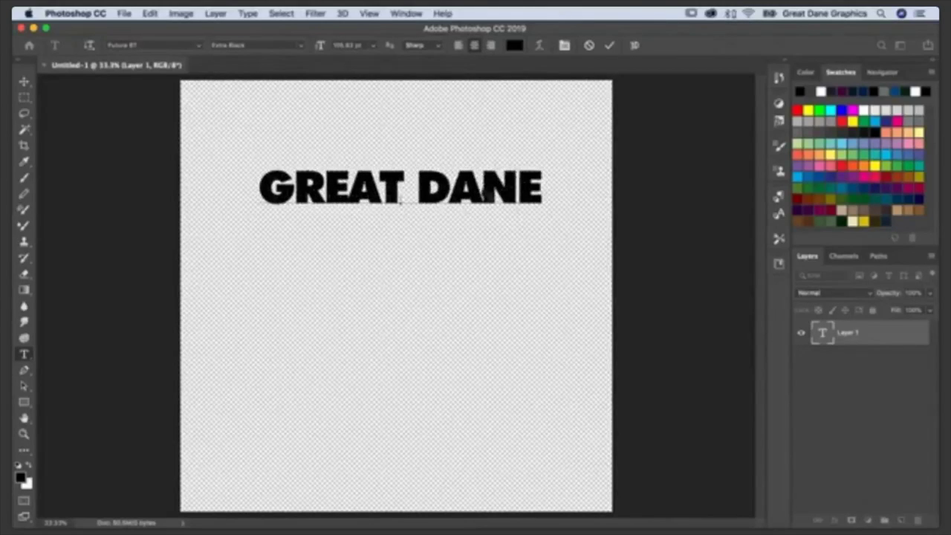
pyautogui.click(24, 81)
pyautogui.moveTo(458, 188); pyautogui.dragTo(454, 216)
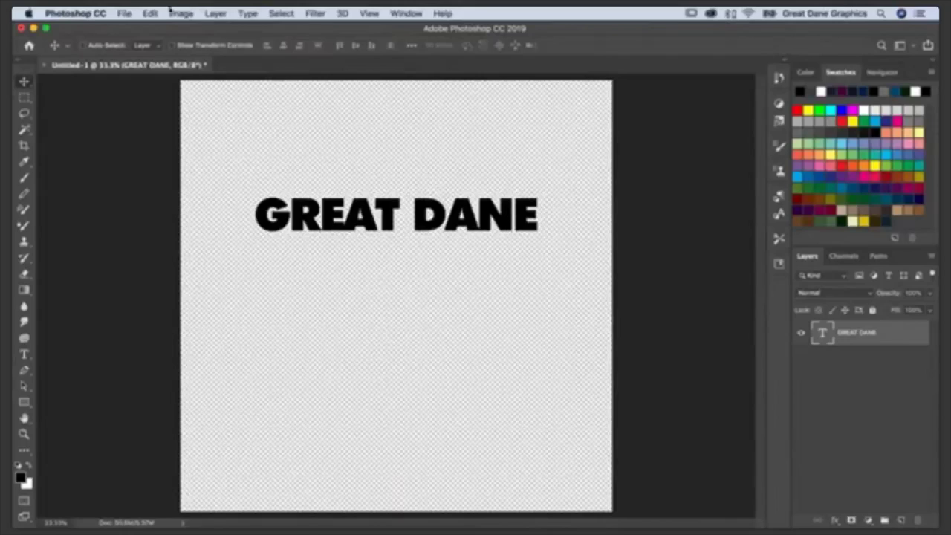
# - Stretch the GREAT DANE text to about 150% of its height with Free Transform and move it slightly down
pyautogui.click(153, 13)
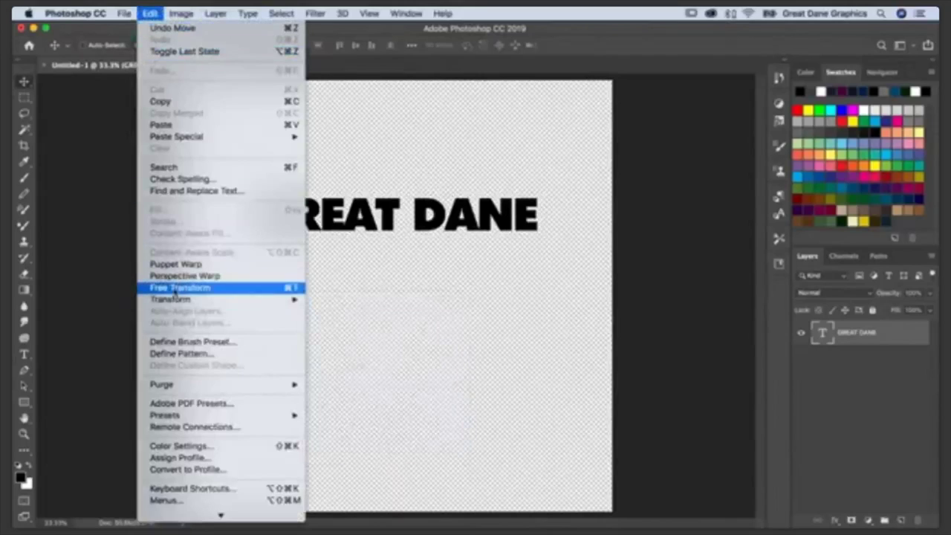
pyautogui.click(292, 290)
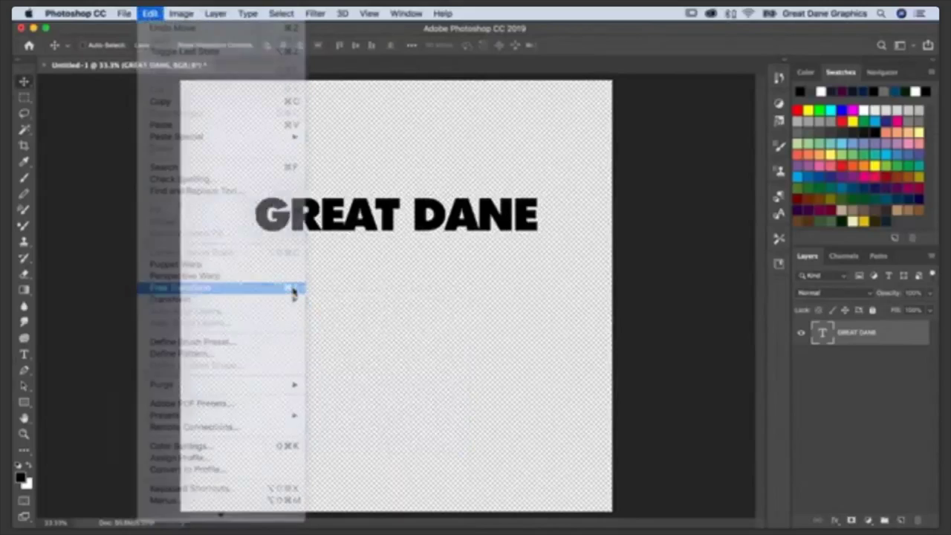
pyautogui.moveTo(534, 189); pyautogui.dragTo(538, 160)
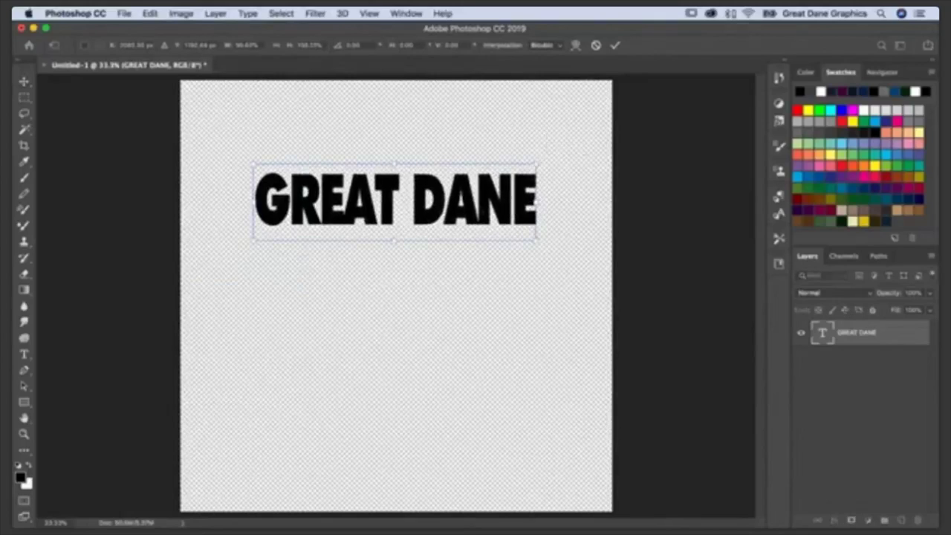
pyautogui.doubleClick(479, 213)
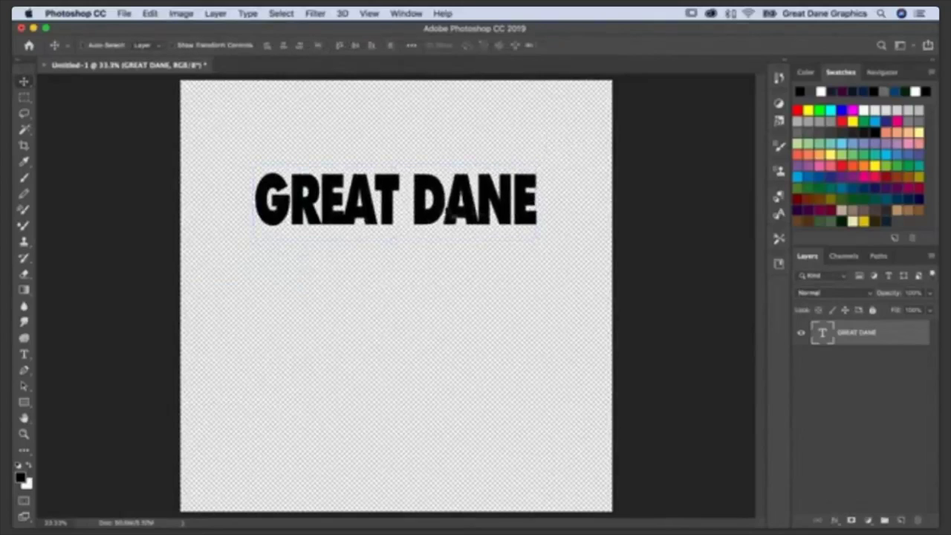
pyautogui.moveTo(456, 223); pyautogui.dragTo(454, 239)
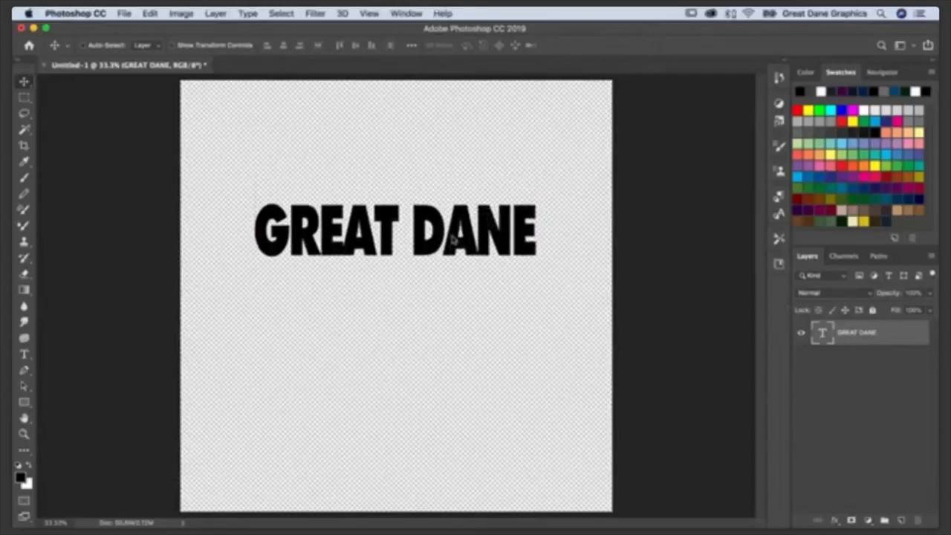
# - Select the GREAT DANE text for Warp Text, try the Arc style, and switch the warp to the Arch style
pyautogui.doubleClick(822, 336)
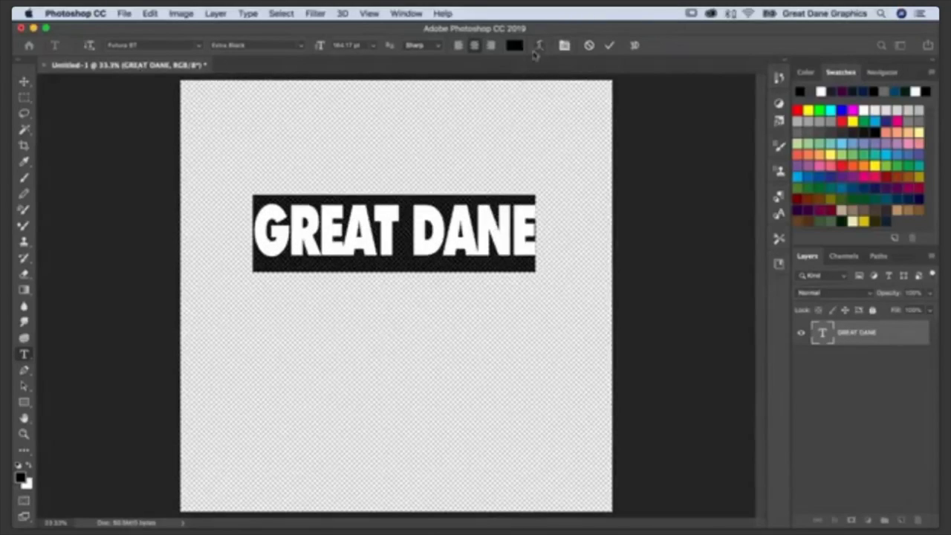
pyautogui.click(541, 46)
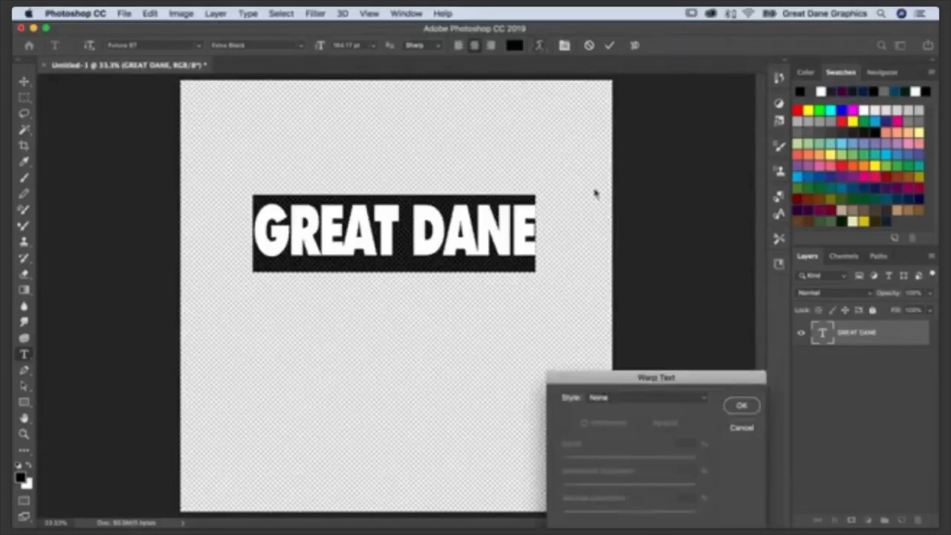
pyautogui.moveTo(691, 375); pyautogui.dragTo(433, 321)
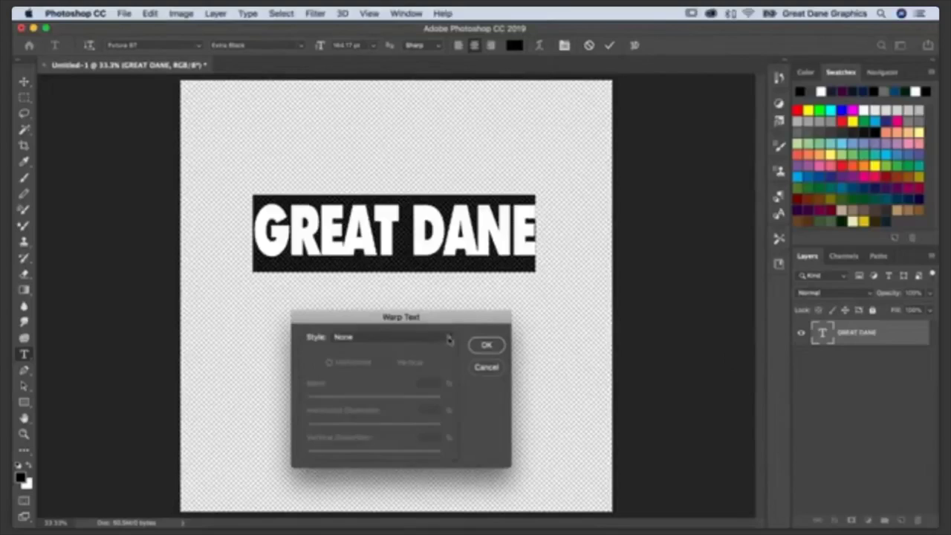
pyautogui.click(449, 338)
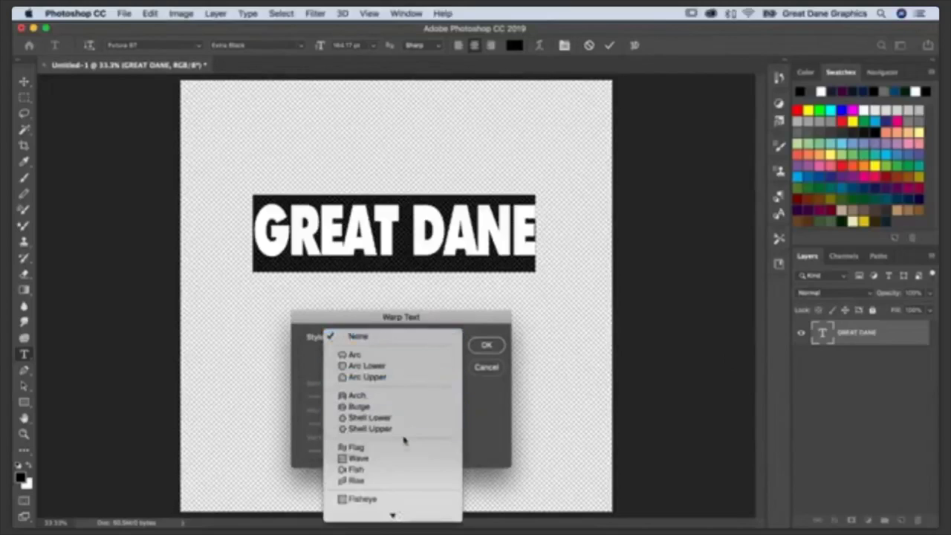
pyautogui.click(363, 356)
pyautogui.click(448, 338)
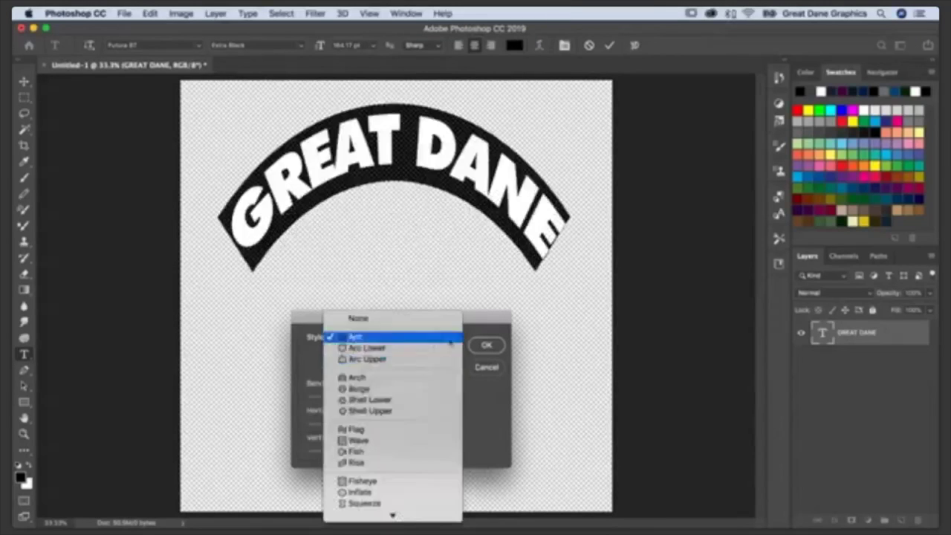
pyautogui.click(356, 376)
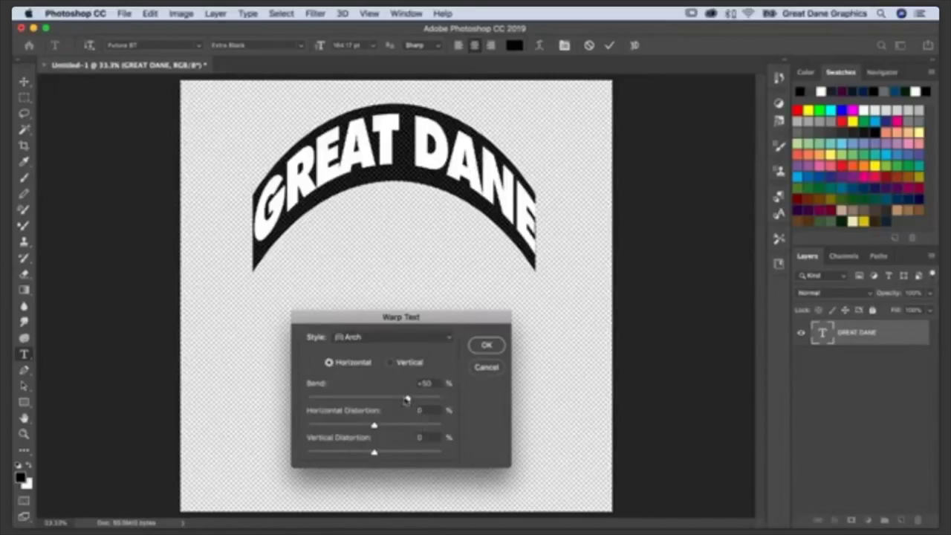
# - Try a downward arch on the text, set the horizontal bend to about +25% upward, and apply the warp
pyautogui.moveTo(406, 400); pyautogui.dragTo(355, 401)
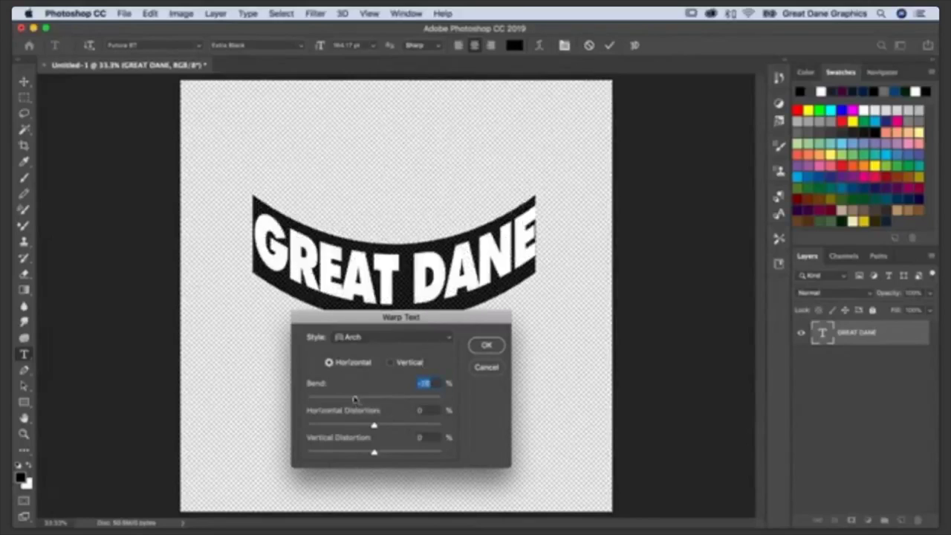
pyautogui.moveTo(356, 400); pyautogui.dragTo(390, 400)
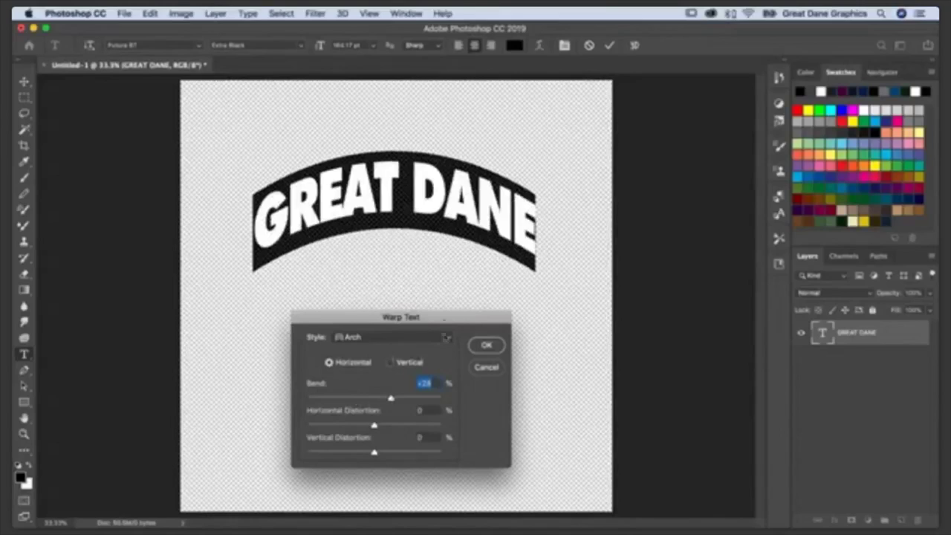
pyautogui.click(487, 347)
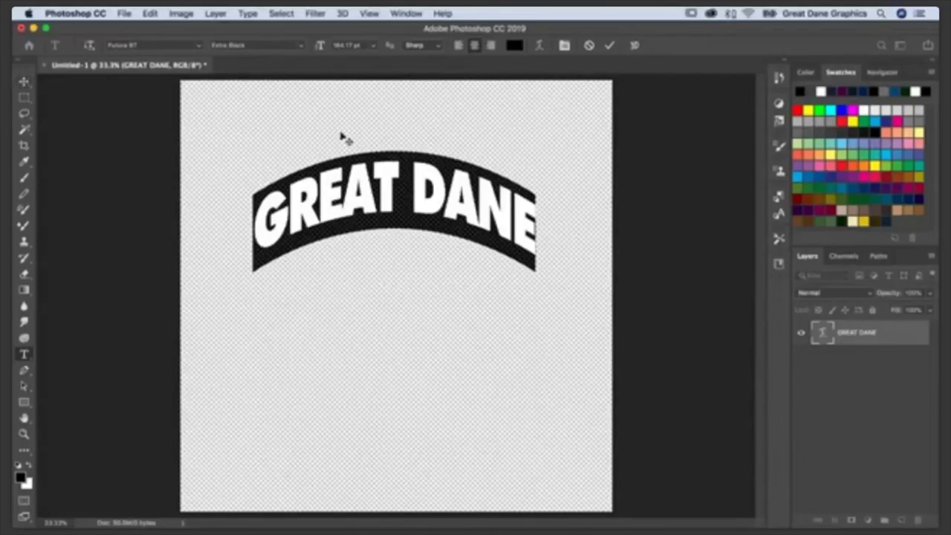
pyautogui.click(842, 393)
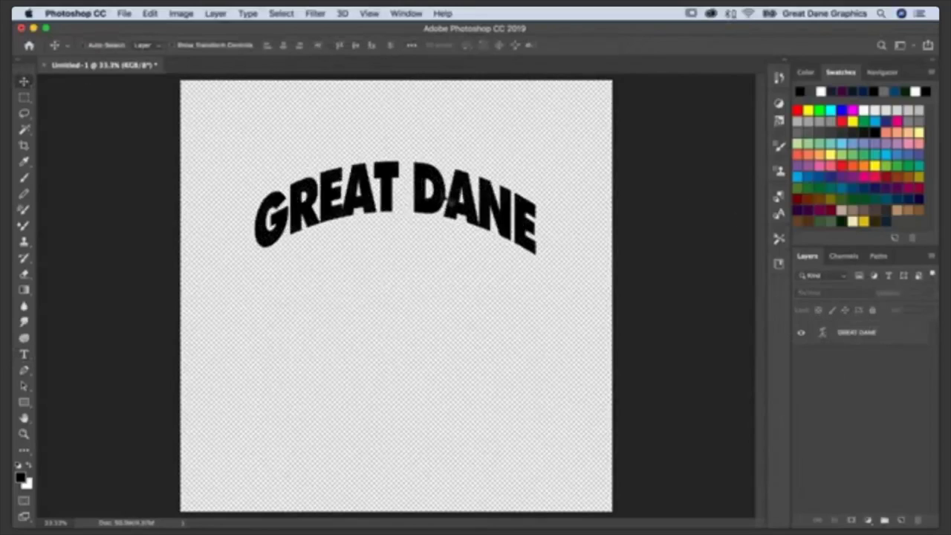
# - Recolor the arched GREAT DANE text to a deep blue-violet and commit the text edit
pyautogui.doubleClick(821, 333)
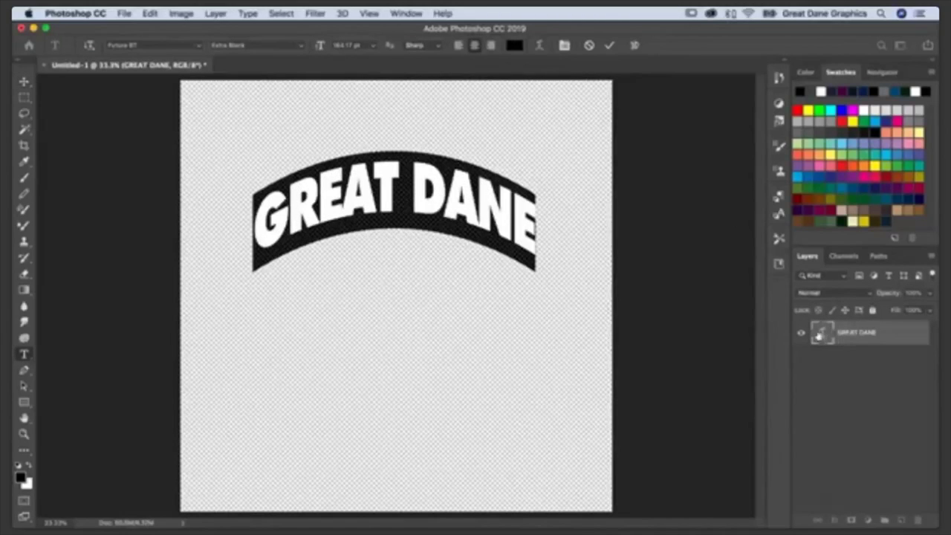
pyautogui.click(514, 45)
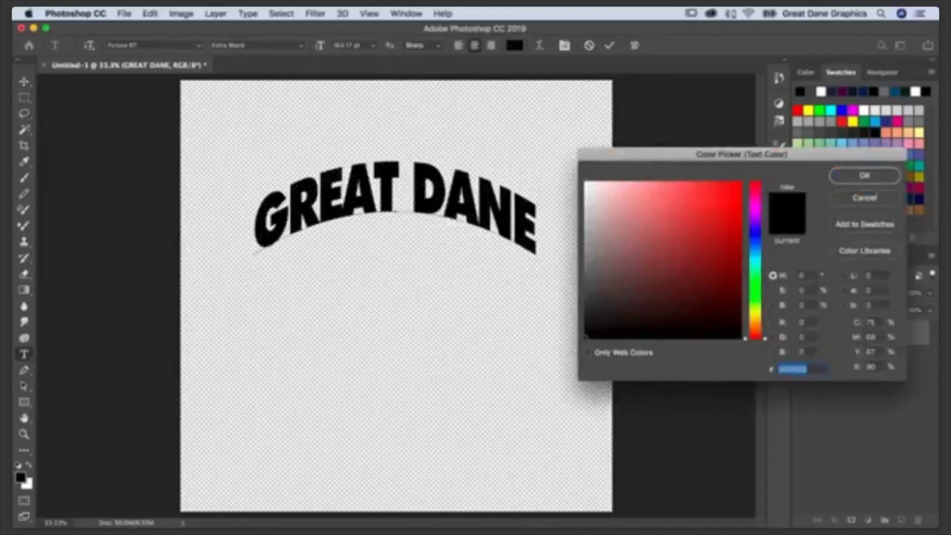
pyautogui.click(755, 225)
pyautogui.click(728, 228)
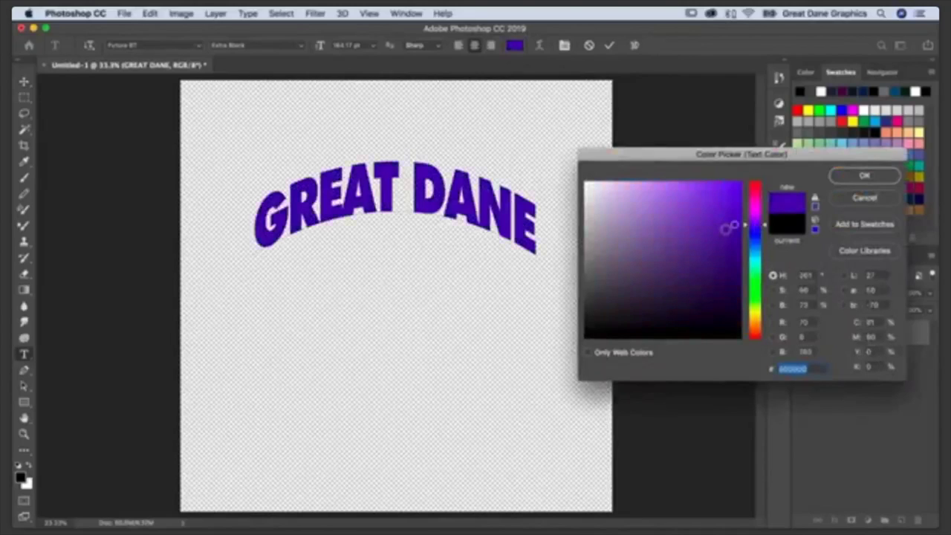
pyautogui.click(865, 175)
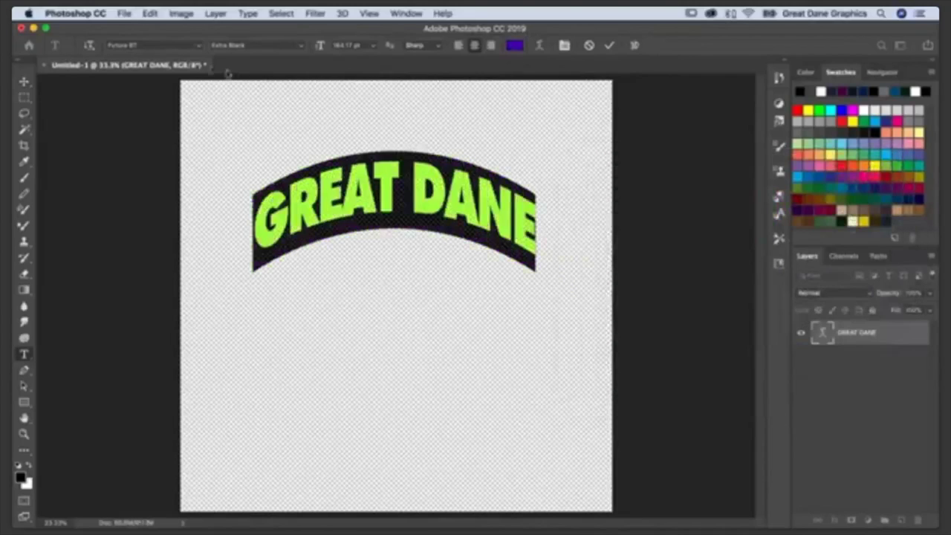
pyautogui.click(23, 81)
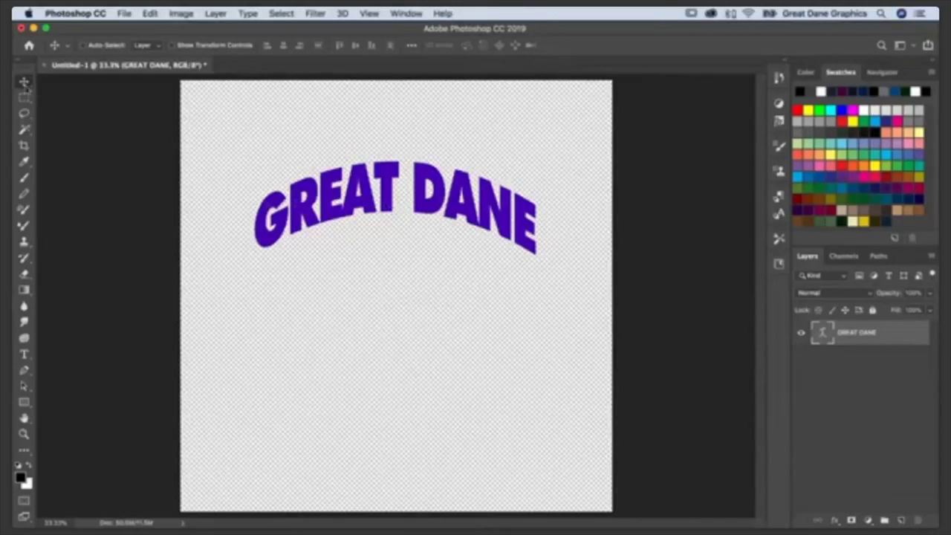
# - Open Mandeville Aces No Texture.jpg from the Mandeville Aces folder inside 3 - Layer Styles
pyautogui.click(123, 13)
pyautogui.click(134, 40)
pyautogui.click(594, 35)
pyautogui.click(595, 45)
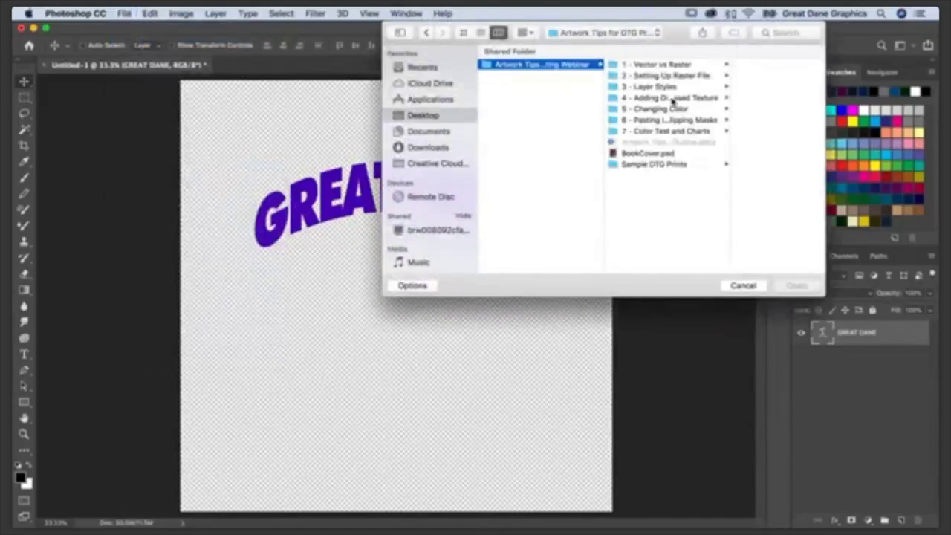
pyautogui.click(666, 88)
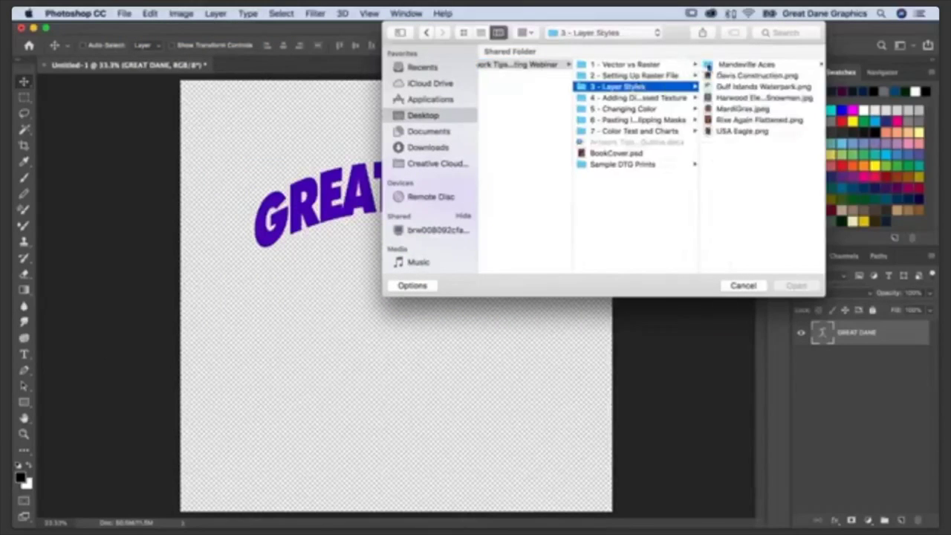
pyautogui.click(722, 66)
pyautogui.click(726, 66)
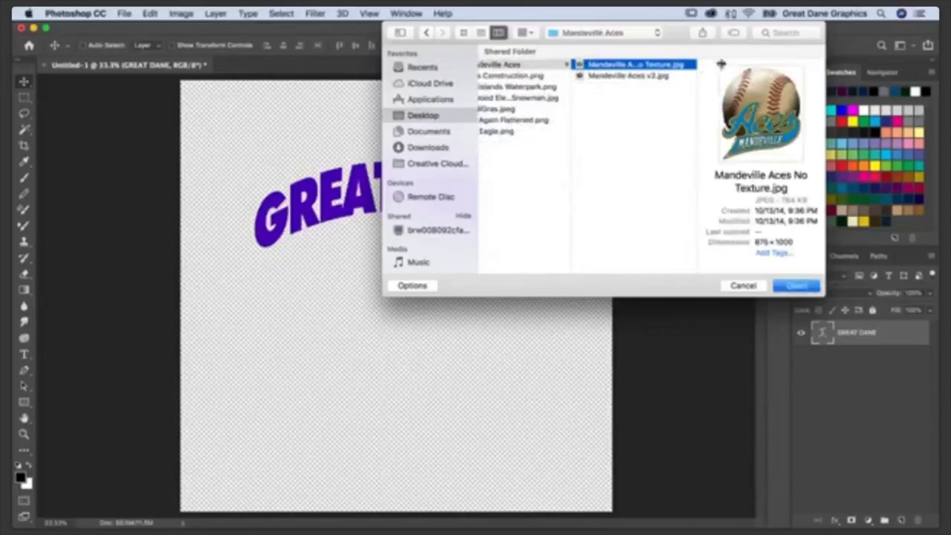
pyautogui.click(796, 286)
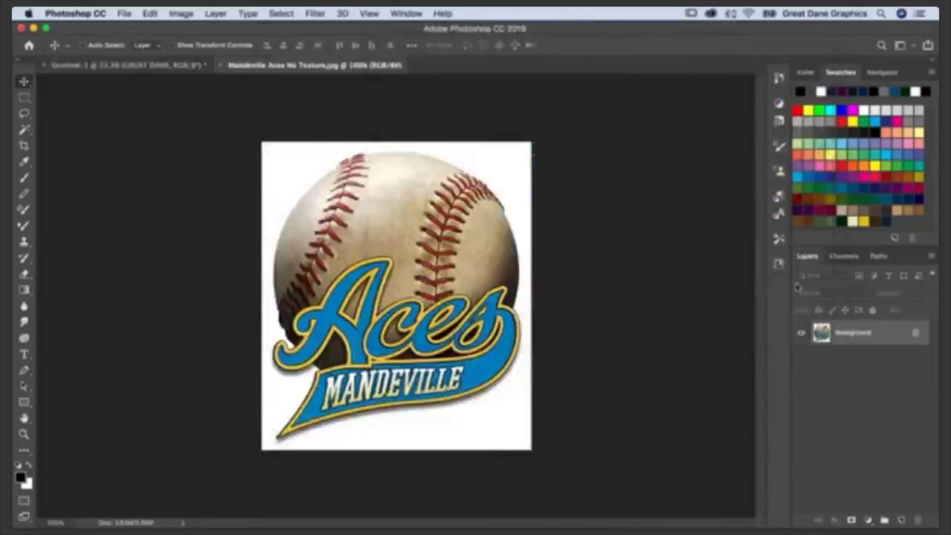
# - Open Mandeville Aces v2.jpg from the same Mandeville Aces folder
pyautogui.click(123, 13)
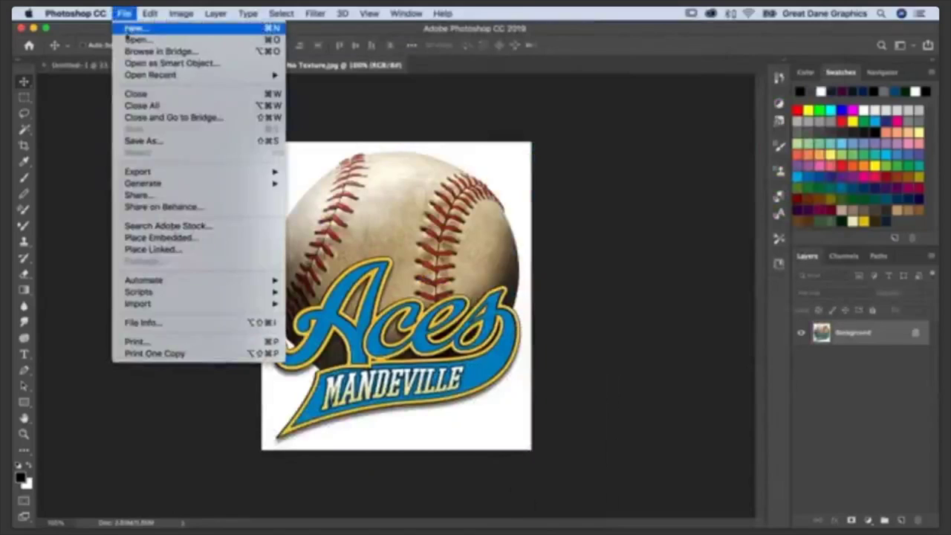
pyautogui.click(130, 39)
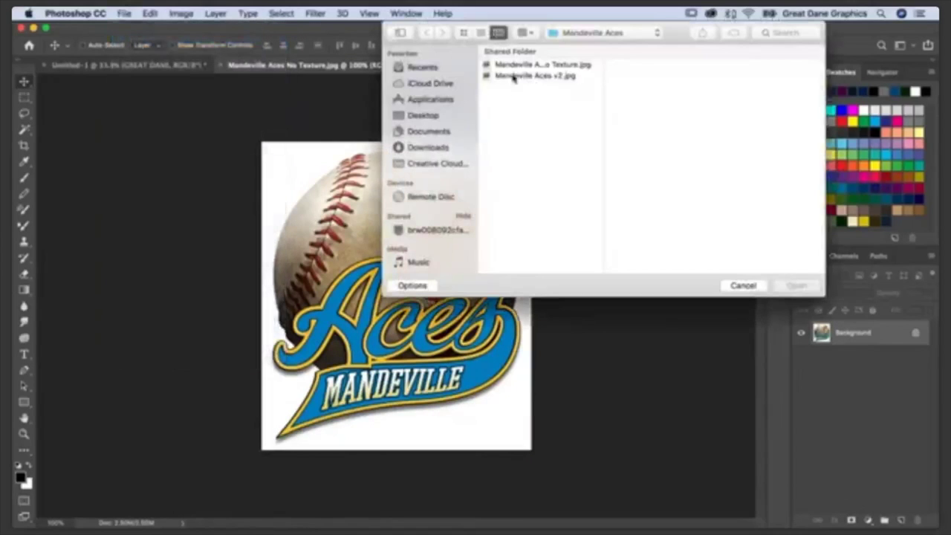
pyautogui.click(512, 77)
pyautogui.click(797, 286)
# - Compare the plain and textured Mandeville Aces lettering fitted to the screen, and close both images
pyautogui.click(387, 65)
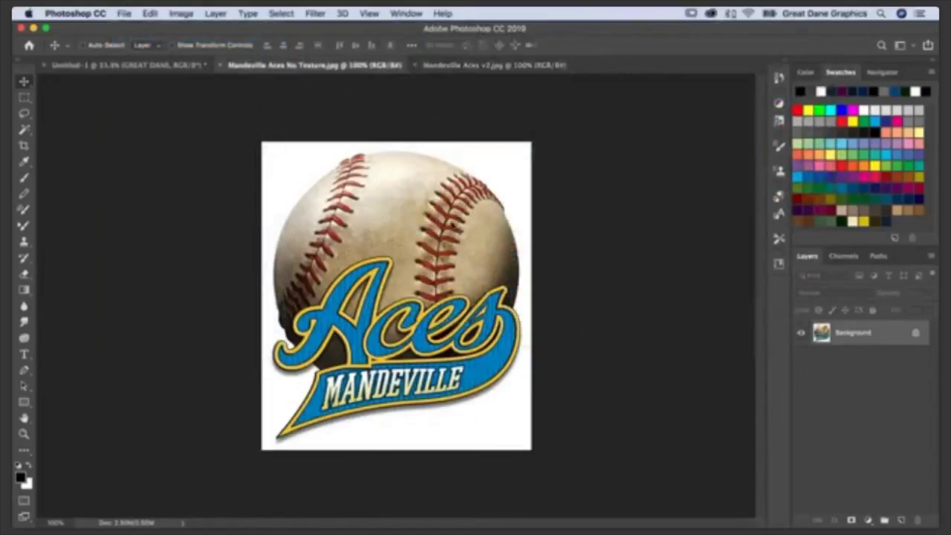
pyautogui.press('super+0')
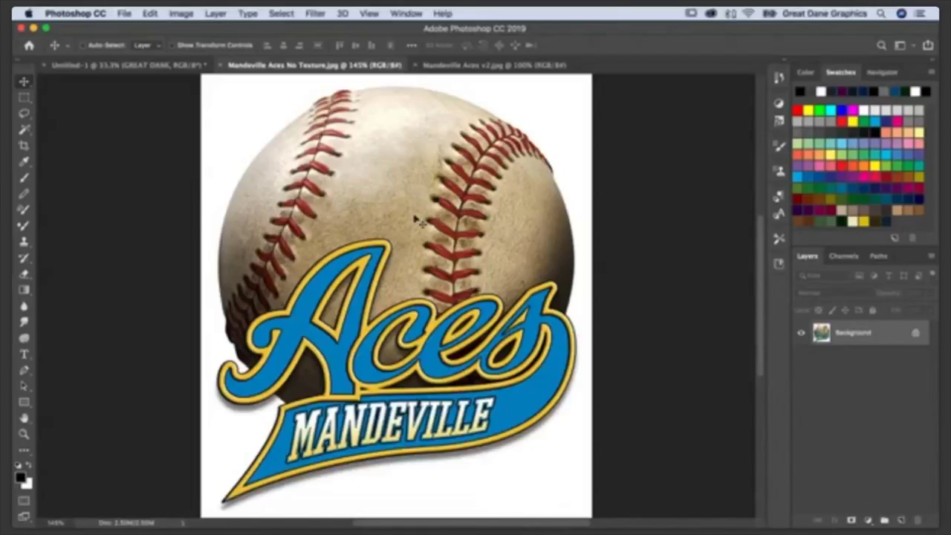
pyautogui.click(437, 66)
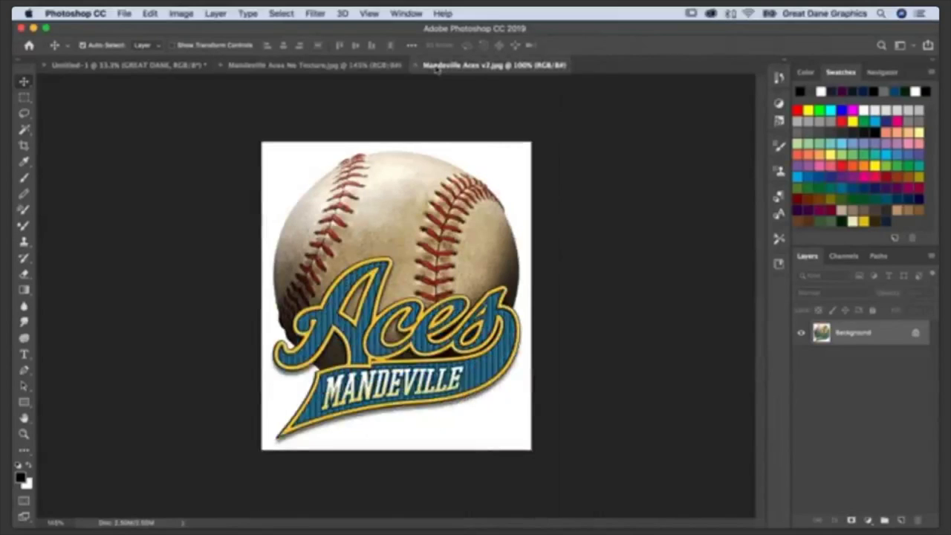
pyautogui.press('super+0')
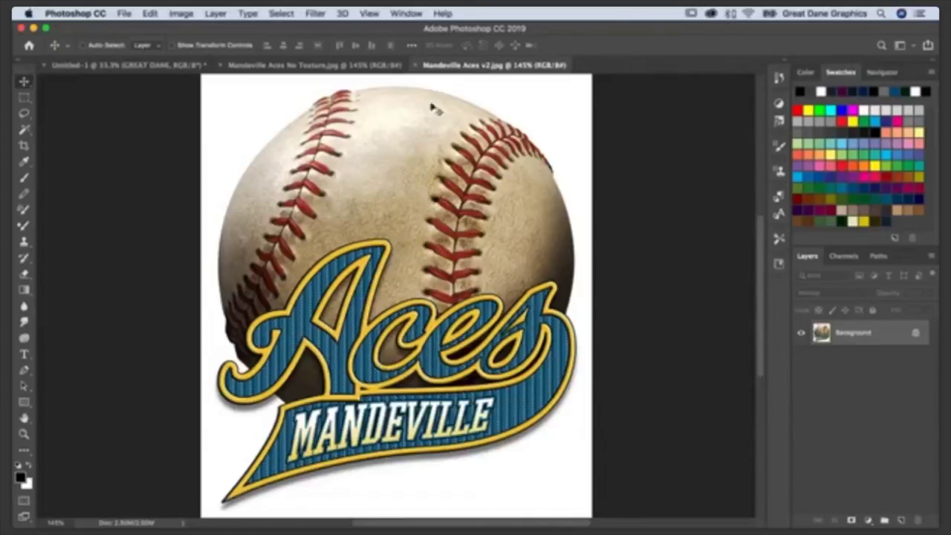
pyautogui.click(370, 67)
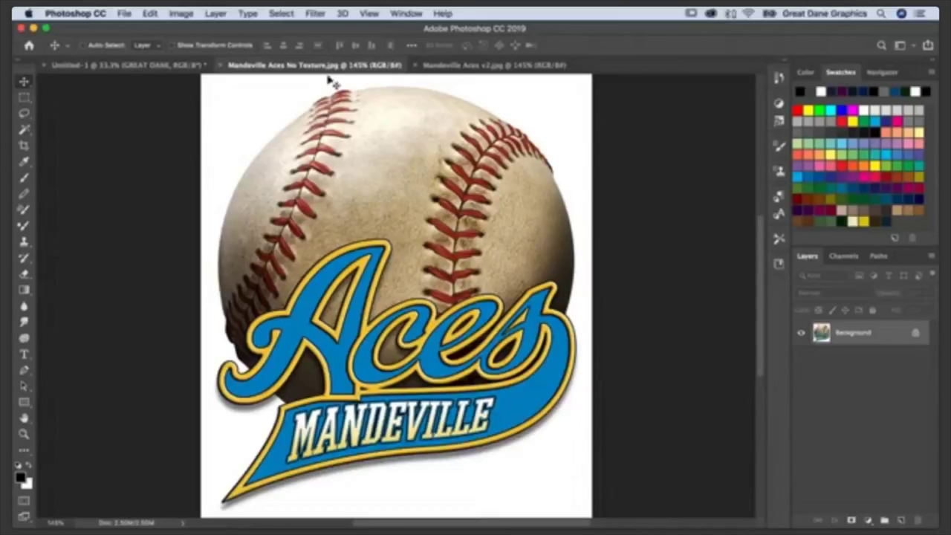
pyautogui.click(220, 65)
pyautogui.click(222, 66)
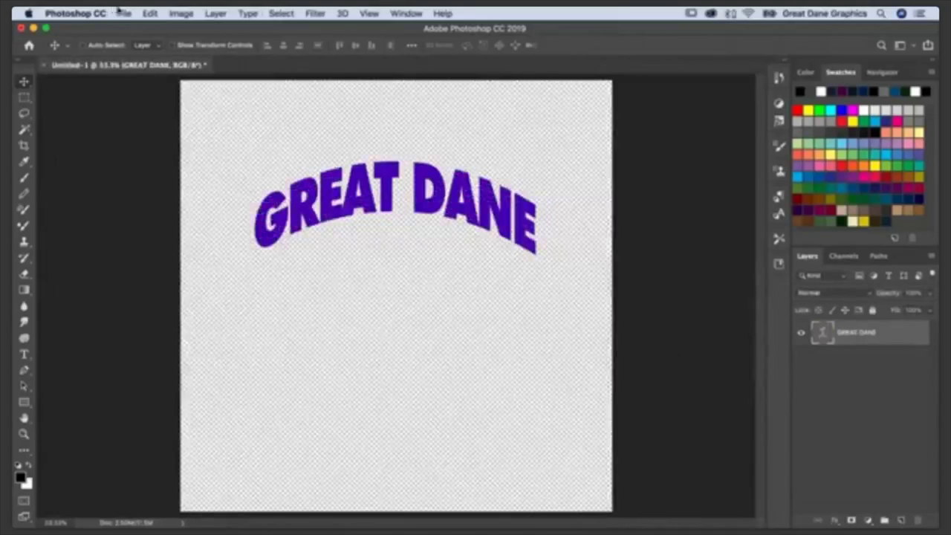
# - Browse to the 3 - Layer Styles folder for opening files and preview Davis Construction.png
pyautogui.click(122, 12)
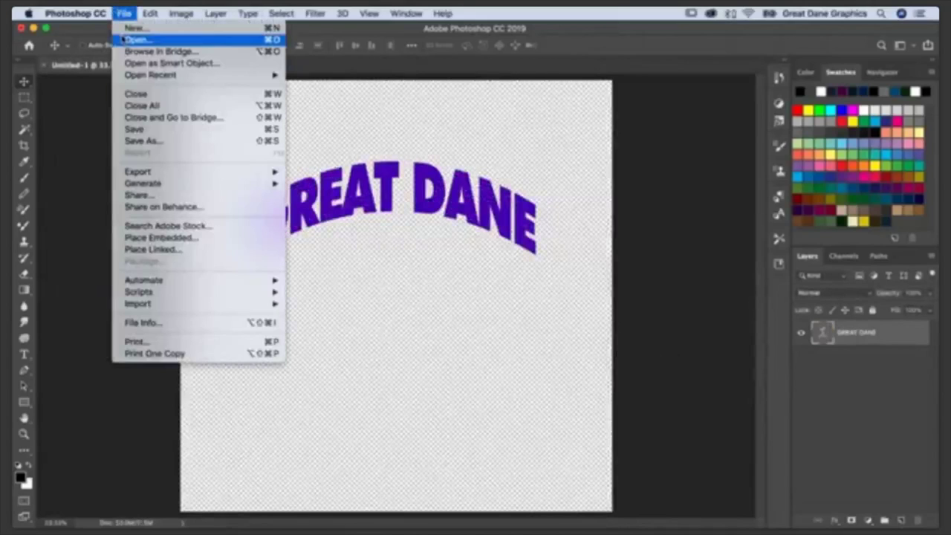
pyautogui.click(134, 39)
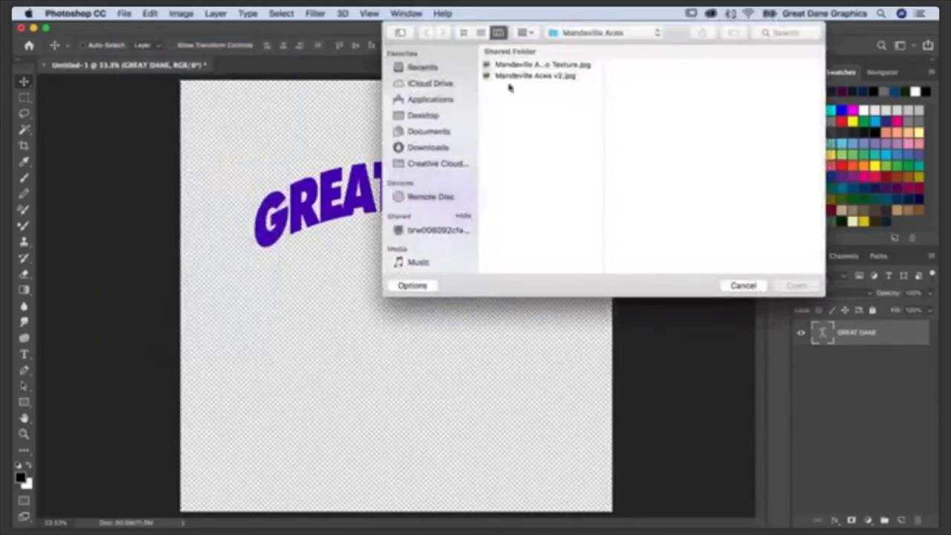
pyautogui.click(571, 36)
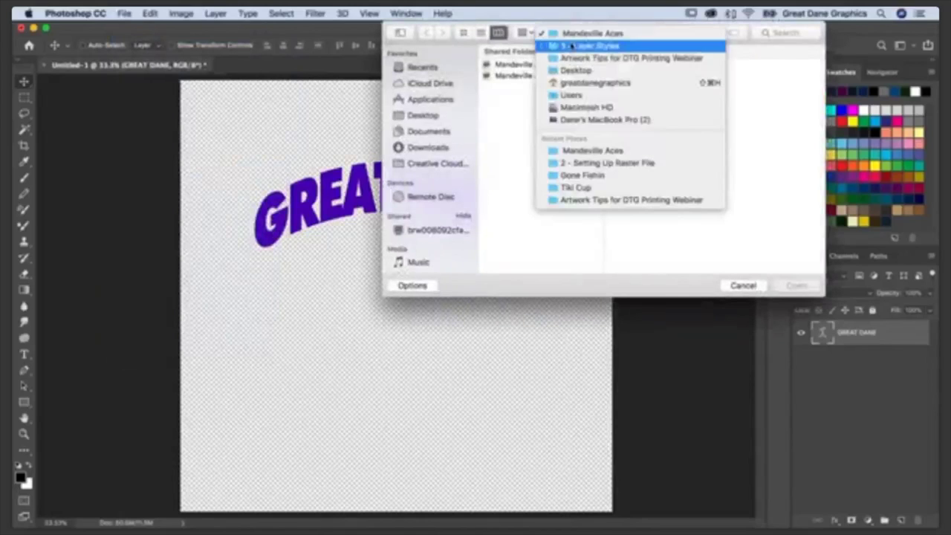
pyautogui.click(572, 47)
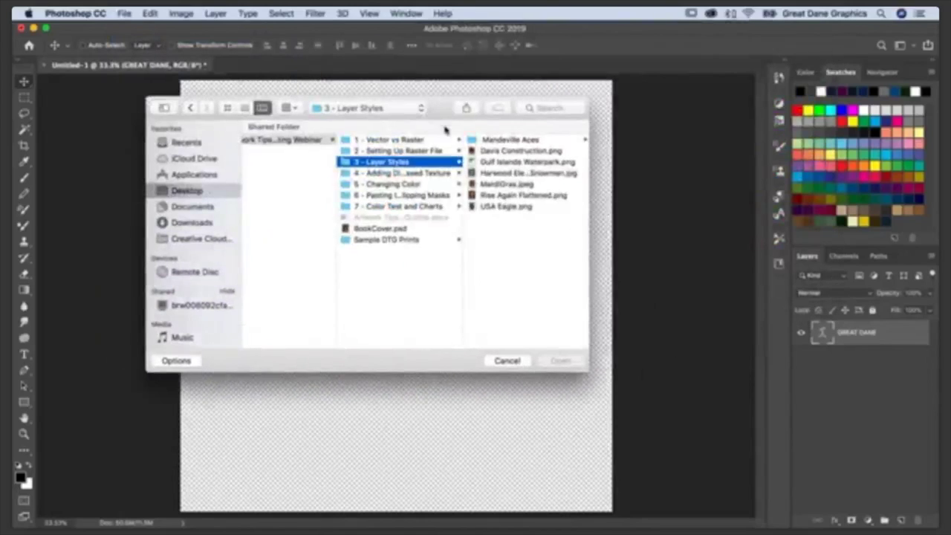
pyautogui.click(476, 151)
pyautogui.press('space')
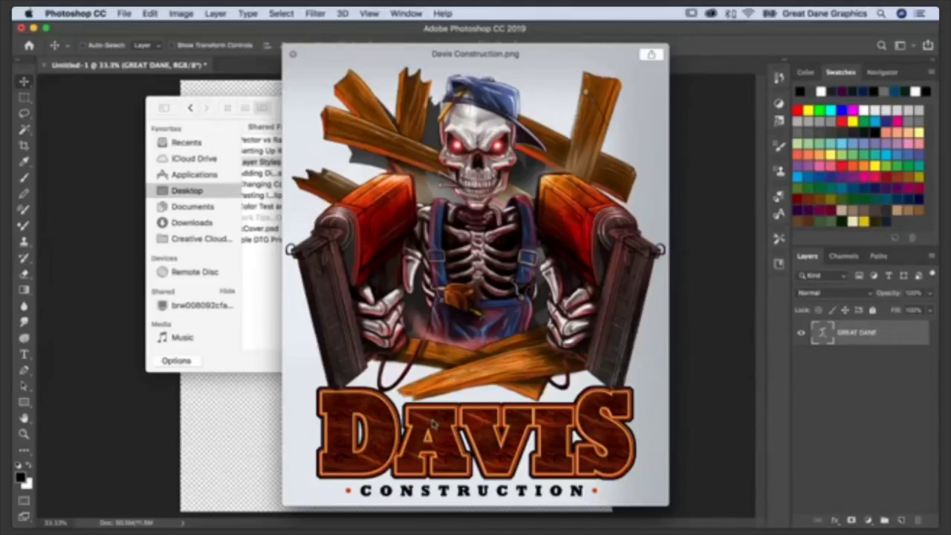
# - Preview the remaining layer-style samples from Gulf Islands Waterpark.png through USA Eagle.png, and leave the file browser without opening any
pyautogui.press('Down')
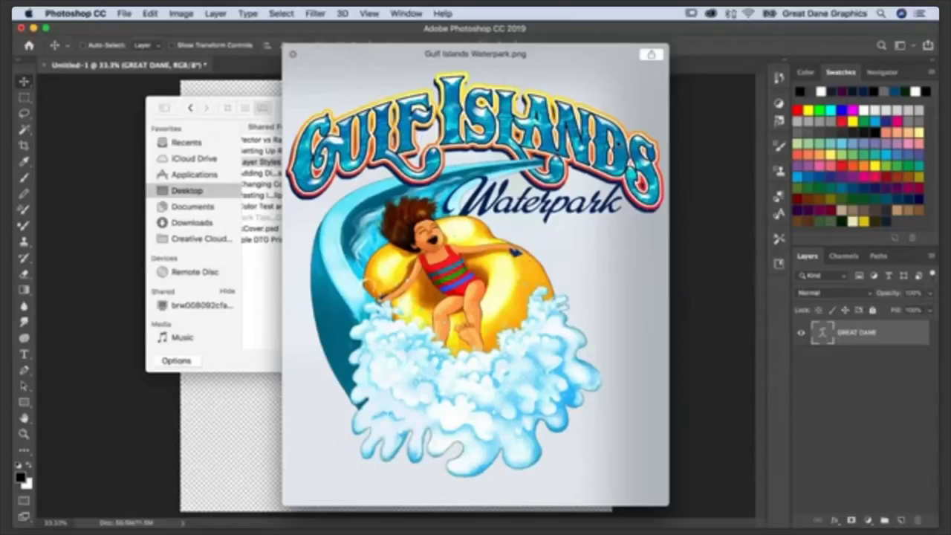
pyautogui.press('Down')
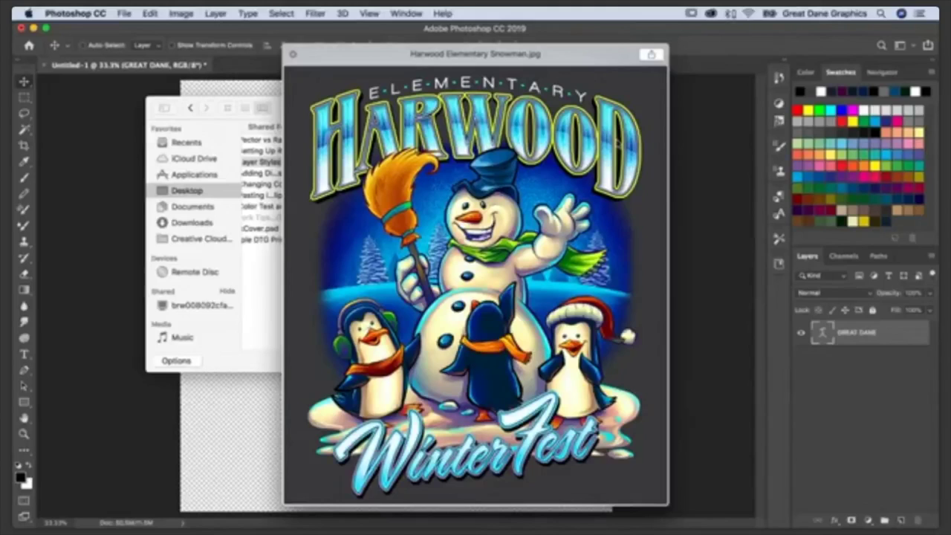
pyautogui.press('Down')
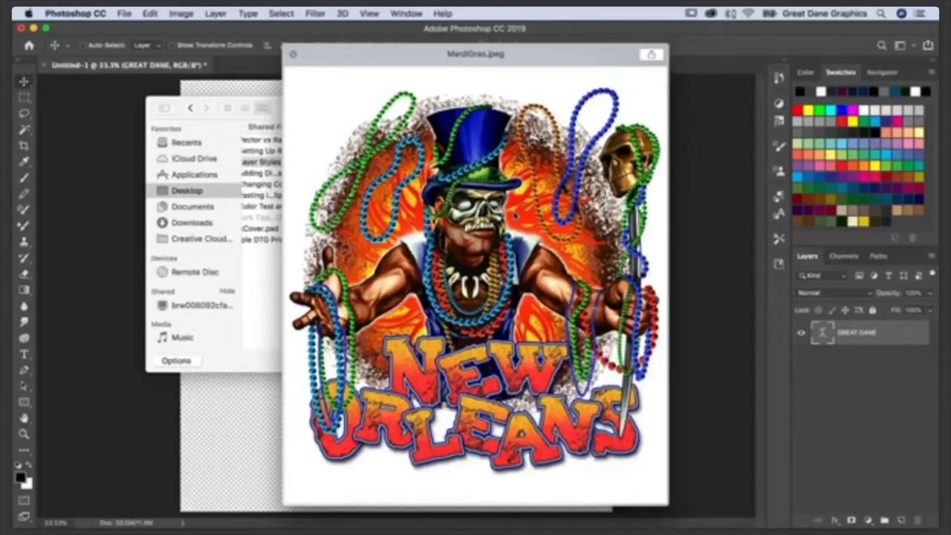
pyautogui.press('Down')
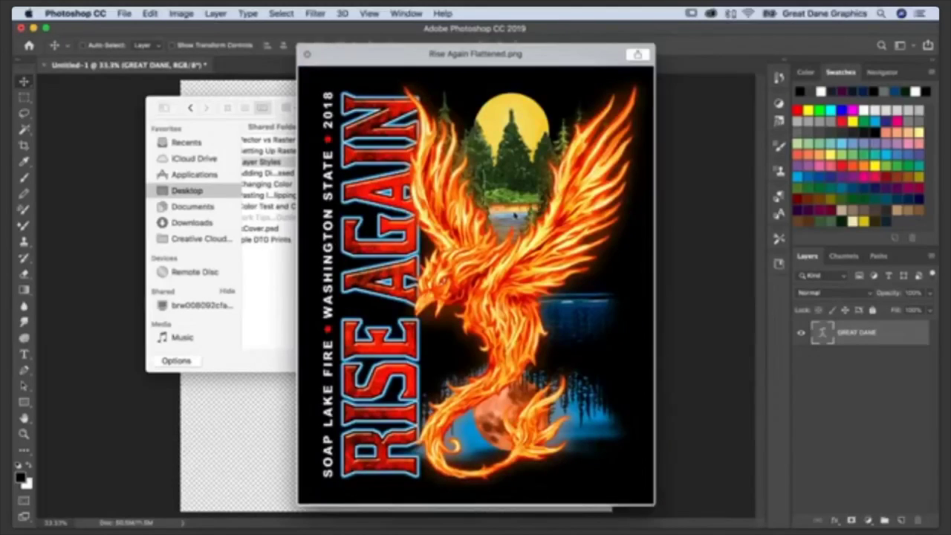
pyautogui.press('Down')
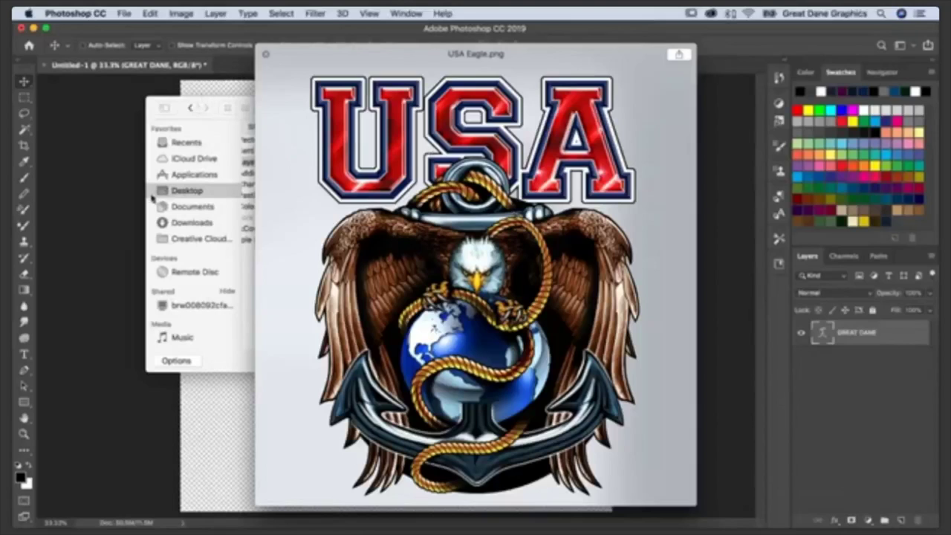
pyautogui.click(265, 55)
pyautogui.click(507, 361)
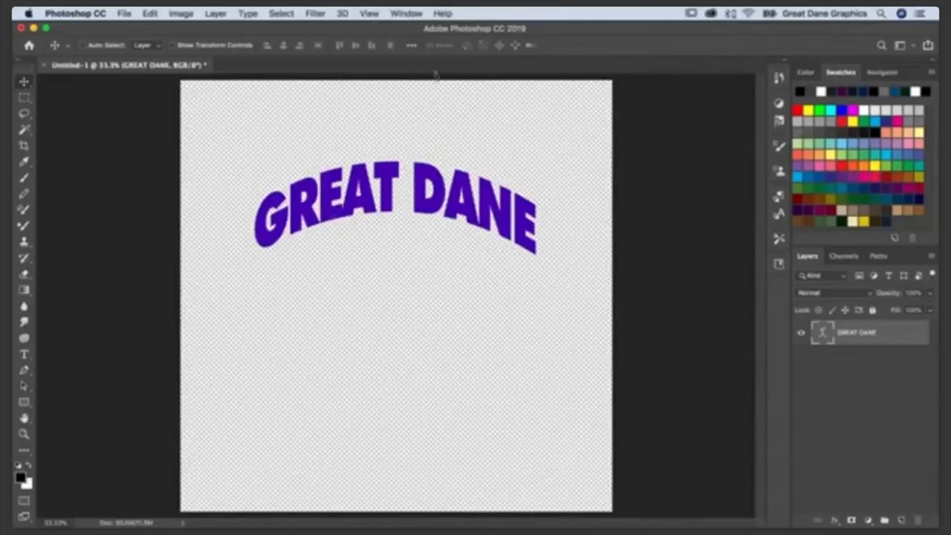
# - Show the layer style presets and try the cyan, outlined aqua, pale blue and rainbow gradient styles on the GREAT DANE text
pyautogui.click(403, 12)
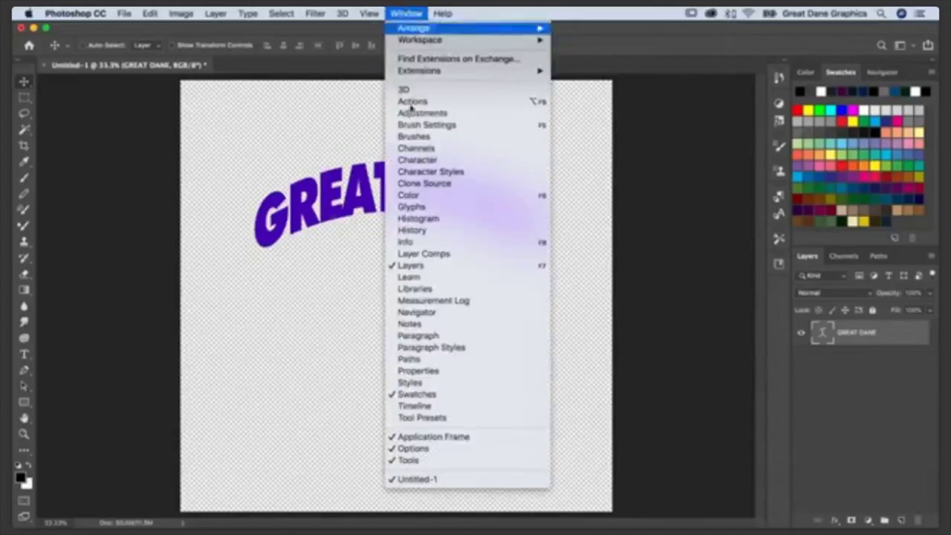
pyautogui.click(411, 382)
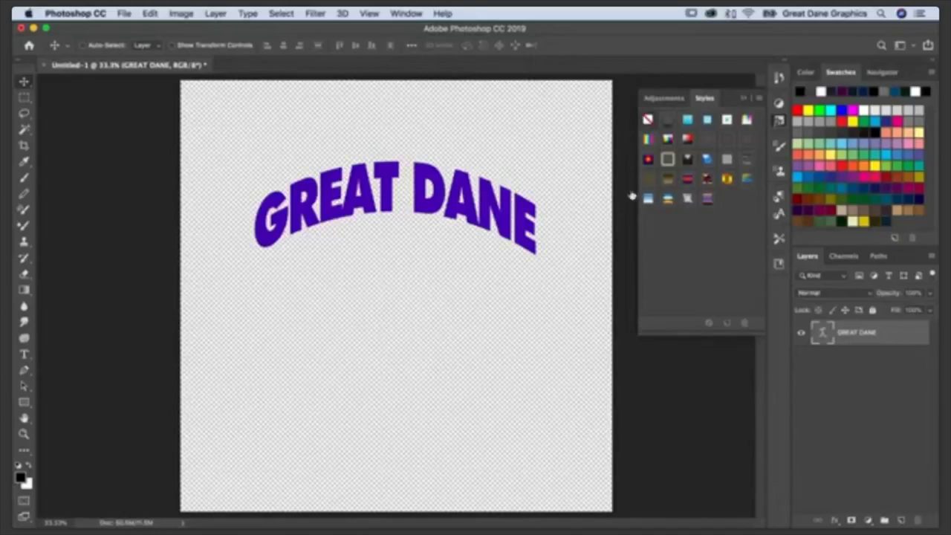
pyautogui.click(689, 121)
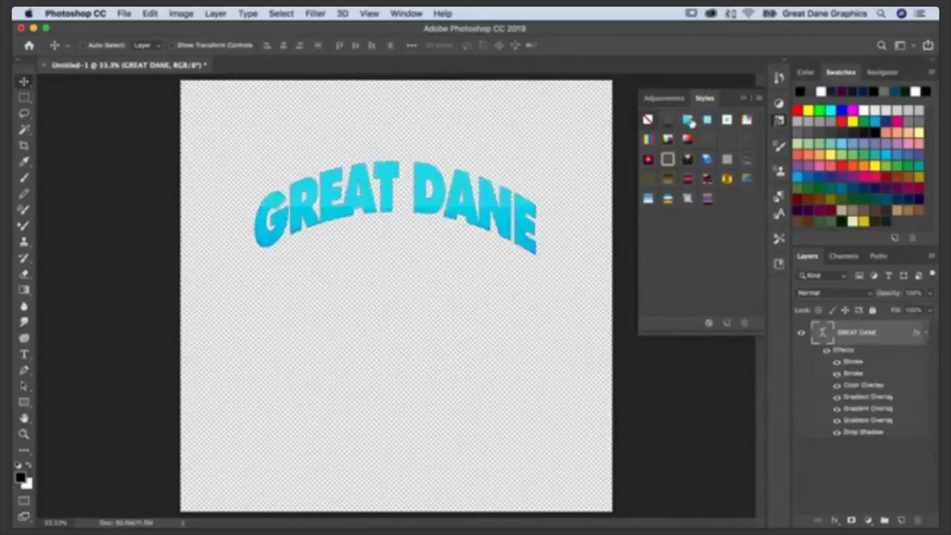
pyautogui.click(707, 120)
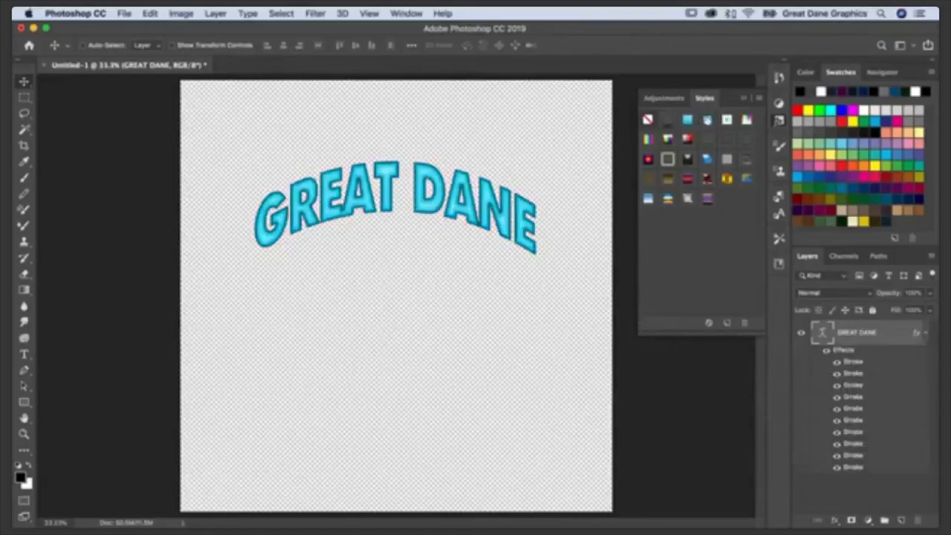
pyautogui.click(726, 120)
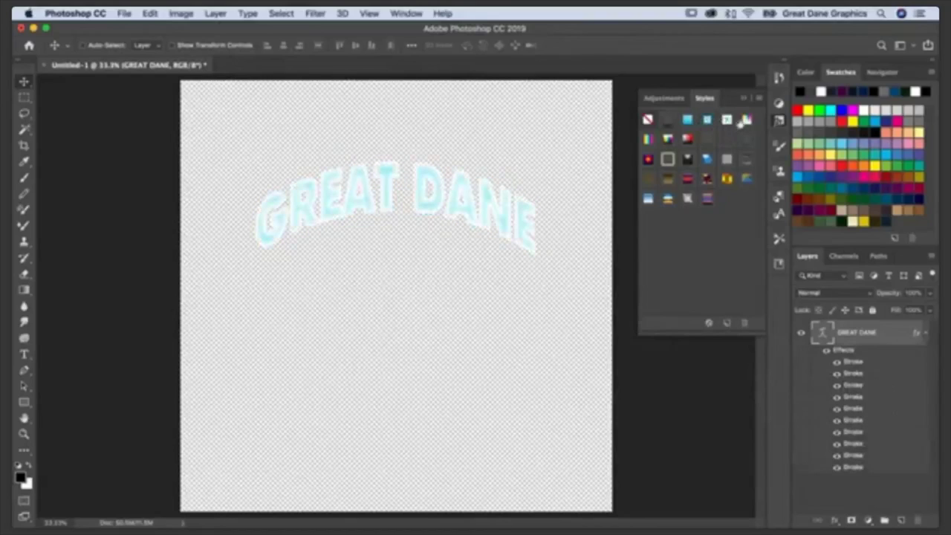
pyautogui.click(745, 121)
pyautogui.click(667, 148)
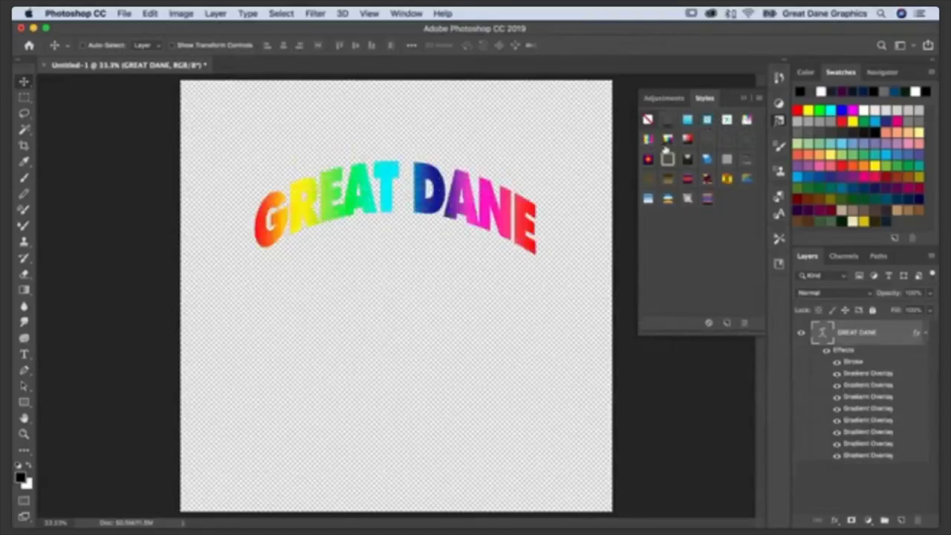
pyautogui.click(667, 140)
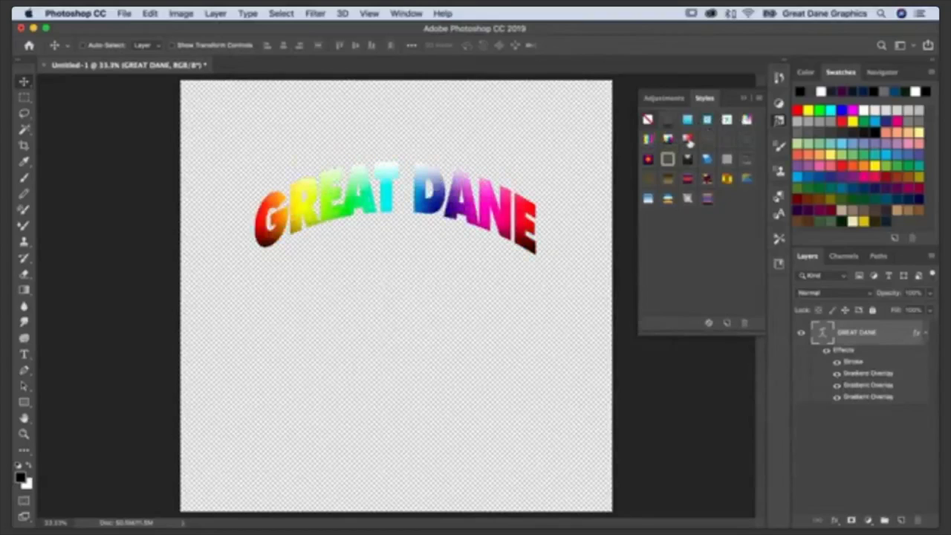
# - Try the red-to-black gradient, transparent, blue-and-red embossed and glossy blue style presets on the GREAT DANE text
pyautogui.click(688, 139)
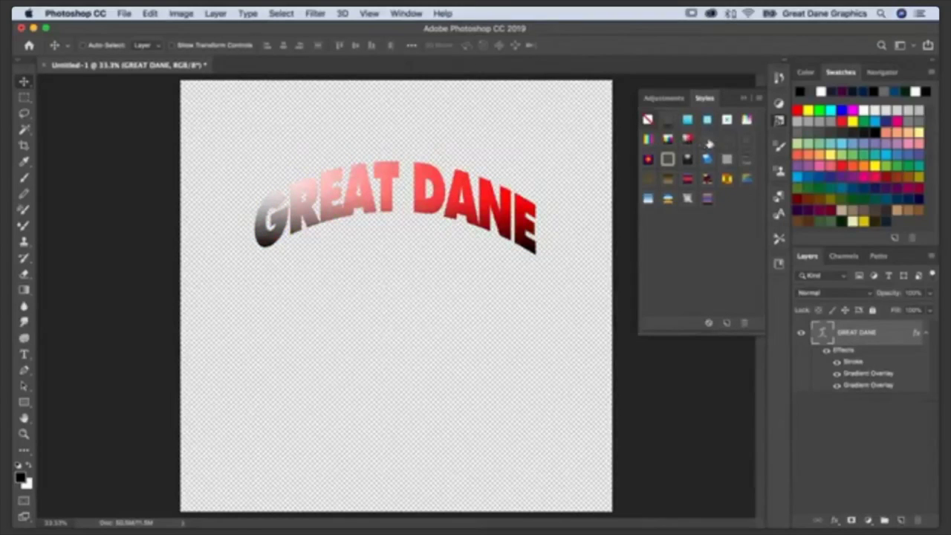
pyautogui.click(708, 140)
pyautogui.click(726, 140)
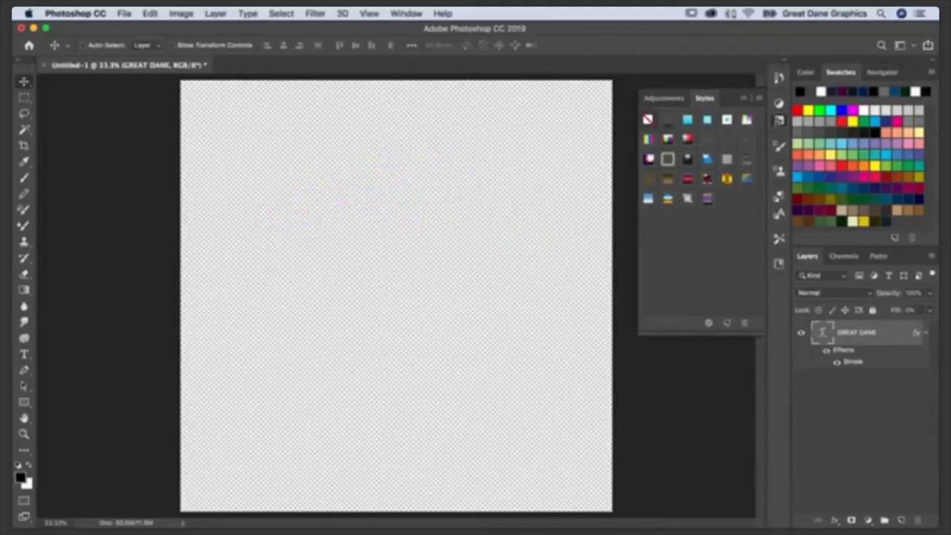
pyautogui.click(648, 159)
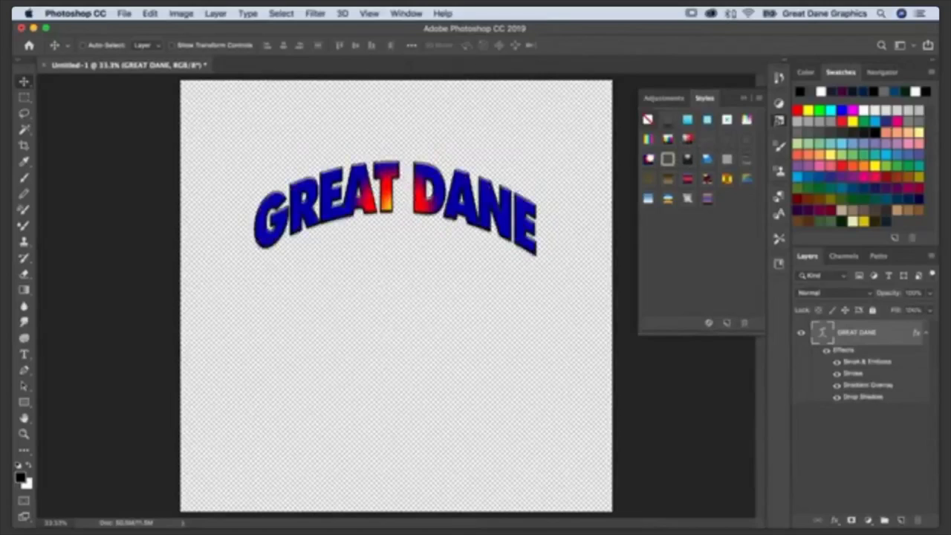
pyautogui.click(668, 160)
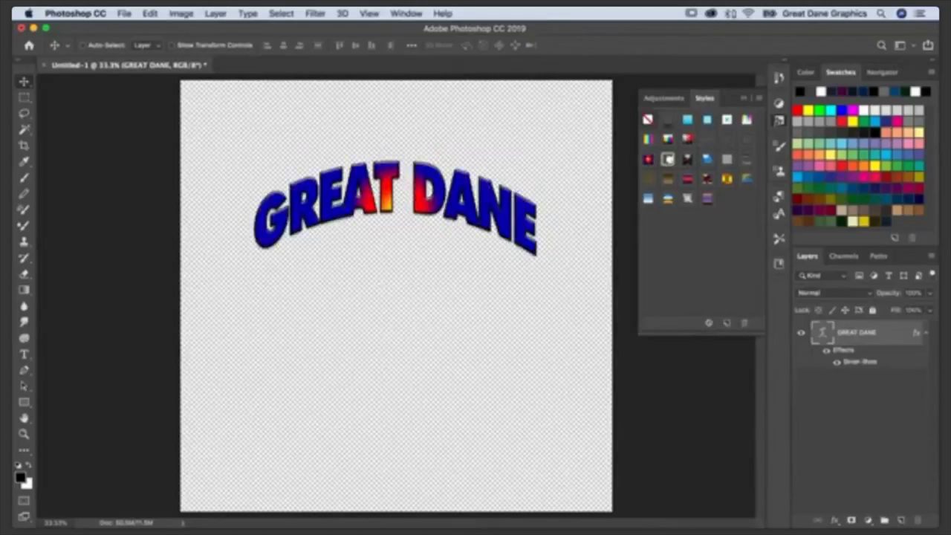
pyautogui.click(708, 160)
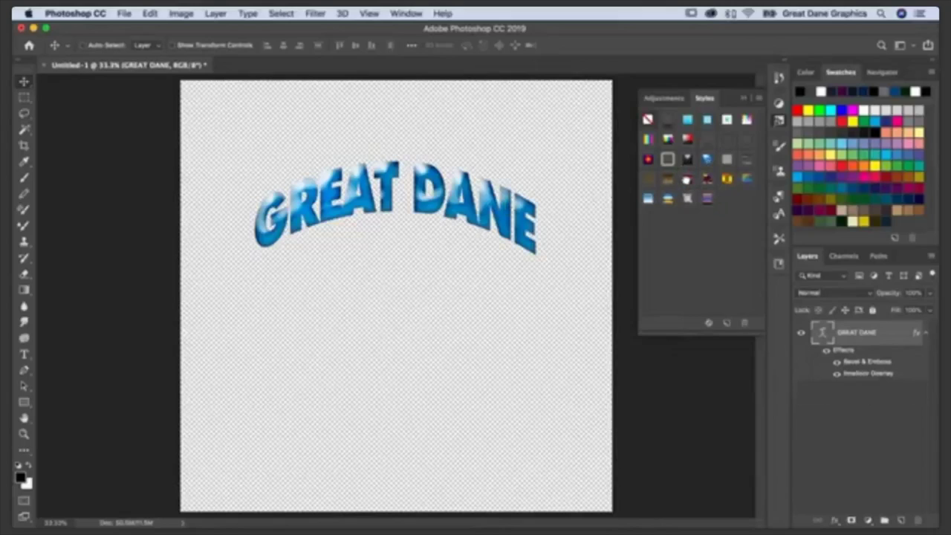
# - Try the striped, multicolored pattern, orange-yellow satin and rainbow pattern style presets on the GREAT DANE text
pyautogui.click(687, 180)
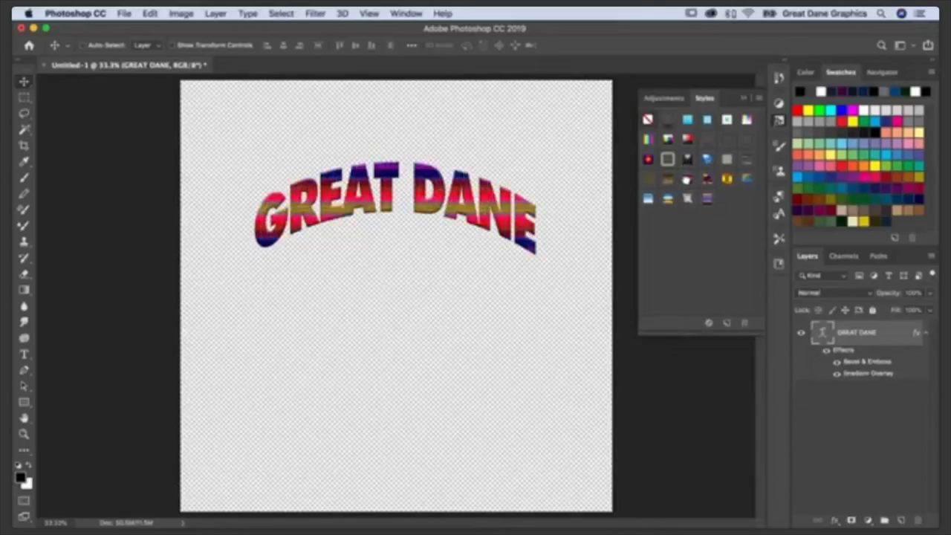
pyautogui.click(707, 180)
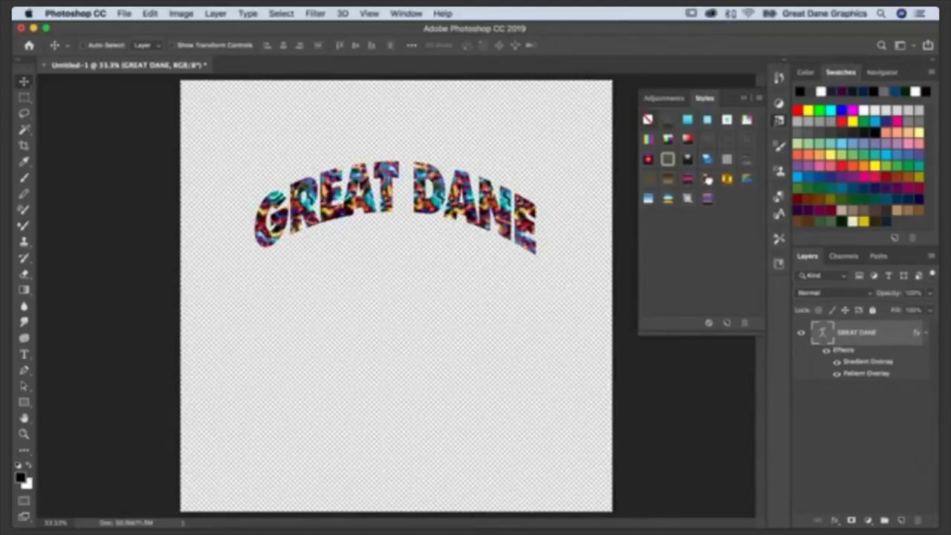
pyautogui.click(727, 179)
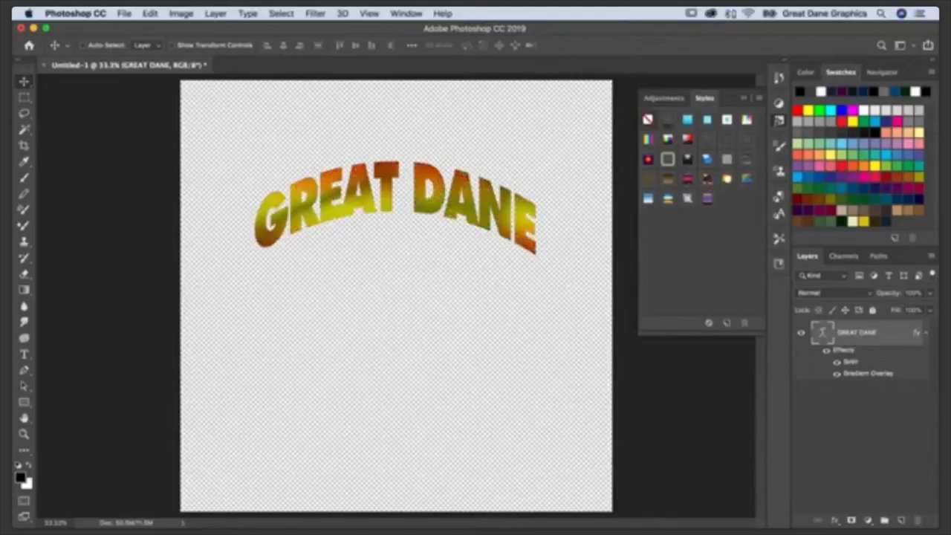
pyautogui.click(746, 179)
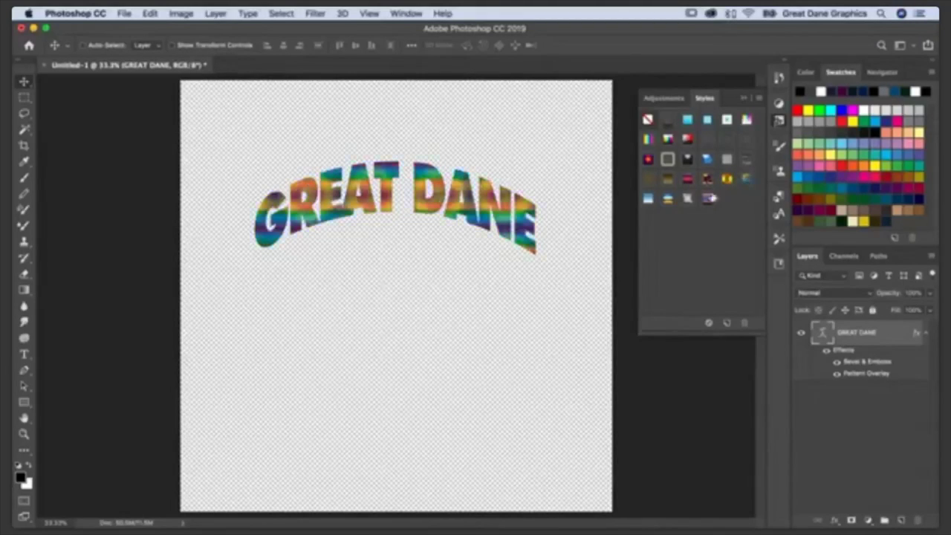
# - Compare the light blue gradient, blue-and-orange chrome and purple satin style presets on the GREAT DANE text
pyautogui.click(648, 199)
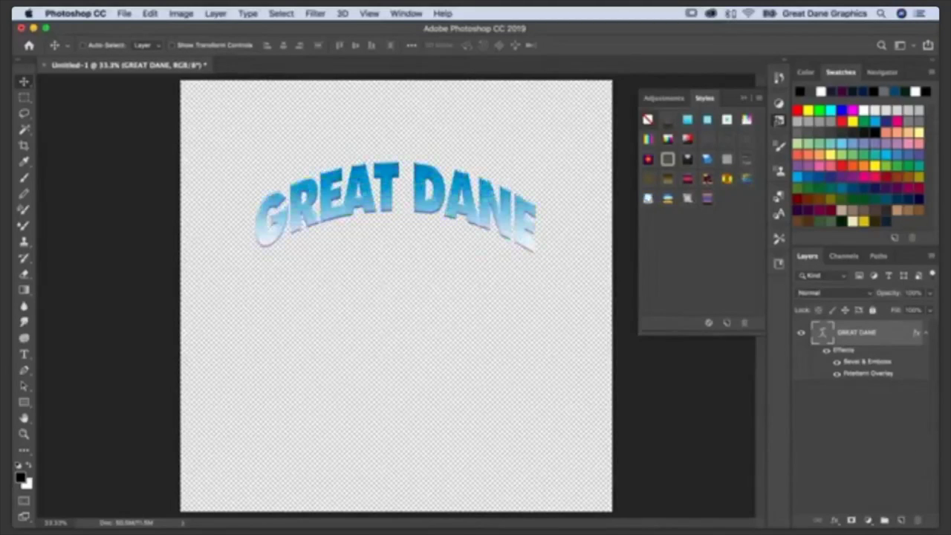
pyautogui.click(667, 200)
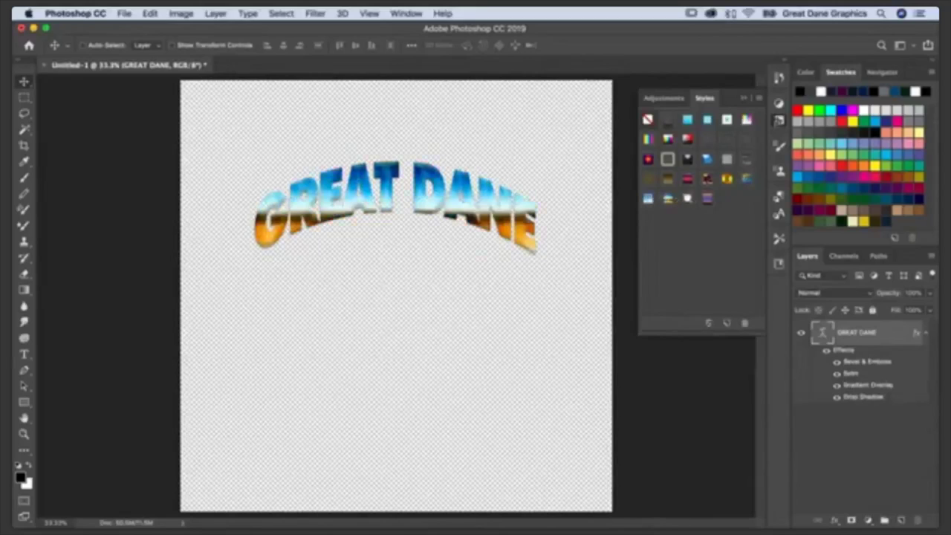
pyautogui.click(687, 199)
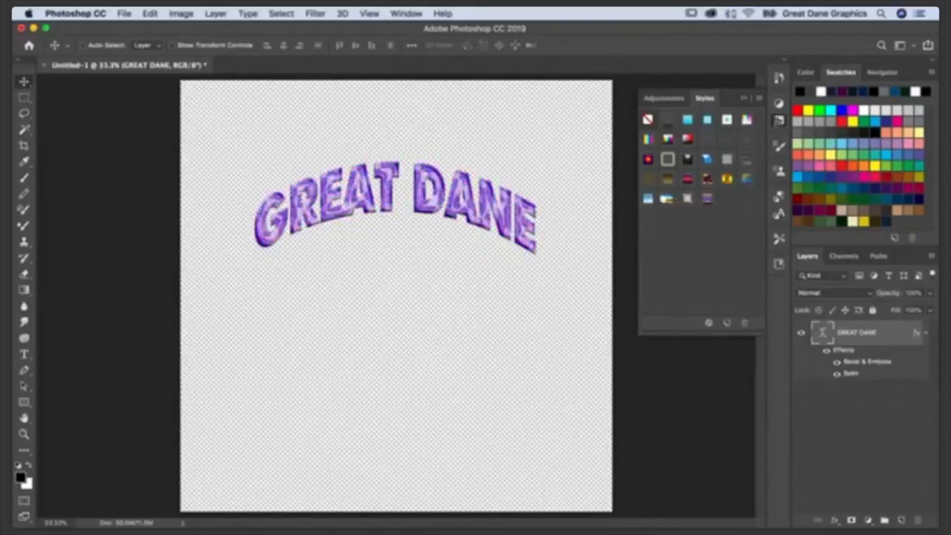
pyautogui.click(666, 199)
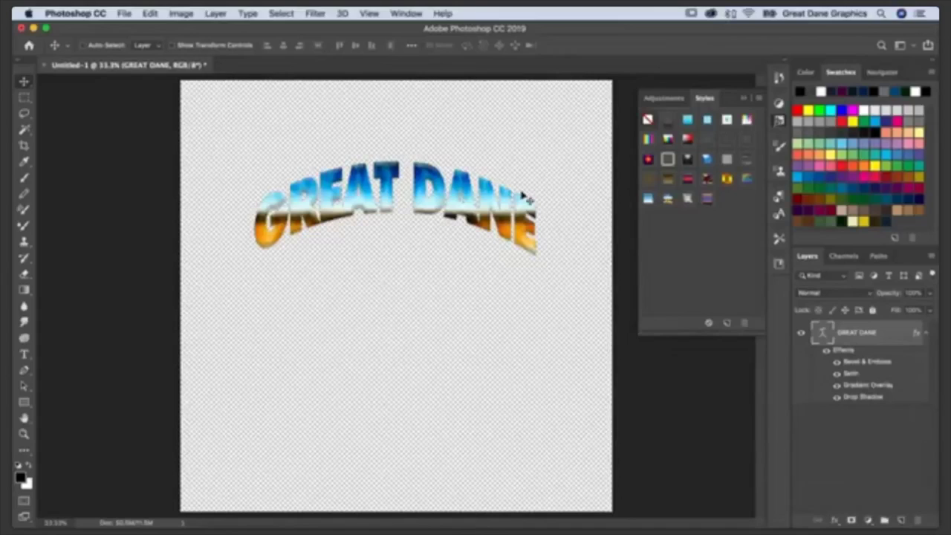
pyautogui.click(648, 199)
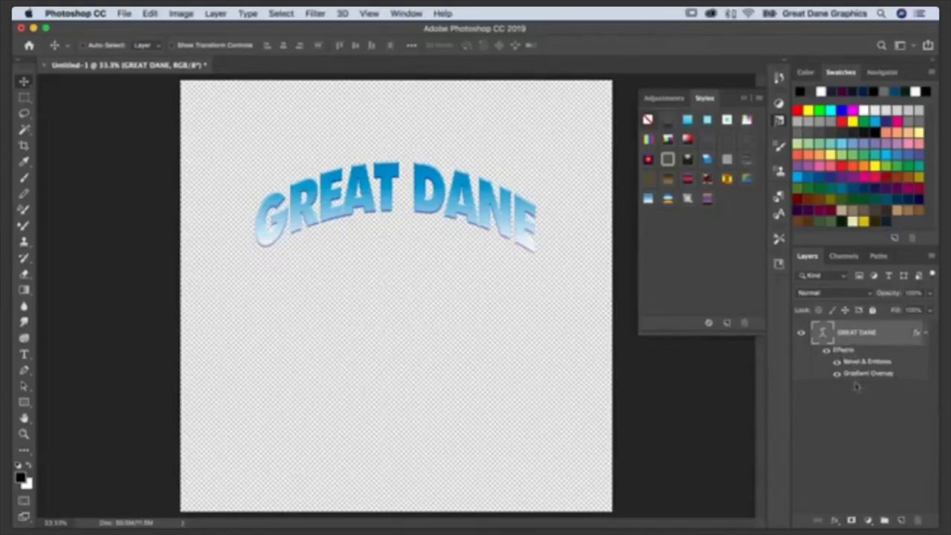
# - Reapply the striped and multicolored pattern presets to the GREAT DANE text, ending with the aqua style built from multiple strokes
pyautogui.click(688, 180)
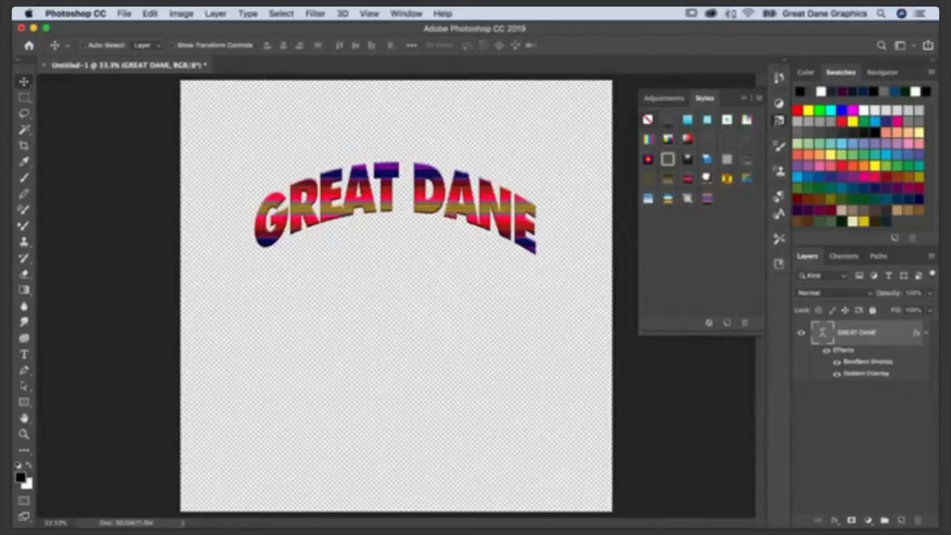
pyautogui.click(706, 179)
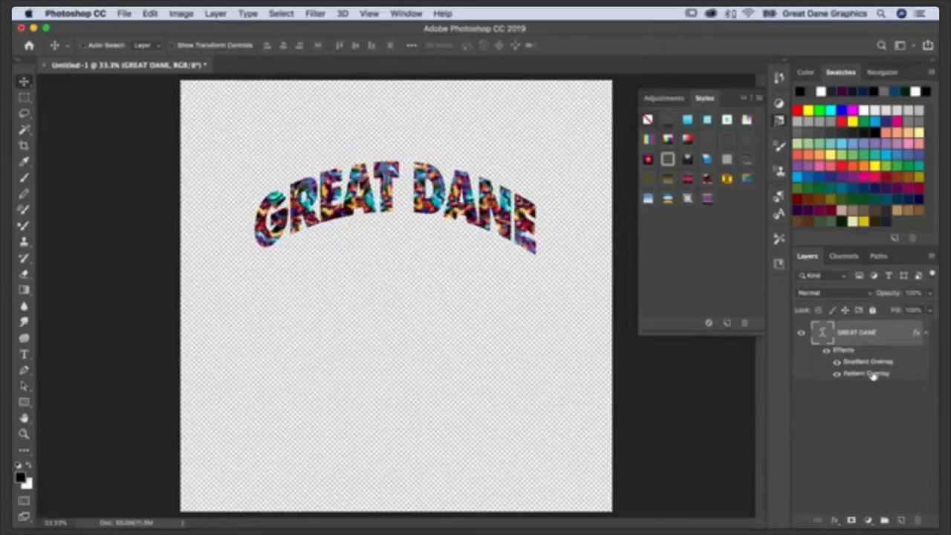
pyautogui.click(707, 119)
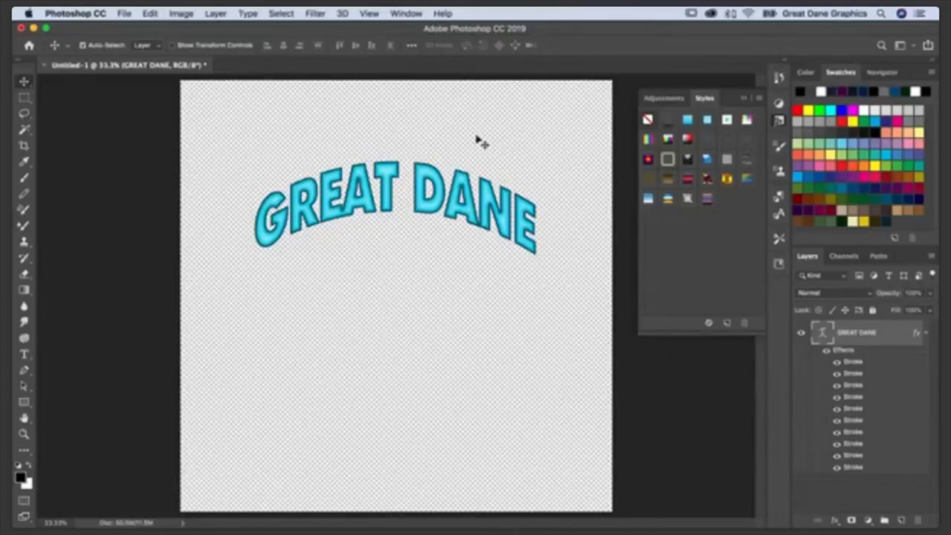
# - Switch to Safari, view the Layer Styles download on the Great Dane Graphics Free Art page, and return to Photoshop
pyautogui.press('super+Tab')
pyautogui.press('super+Tab')
pyautogui.press('super+Tab')
pyautogui.press('super+Tab')
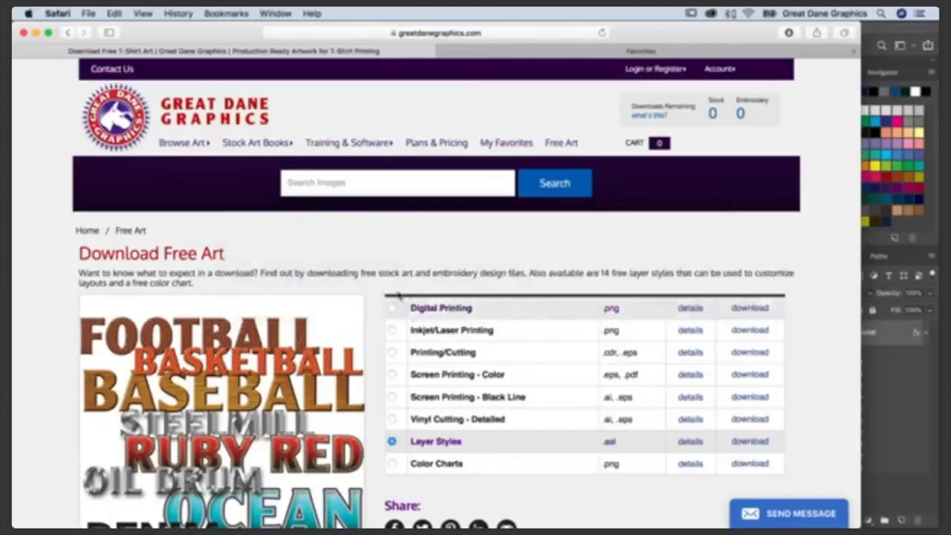
pyautogui.click(162, 110)
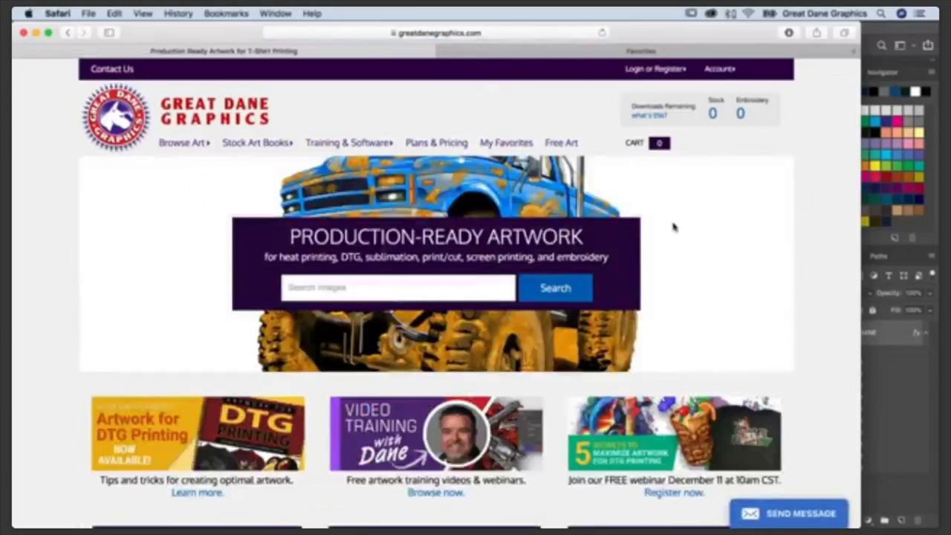
pyautogui.click(559, 143)
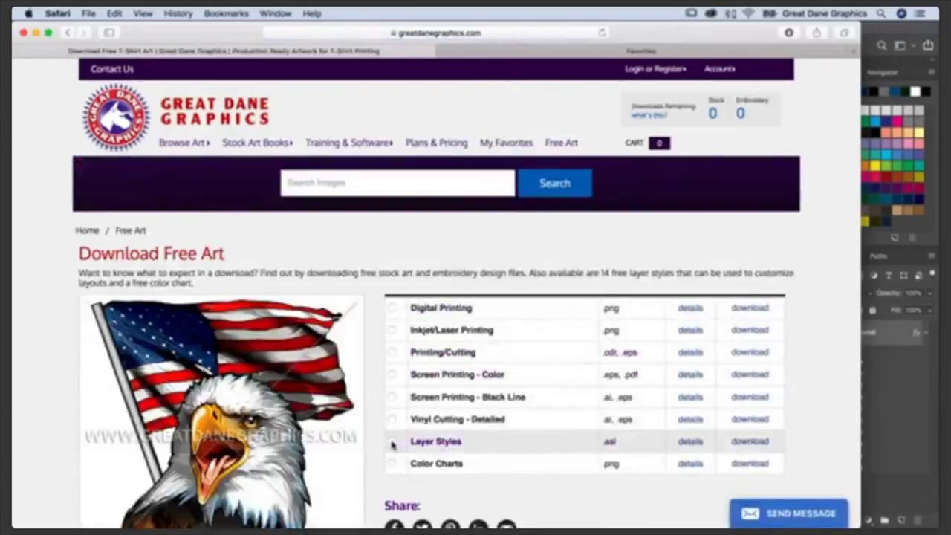
pyautogui.click(391, 442)
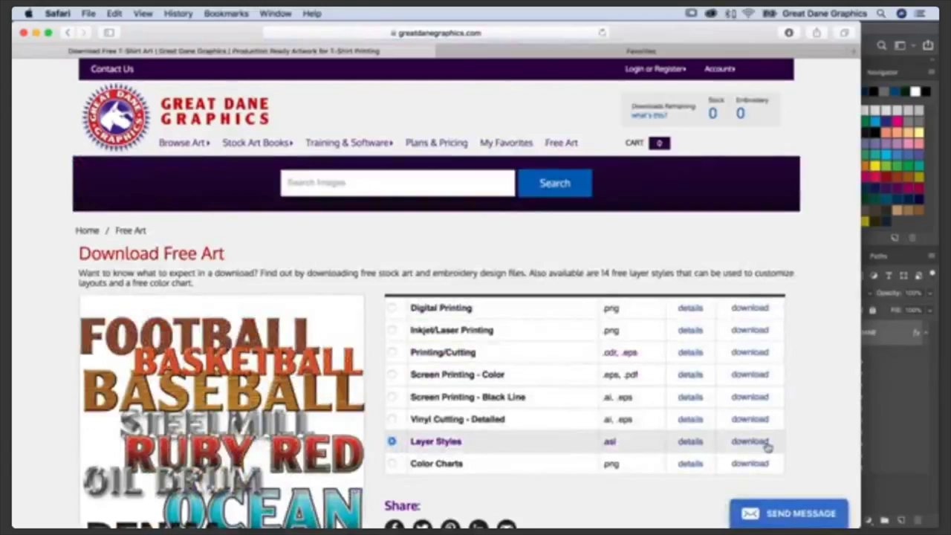
pyautogui.click(50, 14)
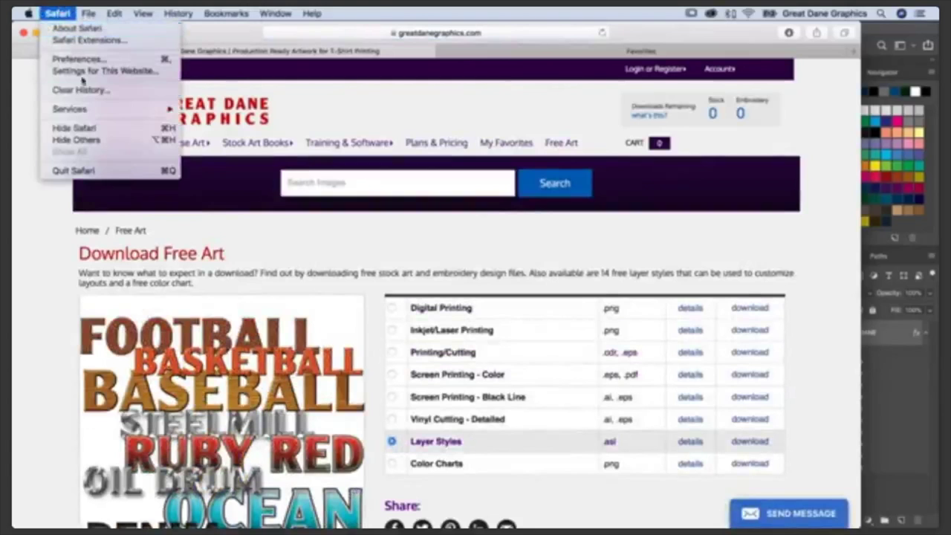
pyautogui.click(85, 130)
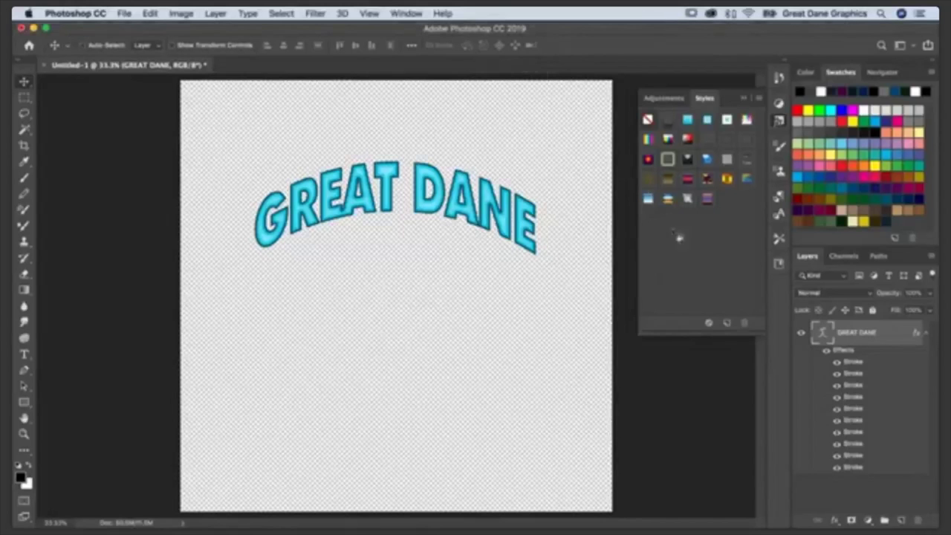
# - Remove all effects from the GREAT DANE layer
pyautogui.click(678, 238)
pyautogui.click(864, 397)
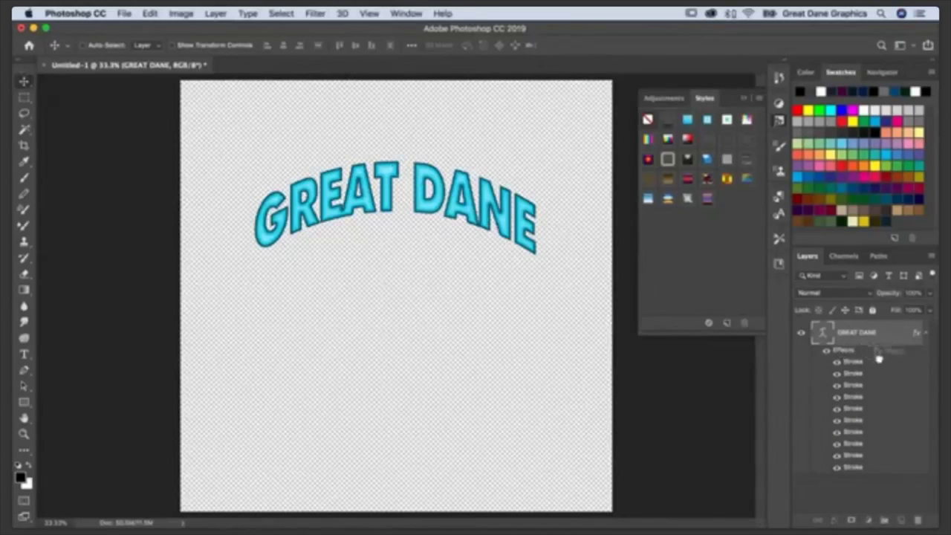
pyautogui.moveTo(919, 516); pyautogui.dragTo(919, 516)
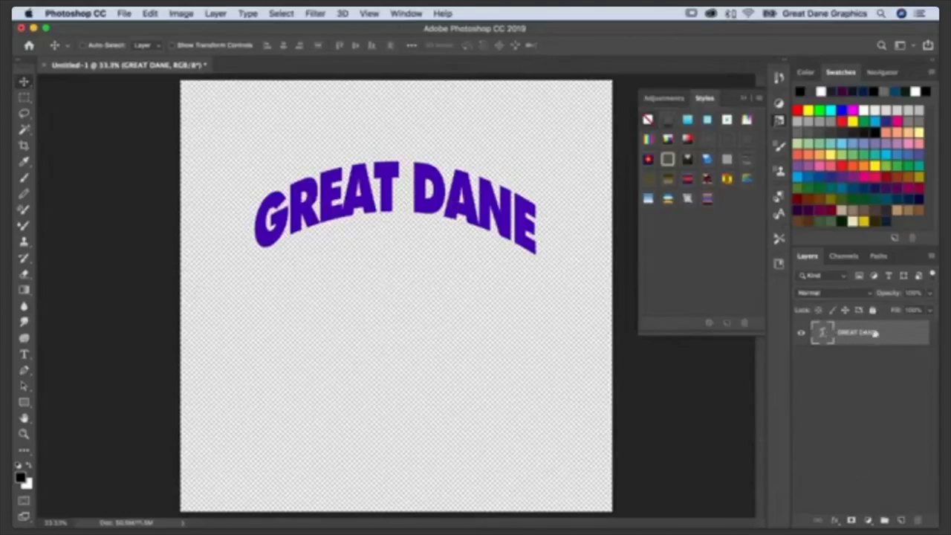
# - Add a 16 px Stroke effect positioned Outside to the GREAT DANE layer
pyautogui.click(835, 522)
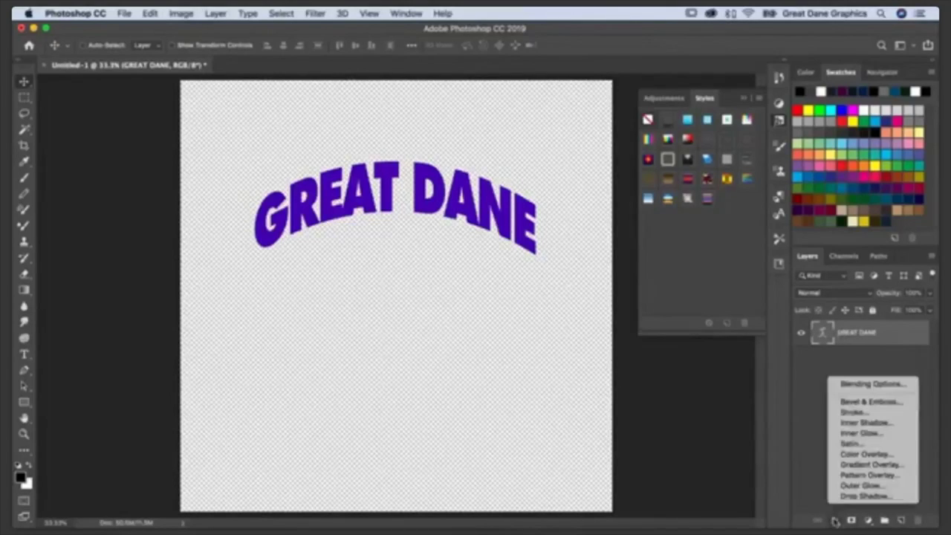
pyautogui.click(854, 414)
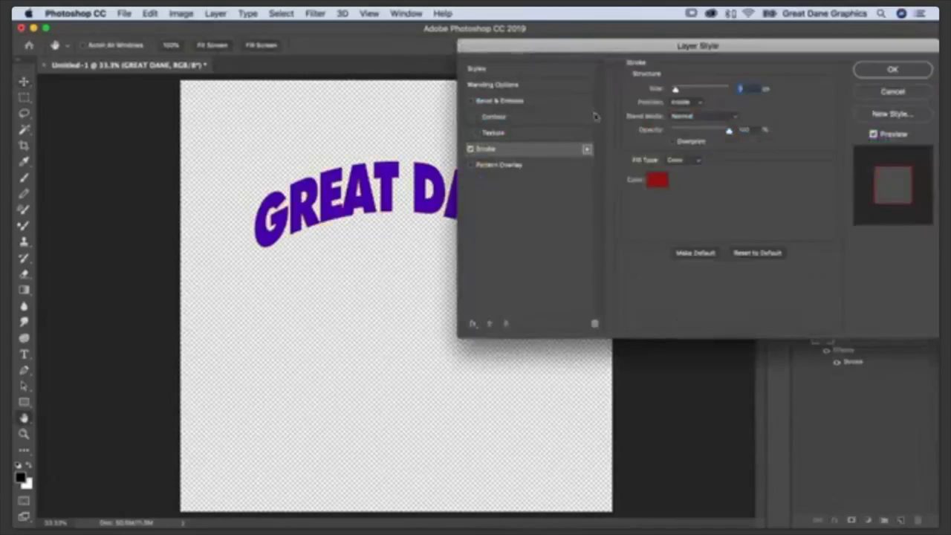
pyautogui.moveTo(732, 49); pyautogui.dragTo(408, 215)
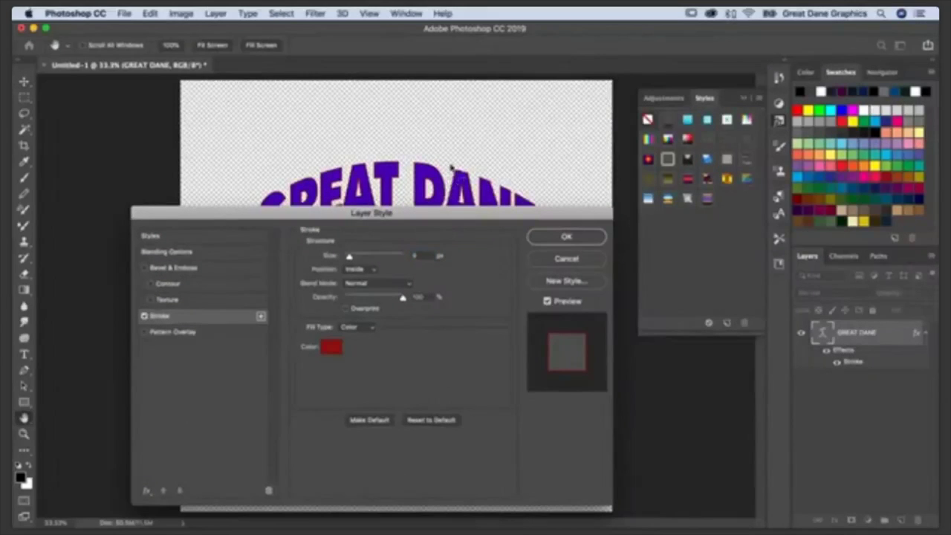
pyautogui.moveTo(484, 215)
pyautogui.mouseDown()
pyautogui.moveTo(452, 248)
pyautogui.moveTo(435, 243)
pyautogui.mouseUp()
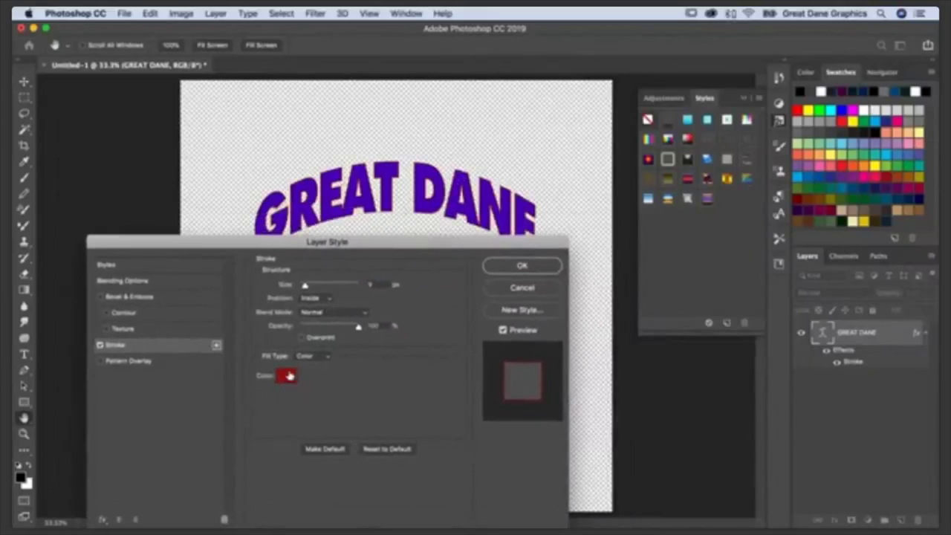
pyautogui.moveTo(305, 286); pyautogui.dragTo(307, 288)
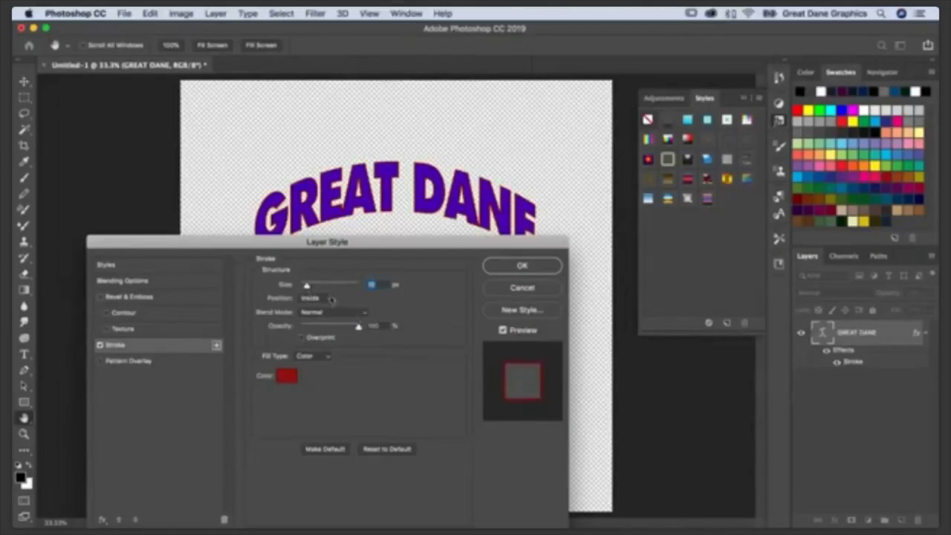
pyautogui.click(327, 299)
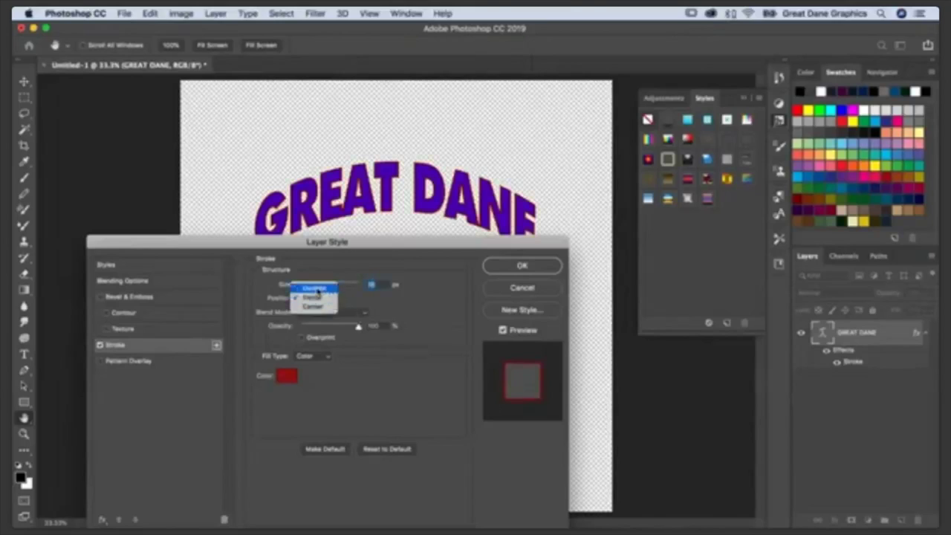
pyautogui.click(324, 288)
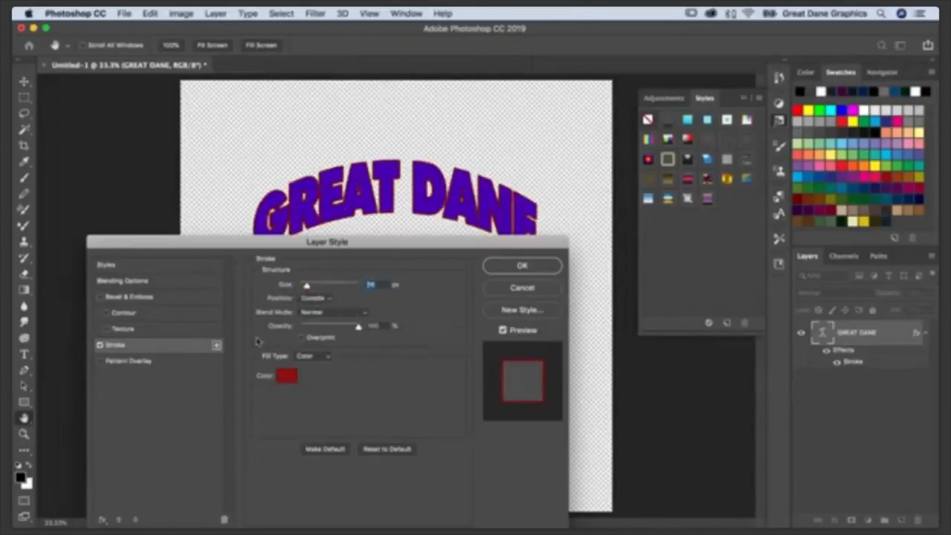
# - Set the outside stroke's color to white
pyautogui.click(286, 376)
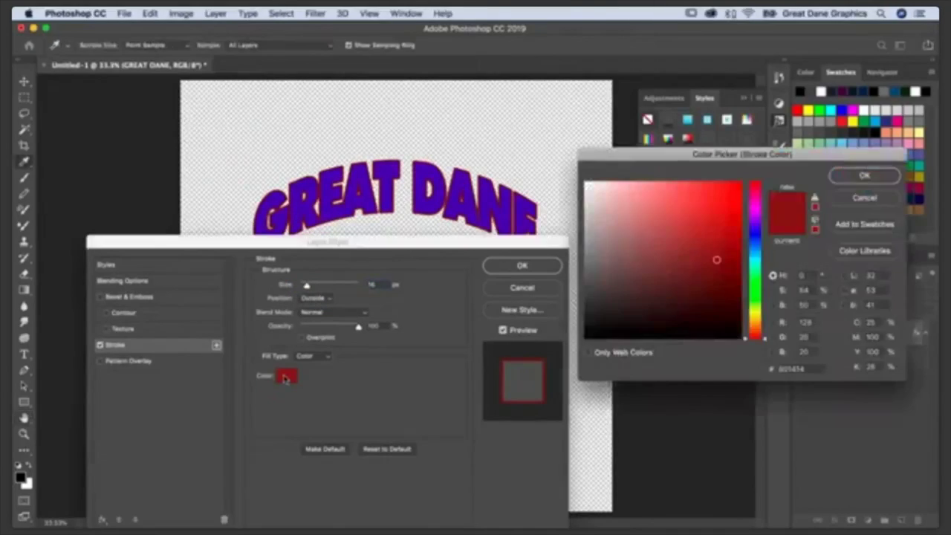
pyautogui.click(585, 182)
pyautogui.click(864, 177)
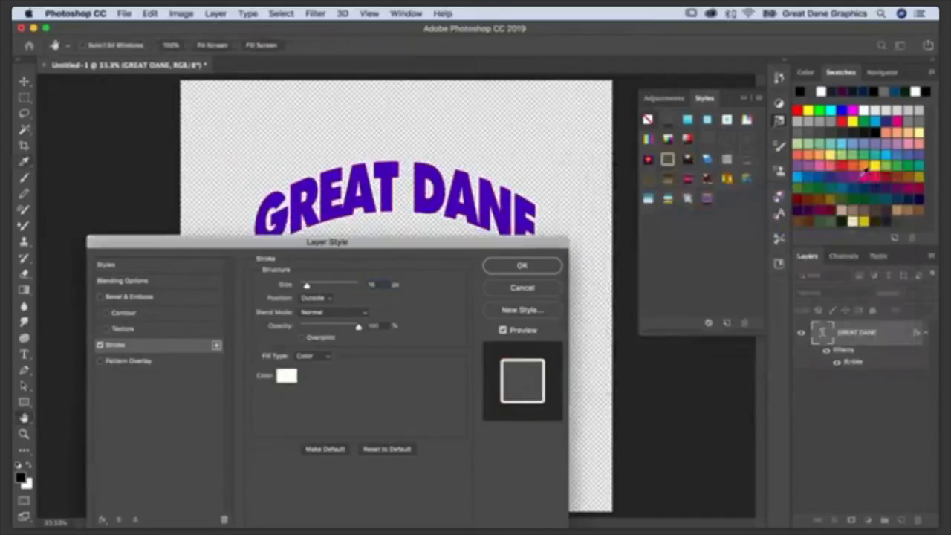
# - Add a second Stroke effect and move it below the white stroke in the effects order
pyautogui.click(104, 521)
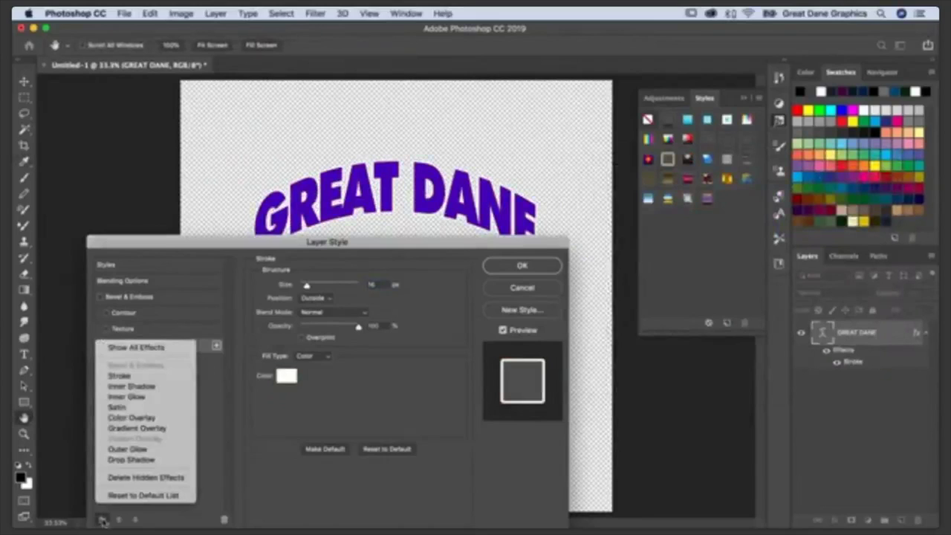
pyautogui.click(127, 377)
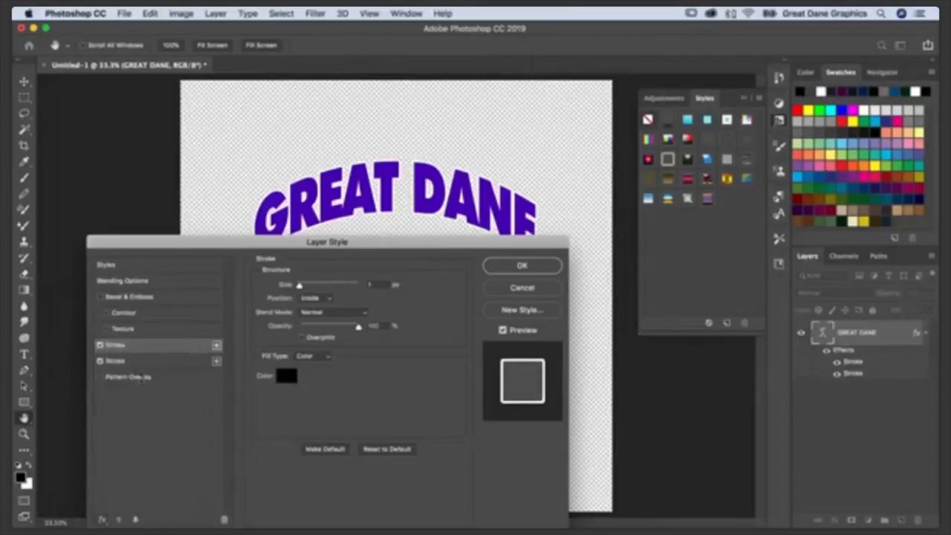
pyautogui.click(141, 361)
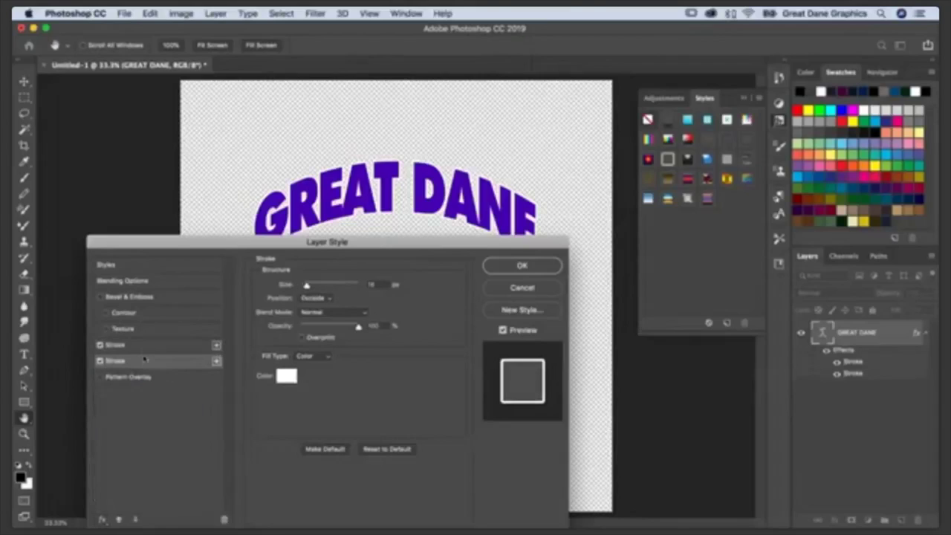
pyautogui.click(142, 345)
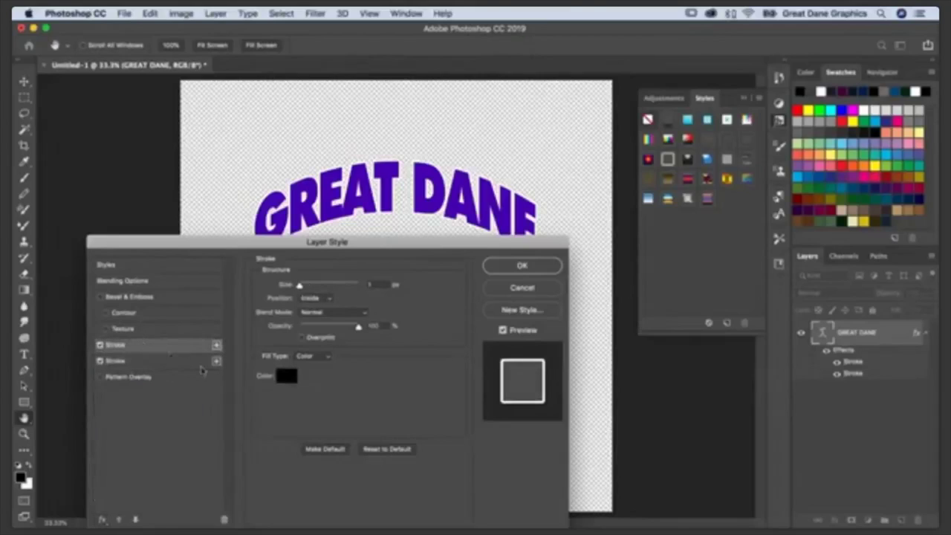
pyautogui.click(135, 520)
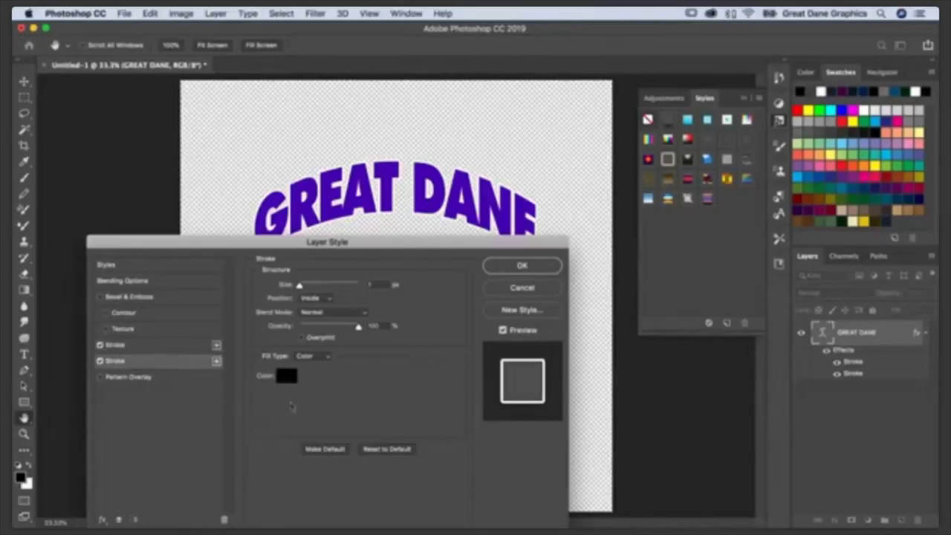
# - Set the lower stroke's color to bright red
pyautogui.click(288, 377)
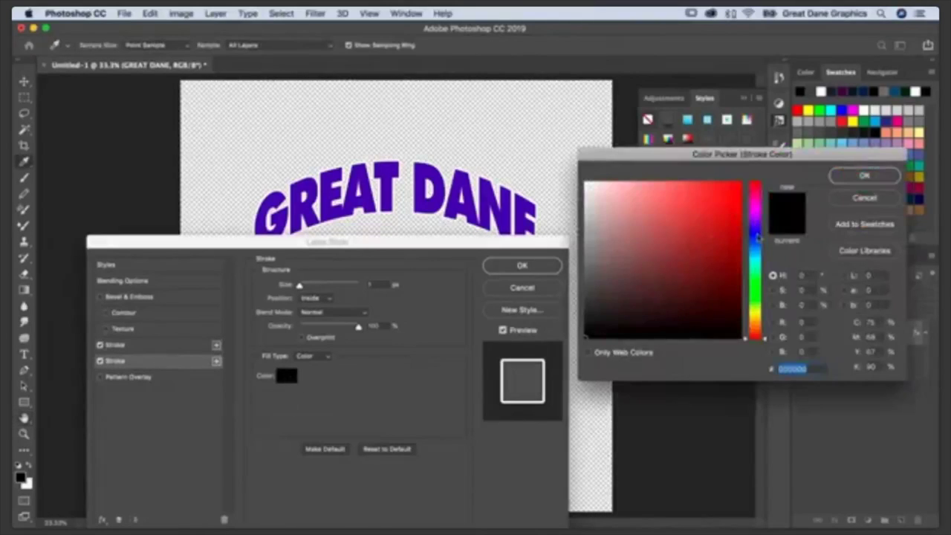
pyautogui.click(731, 216)
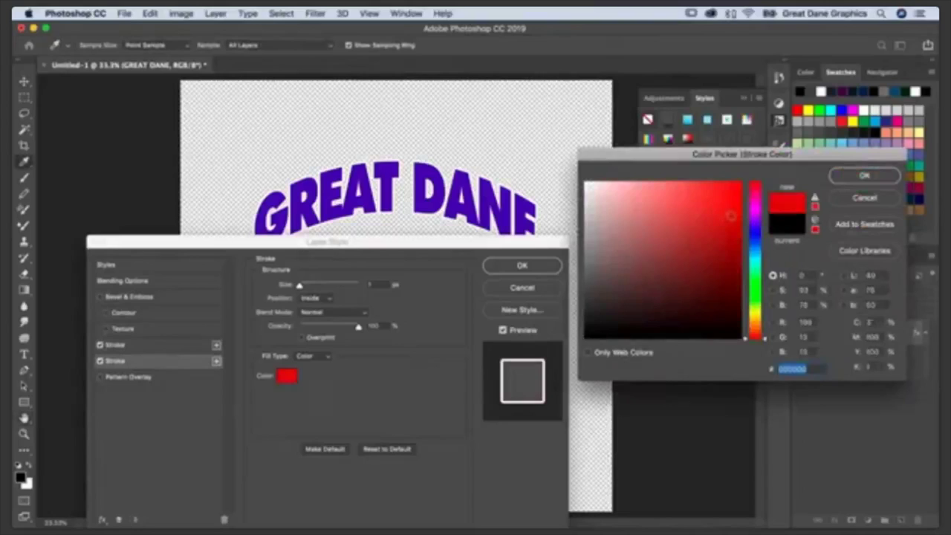
pyautogui.click(864, 176)
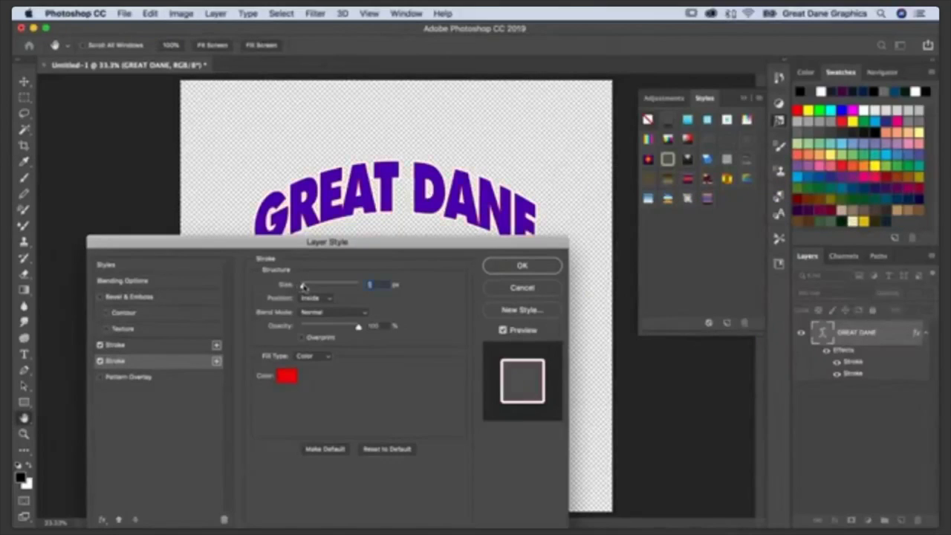
# - Position the red stroke Outside and enlarge it to about 28 px so it extends beyond the white stroke
pyautogui.write('12')
pyautogui.click(329, 298)
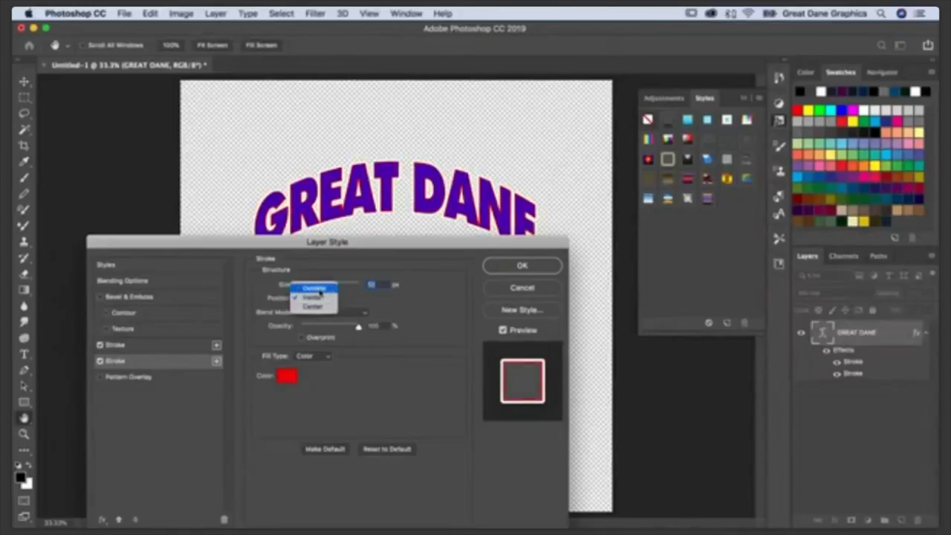
pyautogui.click(319, 288)
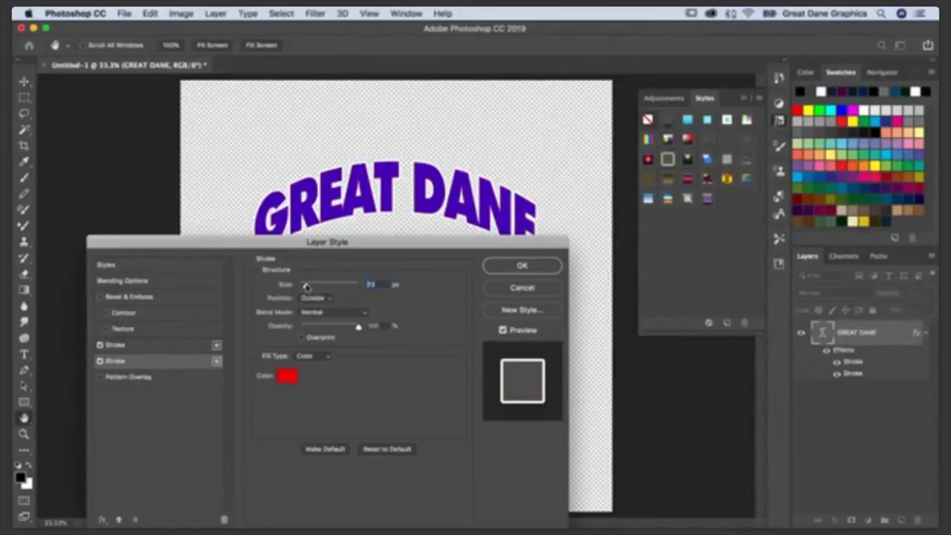
pyautogui.moveTo(306, 287); pyautogui.dragTo(311, 288)
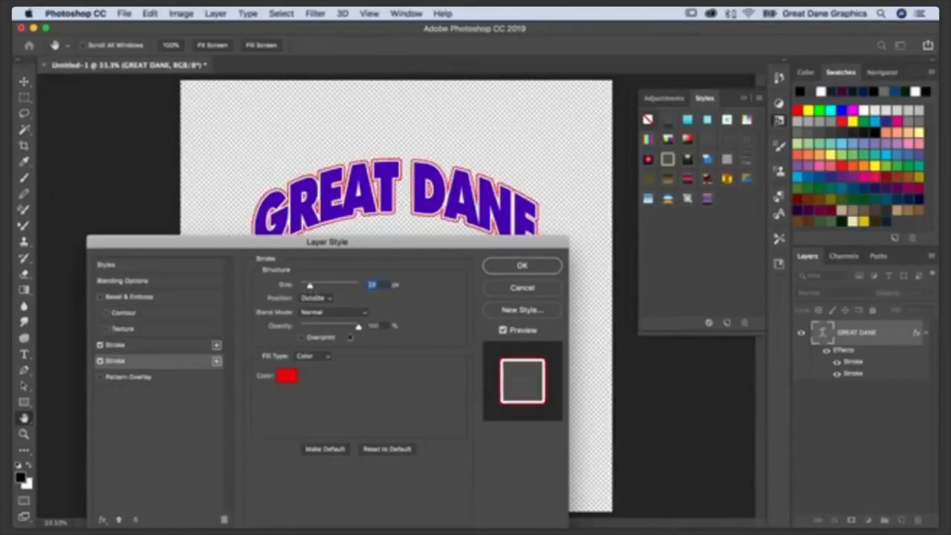
pyautogui.moveTo(431, 246); pyautogui.dragTo(340, 265)
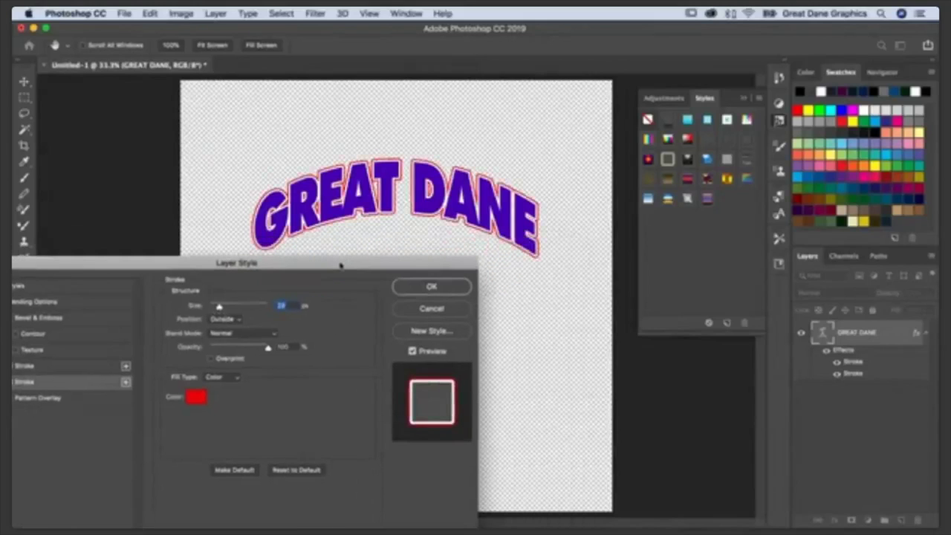
pyautogui.moveTo(424, 266); pyautogui.dragTo(518, 227)
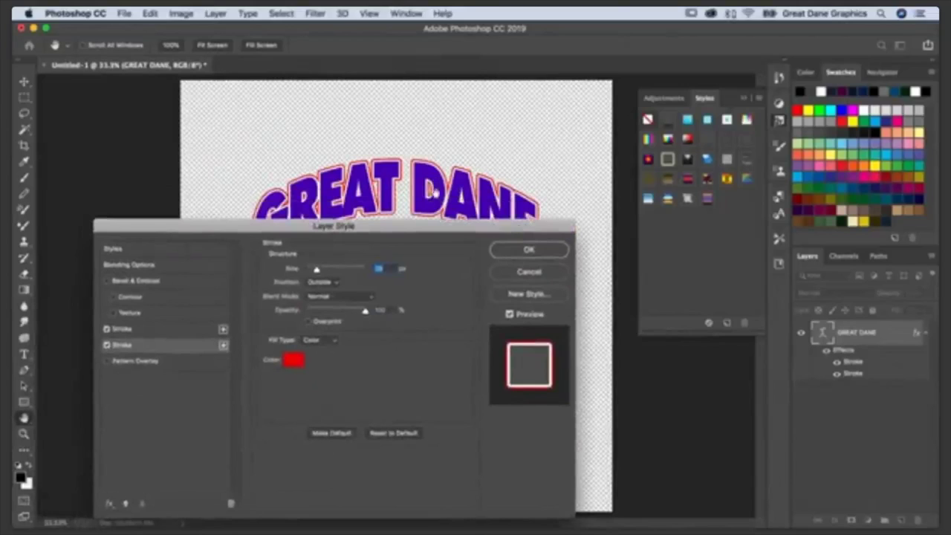
pyautogui.moveTo(433, 227); pyautogui.dragTo(397, 220)
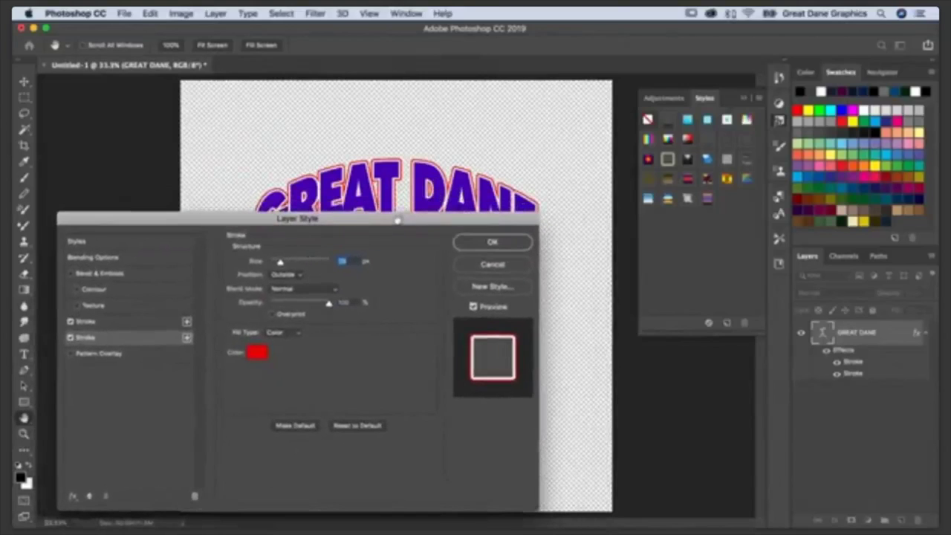
# - Save the white-and-red double stroke as a new style including layer effects, and apply the effects to the text
pyautogui.click(493, 287)
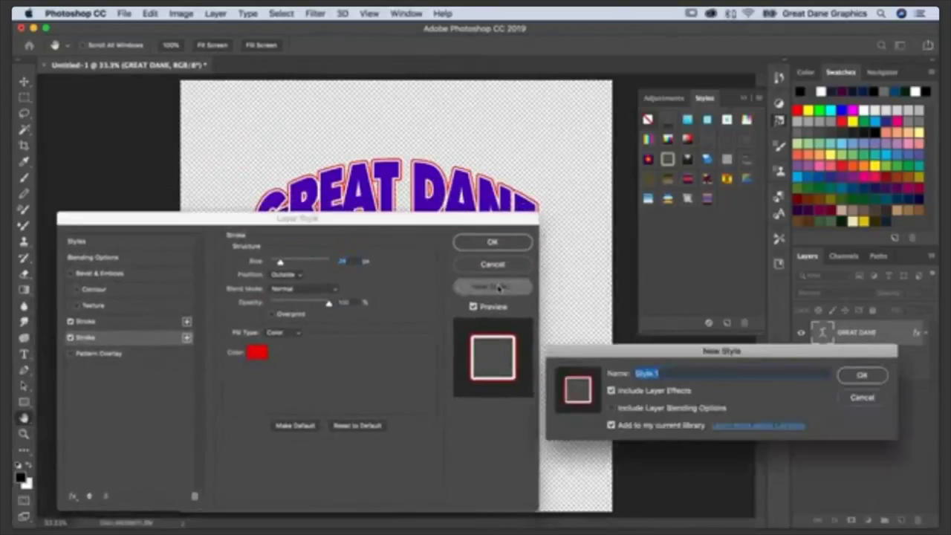
pyautogui.press('BackSpace')
pyautogui.click(862, 377)
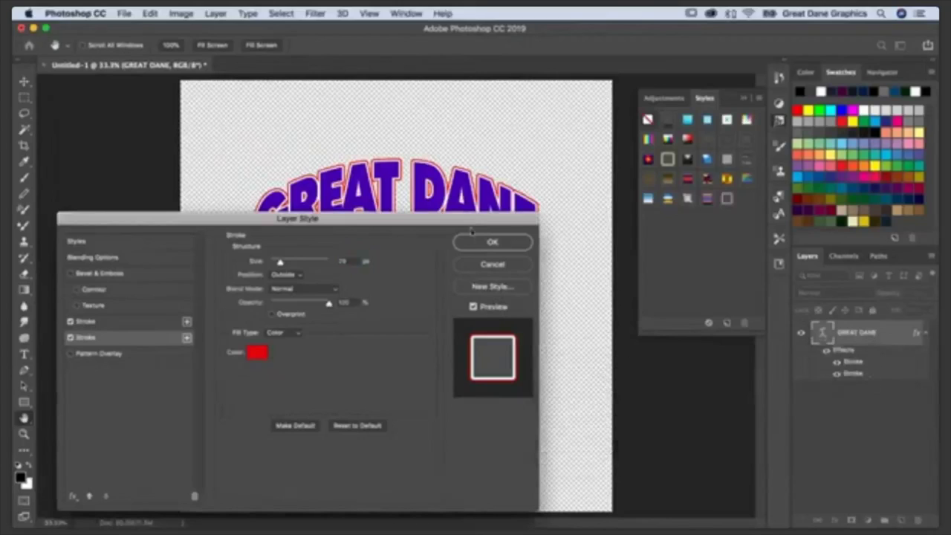
pyautogui.click(482, 243)
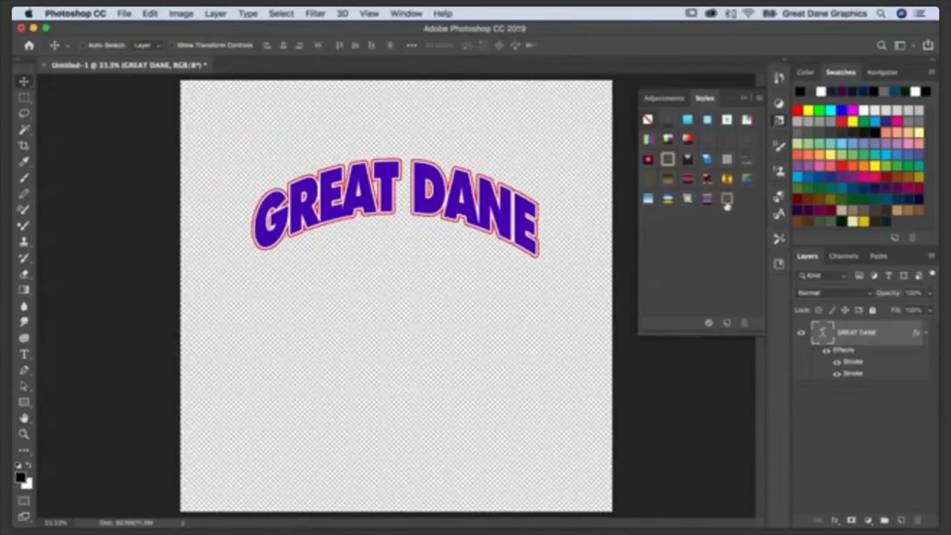
# - Try several other style presets on the GREAT DANE text, ending with the saved white-and-red double-stroke style
pyautogui.click(687, 179)
pyautogui.click(688, 152)
pyautogui.click(707, 179)
pyautogui.click(727, 178)
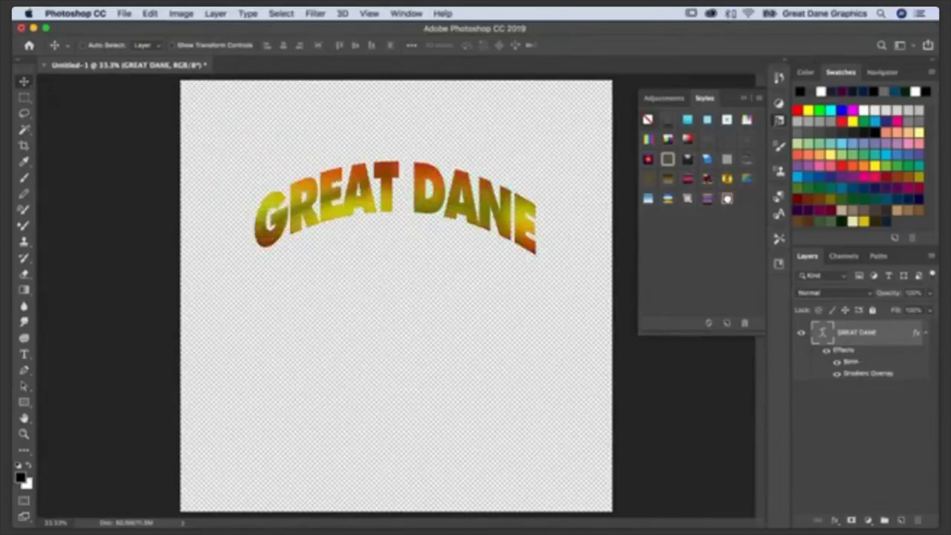
pyautogui.click(727, 199)
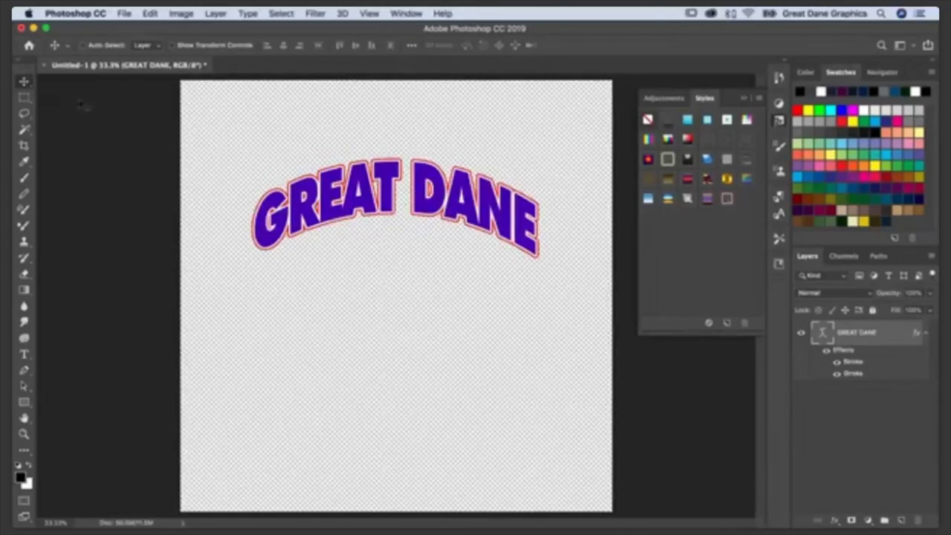
# - Insert three extra R letters before the E of GREAT in the arched text
pyautogui.click(24, 354)
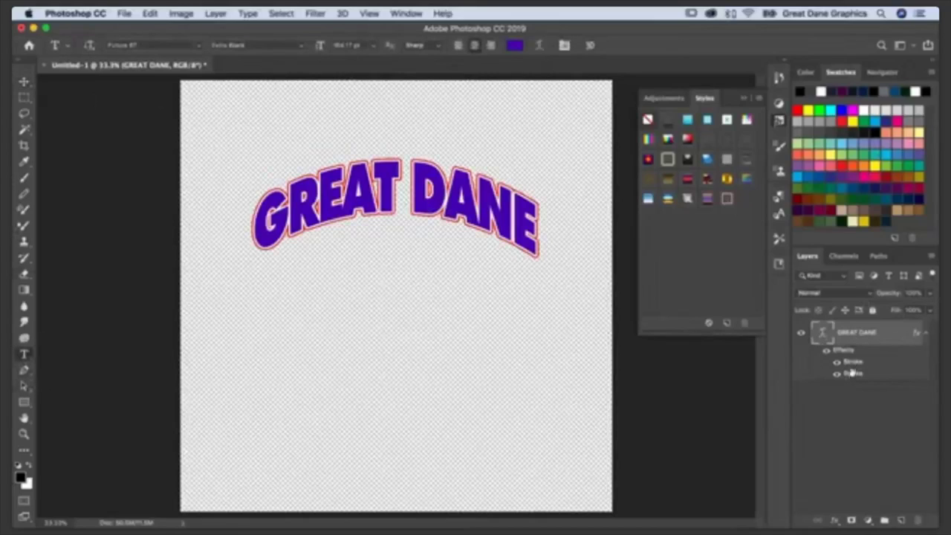
pyautogui.click(356, 197)
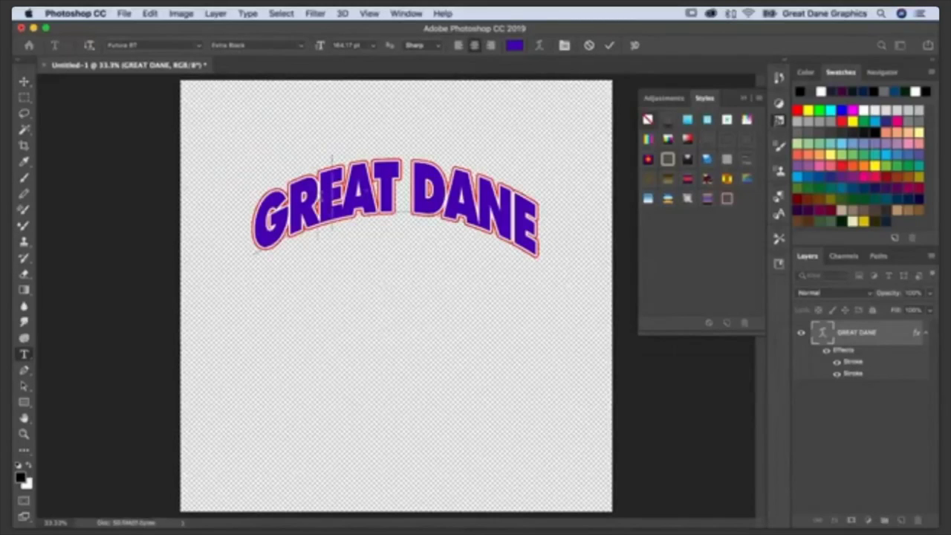
pyautogui.write('RRR')
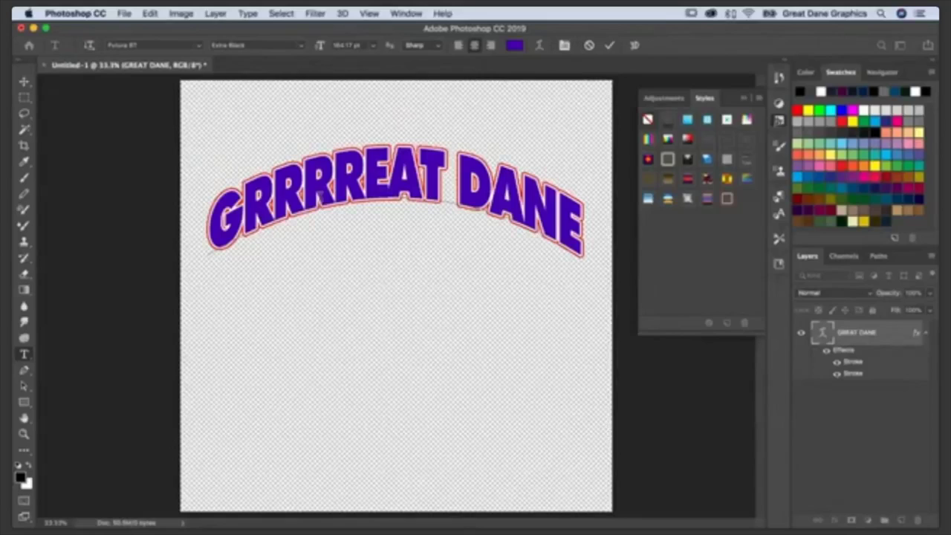
# - Remove the extra R letters and restore the arched text to GREAT DANE with a single capital R
pyautogui.press('BackSpace')
pyautogui.press('BackSpace')
pyautogui.press('BackSpace')
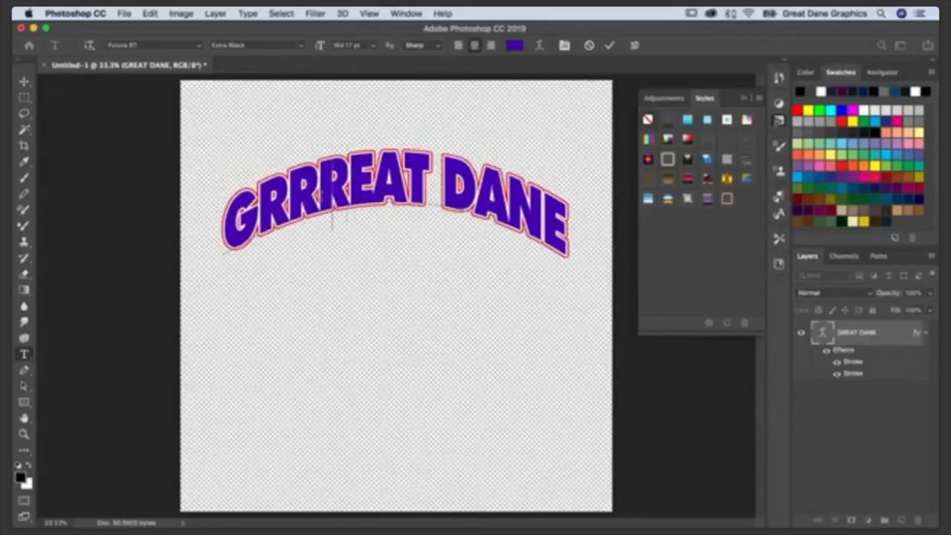
pyautogui.press('BackSpace')
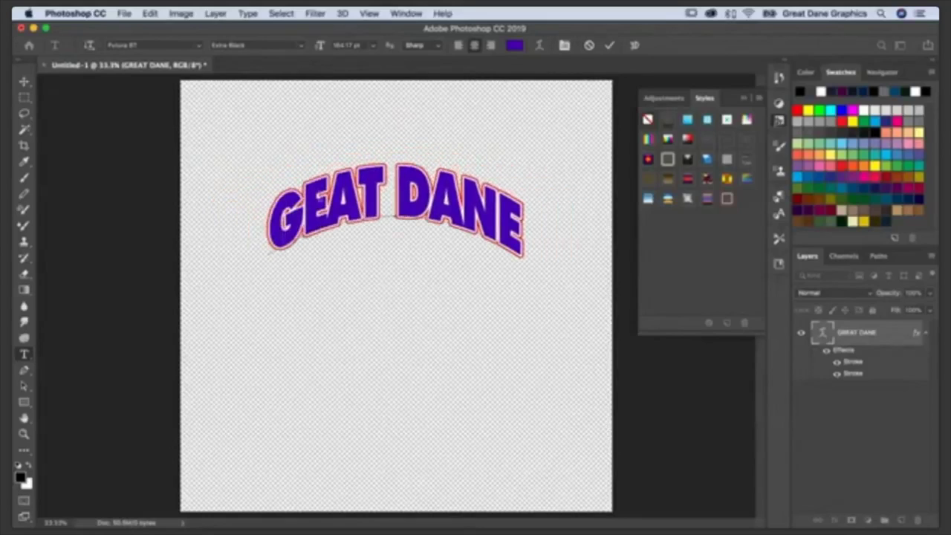
pyautogui.write('r')
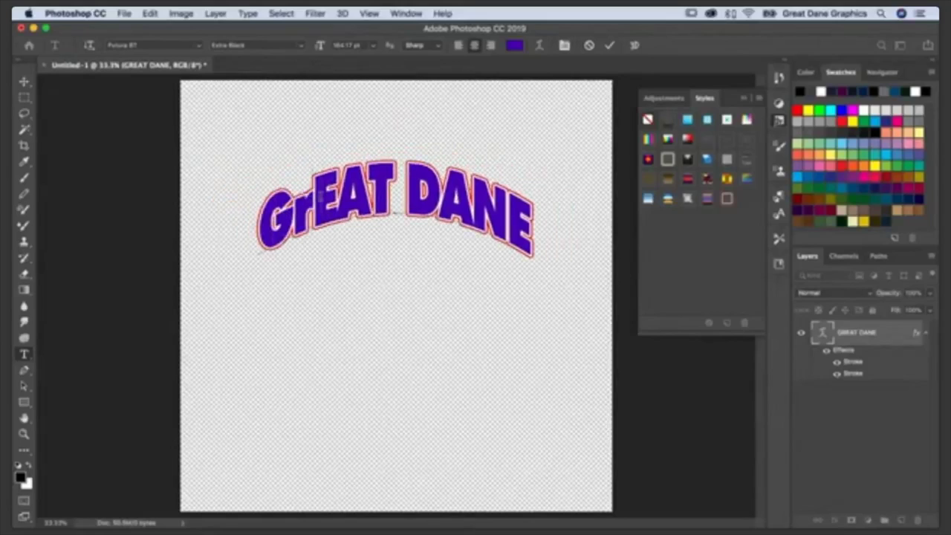
pyautogui.press('BackSpace')
pyautogui.write('R')
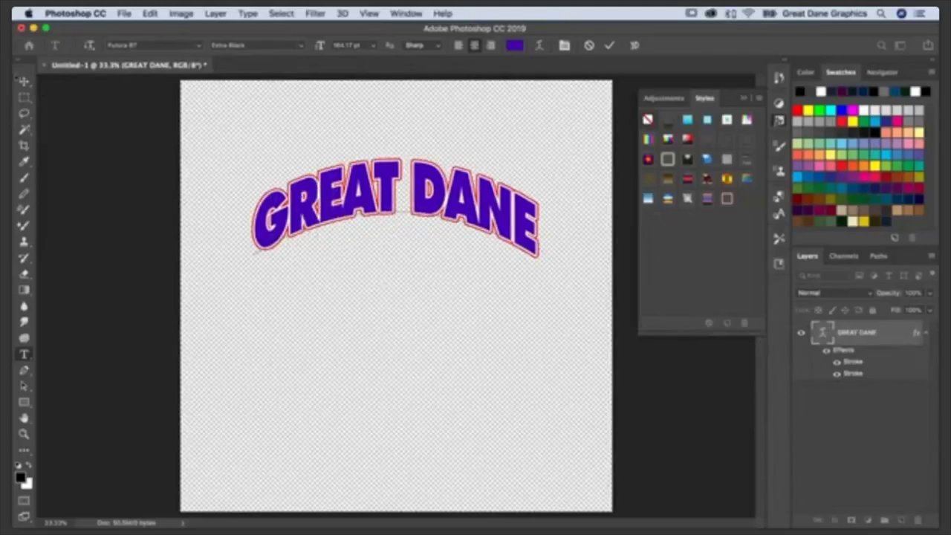
# - Finish editing the arched GREAT DANE text and add a Drop Shadow effect to its layer style
pyautogui.click(24, 82)
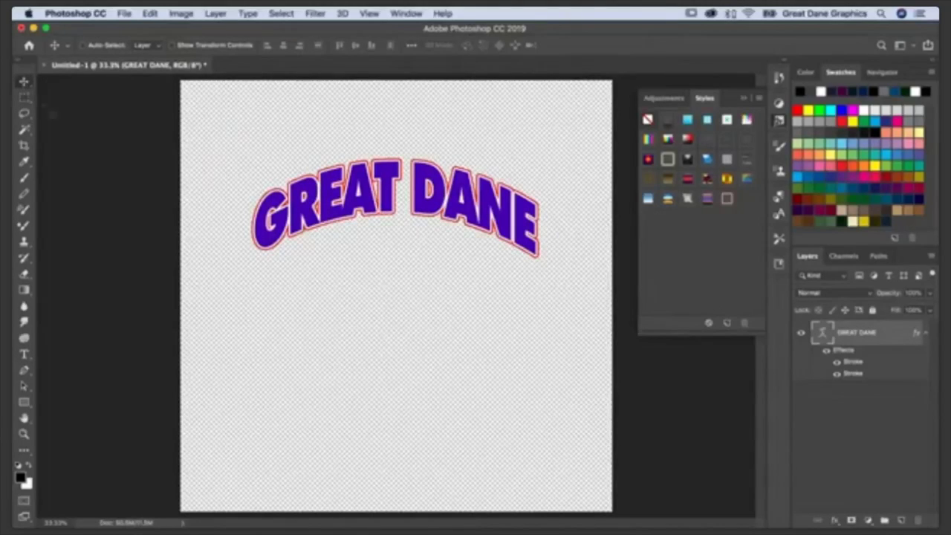
pyautogui.keyDown('super'); pyautogui.click(821, 333); pyautogui.keyUp('super')
pyautogui.click(823, 334)
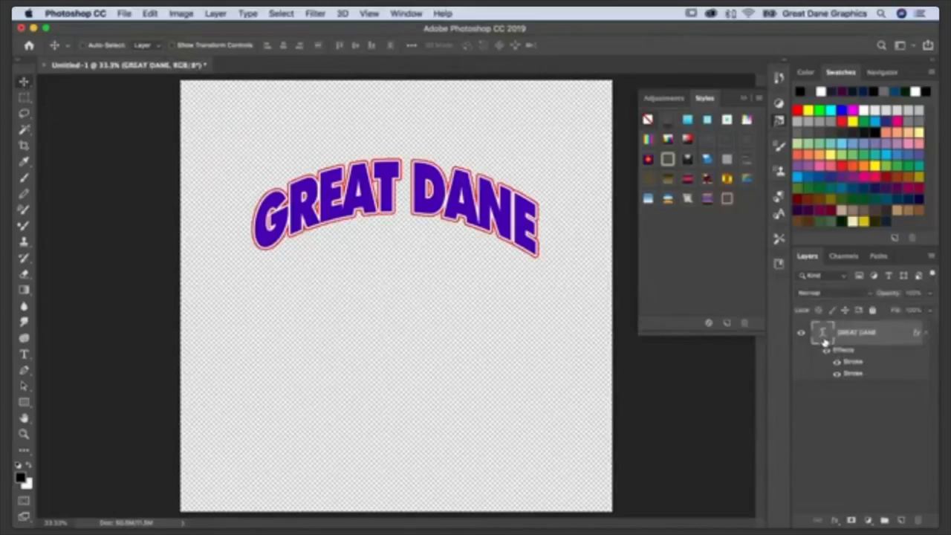
pyautogui.doubleClick(916, 336)
pyautogui.moveTo(330, 222); pyautogui.dragTo(722, 143)
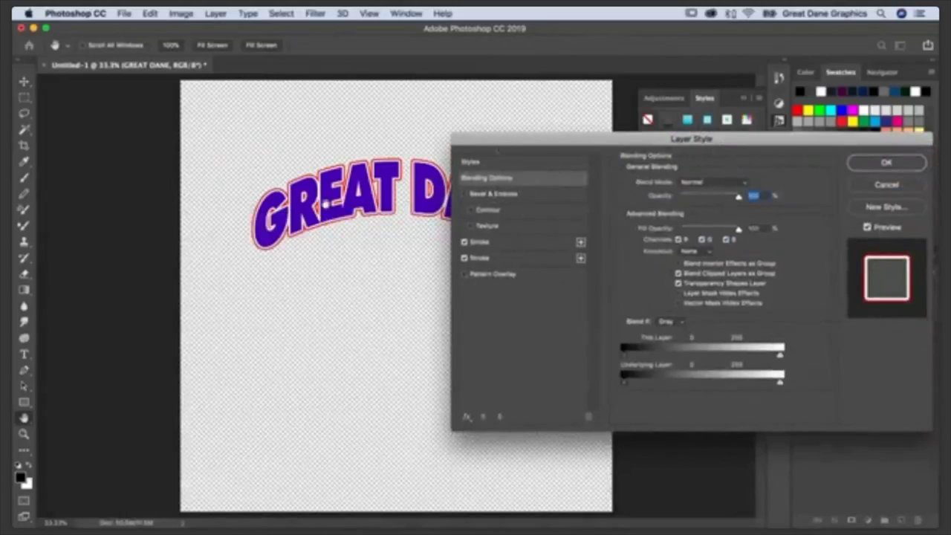
pyautogui.click(467, 417)
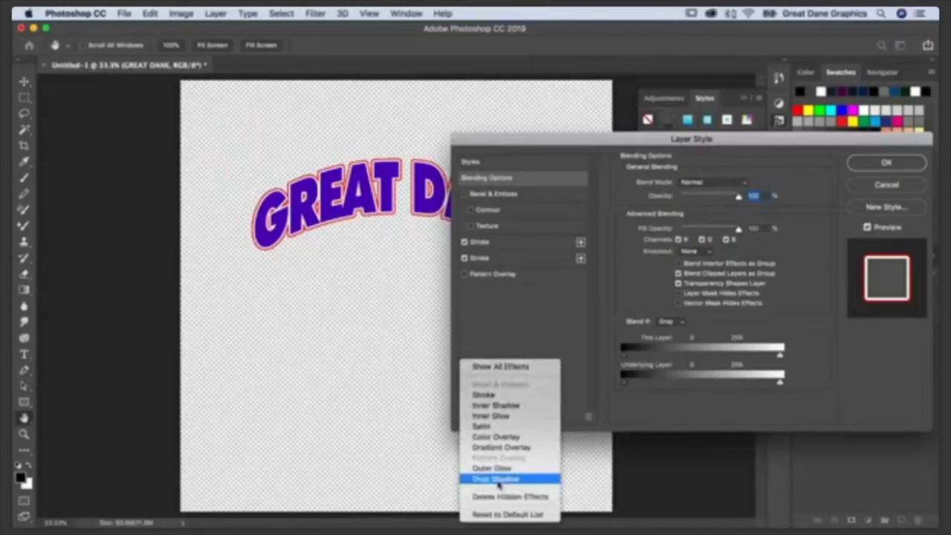
pyautogui.click(496, 480)
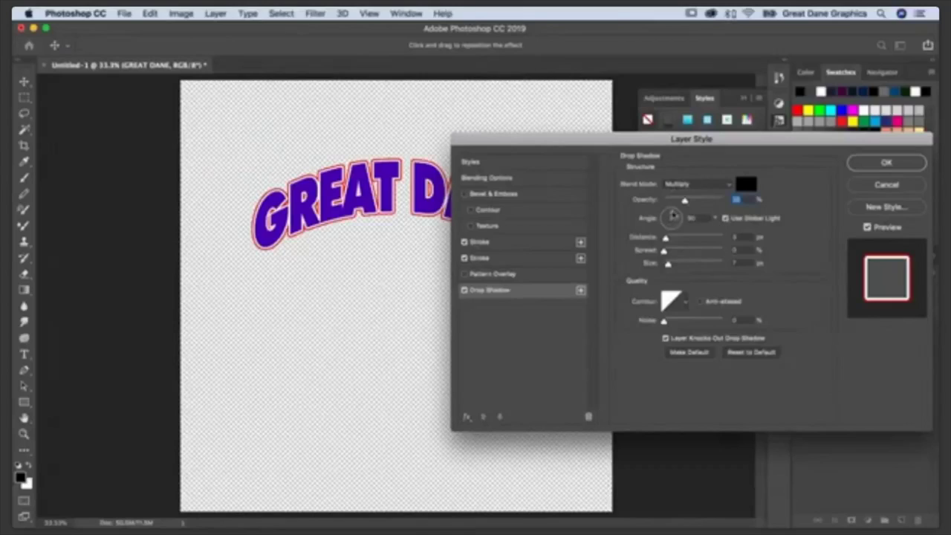
# - Cast the drop shadow down and to the right of the letters with about 72% opacity and 18% spread, and apply the layer style
pyautogui.moveTo(672, 215); pyautogui.dragTo(677, 264)
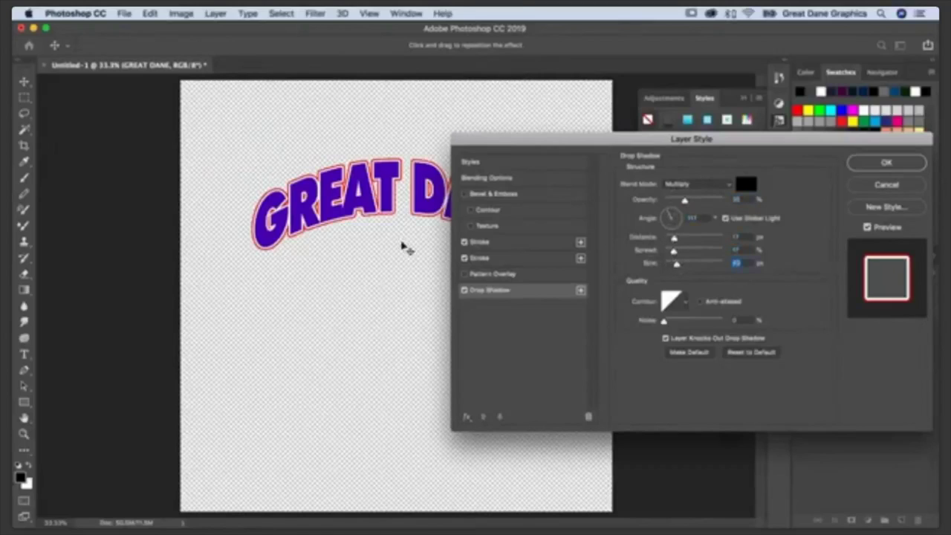
pyautogui.moveTo(386, 206)
pyautogui.mouseDown()
pyautogui.moveTo(320, 190)
pyautogui.moveTo(295, 260)
pyautogui.moveTo(390, 204)
pyautogui.mouseUp()
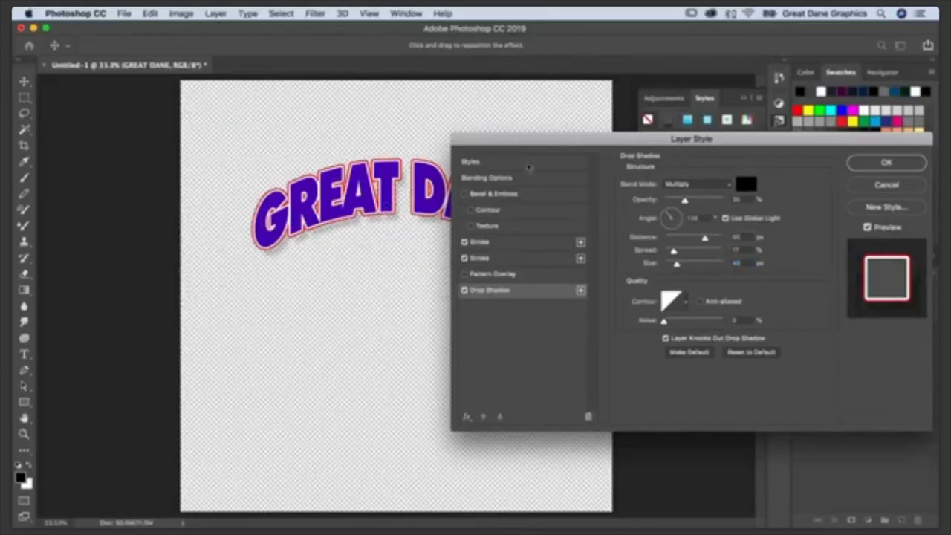
pyautogui.moveTo(684, 200); pyautogui.dragTo(706, 200)
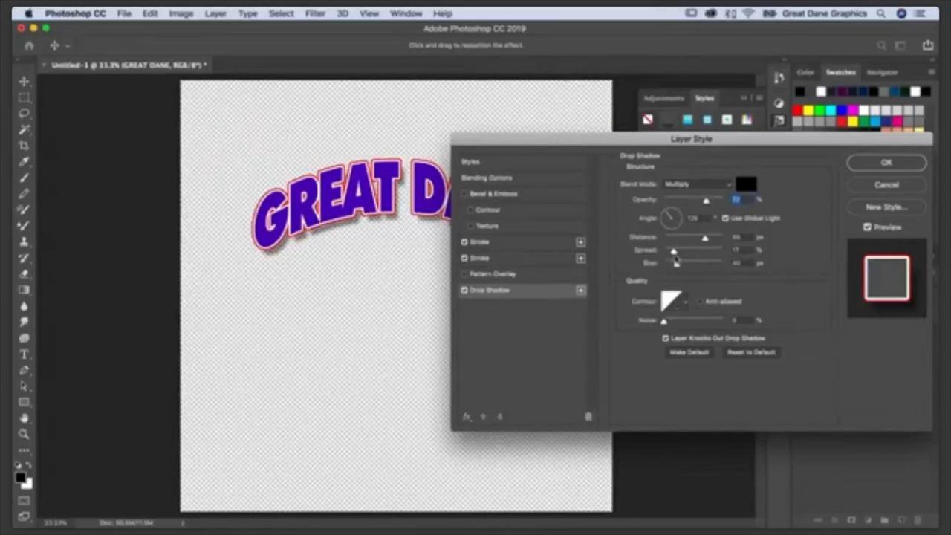
pyautogui.moveTo(674, 251); pyautogui.dragTo(720, 239)
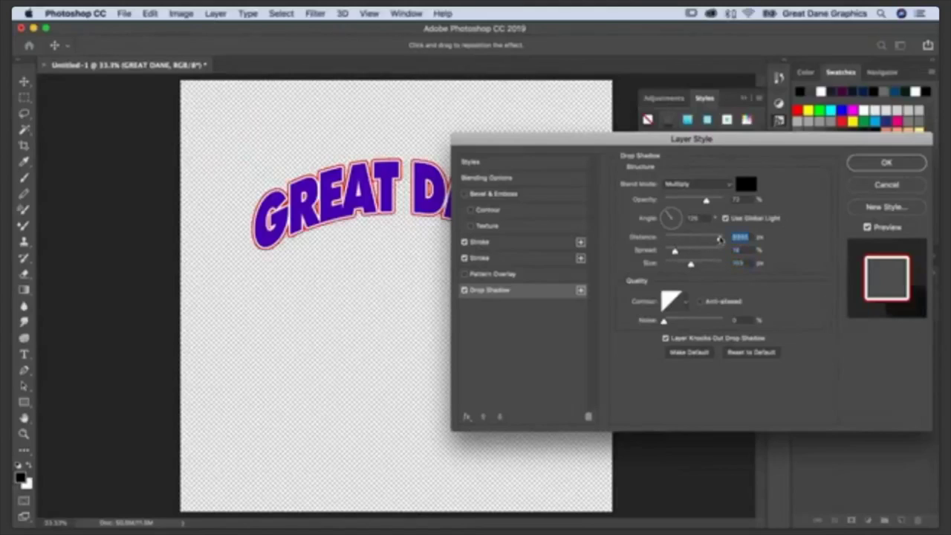
pyautogui.moveTo(420, 234); pyautogui.dragTo(398, 213)
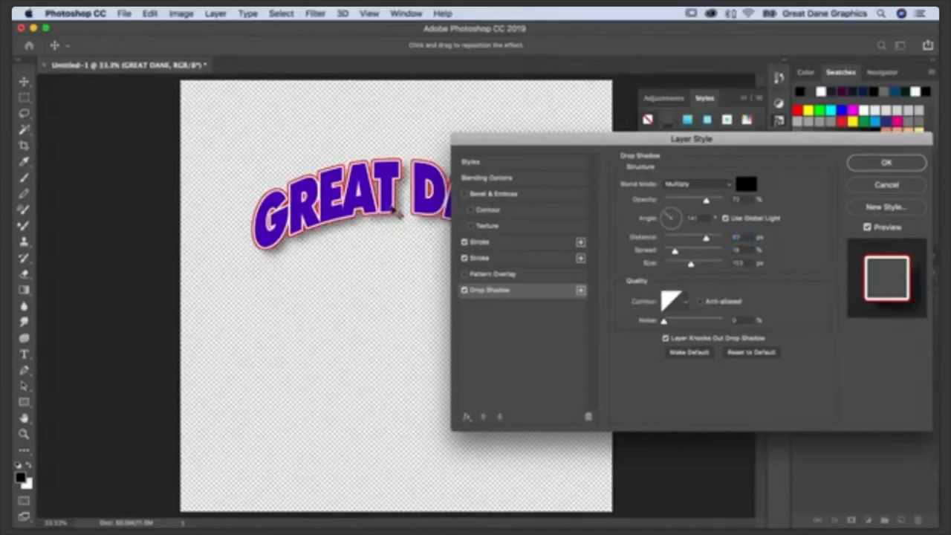
pyautogui.click(862, 162)
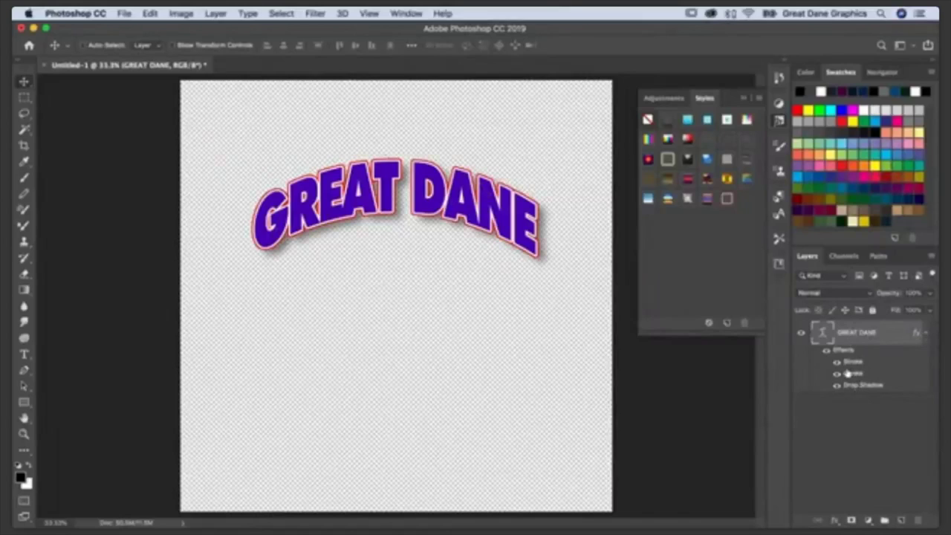
pyautogui.click(925, 334)
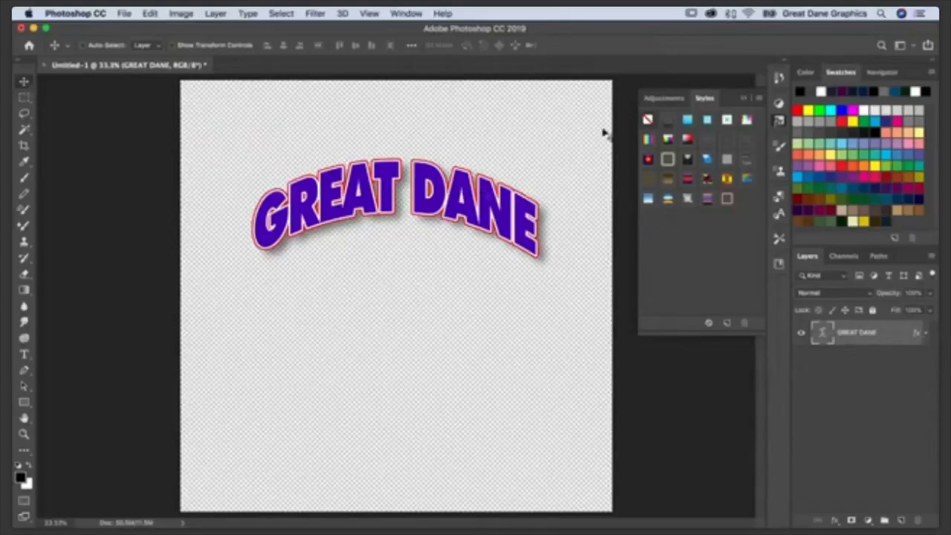
# - Load the GDG Style Set 1.asl file from the Documents folder into the layer style presets
pyautogui.click(758, 103)
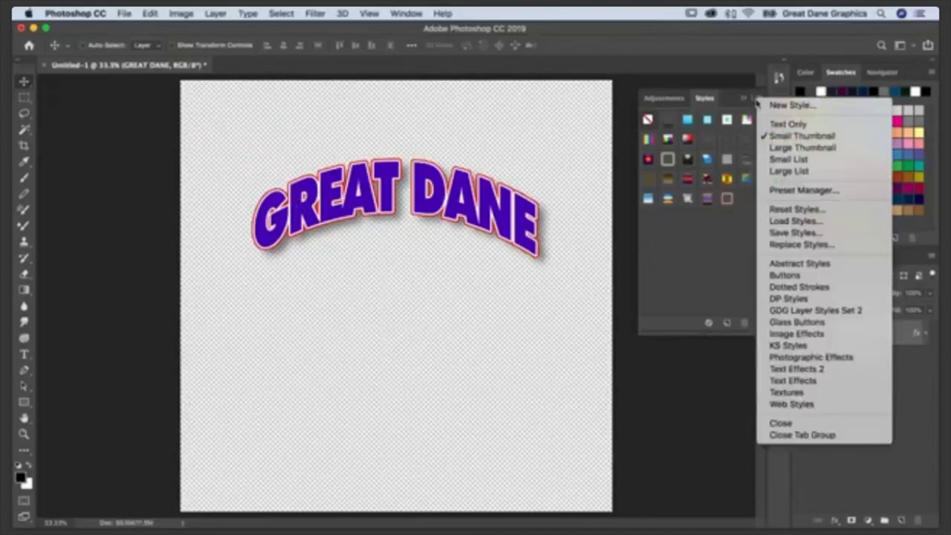
pyautogui.click(794, 221)
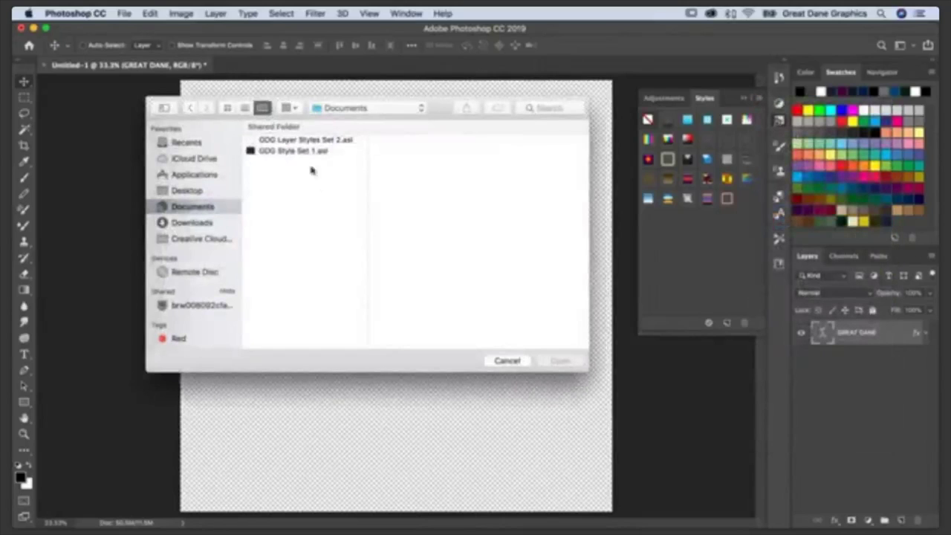
pyautogui.click(284, 151)
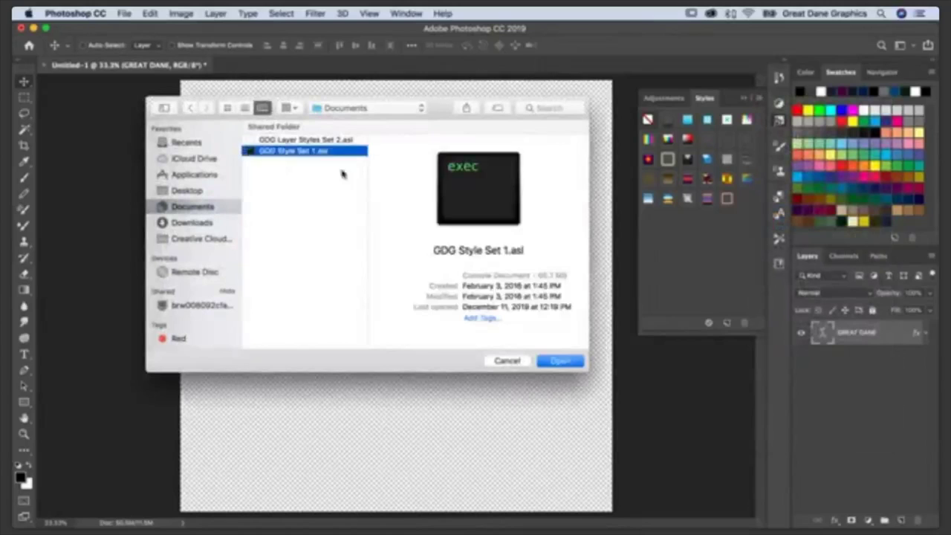
pyautogui.click(556, 362)
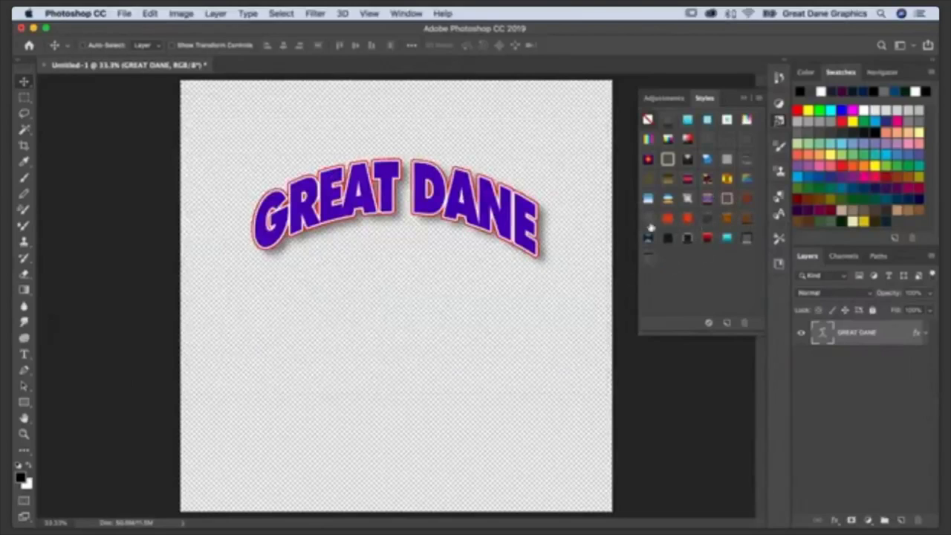
# - Try several of the newly loaded style presets on the GREAT DANE text, ending with the reddish-brown textured style
pyautogui.click(749, 201)
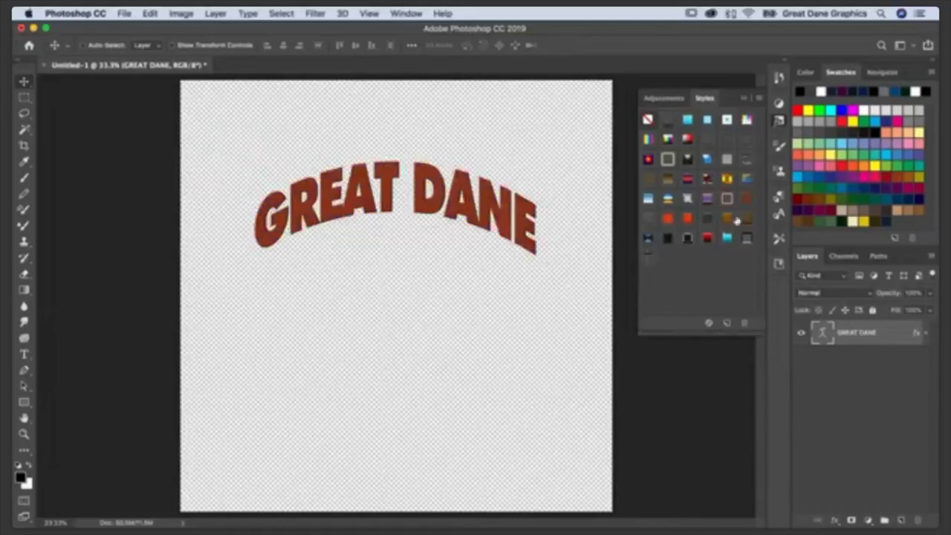
pyautogui.click(649, 218)
pyautogui.click(667, 218)
pyautogui.click(687, 217)
pyautogui.click(725, 218)
pyautogui.click(747, 218)
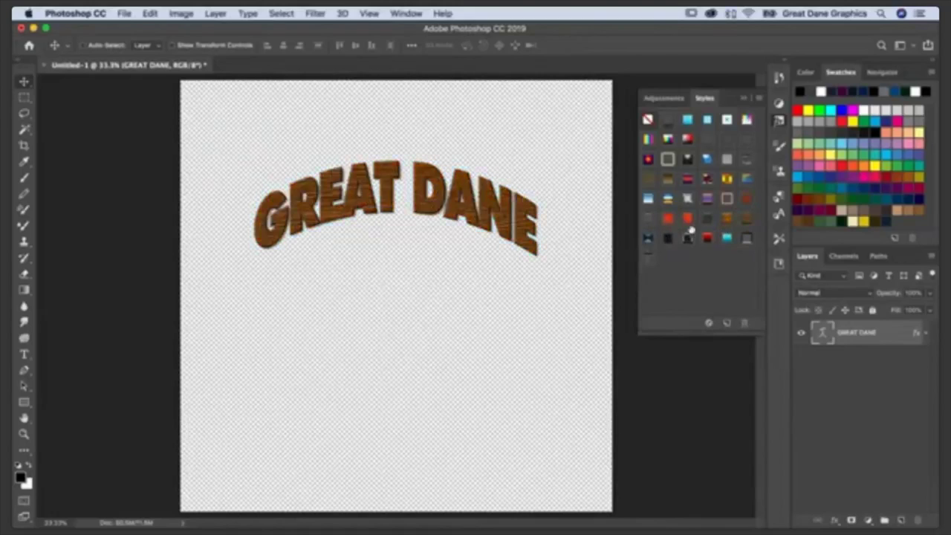
pyautogui.click(747, 197)
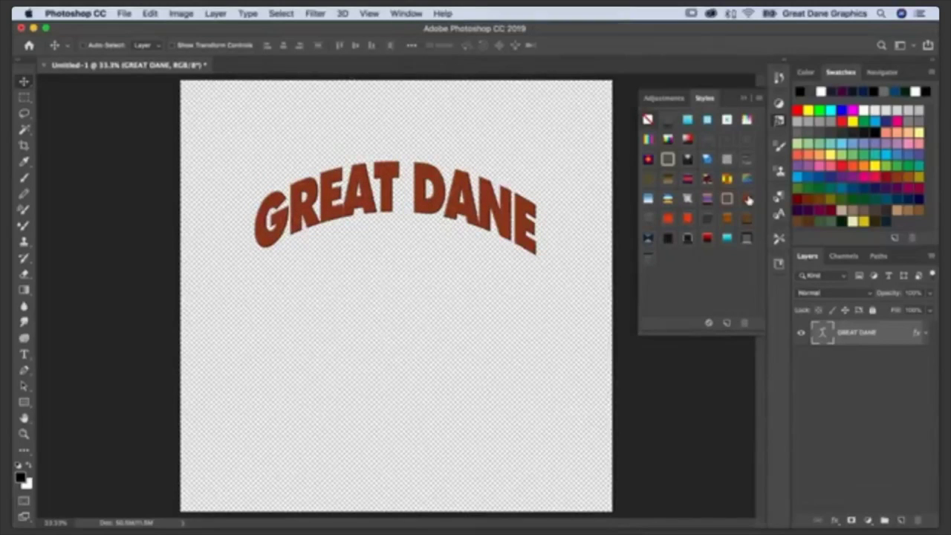
pyautogui.click(667, 218)
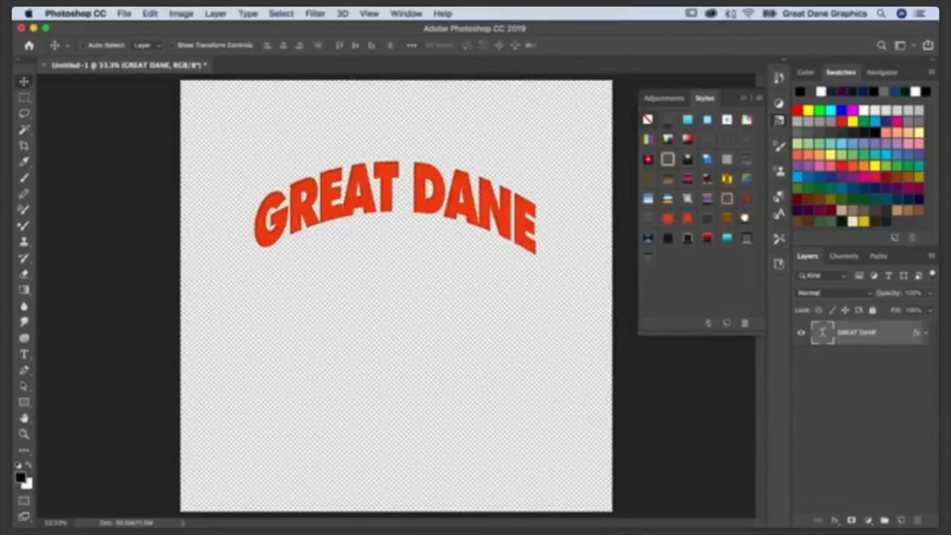
pyautogui.click(745, 218)
pyautogui.click(726, 219)
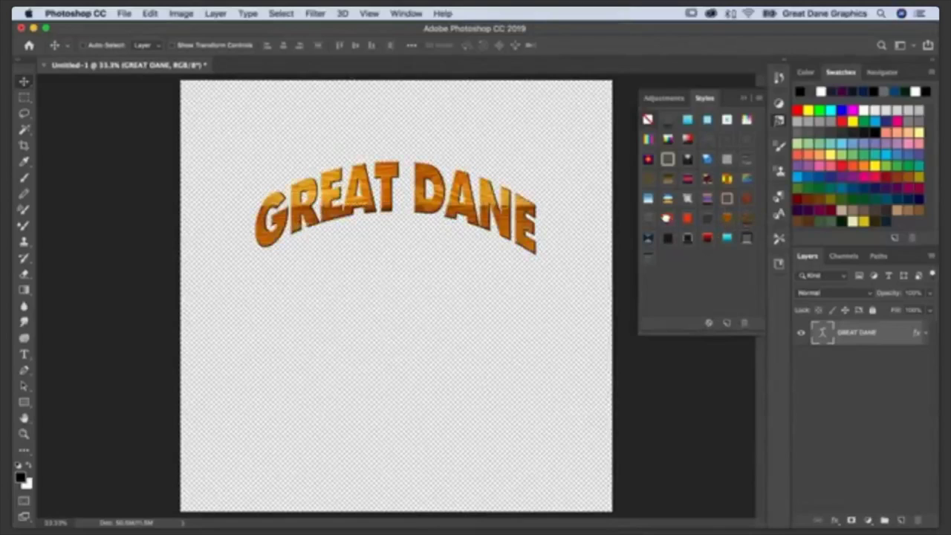
pyautogui.click(668, 220)
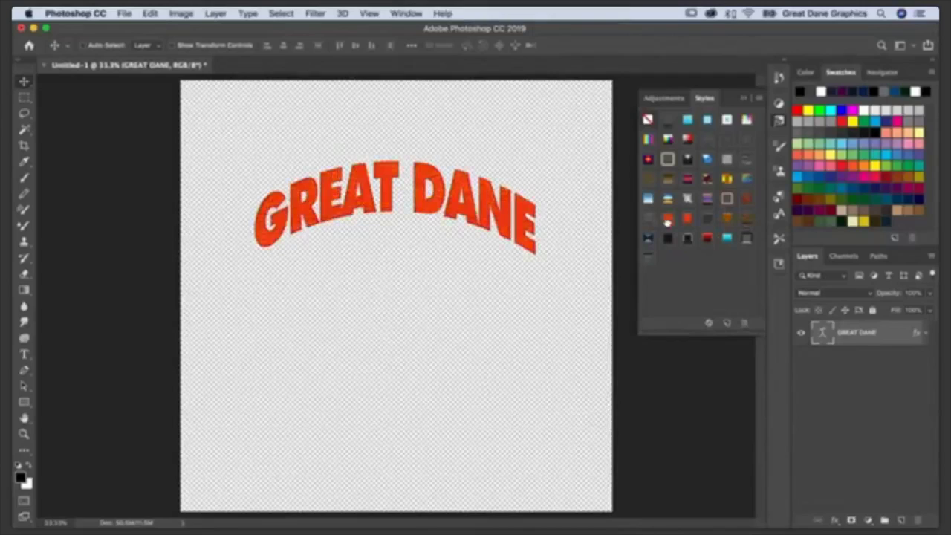
pyautogui.click(749, 201)
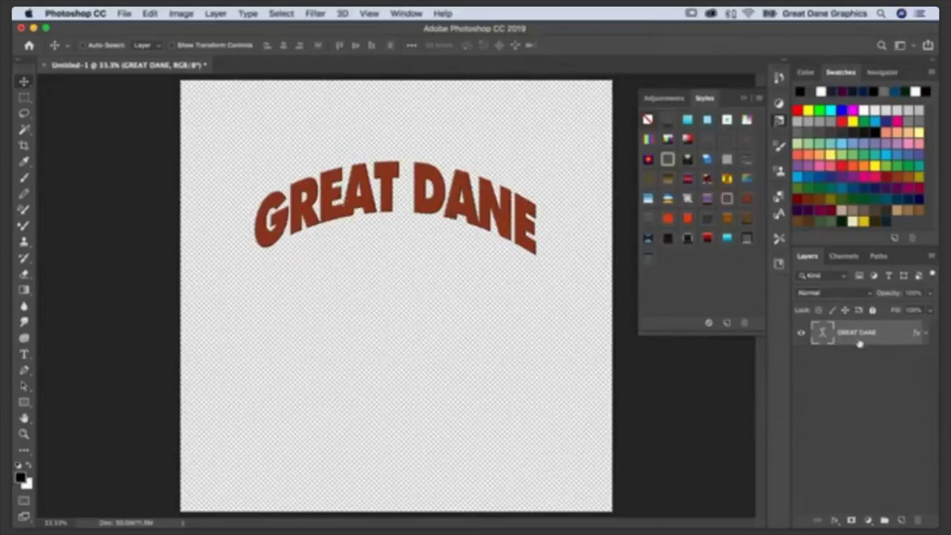
# - Increase the Bevel & Emboss size in the GREAT DANE layer style for a more pronounced inner bevel
pyautogui.doubleClick(917, 336)
pyautogui.moveTo(557, 144); pyautogui.dragTo(504, 248)
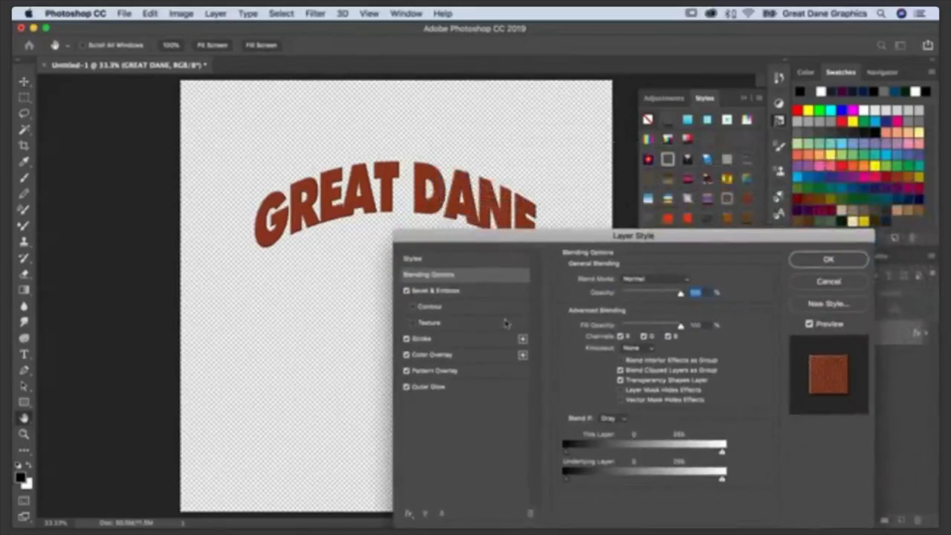
pyautogui.click(429, 291)
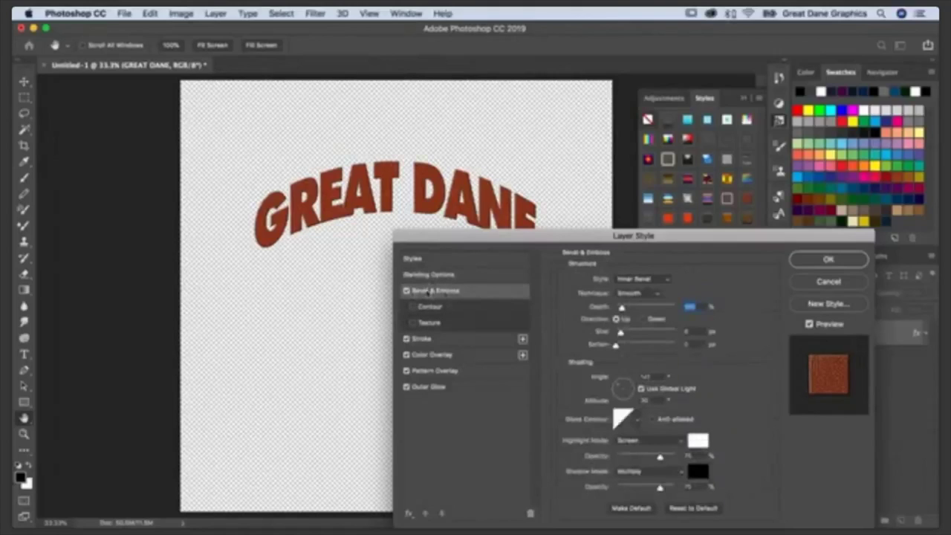
pyautogui.click(621, 333)
pyautogui.moveTo(622, 333); pyautogui.dragTo(624, 334)
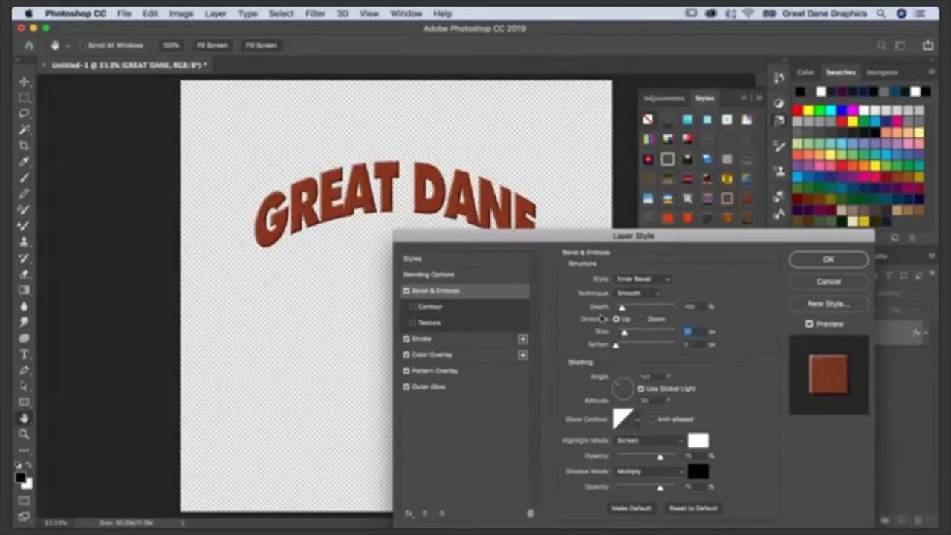
# - Thicken the outside stroke around the text and change its color from black to a muted slate blue
pyautogui.click(422, 339)
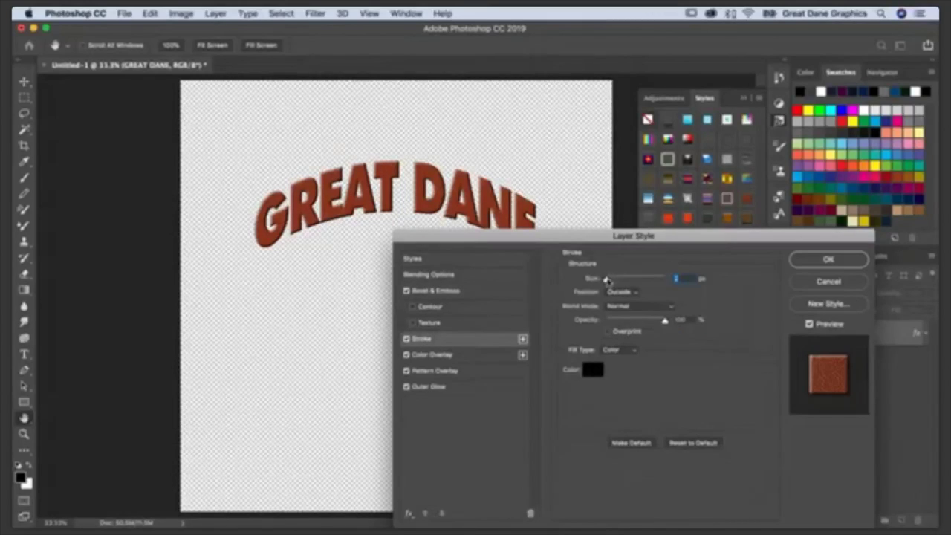
pyautogui.moveTo(609, 279); pyautogui.dragTo(612, 281)
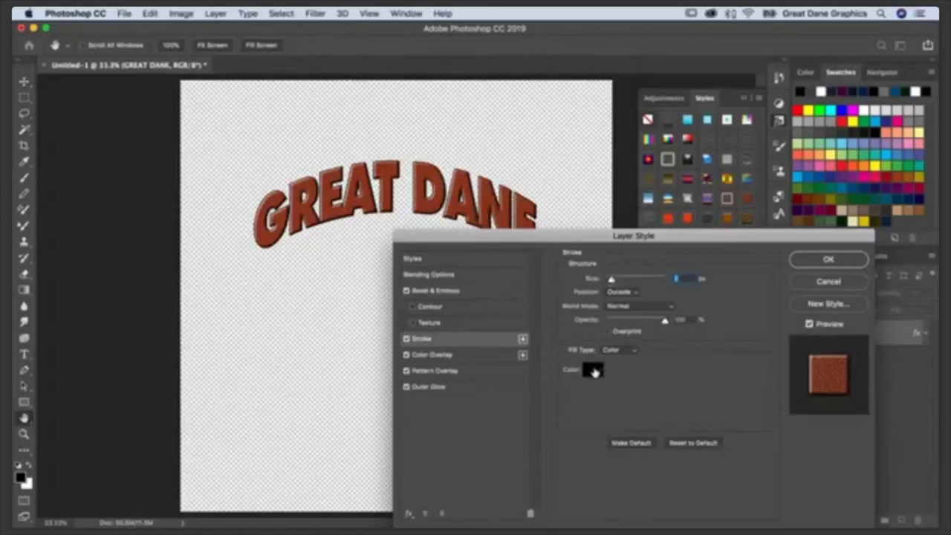
pyautogui.click(595, 370)
pyautogui.click(716, 319)
pyautogui.click(755, 243)
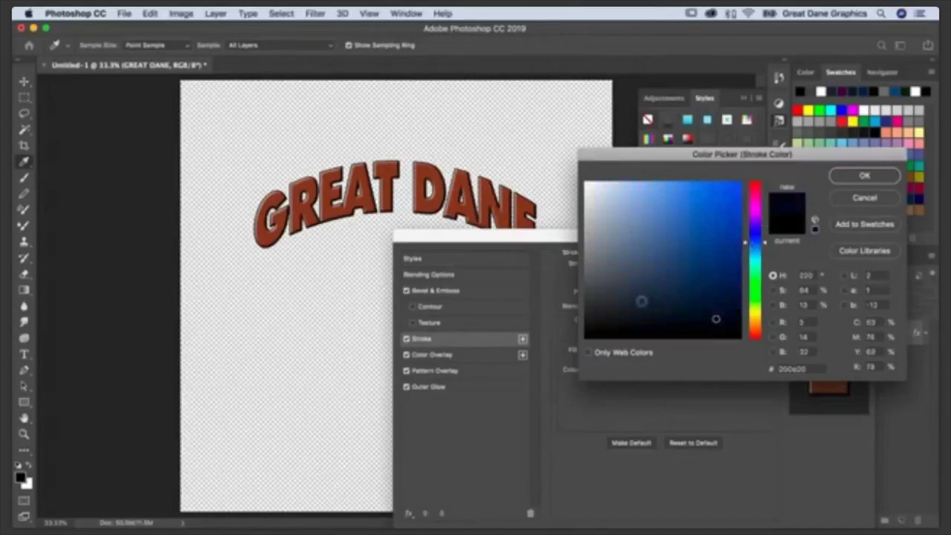
pyautogui.click(636, 250)
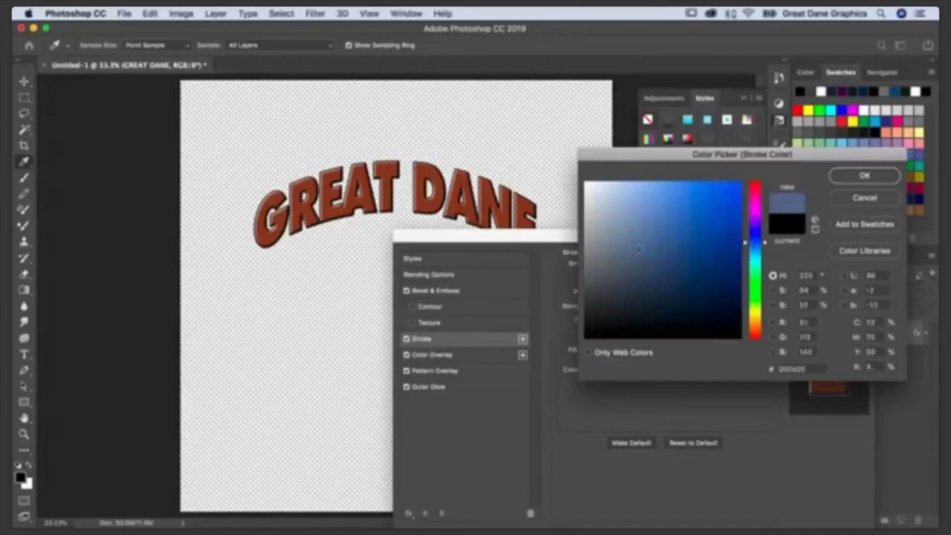
pyautogui.click(853, 176)
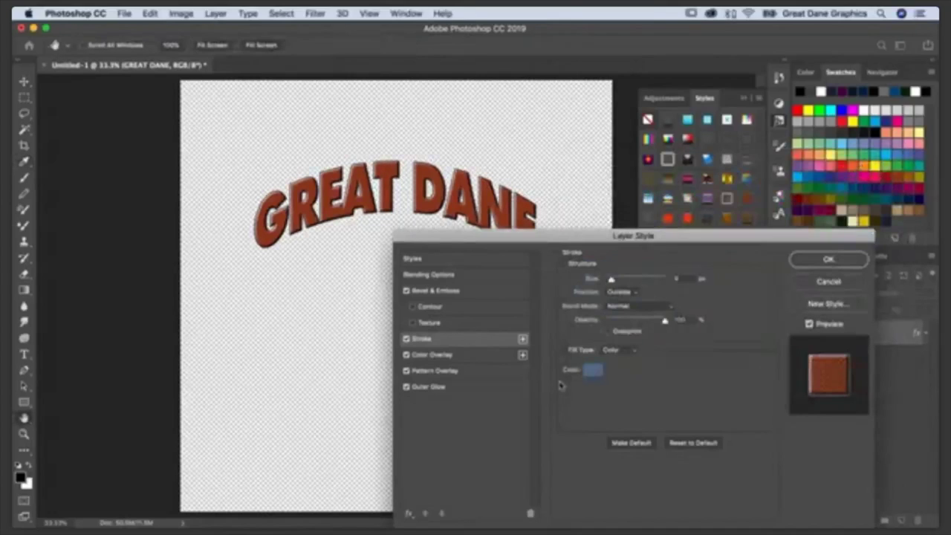
pyautogui.moveTo(610, 281); pyautogui.dragTo(614, 280)
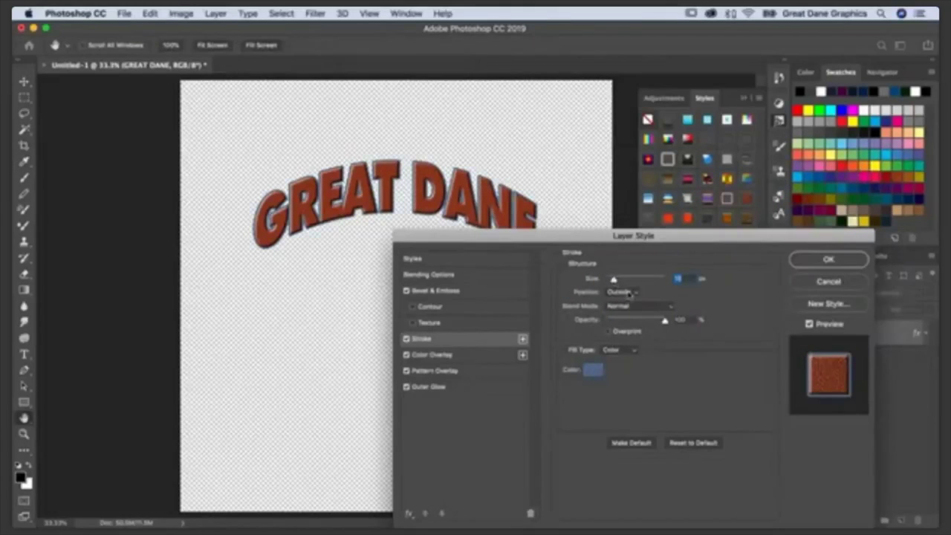
pyautogui.moveTo(613, 280); pyautogui.dragTo(611, 280)
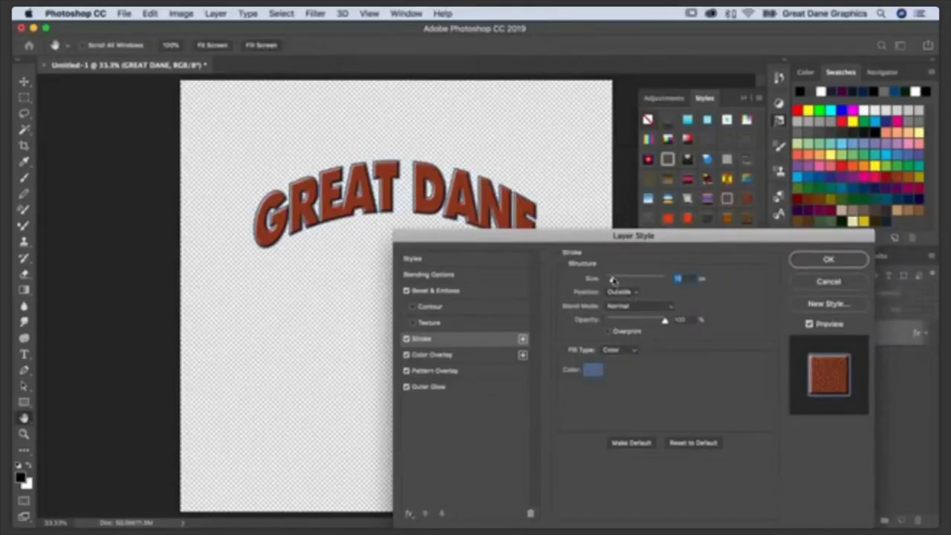
# - Adjust the Pattern Overlay scale of the reddish-brown texture and apply the modified layer style to the text
pyautogui.click(435, 370)
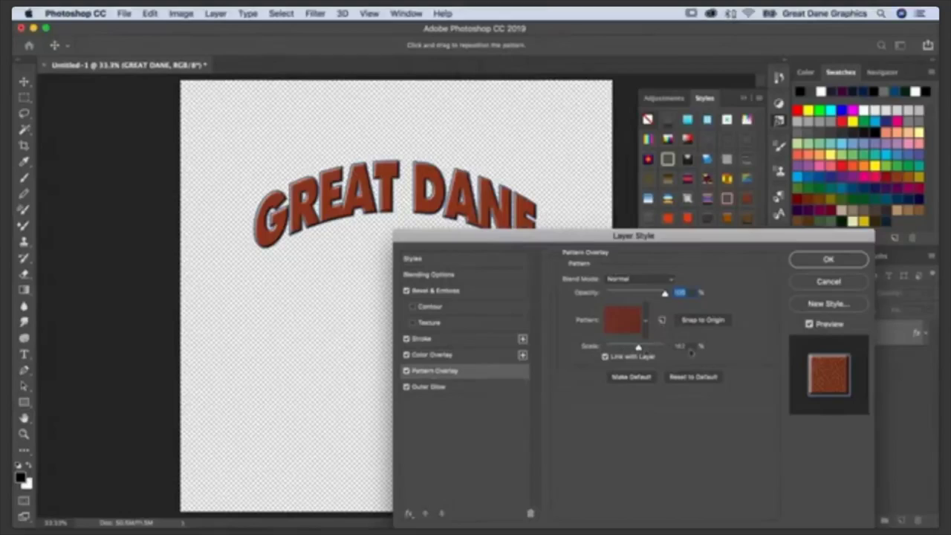
pyautogui.press('Tab')
pyautogui.moveTo(640, 347); pyautogui.dragTo(632, 349)
pyautogui.moveTo(628, 349); pyautogui.dragTo(640, 349)
pyautogui.moveTo(640, 348); pyautogui.dragTo(643, 349)
pyautogui.click(827, 259)
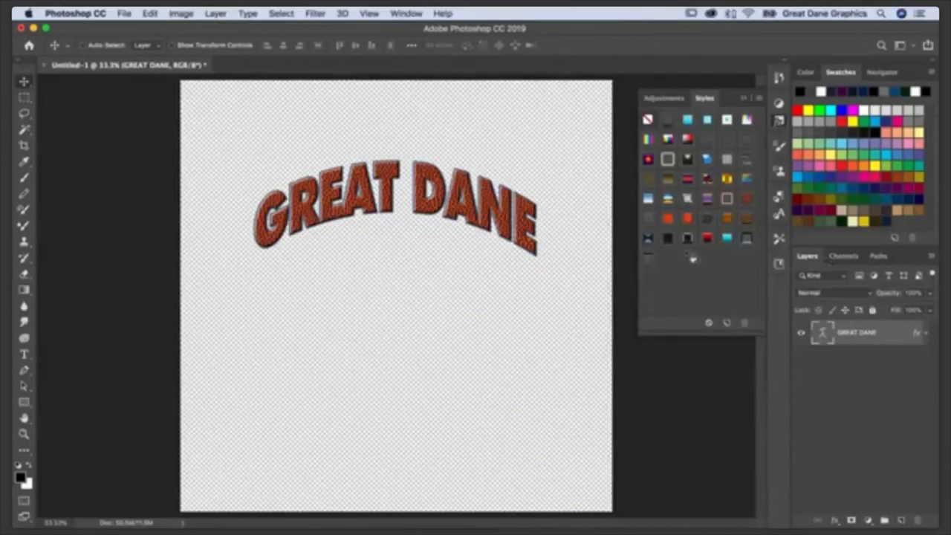
# - Try other style presets on the GREAT DANE text, going through the orange-red ones and ending with the plain dark one before them
pyautogui.click(688, 218)
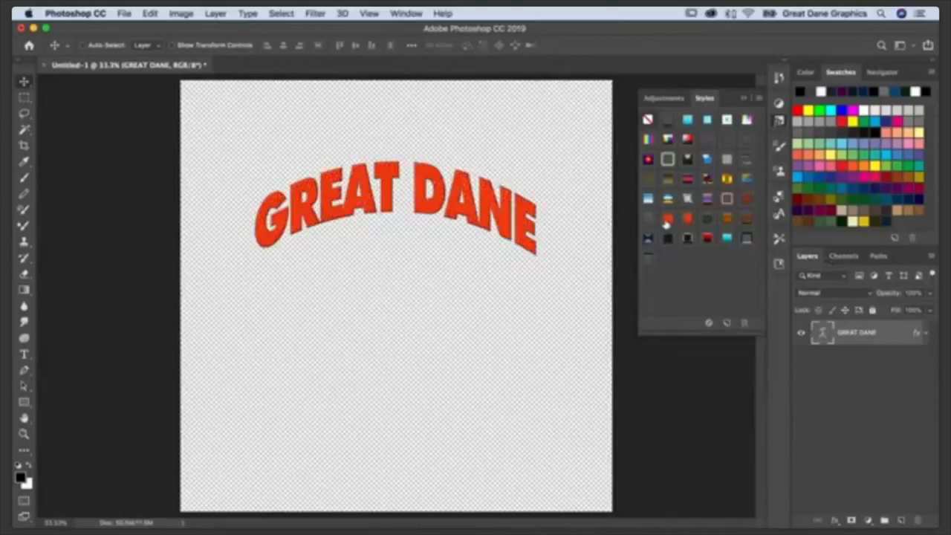
pyautogui.click(667, 219)
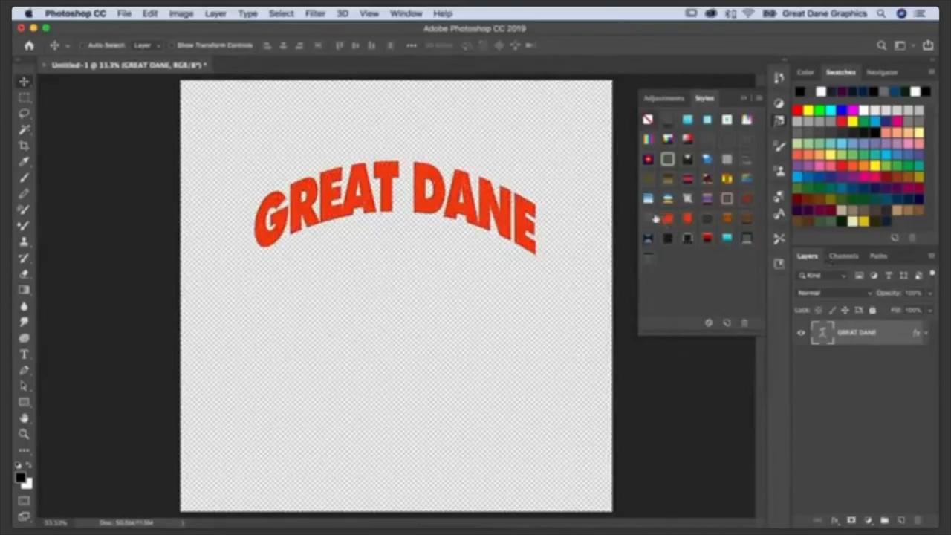
pyautogui.click(648, 218)
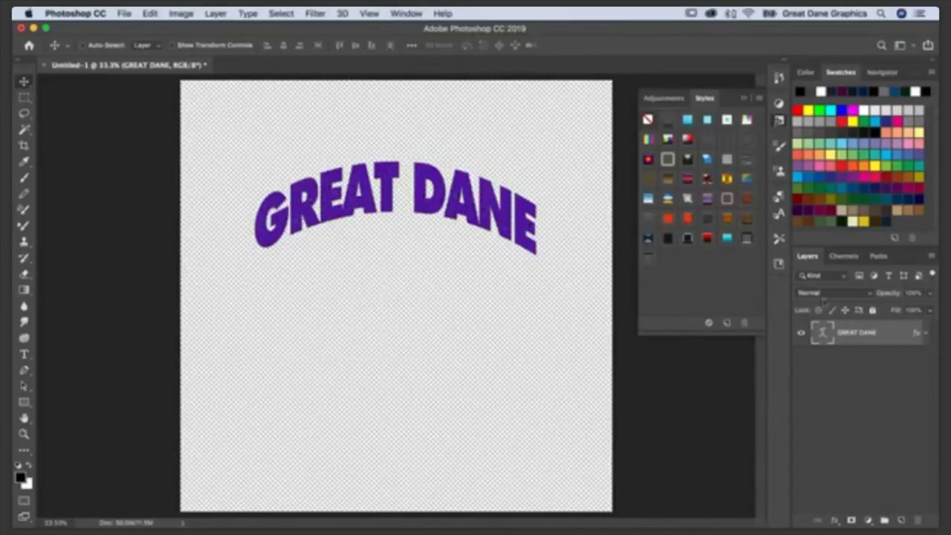
# - Change the fill color of the GREAT DANE text to dark green and commit the text edit
pyautogui.doubleClick(820, 341)
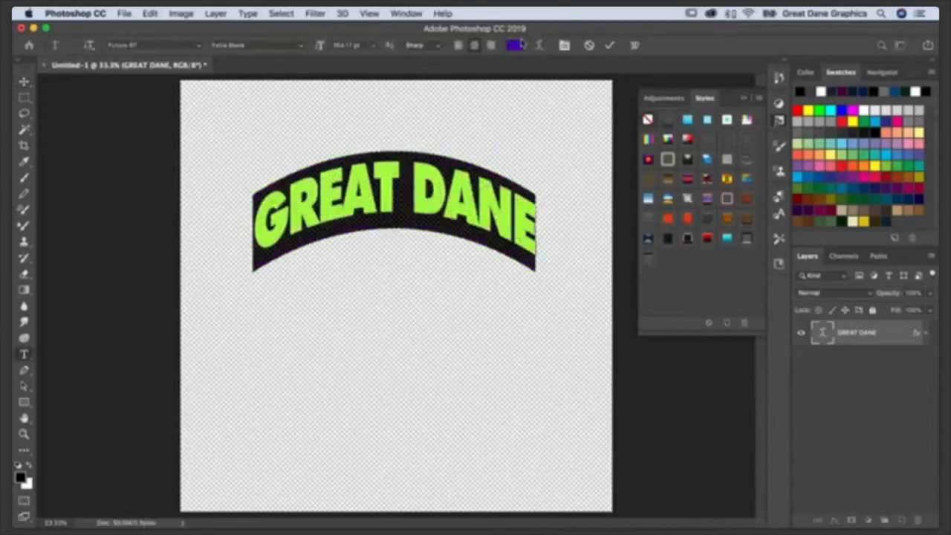
pyautogui.click(515, 44)
pyautogui.click(760, 282)
pyautogui.click(721, 263)
pyautogui.click(845, 177)
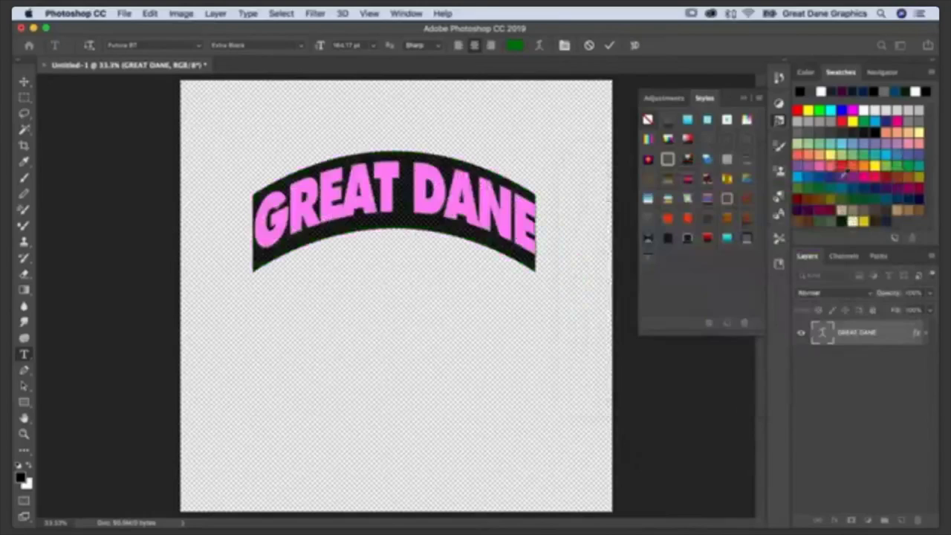
pyautogui.click(23, 82)
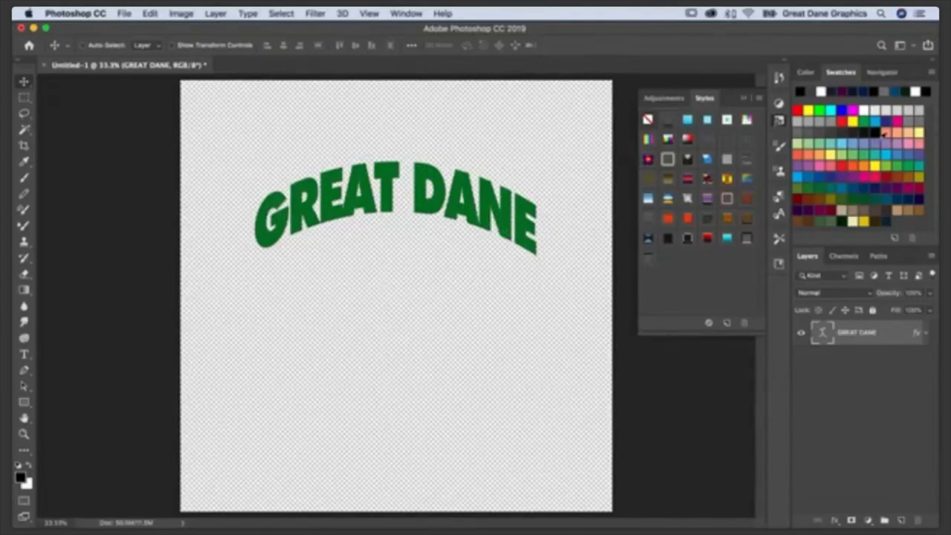
# - Collapse the Styles panel and close the Untitled-1 document without saving it
pyautogui.click(759, 97)
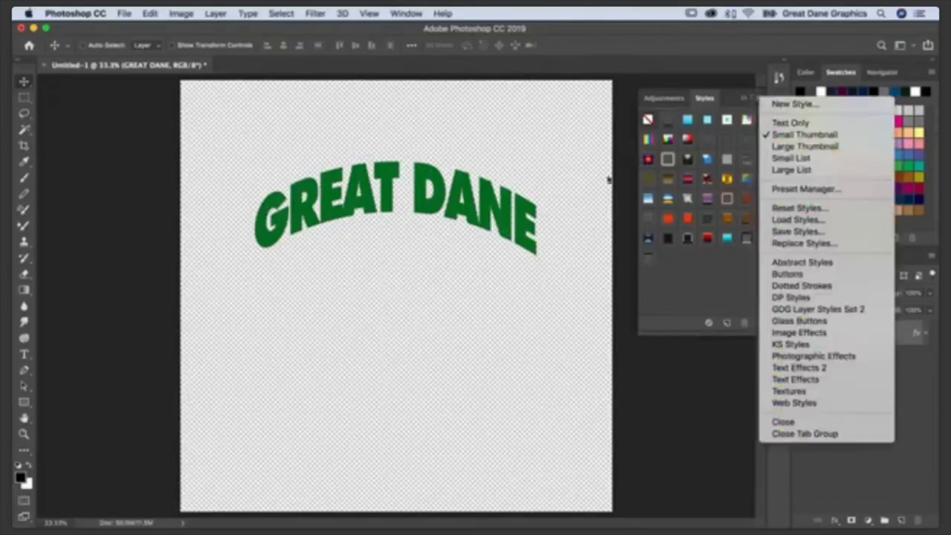
pyautogui.click(686, 299)
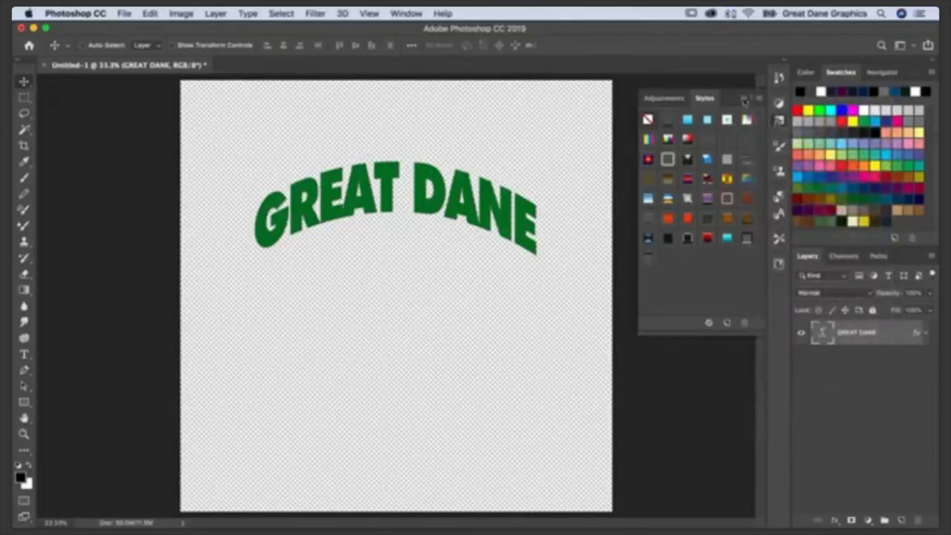
pyautogui.click(744, 99)
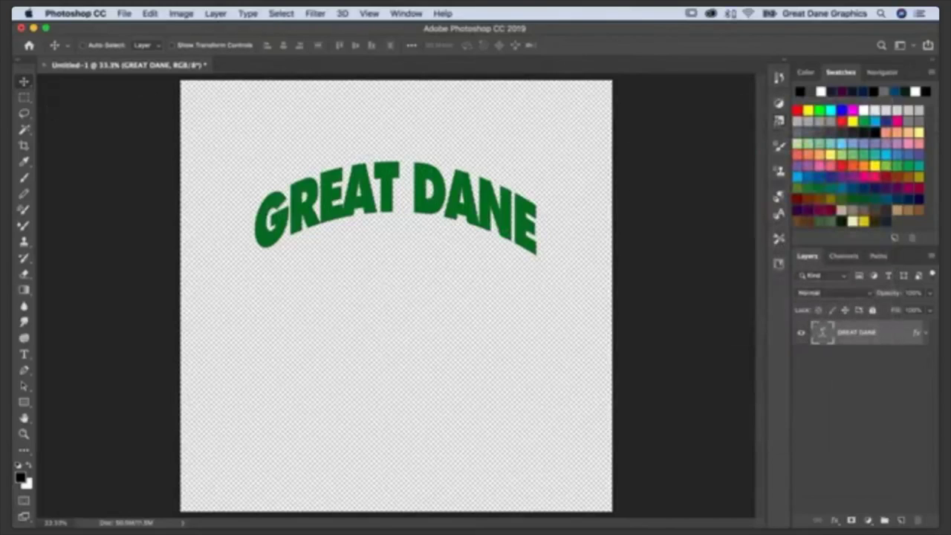
pyautogui.click(45, 65)
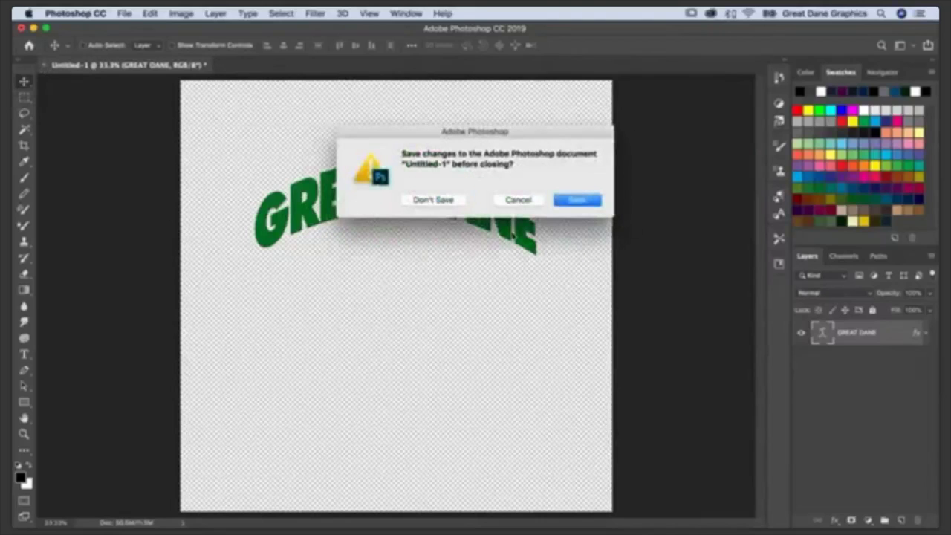
pyautogui.click(431, 204)
# - Preview FUT_JRSY Distressed.tif in the Cracked Paint Photo folder and compare it with FUT_JRSY Undistressed.tif
pyautogui.click(124, 12)
pyautogui.click(127, 40)
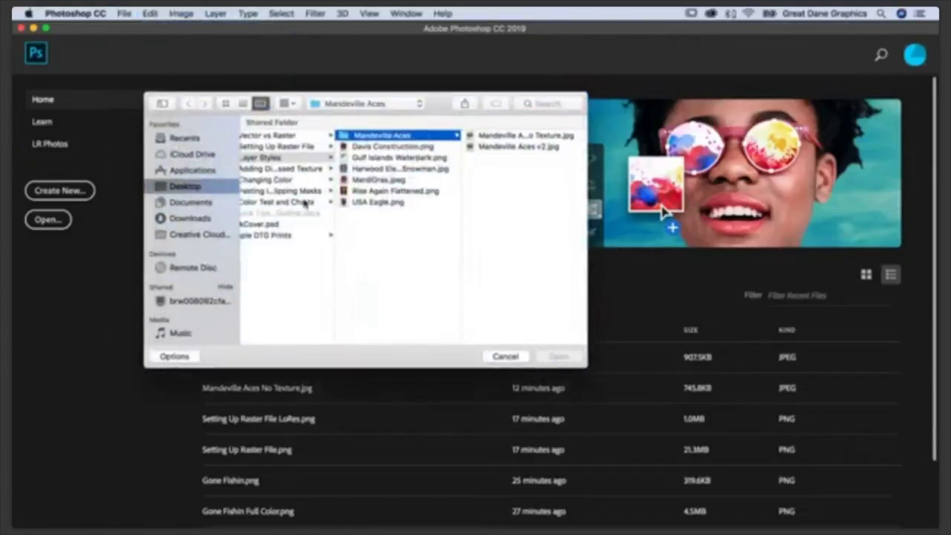
pyautogui.click(303, 169)
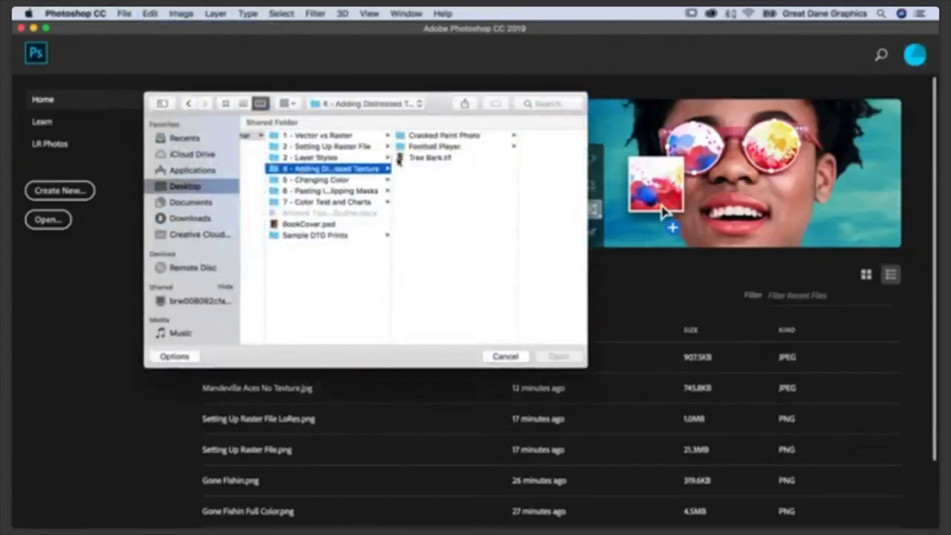
pyautogui.click(416, 136)
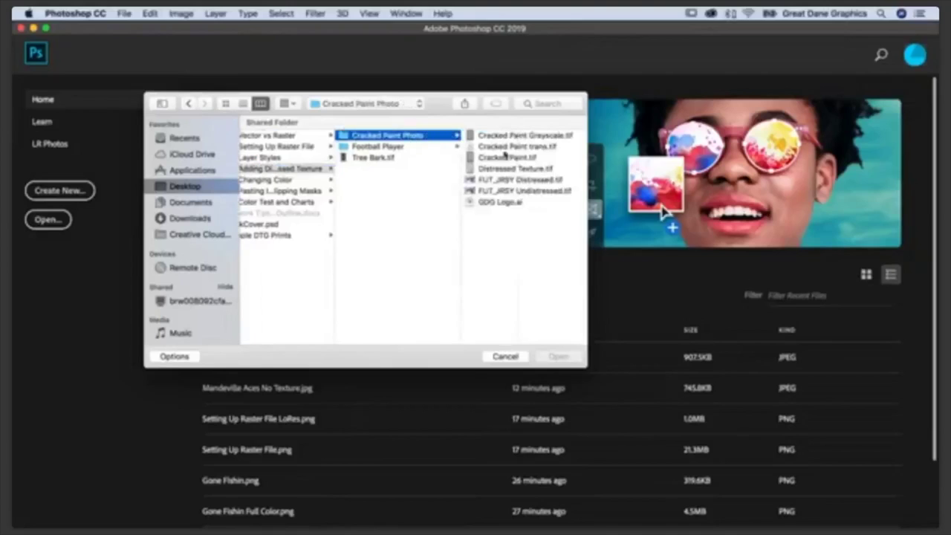
pyautogui.click(507, 184)
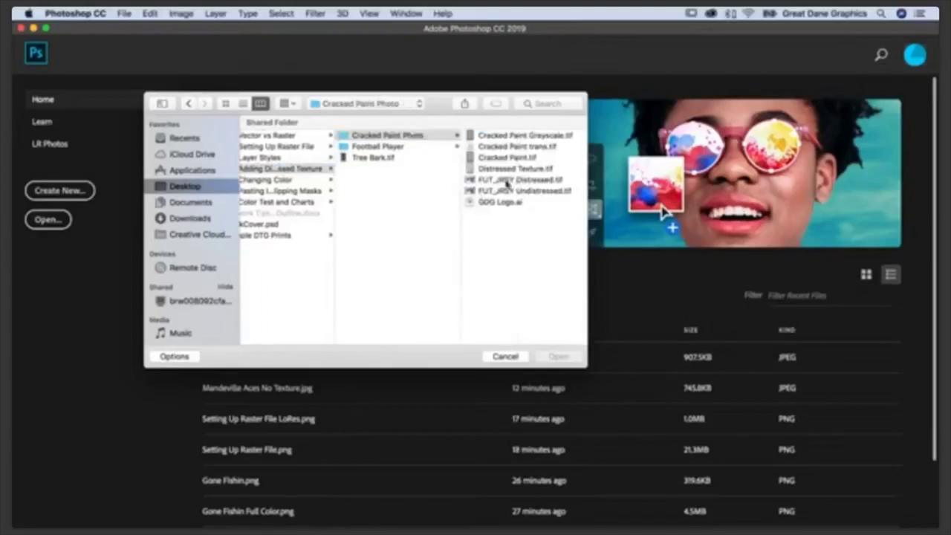
pyautogui.press('space')
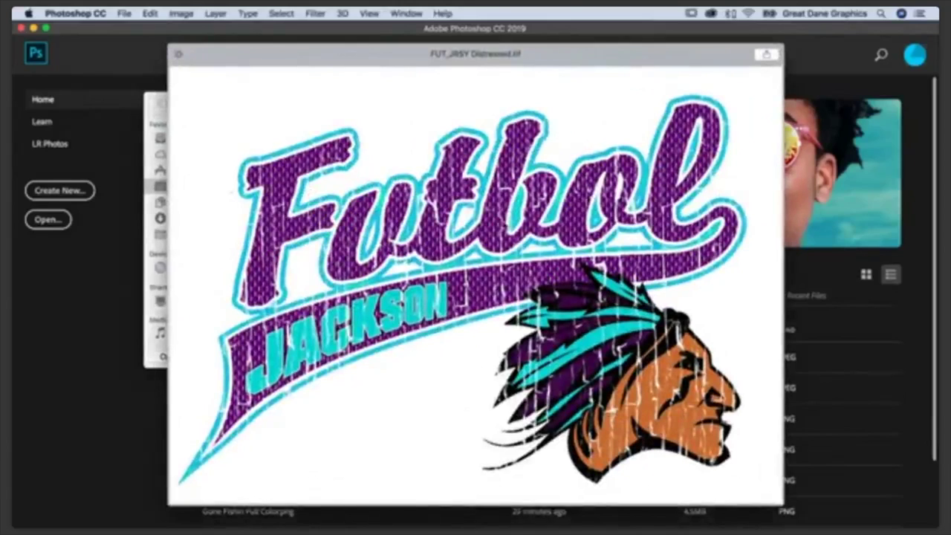
pyautogui.press('Up')
pyautogui.press('Down')
pyautogui.press('Down')
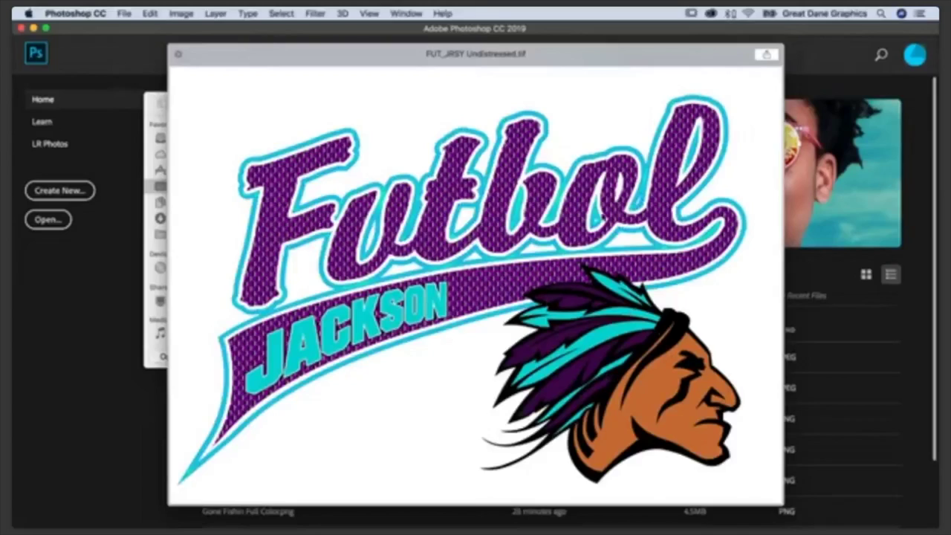
pyautogui.press('Up')
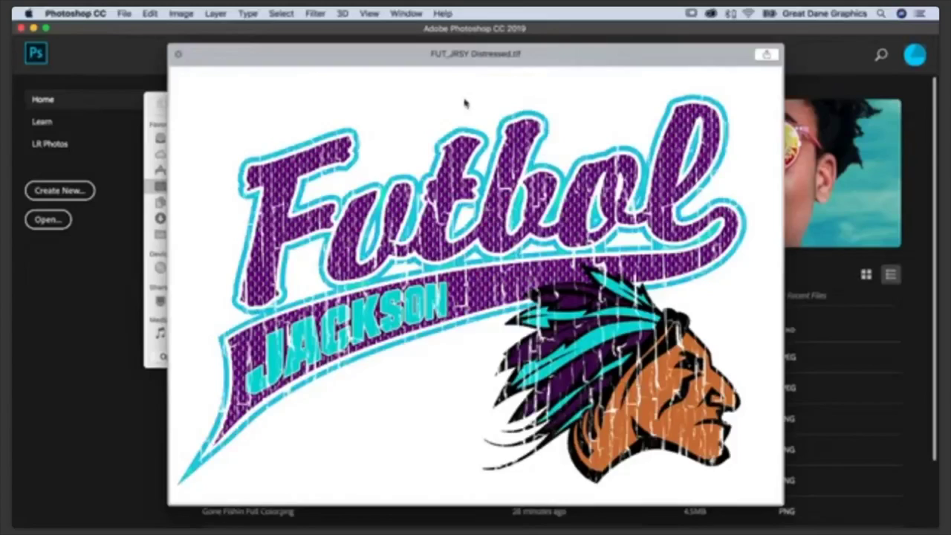
pyautogui.press('space')
# - Open G6104-DIGITAL.png from the Football Player folder
pyautogui.hscroll(-3, 300, 160)
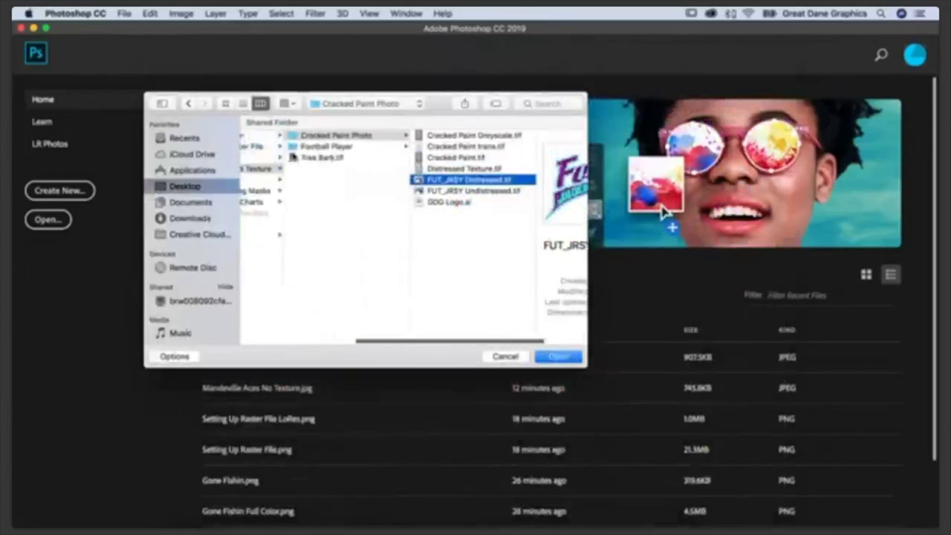
pyautogui.click(349, 149)
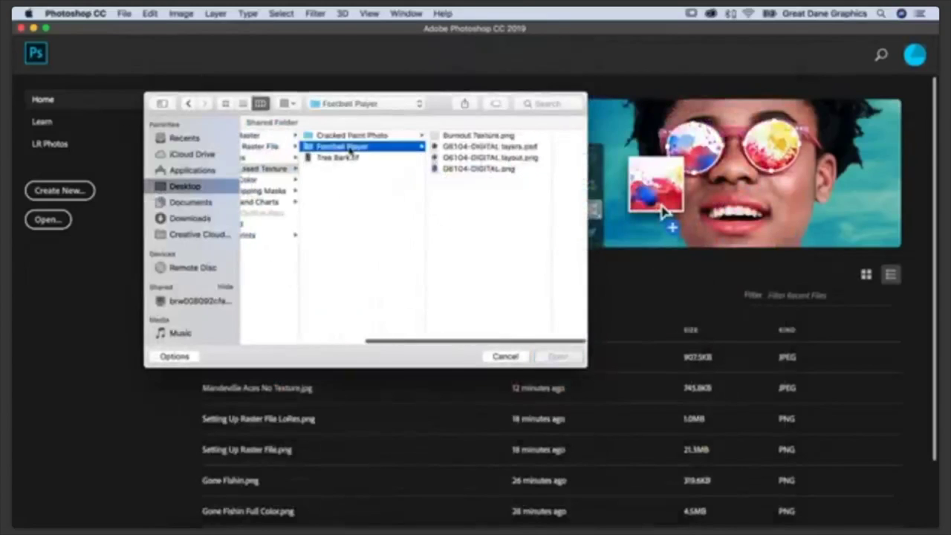
pyautogui.click(448, 170)
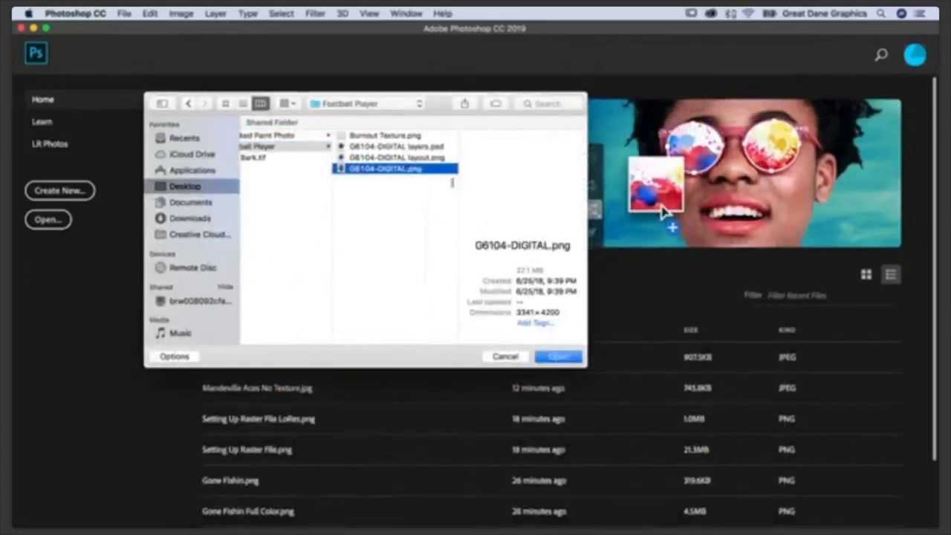
pyautogui.click(567, 359)
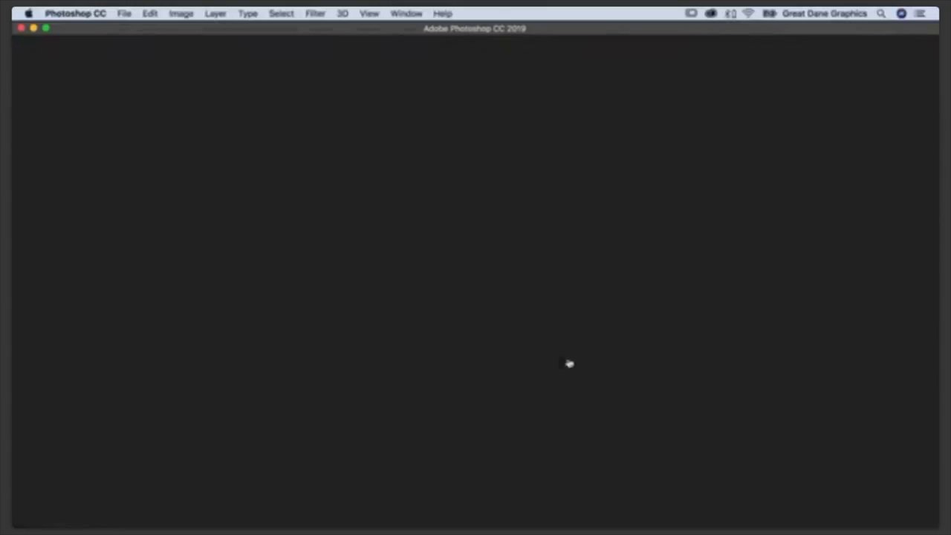
# - Check the football player image's dimensions and resolution without changing them
pyautogui.click(181, 13)
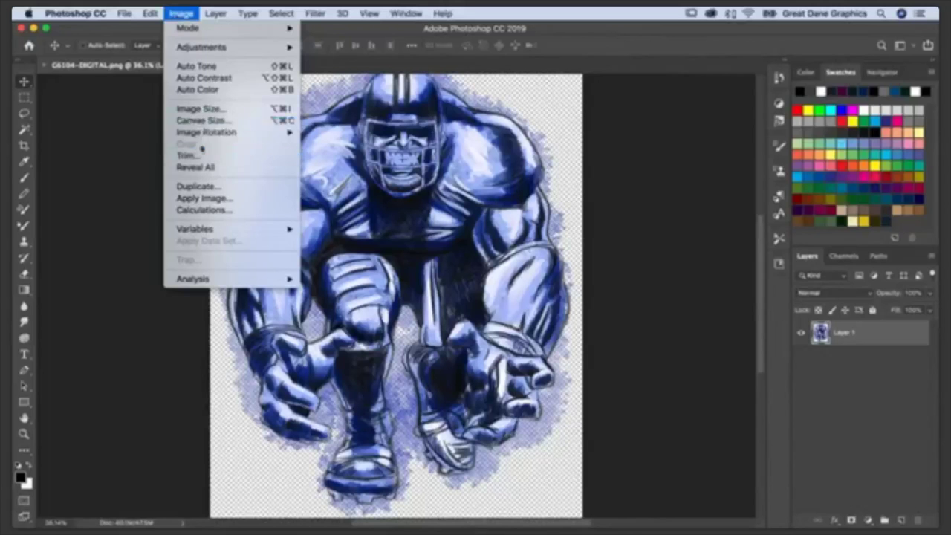
pyautogui.click(196, 110)
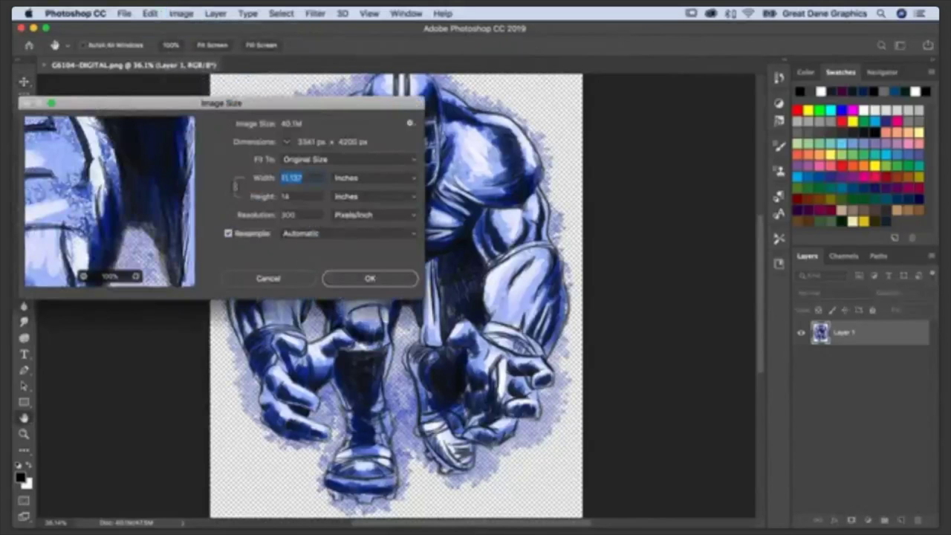
pyautogui.click(289, 283)
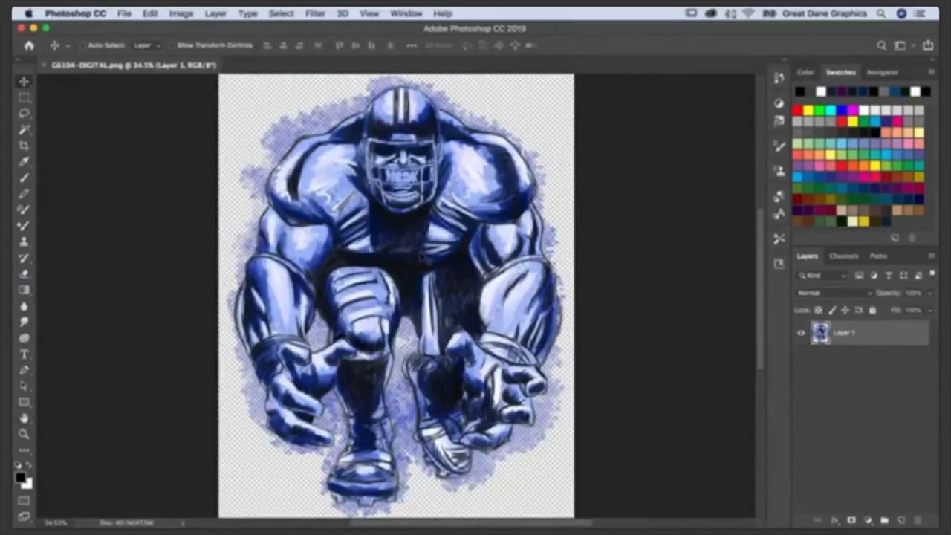
# - Add a new layer beneath the football player artwork and fill it with dark gray
pyautogui.click(902, 520)
pyautogui.moveTo(839, 336); pyautogui.dragTo(849, 372)
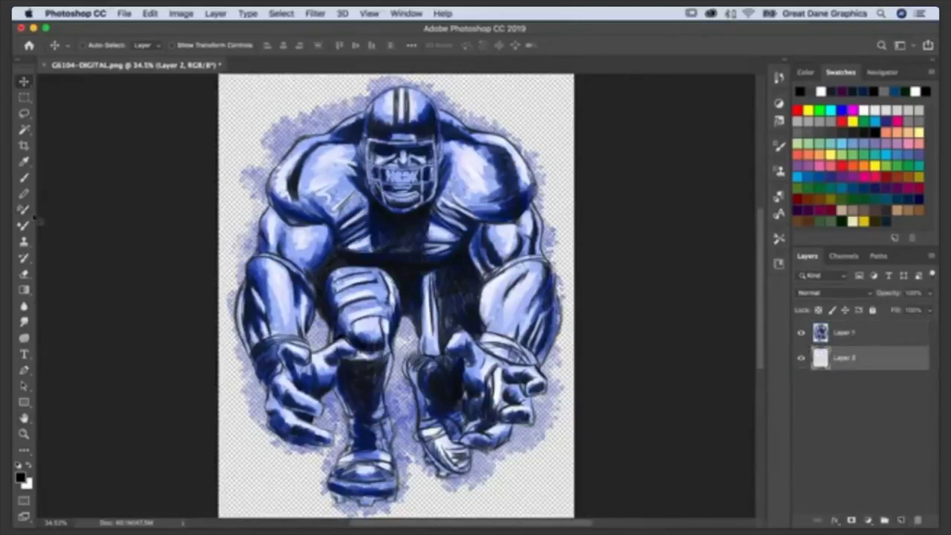
pyautogui.click(836, 130)
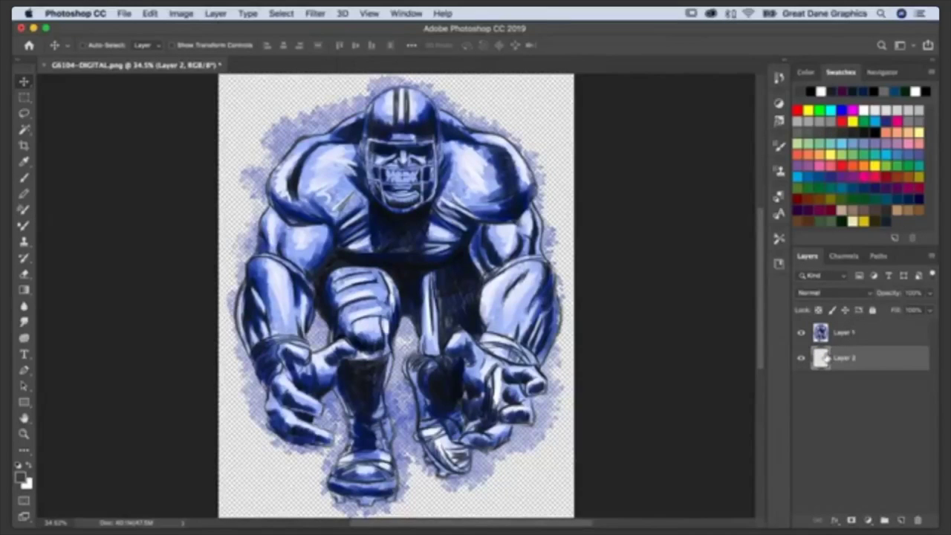
pyautogui.hotkey('alt', 'BackSpace')
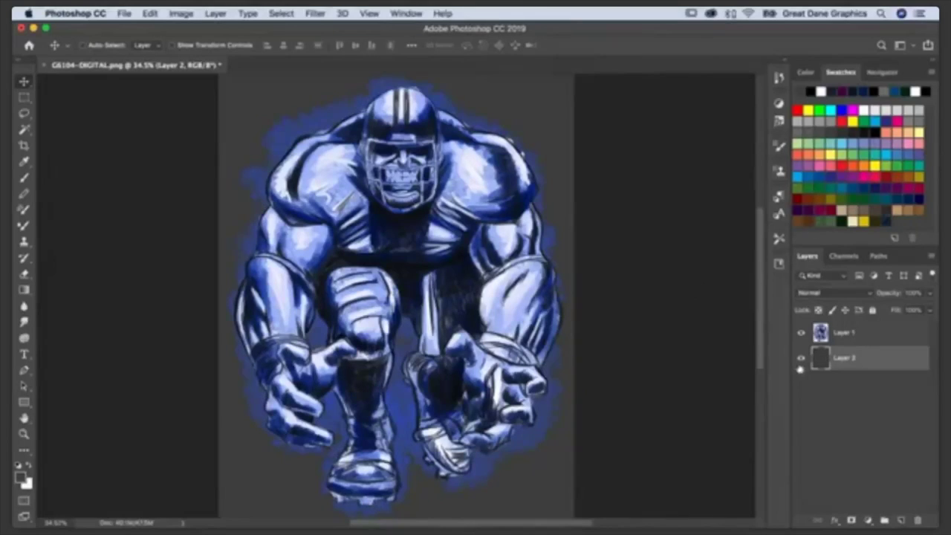
# - Toggle the visibility of the artwork layer and the gray background layer to compare them, leaving both shown
pyautogui.click(800, 333)
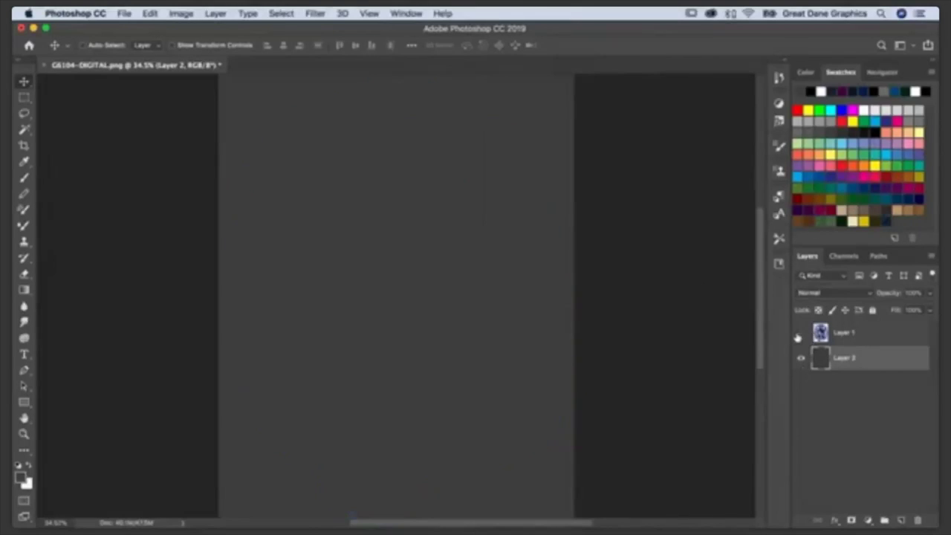
pyautogui.click(800, 333)
pyautogui.click(801, 358)
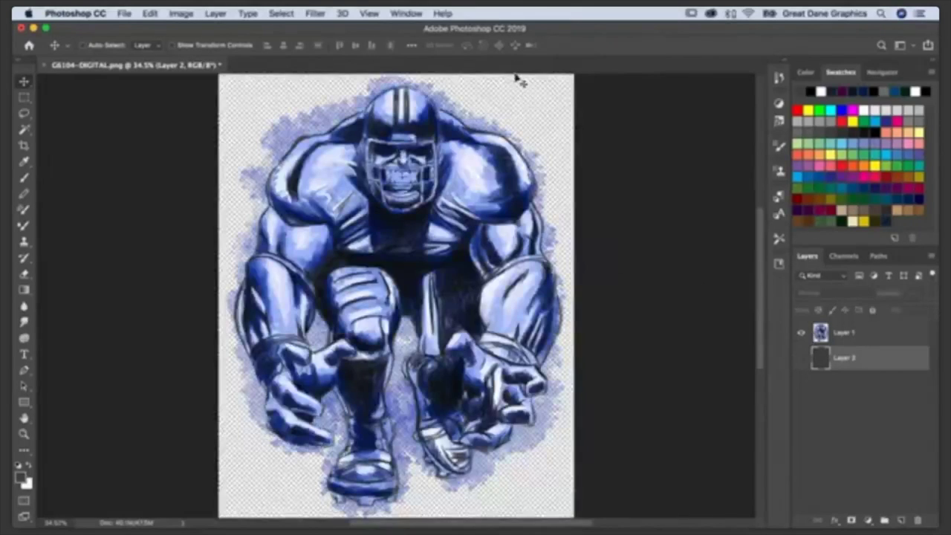
pyautogui.click(801, 360)
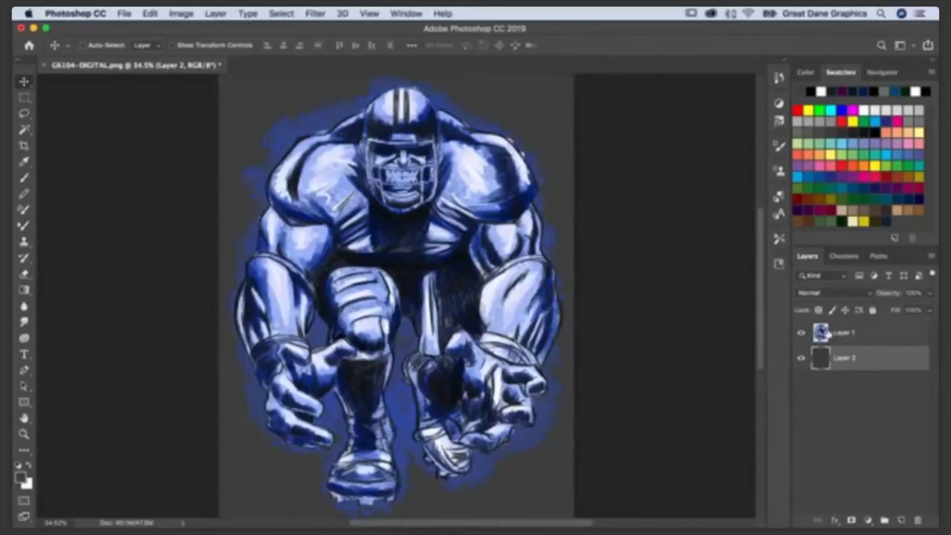
# - Open Burnout Texture.png and copy its layer into the football player document, between the artwork and the gray background layer
pyautogui.click(118, 14)
pyautogui.click(122, 39)
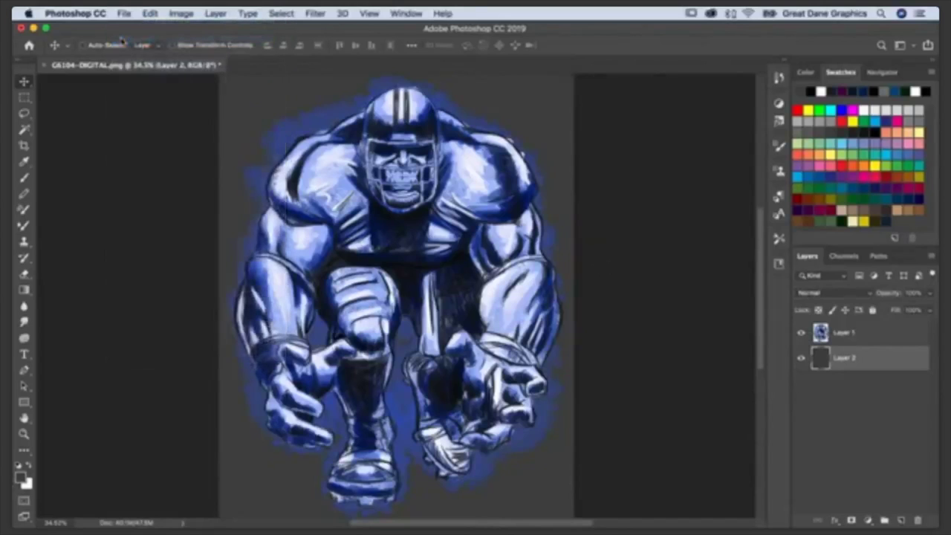
pyautogui.click(289, 137)
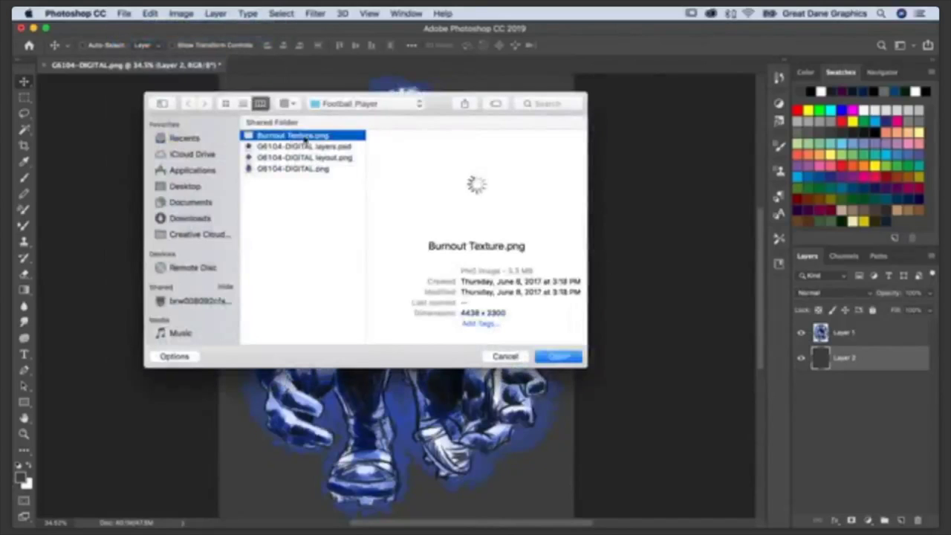
pyautogui.click(560, 358)
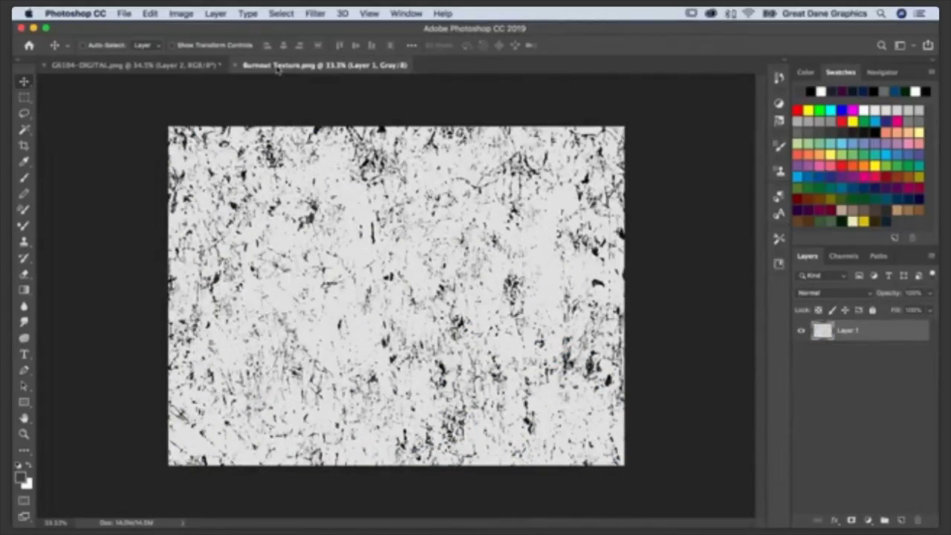
pyautogui.moveTo(301, 79); pyautogui.dragTo(309, 284)
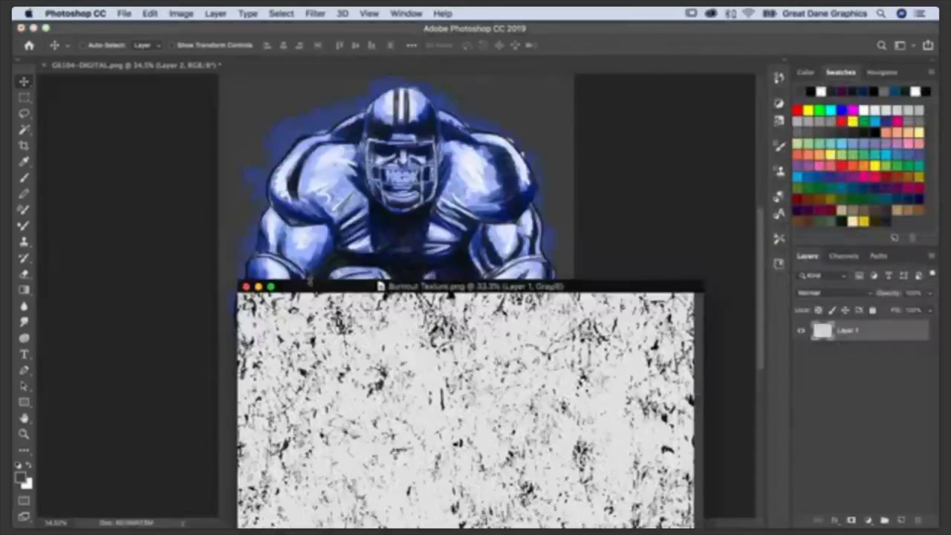
pyautogui.moveTo(821, 331); pyautogui.dragTo(392, 198)
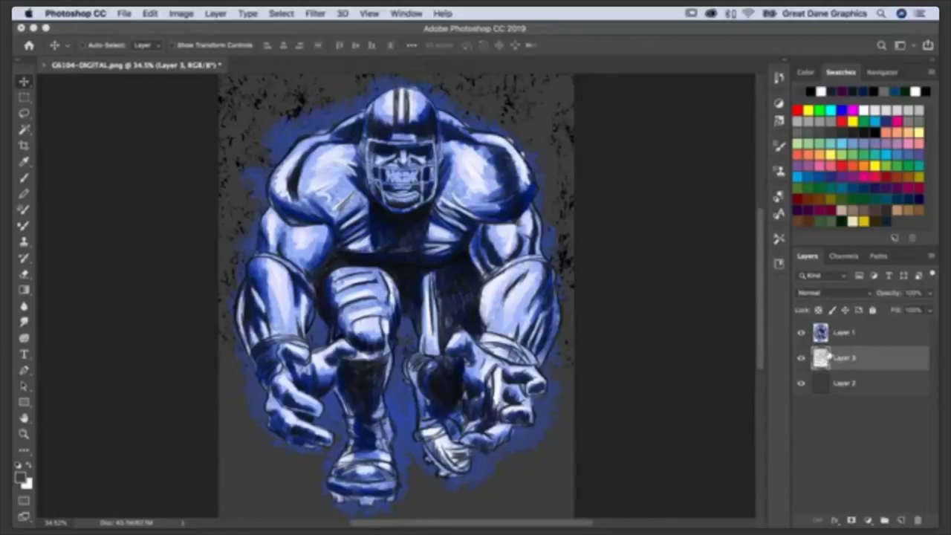
# - Move the texture layer above the football player artwork and use Free Transform to reposition and stretch it over the whole canvas
pyautogui.moveTo(820, 357); pyautogui.dragTo(821, 331)
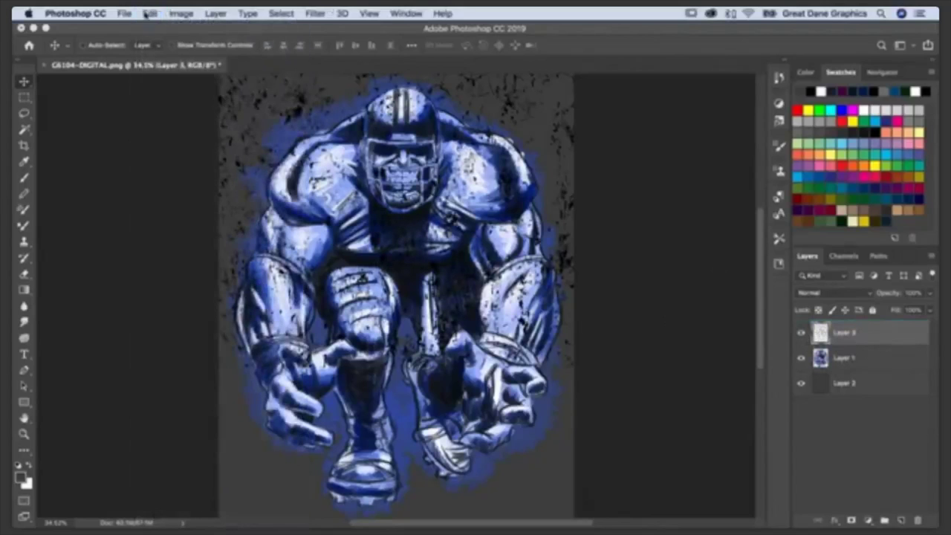
pyautogui.click(148, 13)
pyautogui.click(221, 290)
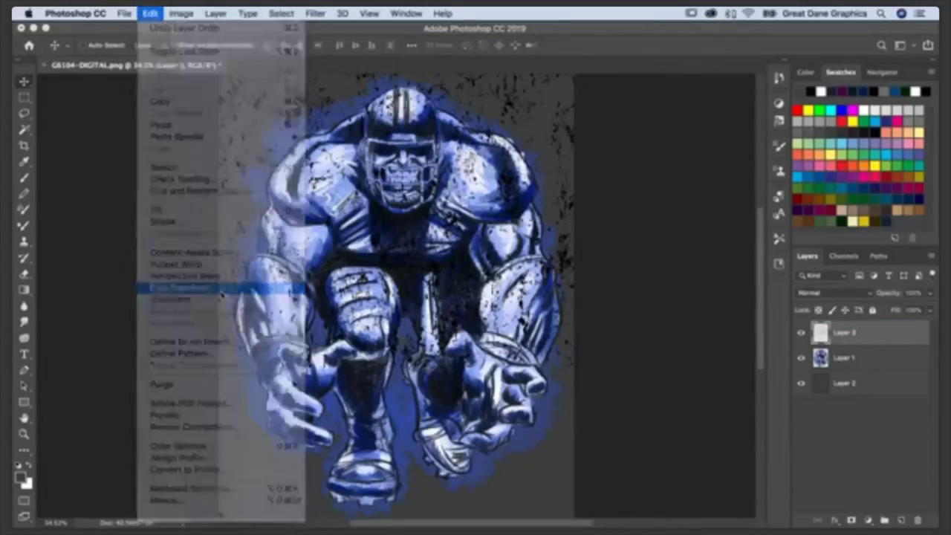
pyautogui.moveTo(413, 266); pyautogui.dragTo(492, 270)
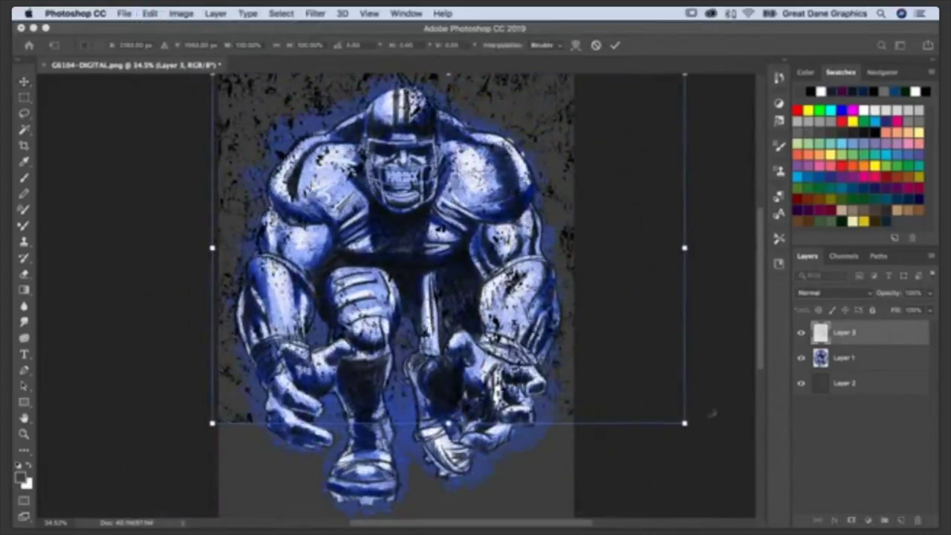
pyautogui.moveTo(685, 423); pyautogui.dragTo(626, 451)
pyautogui.moveTo(565, 506); pyautogui.dragTo(574, 514)
pyautogui.press('super+0')
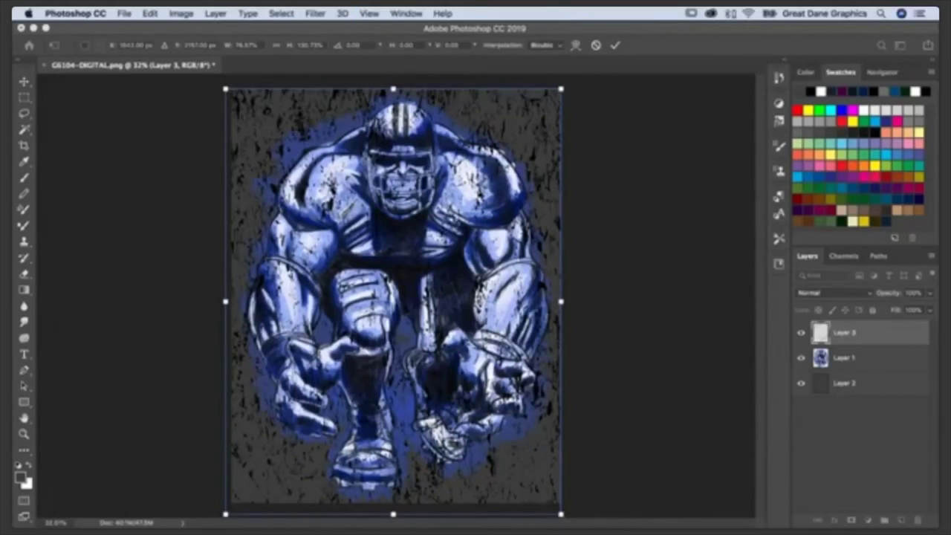
pyautogui.press('Return')
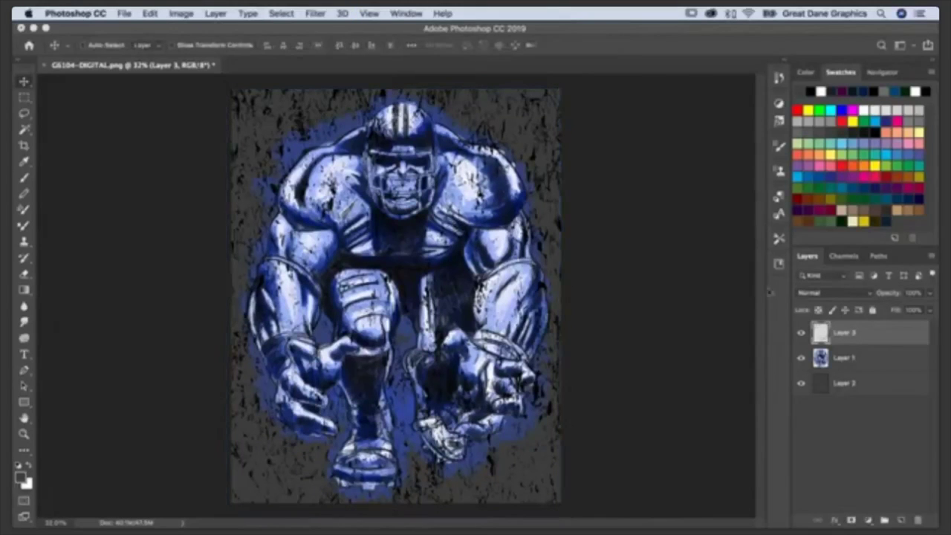
# - Toggle the texture layer's visibility to compare, load its pixels as a selection, and hide the selection edges
pyautogui.click(801, 333)
pyautogui.click(801, 333)
pyautogui.press('super')
pyautogui.keyDown('super'); pyautogui.click(820, 336); pyautogui.keyUp('super')
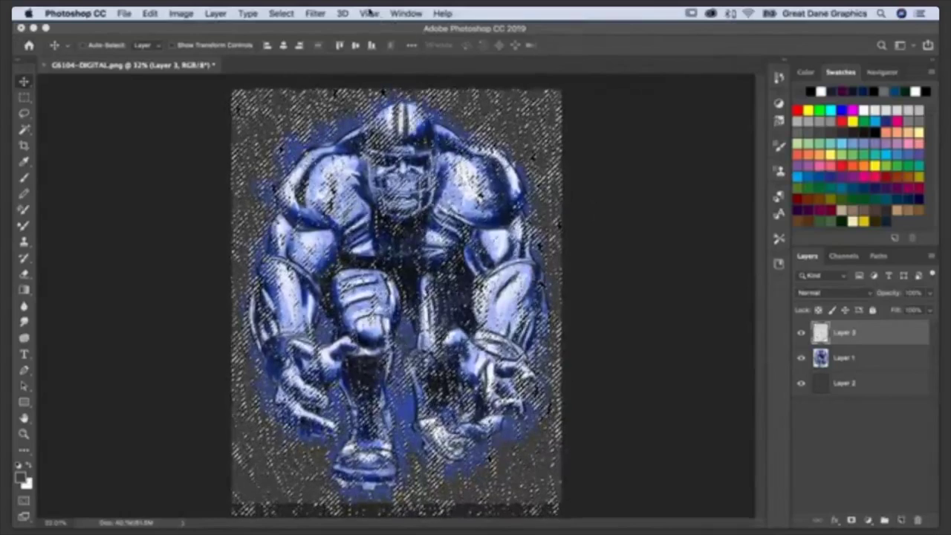
pyautogui.click(369, 13)
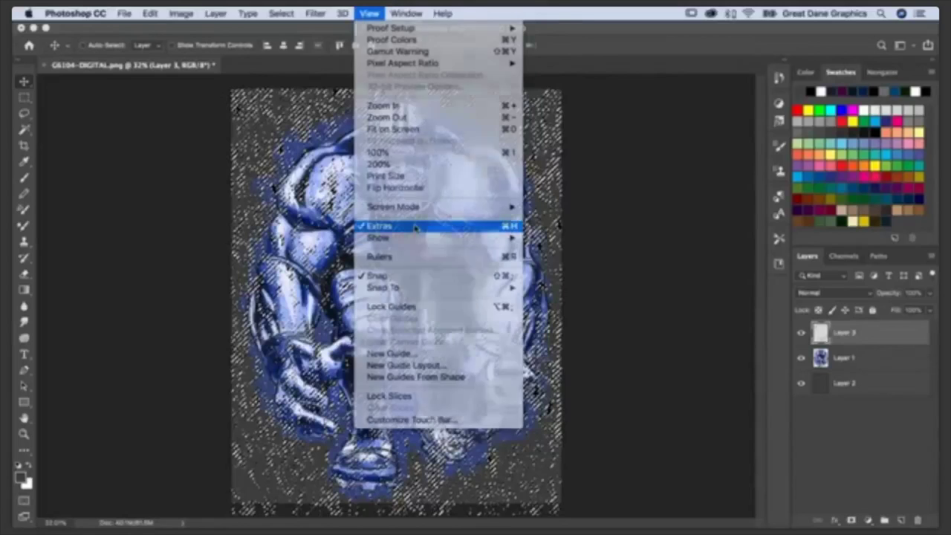
pyautogui.click(415, 227)
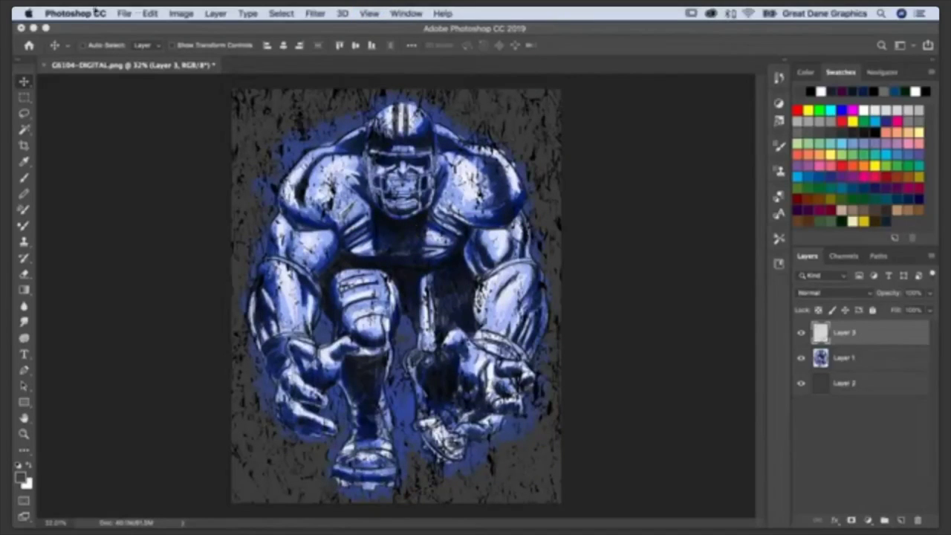
# - Fill the selected texture with the dark gray foreground color at 100% opacity, and check it by briefly hiding the gray background layer
pyautogui.click(150, 14)
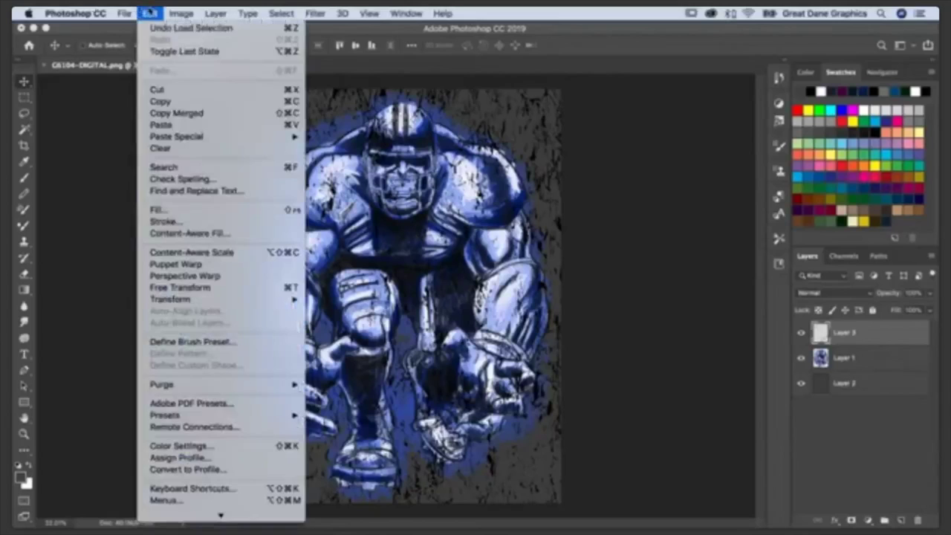
pyautogui.click(158, 209)
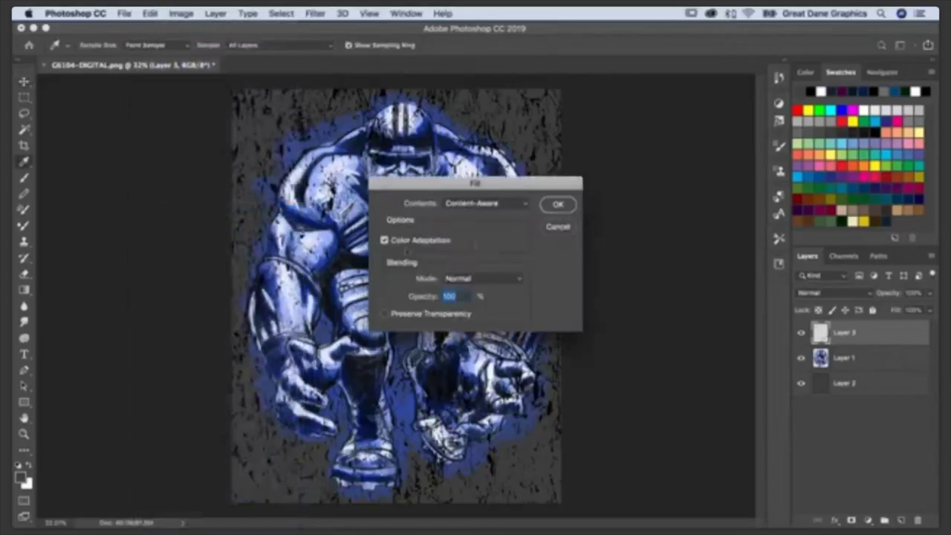
pyautogui.click(487, 203)
pyautogui.click(462, 163)
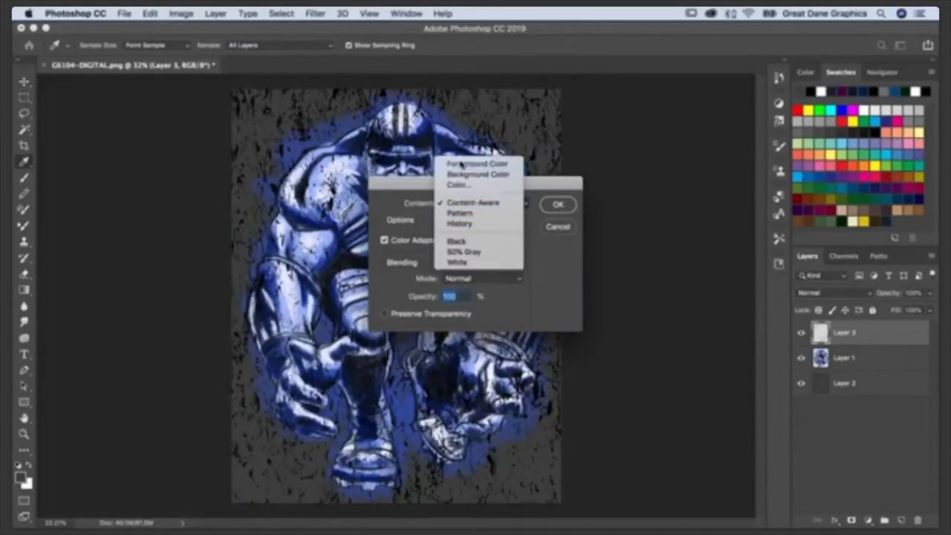
pyautogui.click(559, 206)
pyautogui.press('v')
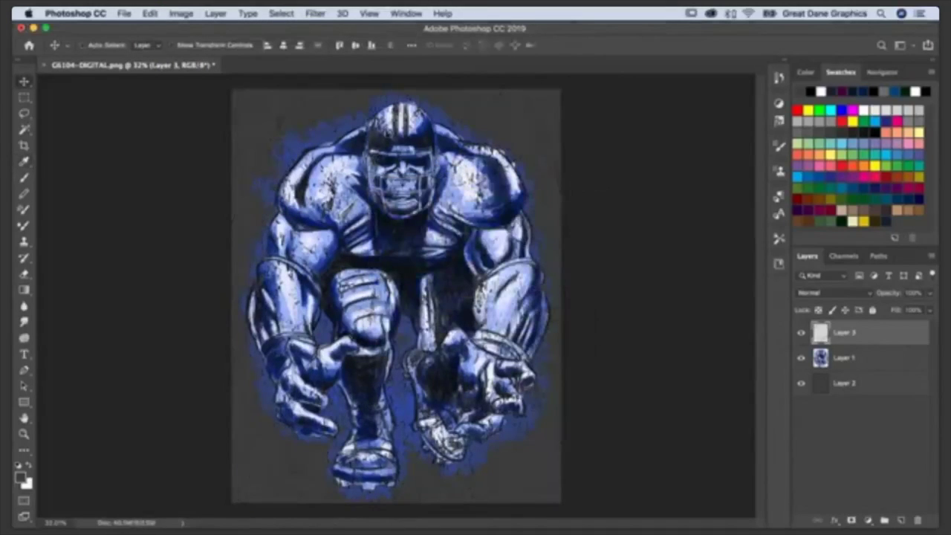
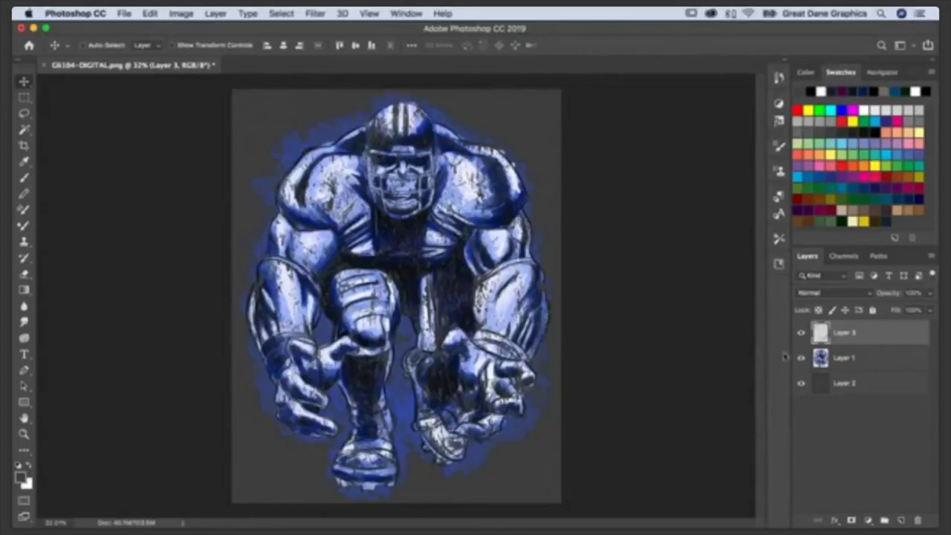
pyautogui.click(801, 383)
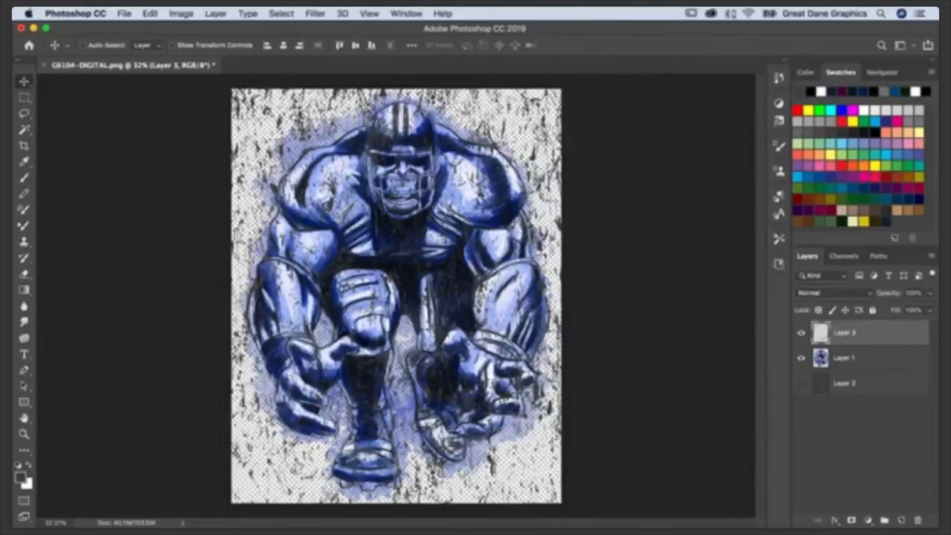
pyautogui.click(802, 385)
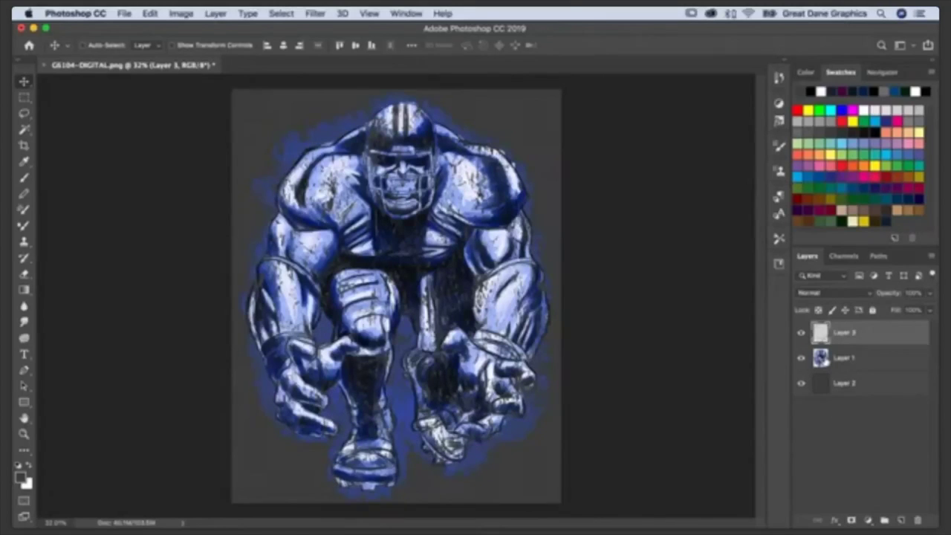
# - Duplicate the football player layer, place the copy beneath the gray background layer, and hide it
pyautogui.click(865, 363)
pyautogui.moveTo(865, 363); pyautogui.dragTo(901, 520)
pyautogui.moveTo(817, 360); pyautogui.dragTo(815, 421)
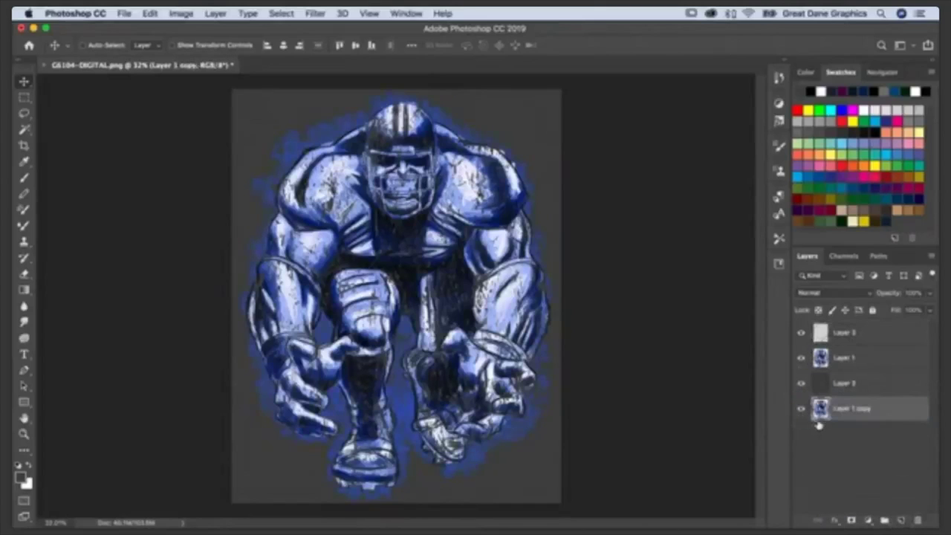
# - Load the texture's selection with the original football player layer active, and hide the texture layer and the selection edges
pyautogui.click(826, 358)
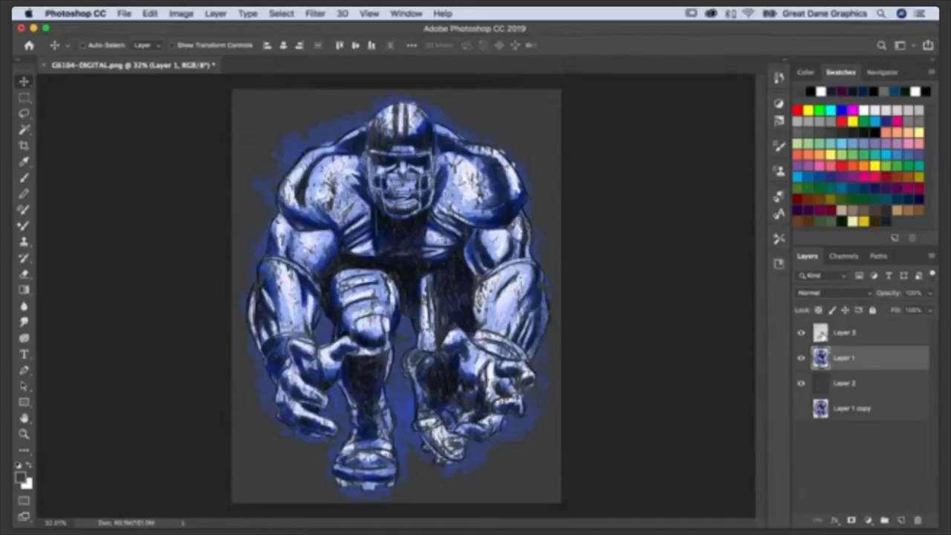
pyautogui.keyDown('super'); pyautogui.click(821, 337); pyautogui.keyUp('super')
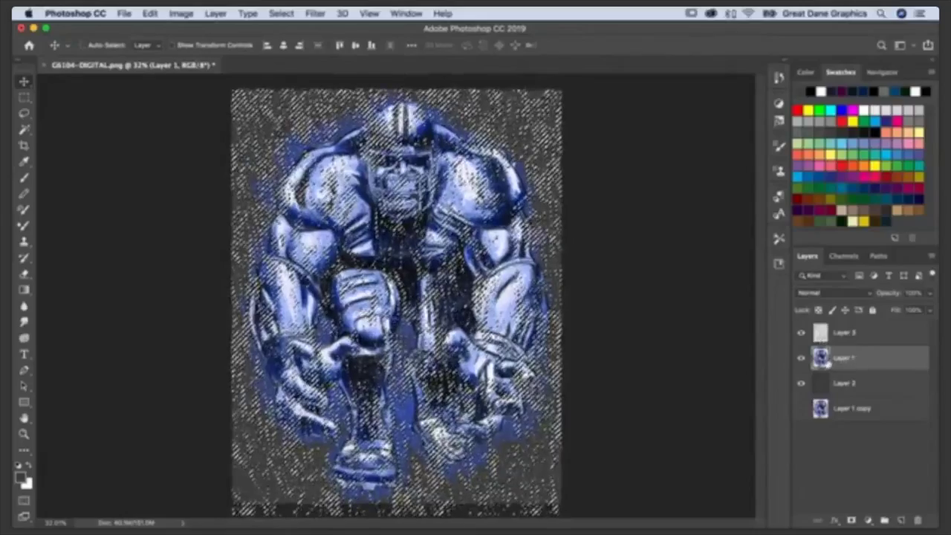
pyautogui.click(801, 332)
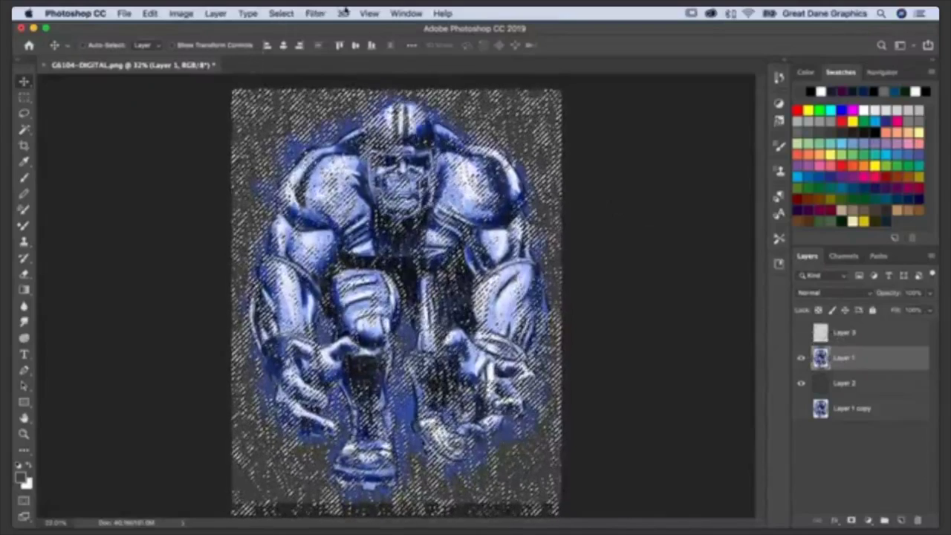
pyautogui.click(369, 13)
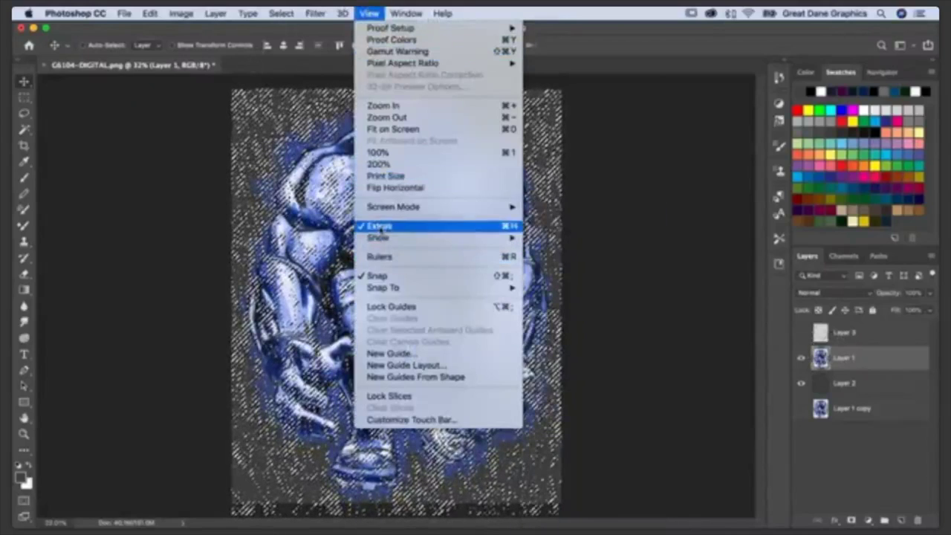
pyautogui.click(379, 226)
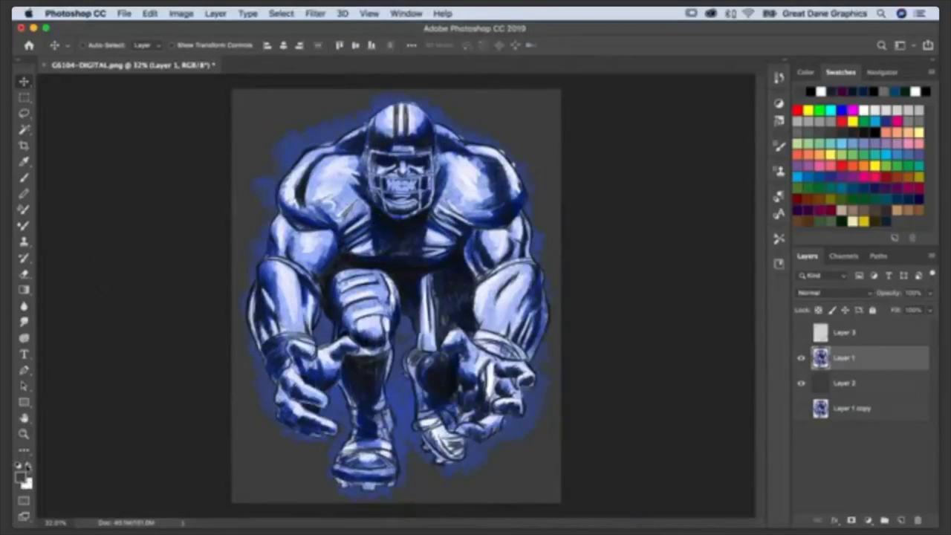
# - Reset the default colors, delete the selected texture areas from the football player layer, and check the transparency by briefly hiding the gray background
pyautogui.click(19, 466)
pyautogui.press('super+f')
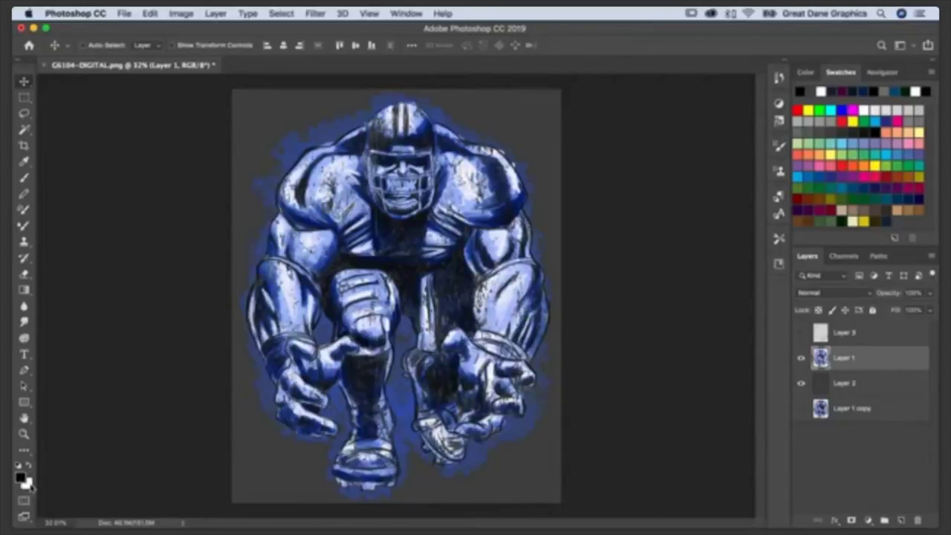
pyautogui.click(801, 383)
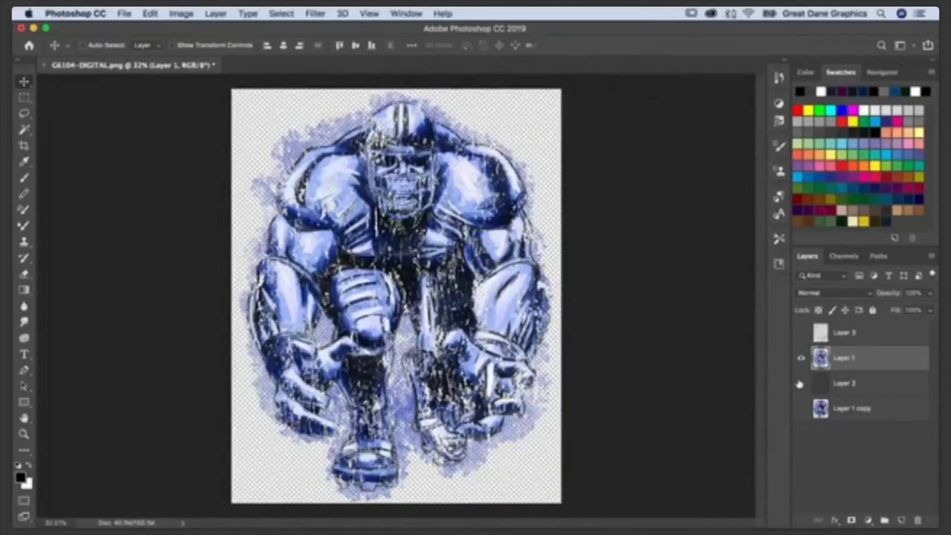
pyautogui.click(800, 382)
# - Clear the selection and fill the entire gray background layer with an orange-brown swatch
pyautogui.click(826, 382)
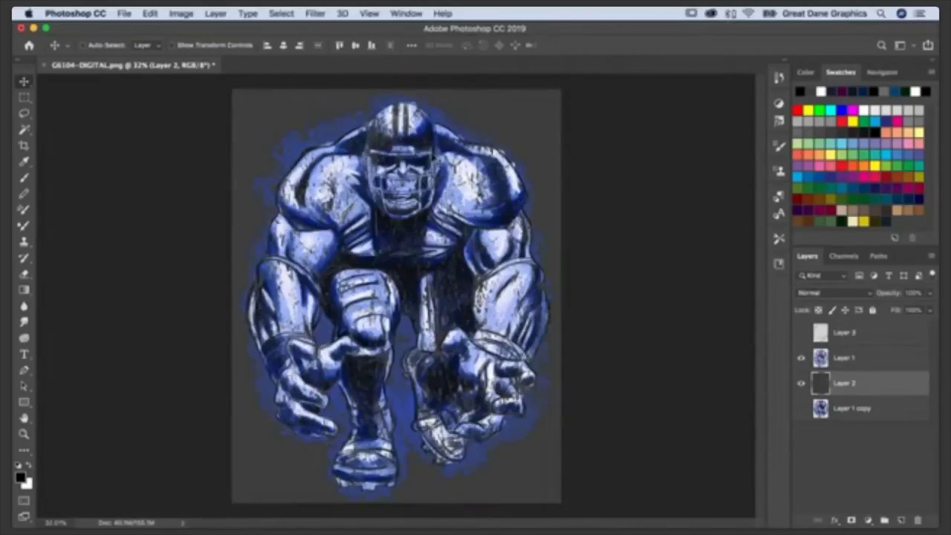
pyautogui.click(912, 176)
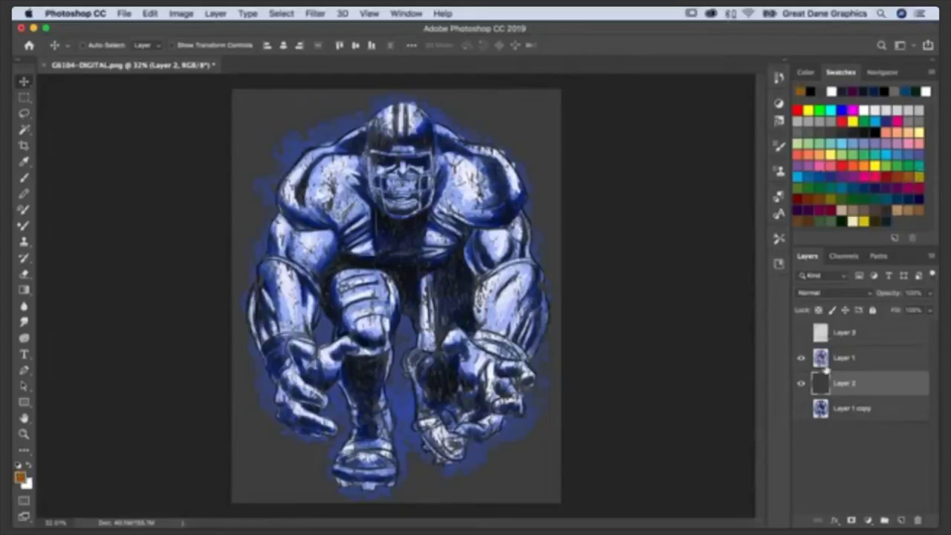
pyautogui.hotkey('alt', 'shift', 'BackSpace')
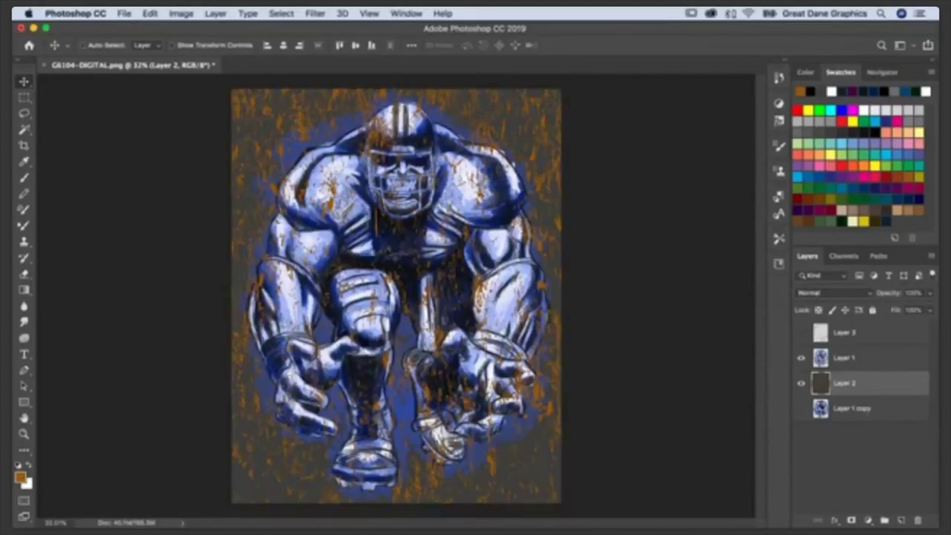
pyautogui.press('super+z')
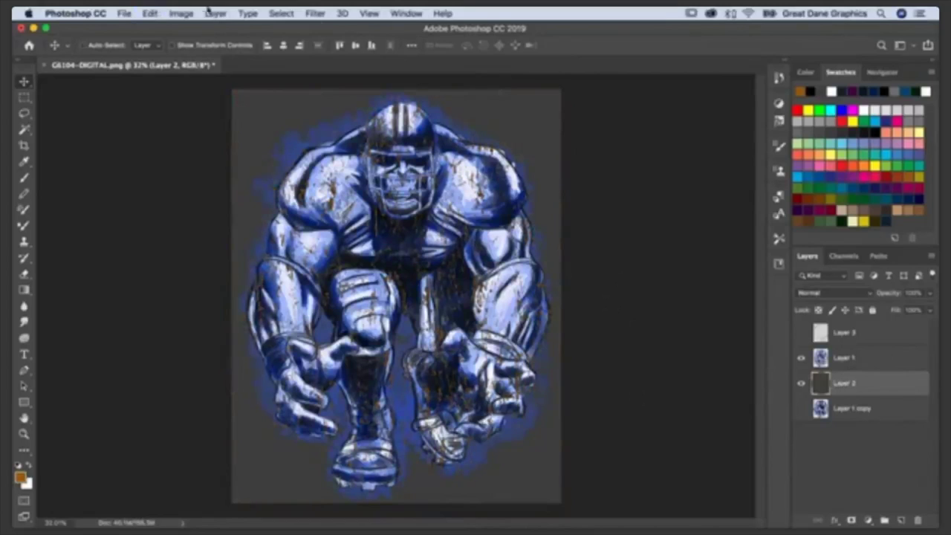
pyautogui.click(285, 12)
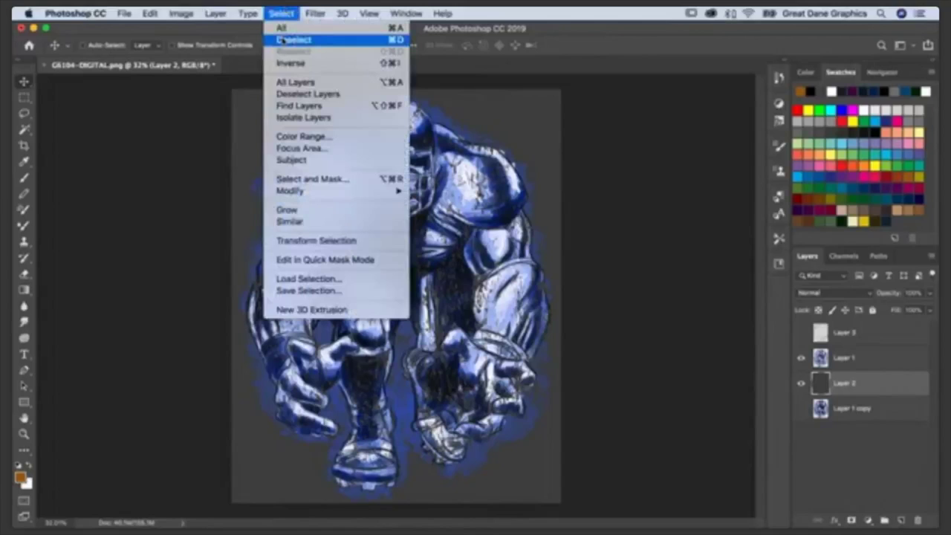
pyautogui.click(283, 40)
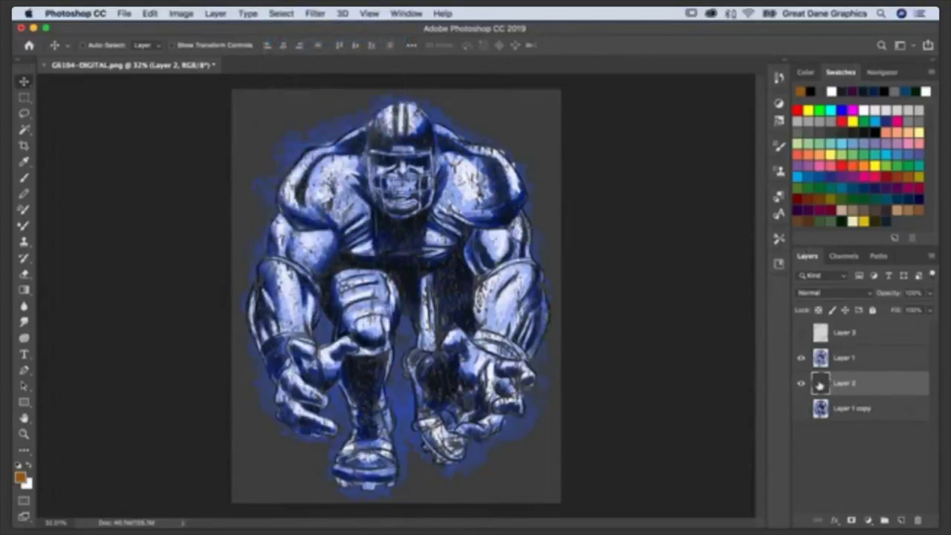
pyautogui.hotkey('alt', 'BackSpace')
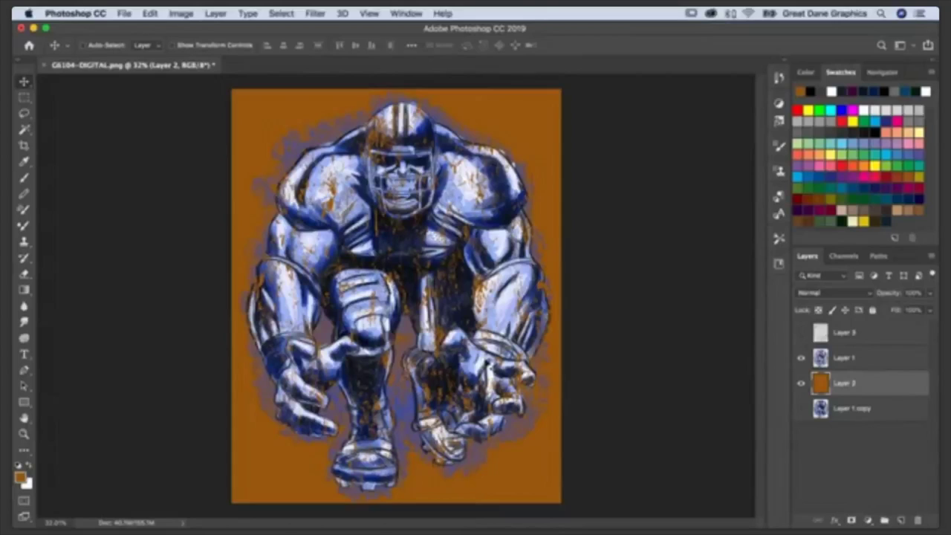
# - Close the football player document without saving its changes
pyautogui.click(44, 65)
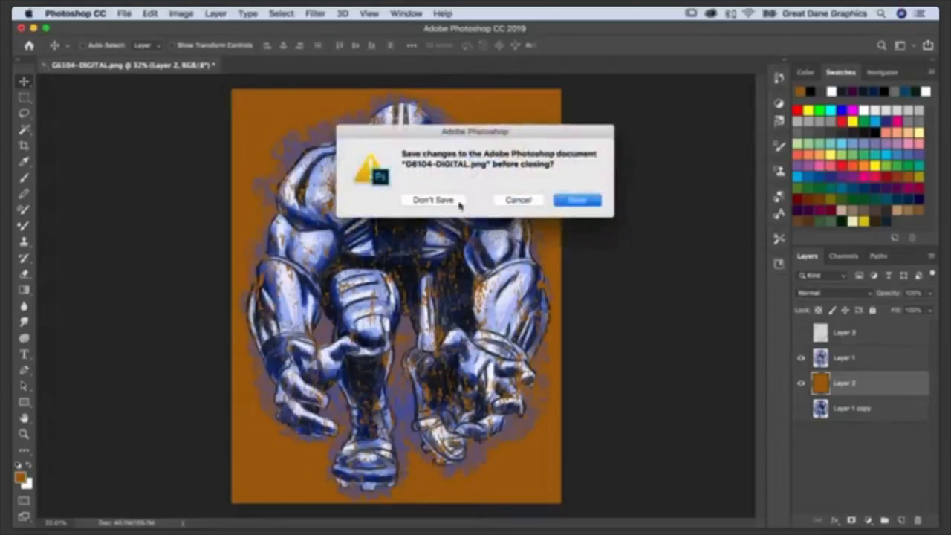
pyautogui.click(435, 199)
pyautogui.click(246, 286)
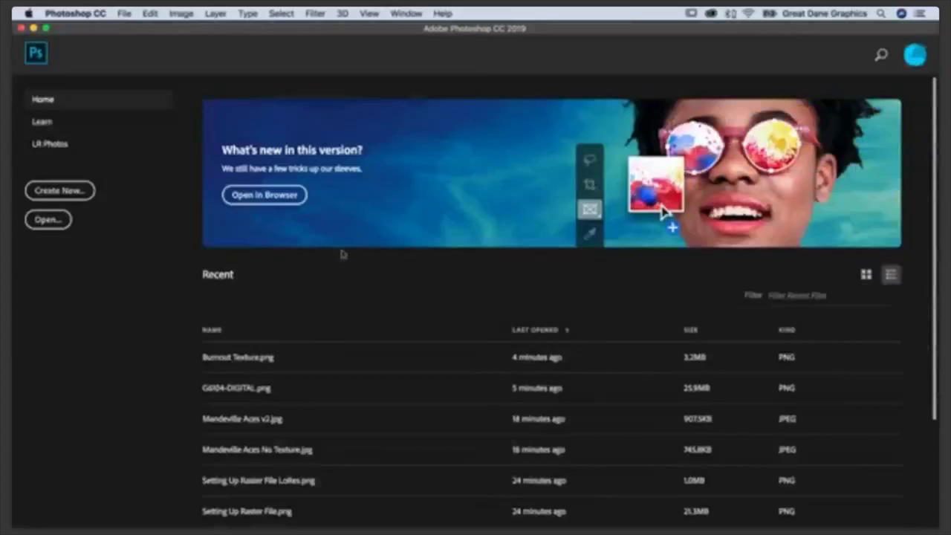
# - Start opening a file, browse to the "5 - Changing Color" folder and select H6648-DIGITAL.psd
pyautogui.click(121, 13)
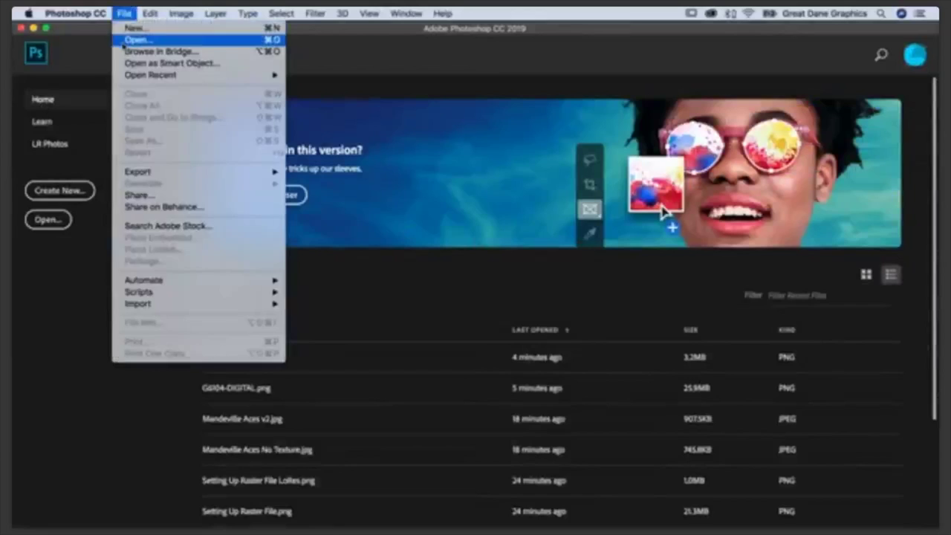
pyautogui.click(134, 38)
pyautogui.click(377, 112)
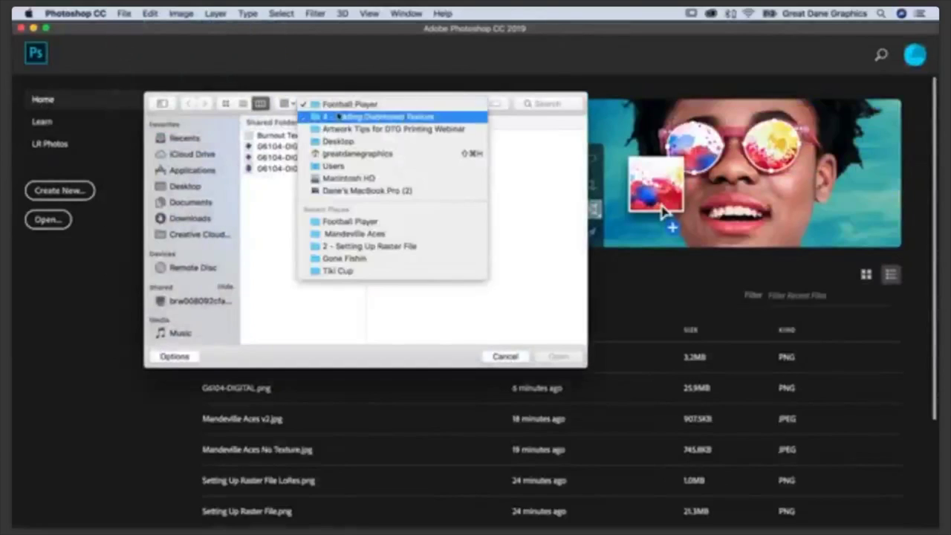
pyautogui.click(338, 118)
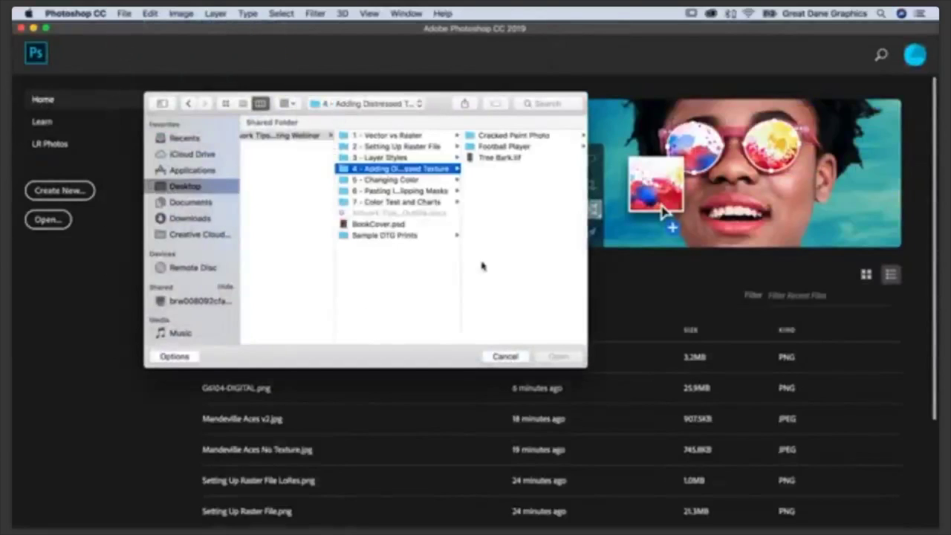
pyautogui.click(387, 182)
pyautogui.click(475, 148)
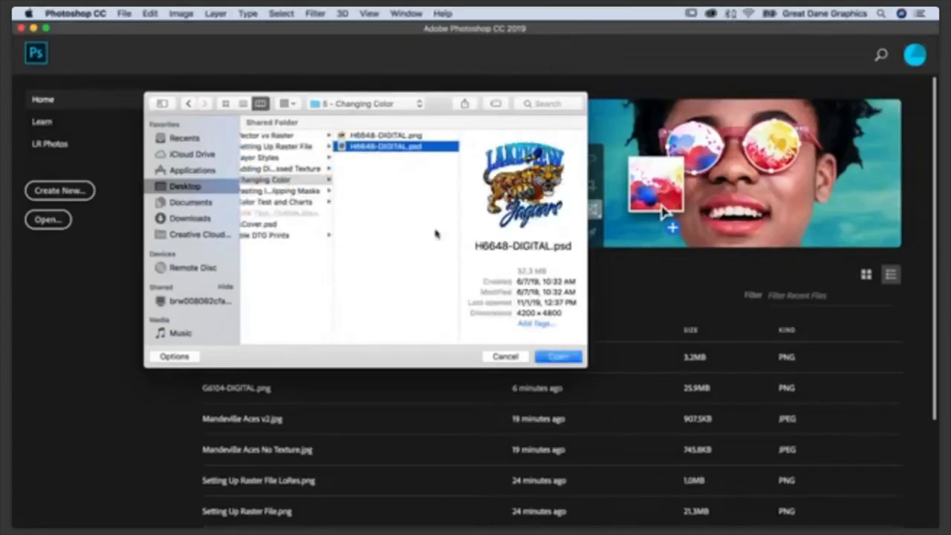
# - Preview H6648-DIGITAL.png and H6648-DIGITAL.psd at large size to compare the original and recolored jaguar artwork
pyautogui.click(394, 138)
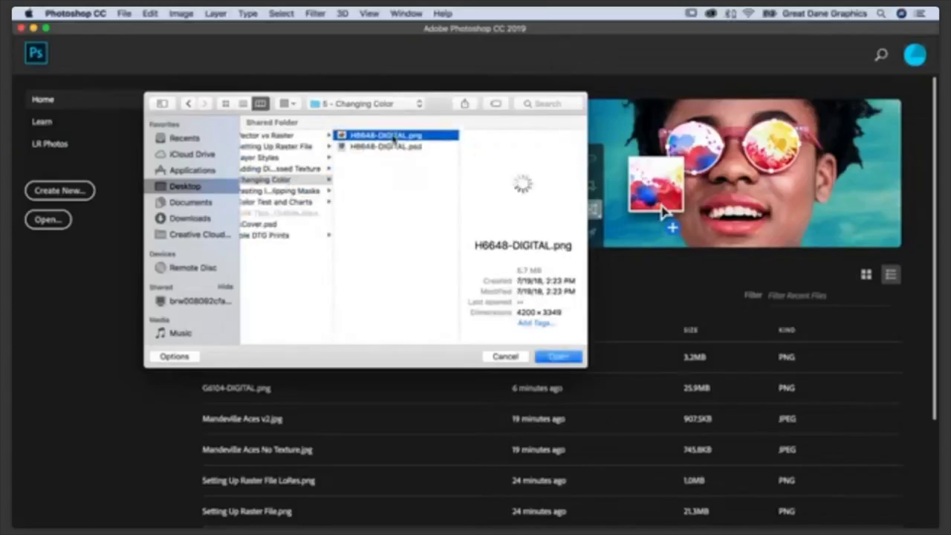
pyautogui.press('space')
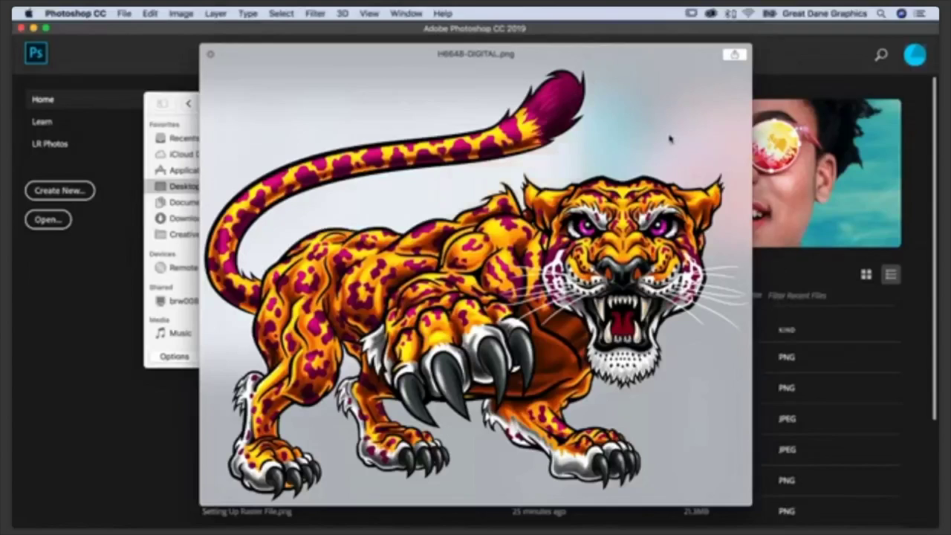
pyautogui.press('Down')
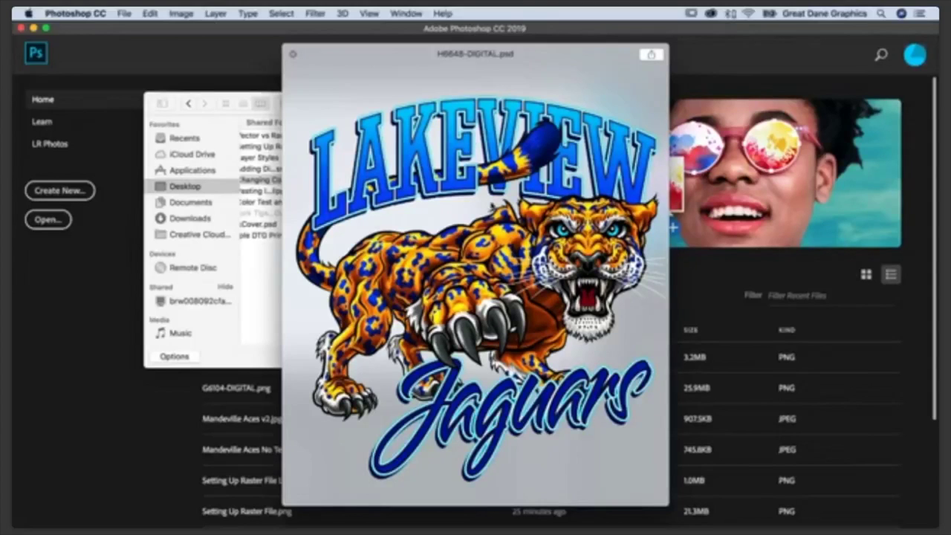
pyautogui.press('space')
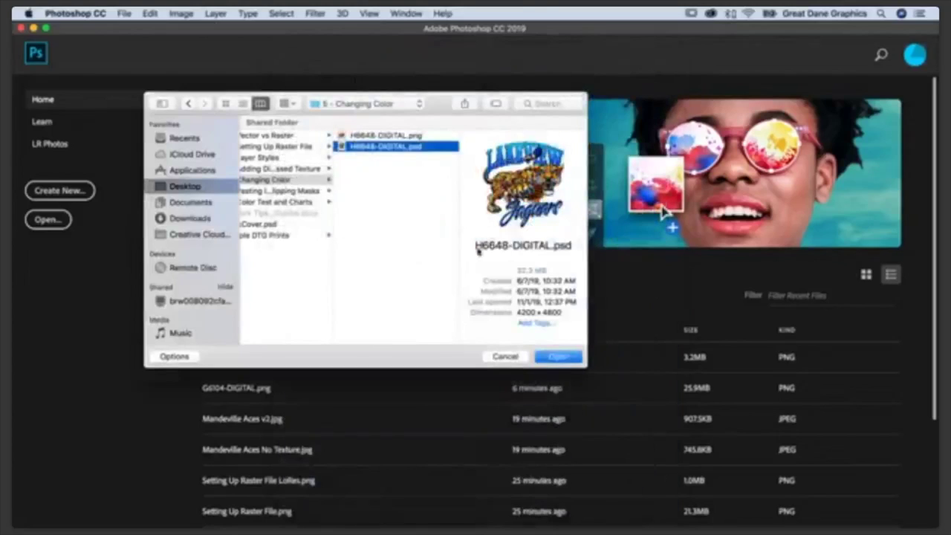
# - Open H6648-DIGITAL.png and fit the jaguar artwork to the window
pyautogui.click(419, 137)
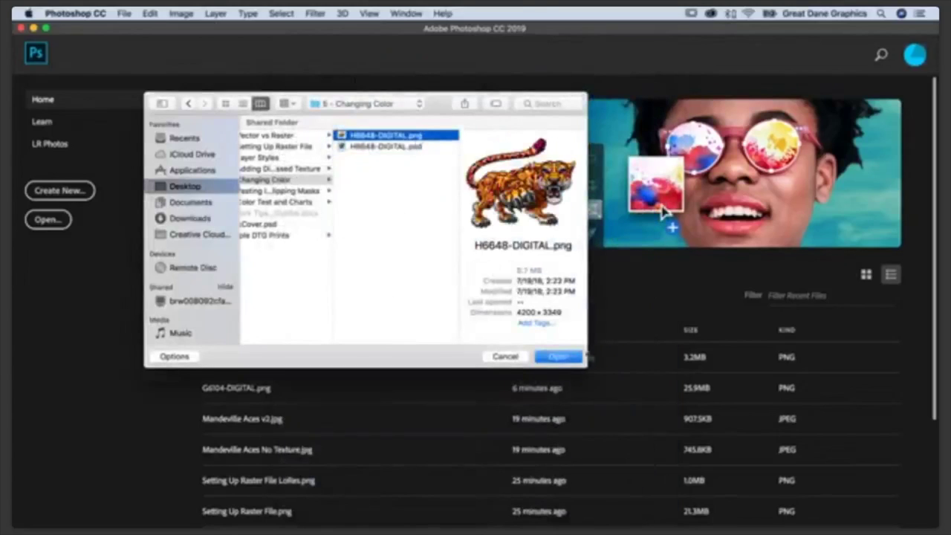
pyautogui.click(565, 358)
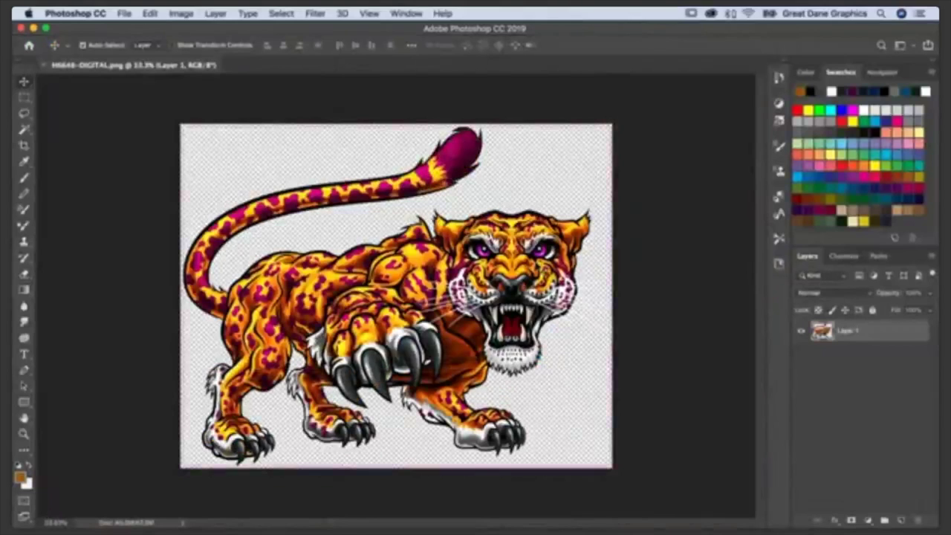
pyautogui.press('super+0')
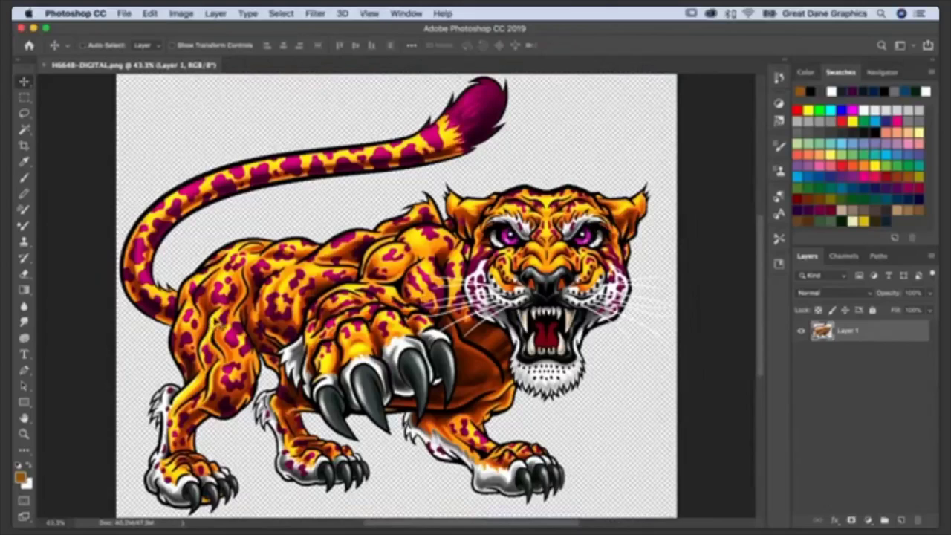
# - Start a Hue/Saturation adjustment on the jaguar, try shifting the Master hue and return it to 0, keeping the dialog clear of the artwork
pyautogui.click(182, 15)
pyautogui.moveTo(178, 47)
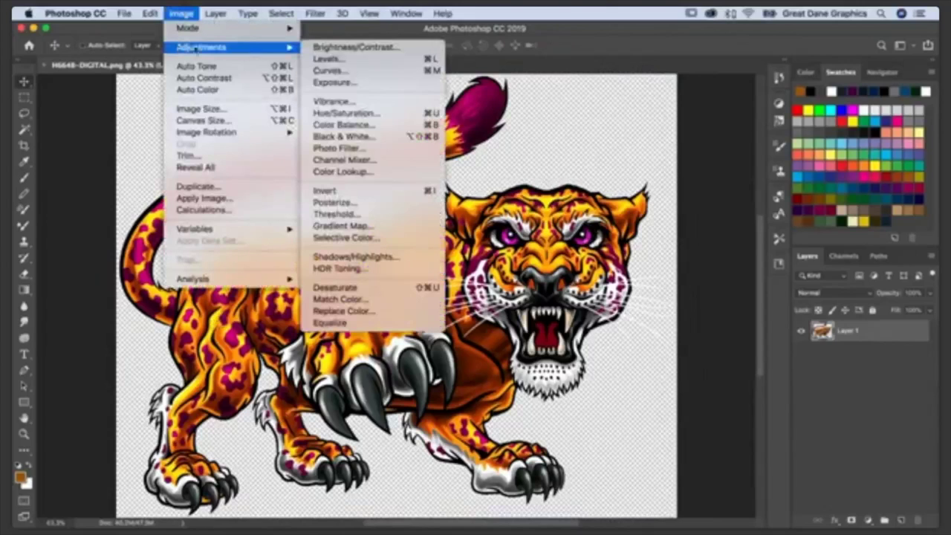
pyautogui.click(388, 119)
pyautogui.moveTo(517, 123); pyautogui.dragTo(220, 67)
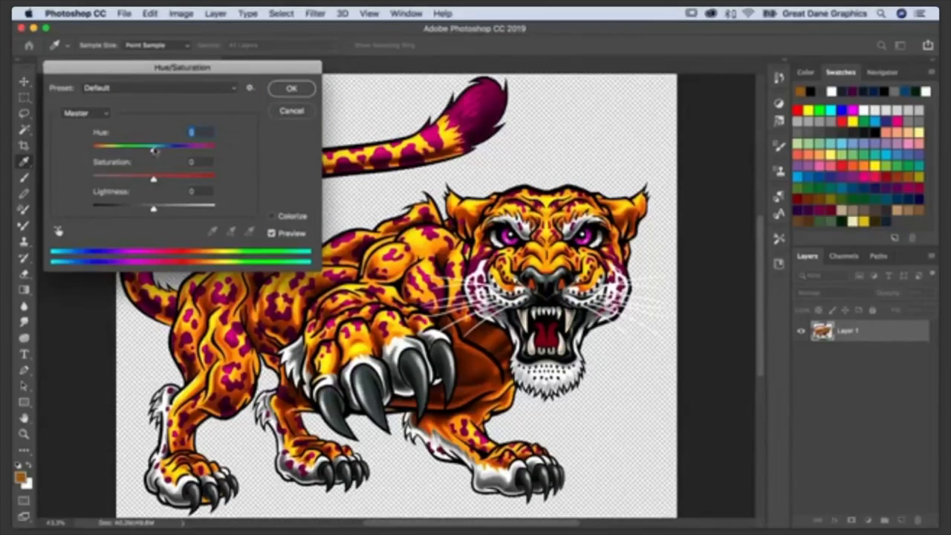
pyautogui.moveTo(154, 150)
pyautogui.mouseDown()
pyautogui.moveTo(212, 149)
pyautogui.moveTo(87, 151)
pyautogui.moveTo(154, 151)
pyautogui.mouseUp()
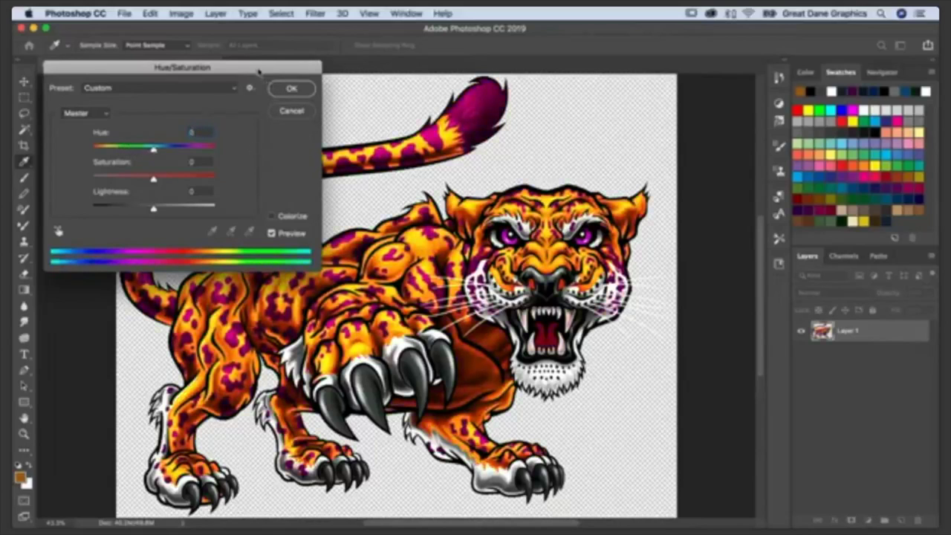
pyautogui.moveTo(259, 71); pyautogui.dragTo(248, 58)
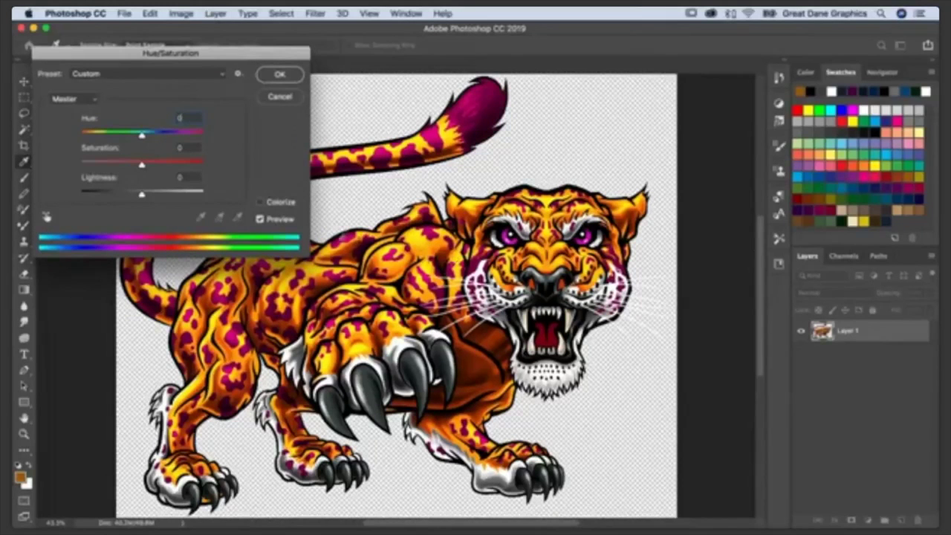
# - Restrict the adjustment to Magentas, try a green hue, then shift the hue until the jaguar's spots are blue and apply it
pyautogui.click(94, 98)
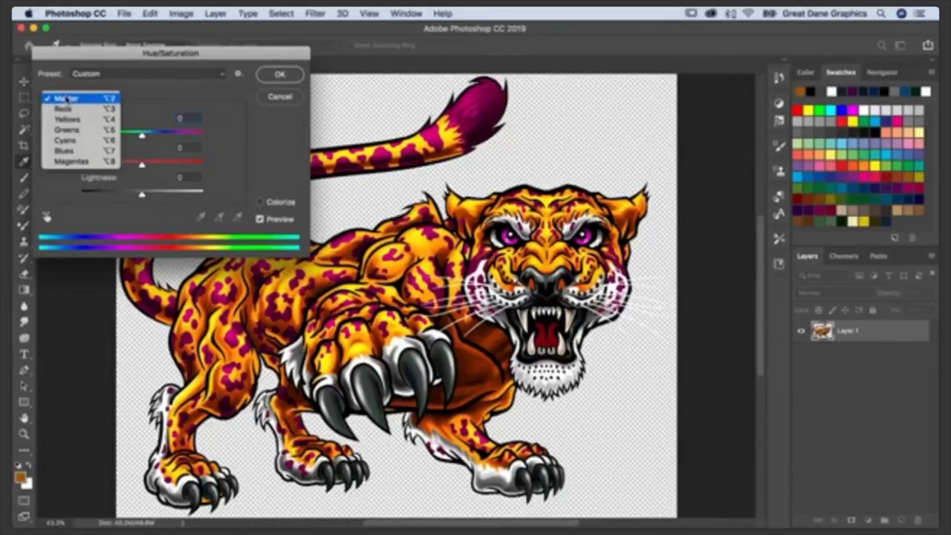
pyautogui.click(82, 162)
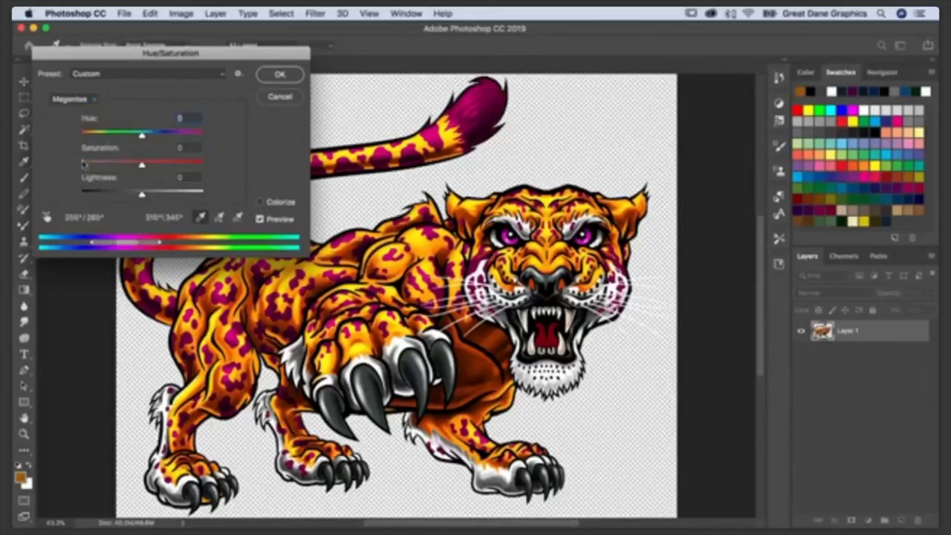
pyautogui.click(142, 136)
pyautogui.moveTo(143, 137); pyautogui.dragTo(195, 136)
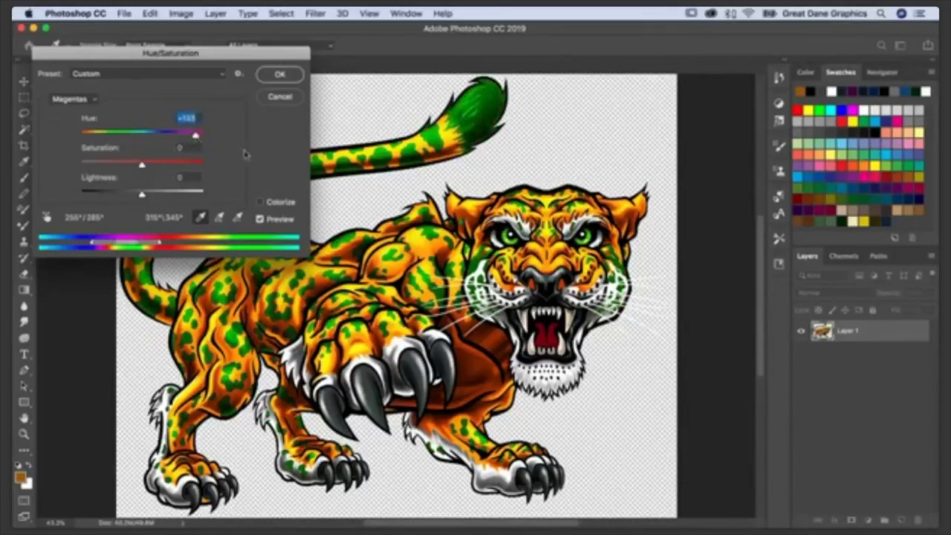
pyautogui.moveTo(195, 135); pyautogui.dragTo(97, 136)
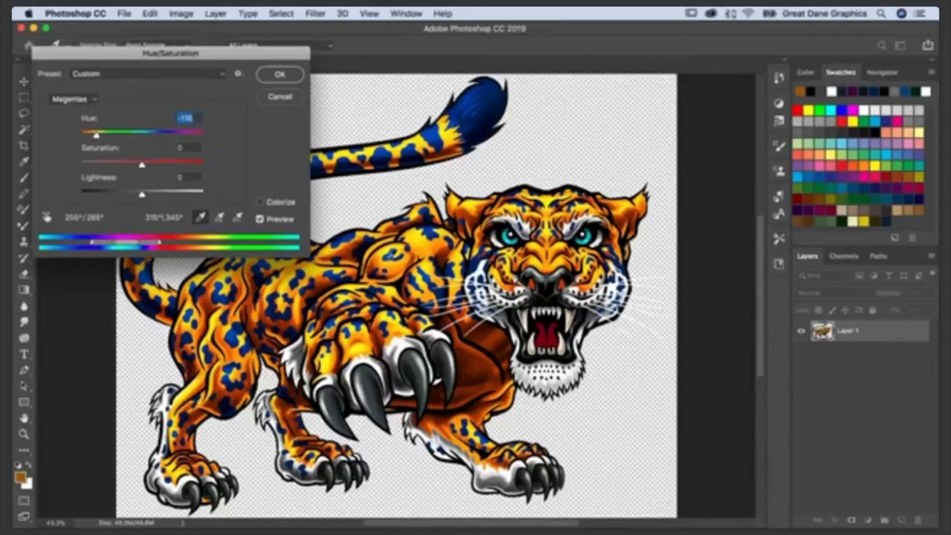
pyautogui.click(281, 75)
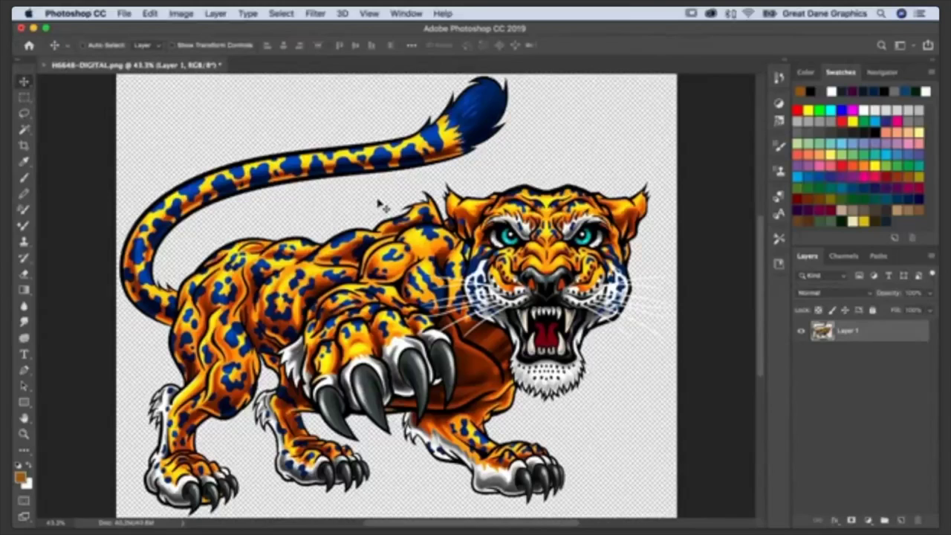
# - Start another Hue/Saturation adjustment on the blue-spotted jaguar and turn on Colorize
pyautogui.click(181, 14)
pyautogui.moveTo(192, 47)
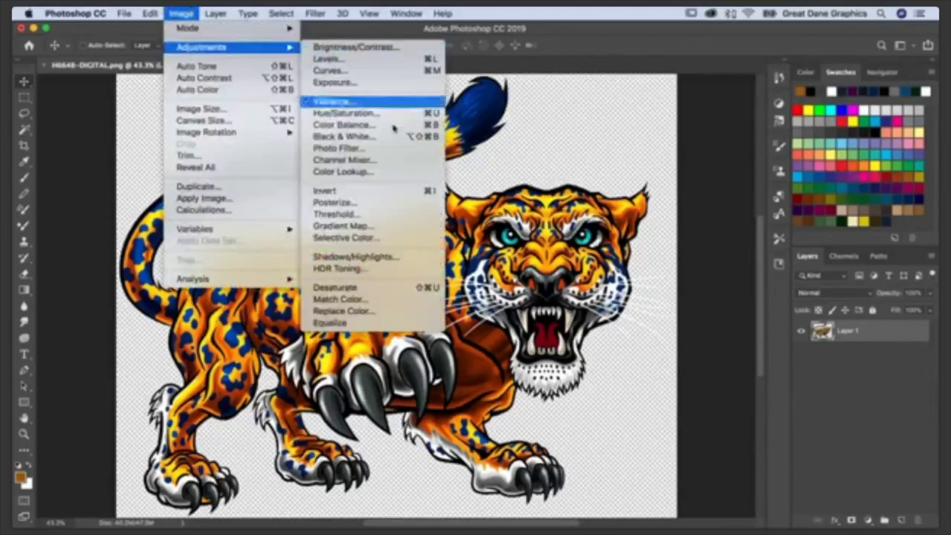
pyautogui.click(370, 112)
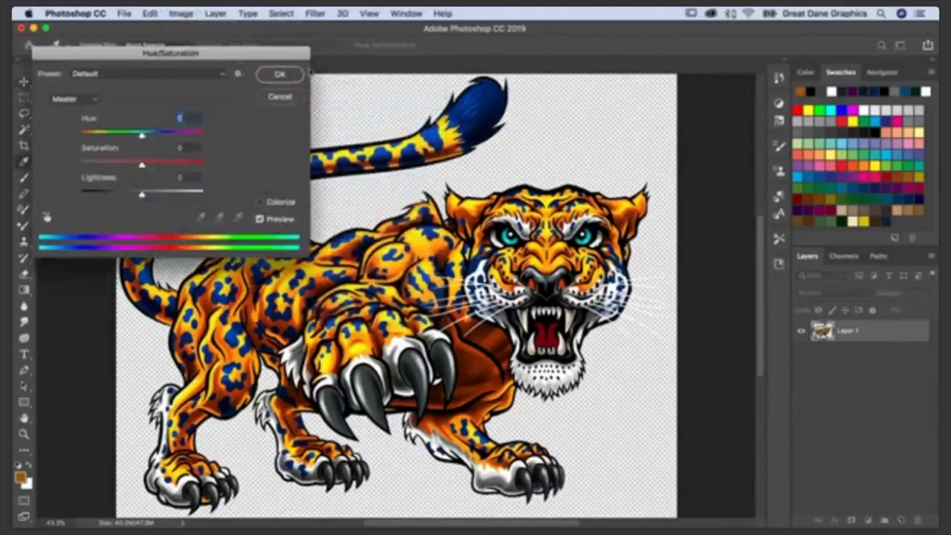
pyautogui.moveTo(298, 56); pyautogui.dragTo(297, 36)
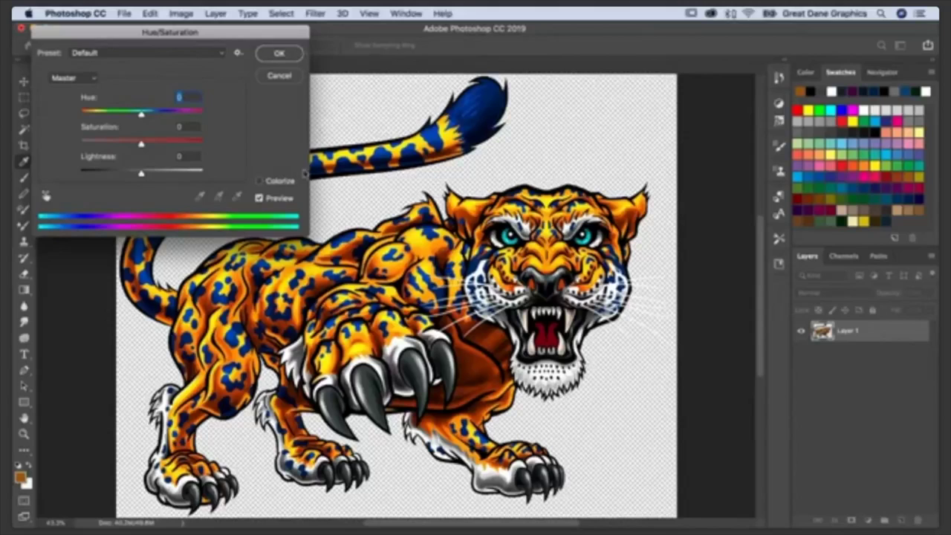
pyautogui.click(259, 181)
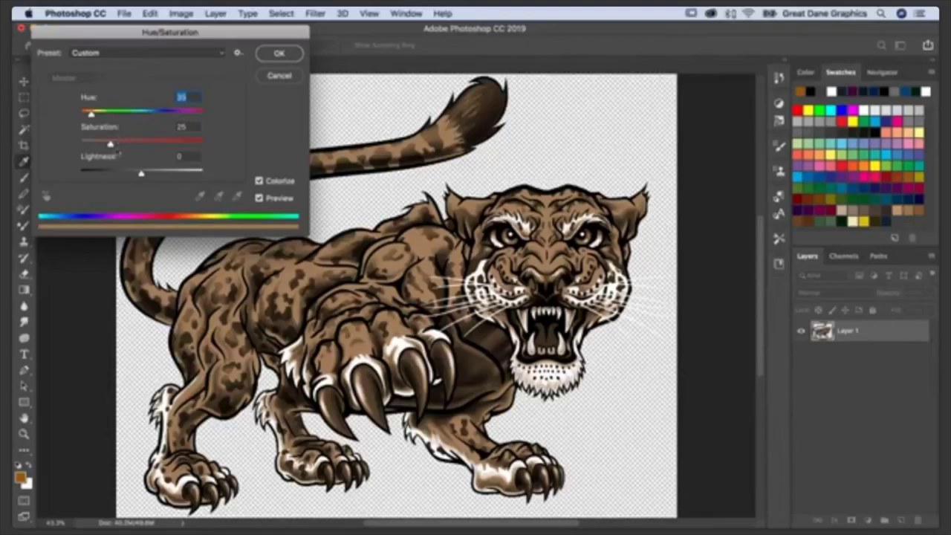
# - Colorize the jaguar purple with hue 268, saturation 54 and lightness +20, trying green along the way, and apply the adjustment
pyautogui.moveTo(110, 144); pyautogui.dragTo(147, 145)
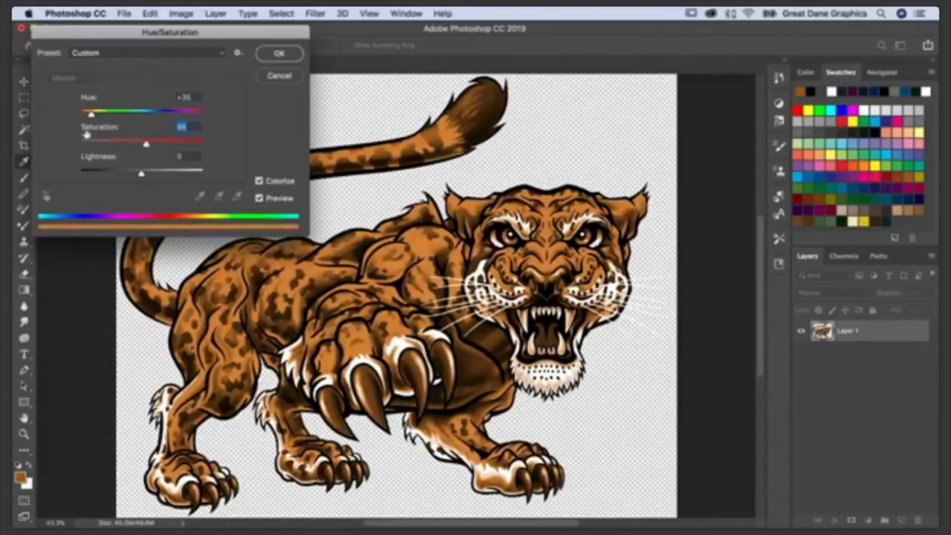
pyautogui.moveTo(90, 115); pyautogui.dragTo(113, 116)
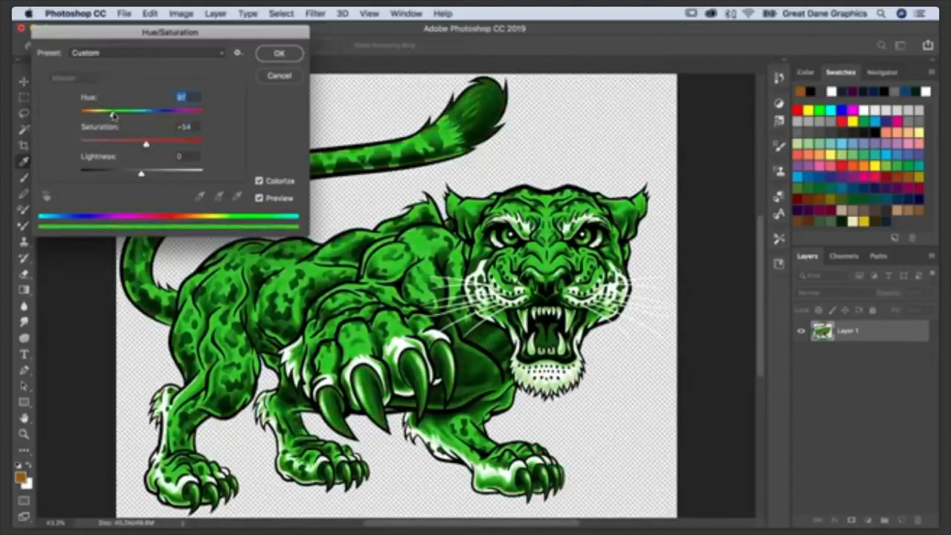
pyautogui.moveTo(113, 115); pyautogui.dragTo(171, 115)
pyautogui.moveTo(143, 175); pyautogui.dragTo(151, 176)
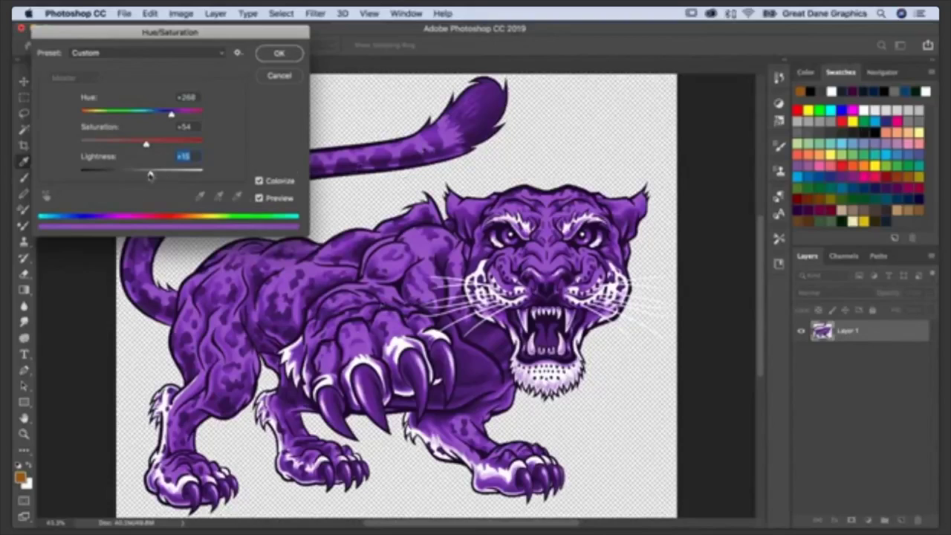
pyautogui.moveTo(154, 174); pyautogui.dragTo(153, 173)
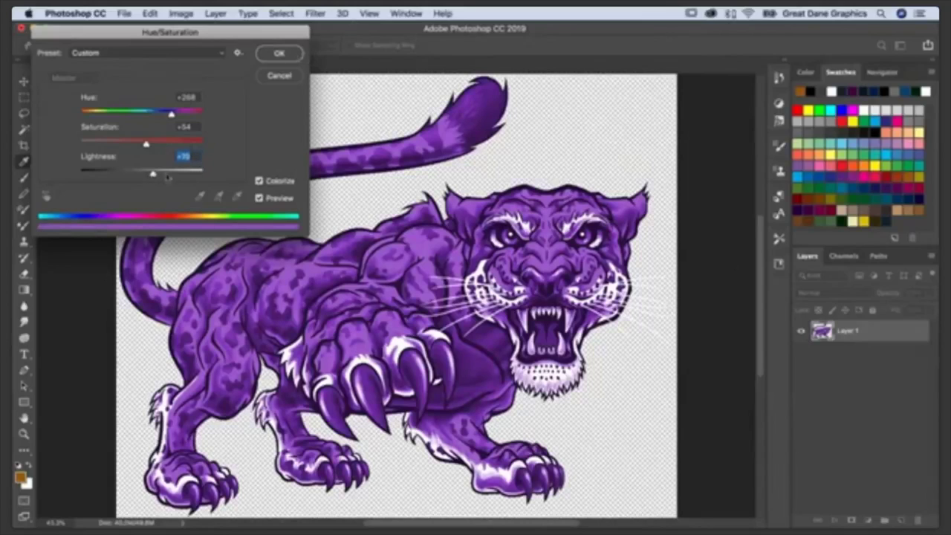
pyautogui.click(272, 52)
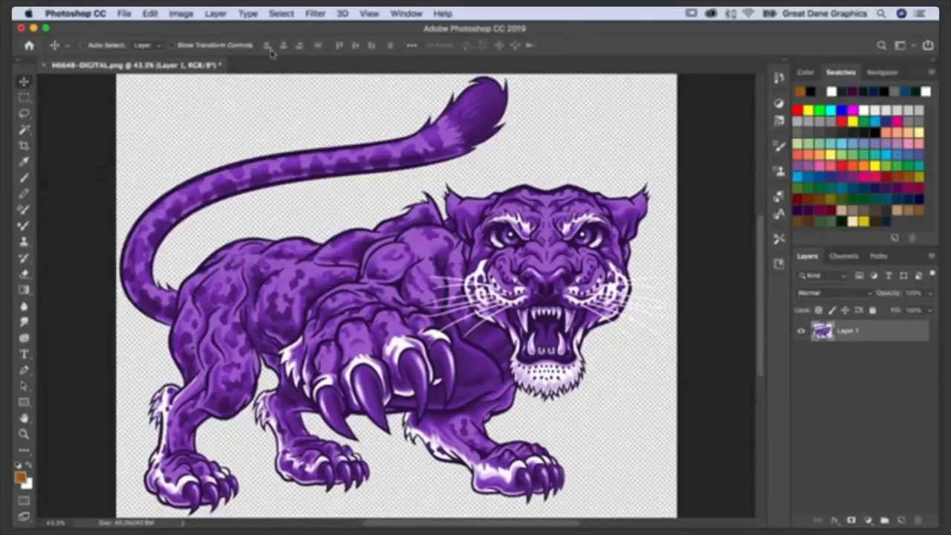
# - Add a new layer beneath the jaguar layer and fill it with a dark purple swatch
pyautogui.click(902, 520)
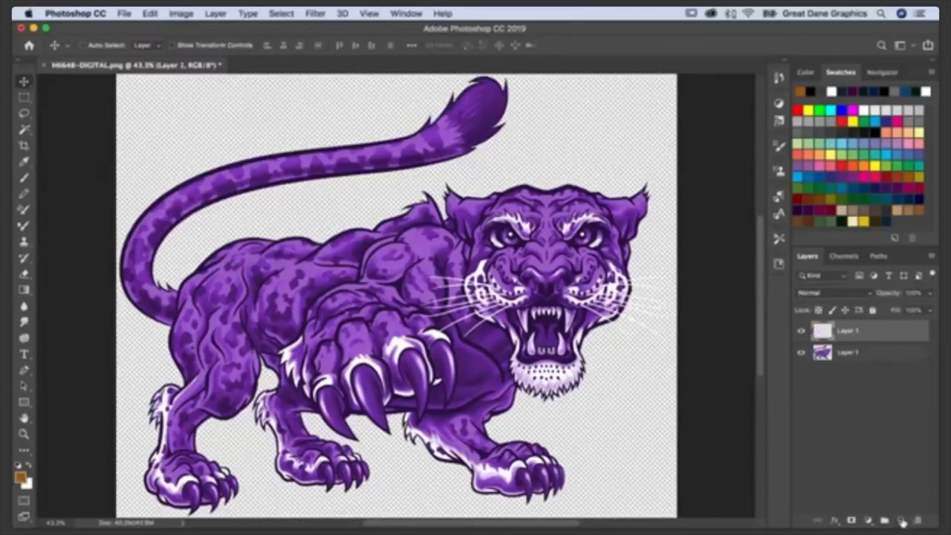
pyautogui.moveTo(830, 336); pyautogui.dragTo(831, 361)
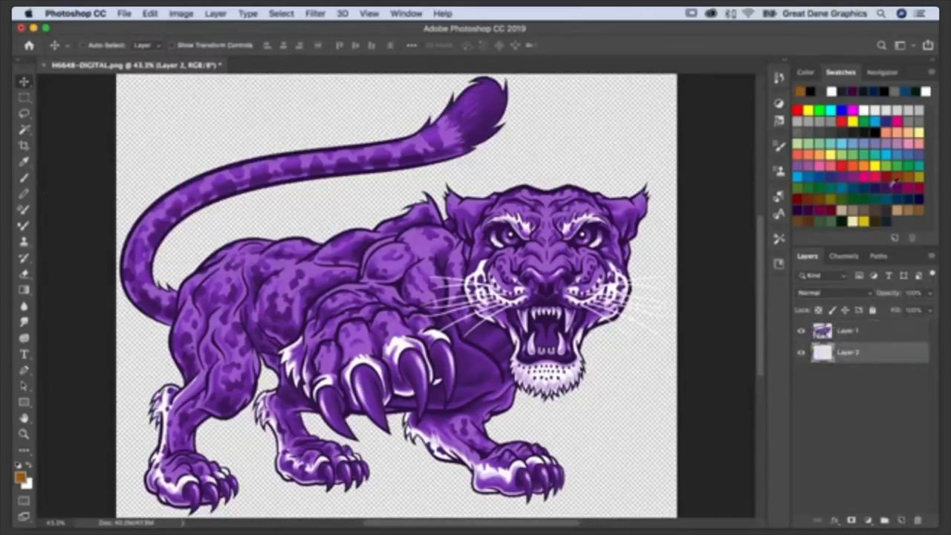
pyautogui.click(892, 182)
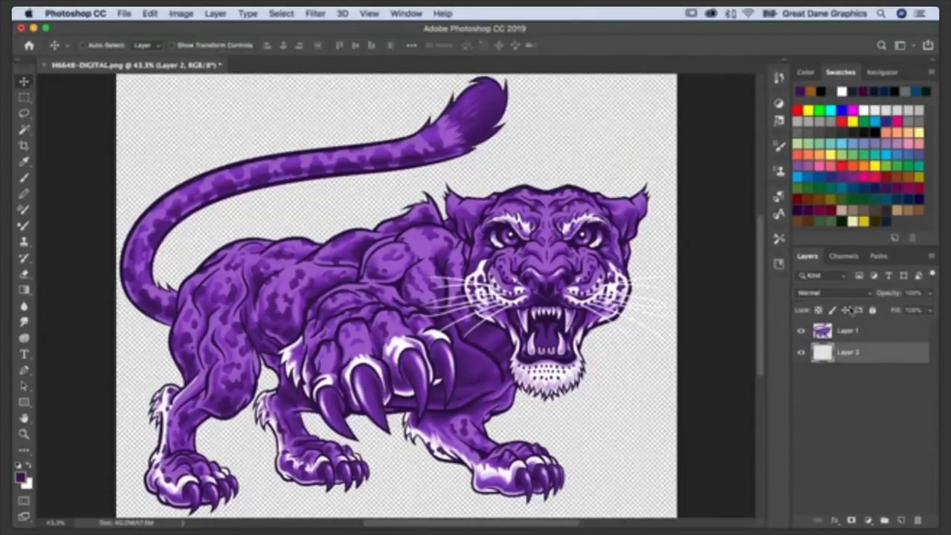
pyautogui.hotkey('alt', 'BackSpace')
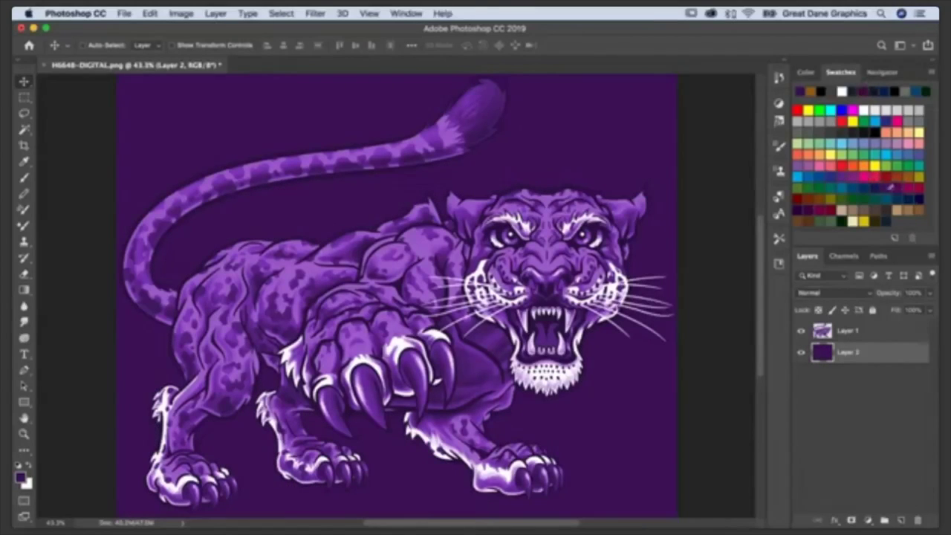
# - Darken the foreground color to a deeper purple, RGB 44, 15, 70, and refill the layer beneath the jaguar with it
pyautogui.click(21, 477)
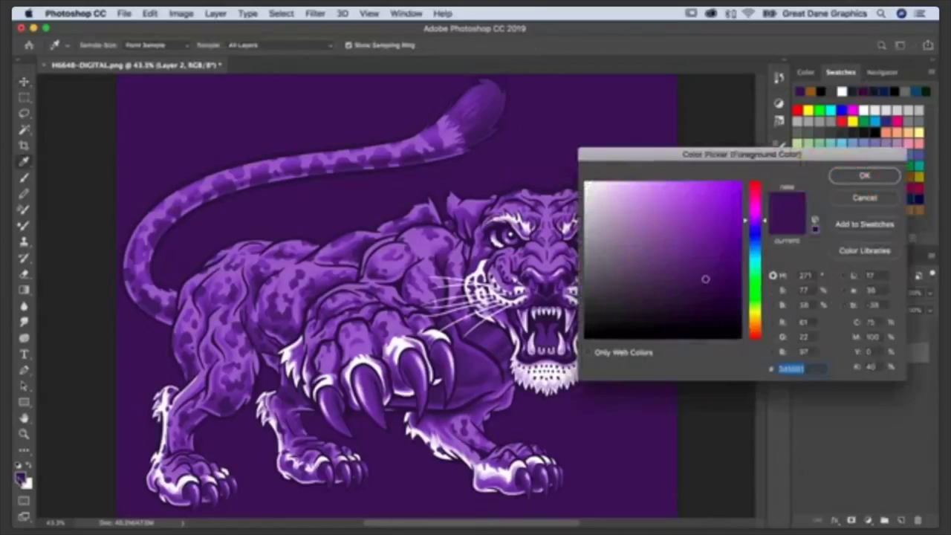
pyautogui.click(707, 296)
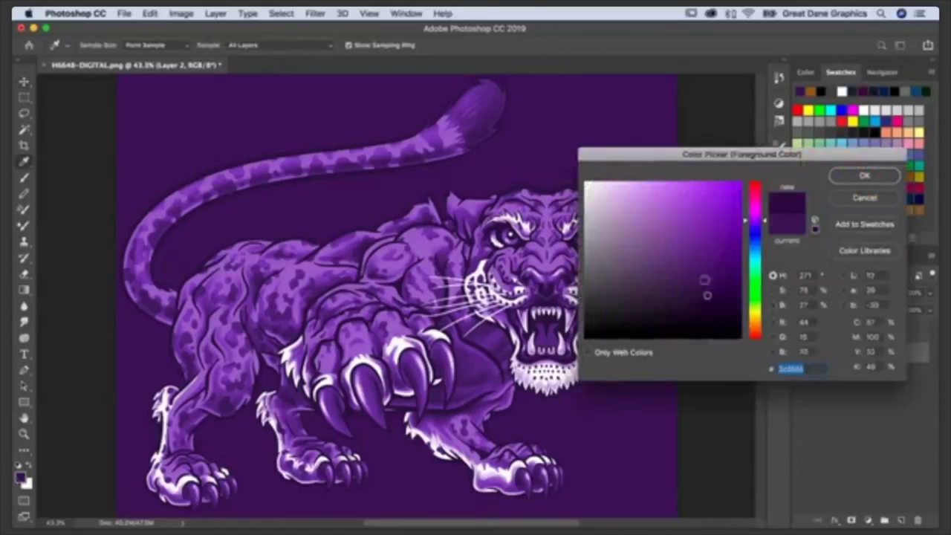
pyautogui.click(862, 175)
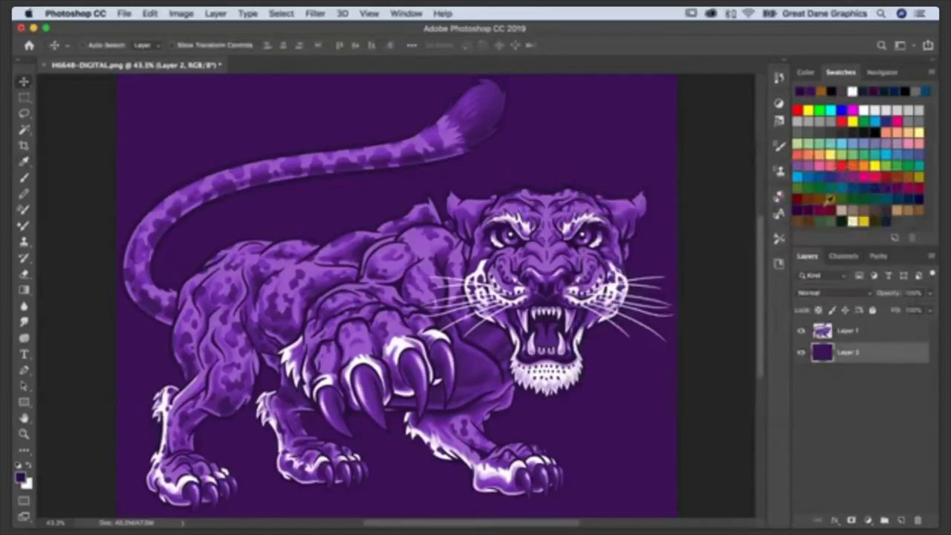
pyautogui.hotkey('alt', 'BackSpace')
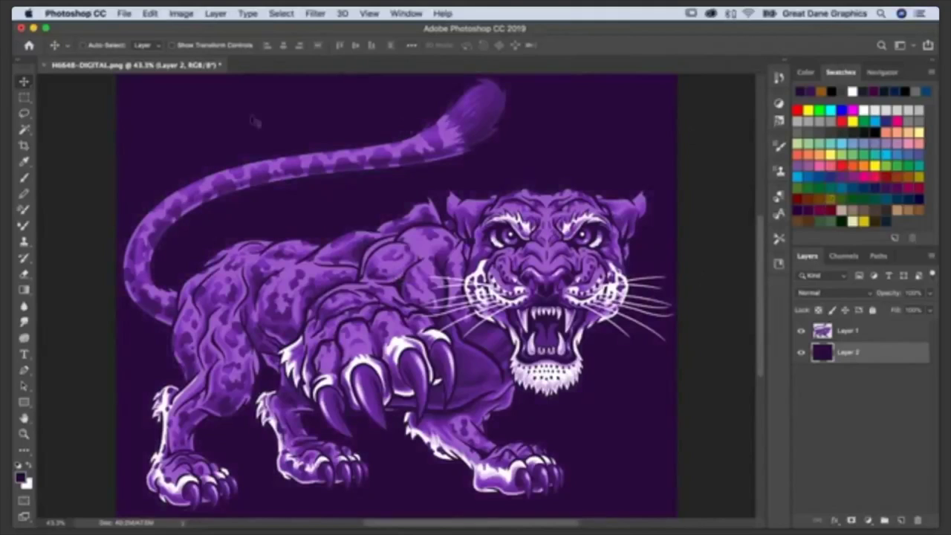
# - Revert the jaguar document to its last saved version
pyautogui.click(124, 12)
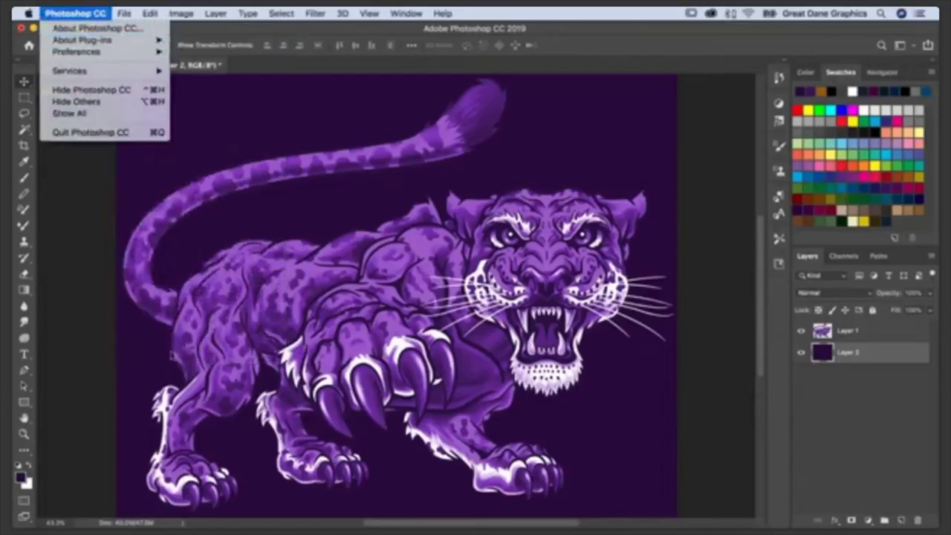
pyautogui.click(138, 152)
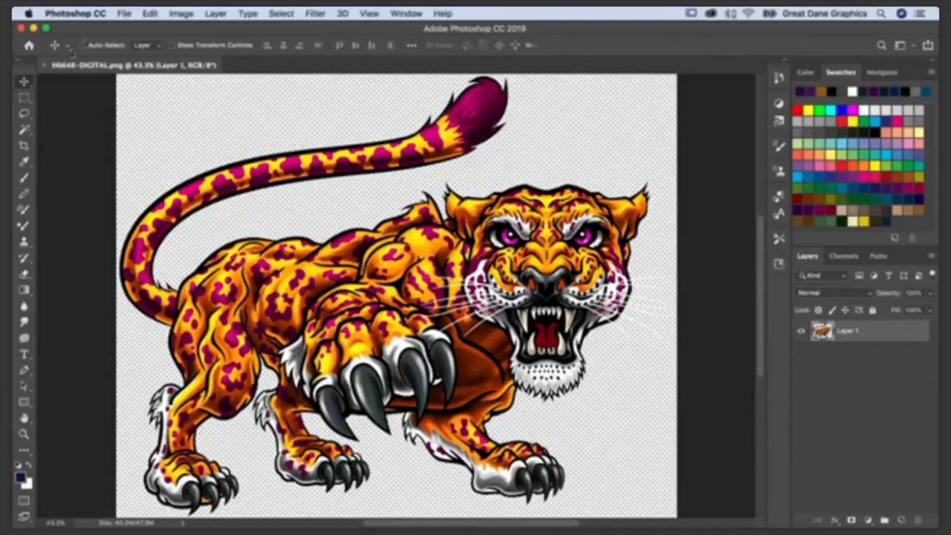
# - Start opening a file and browse to the "7 - Color Test and Charts" folder inside the DTG printing webinar folder
pyautogui.click(125, 13)
pyautogui.click(139, 39)
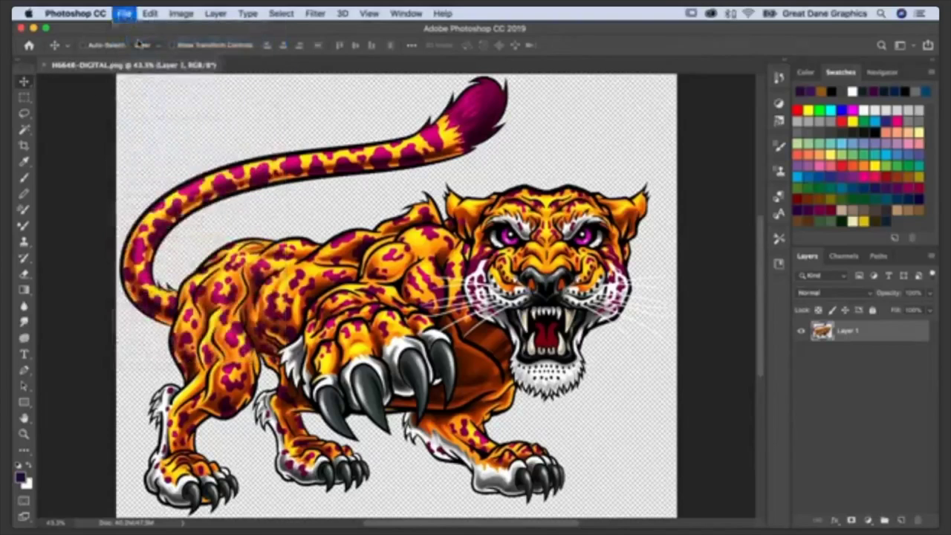
pyautogui.click(372, 103)
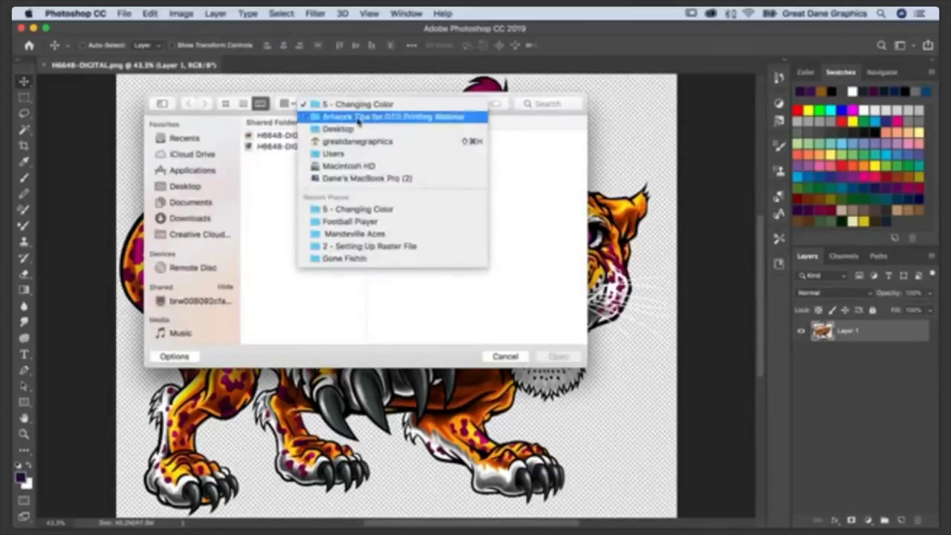
pyautogui.click(372, 110)
pyautogui.click(425, 203)
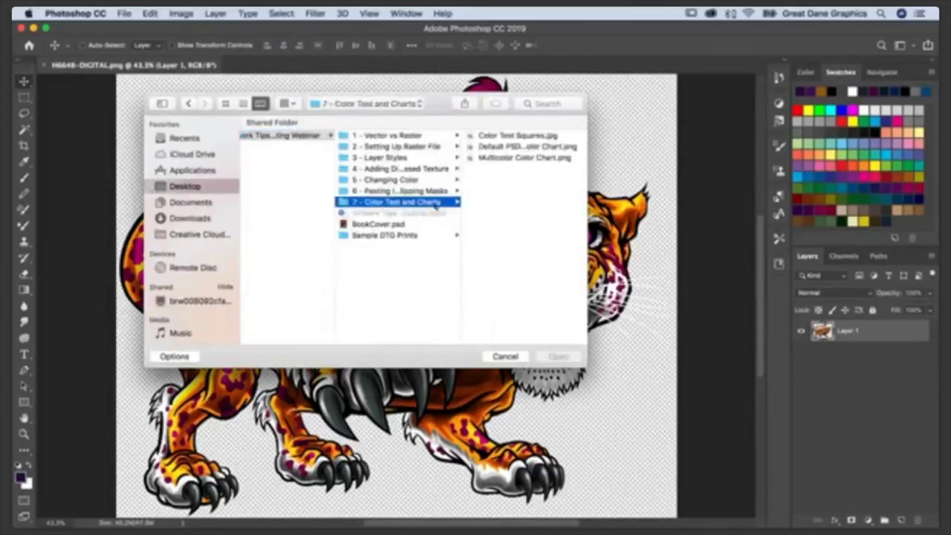
# - Preview Color Test Squares.jpg and the Default PSD Swatches and Multicolor charts, and open Multicolor Color Chart.png
pyautogui.click(479, 136)
pyautogui.press('space')
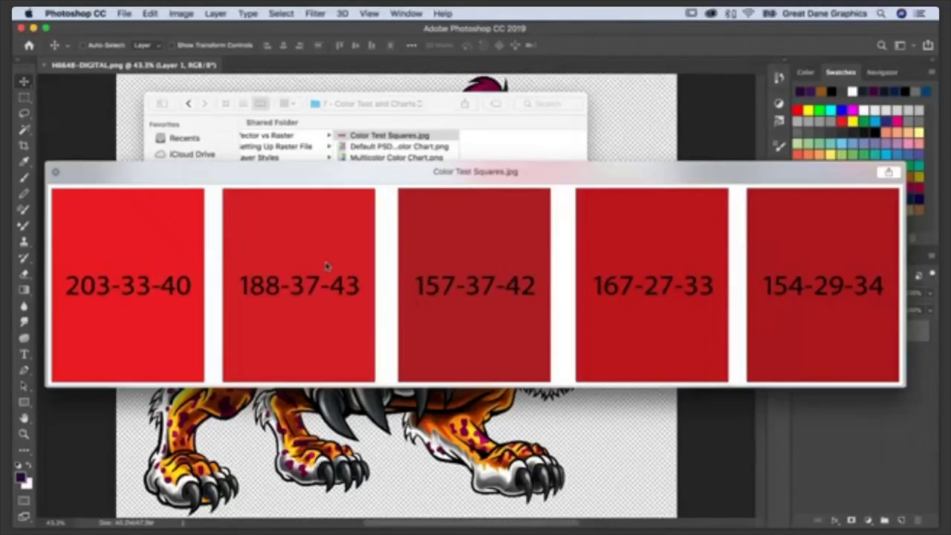
pyautogui.click(372, 147)
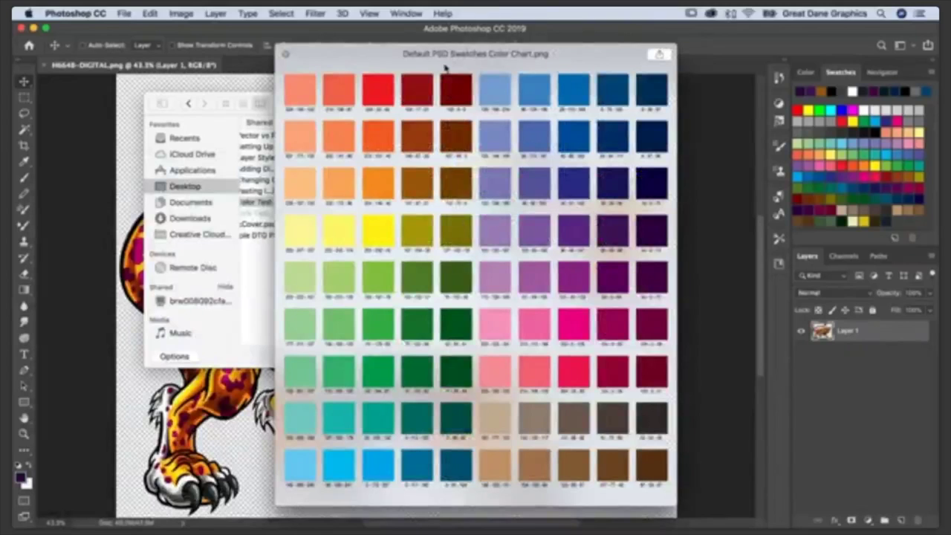
pyautogui.press('Down')
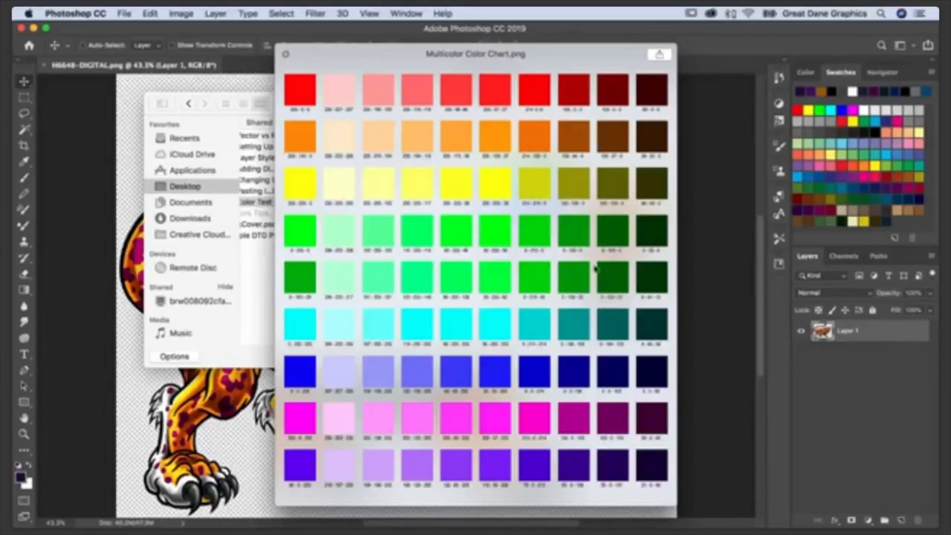
pyautogui.press('space')
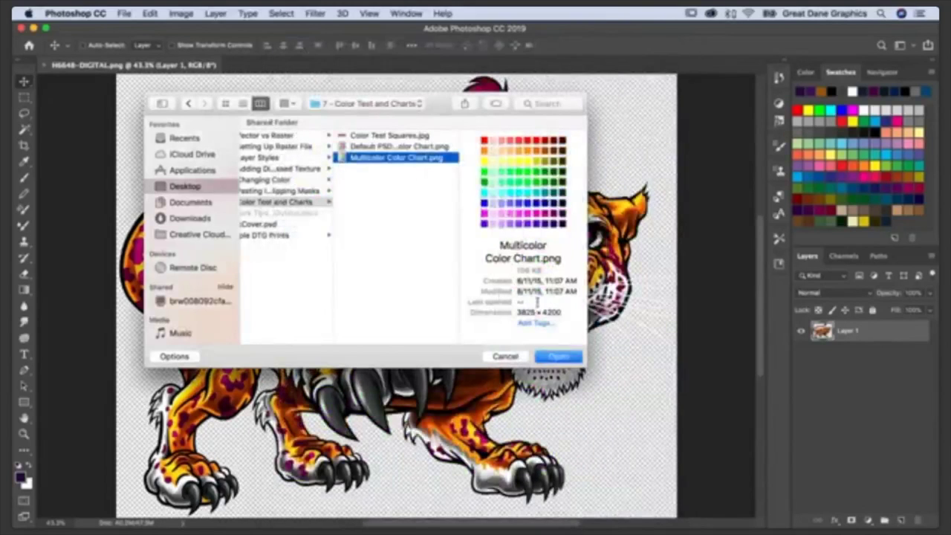
pyautogui.click(555, 357)
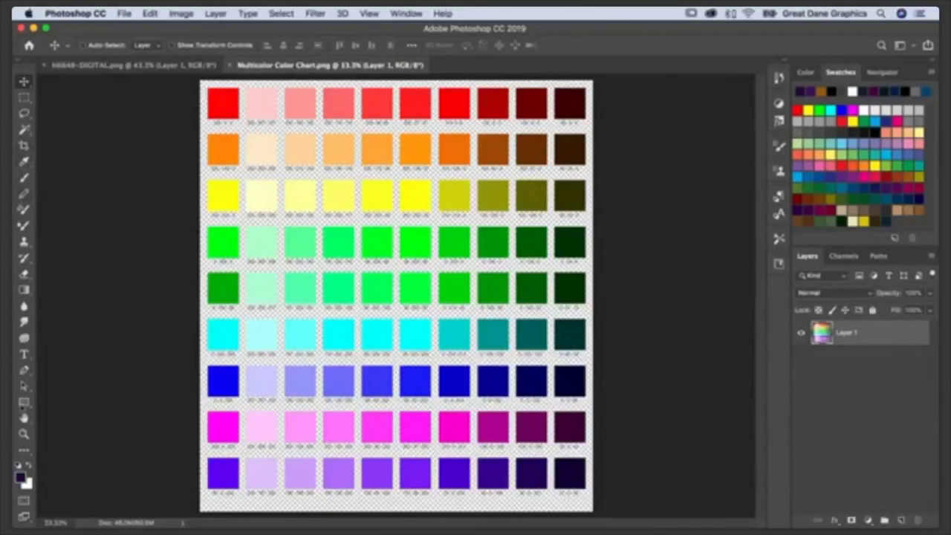
# - Bring up the foreground Color Picker and sample the dark green chart square with RGB 0, 103, 22
pyautogui.click(20, 477)
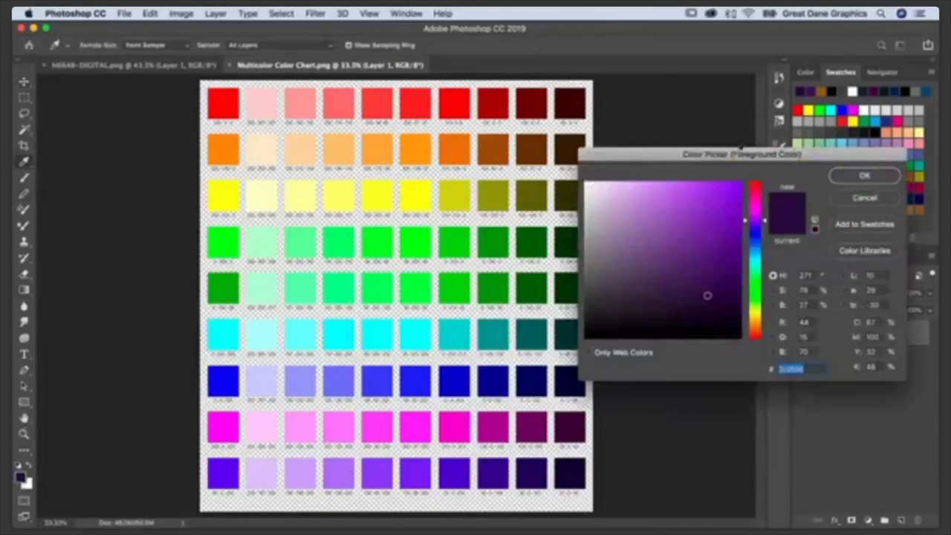
pyautogui.moveTo(742, 148); pyautogui.dragTo(795, 123)
pyautogui.click(530, 288)
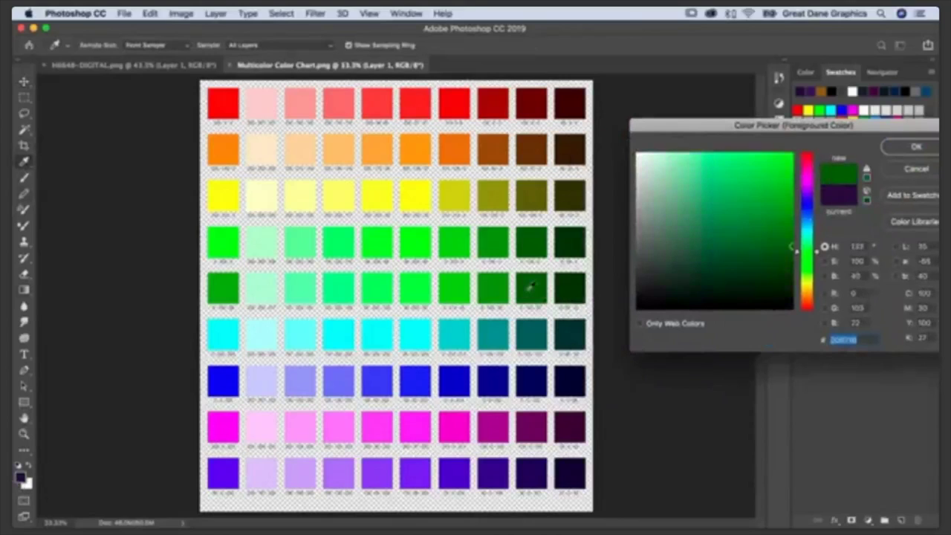
pyautogui.moveTo(899, 122); pyautogui.dragTo(887, 116)
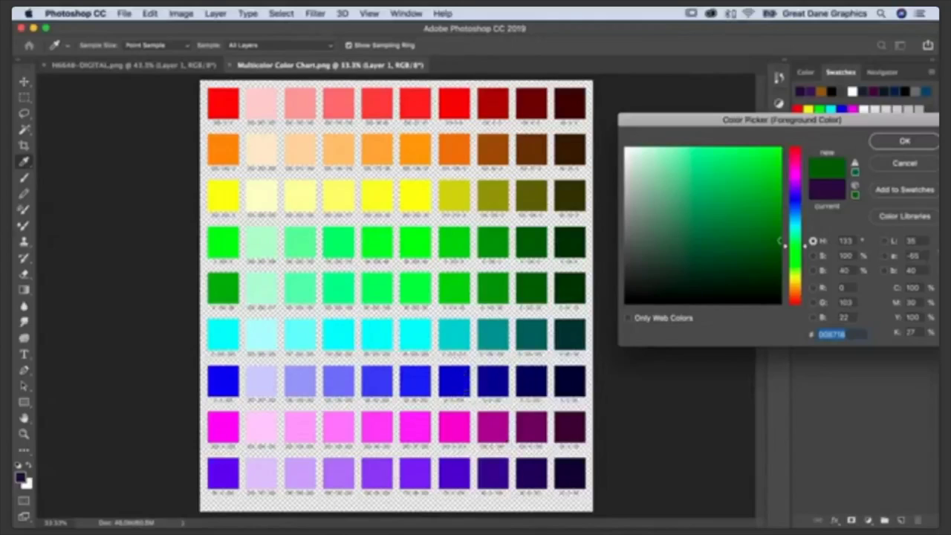
# - Change the foreground color to a pure blue with green 0 and blue 214, and accept it
pyautogui.click(825, 303)
pyautogui.write('0')
pyautogui.press('Tab')
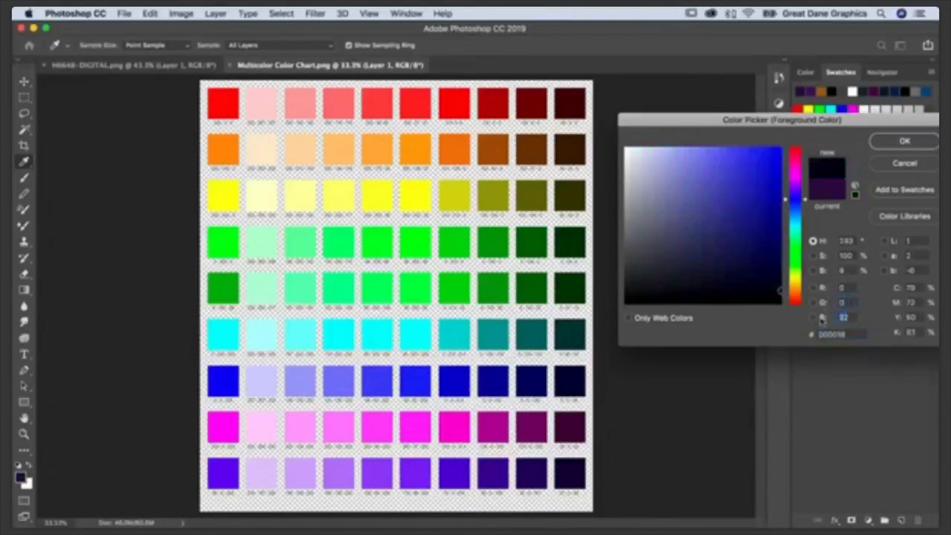
pyautogui.write('214')
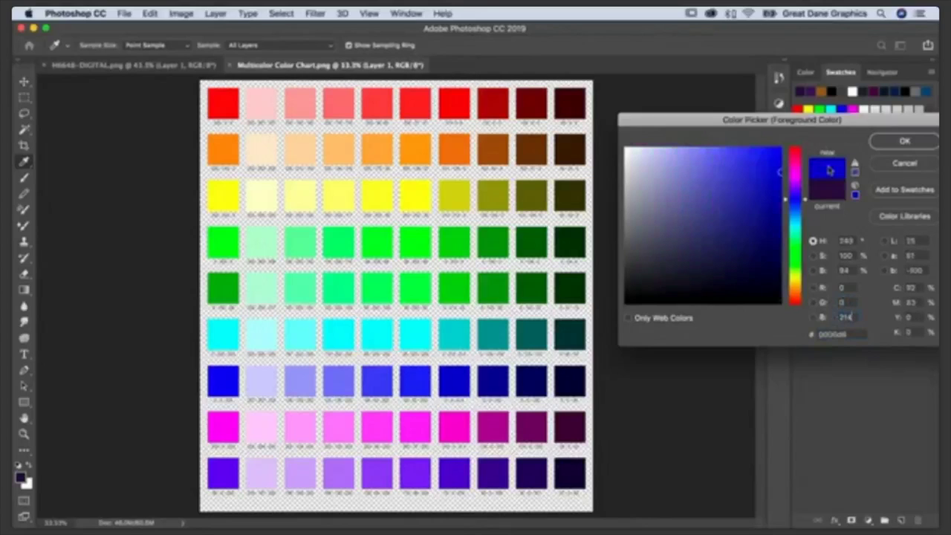
pyautogui.click(904, 140)
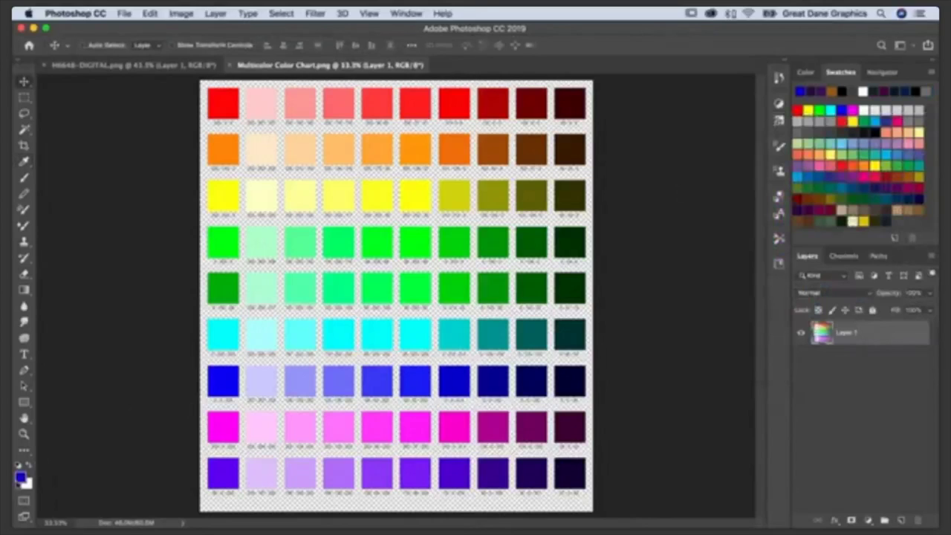